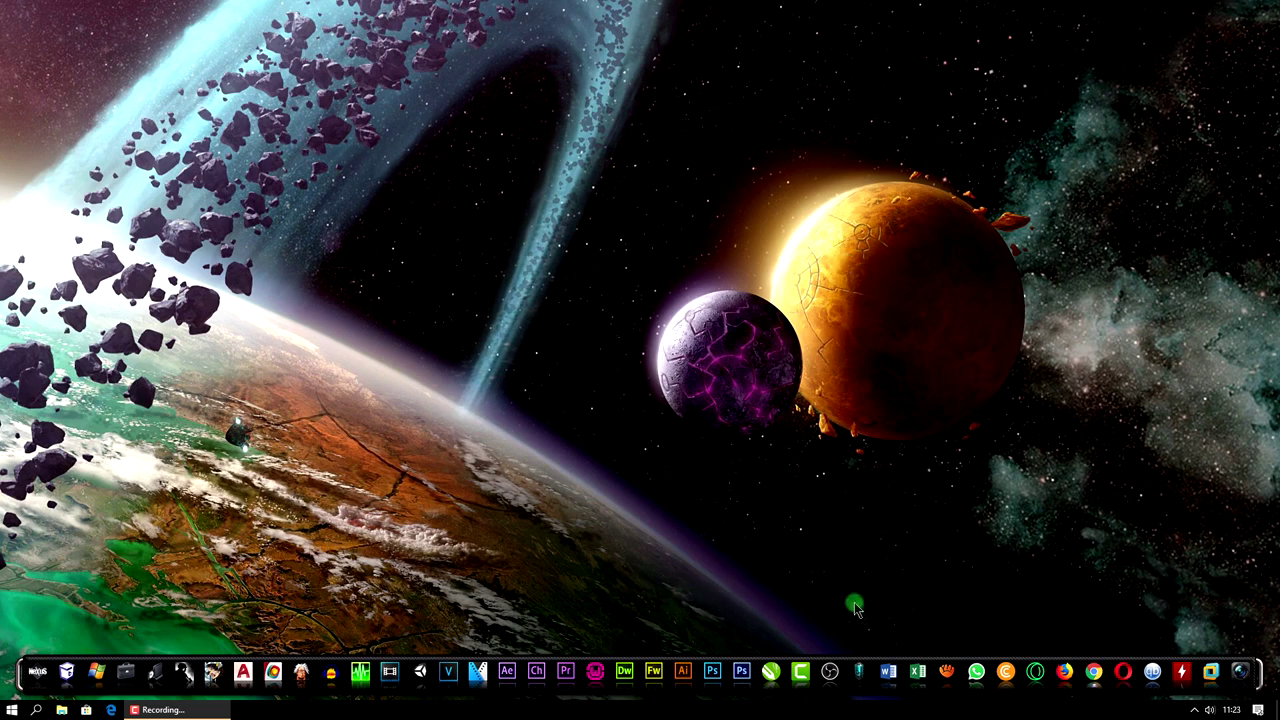
- Launch Excel, create a blank workbook, and zoom the sheet to 140%
left_click(917, 671)
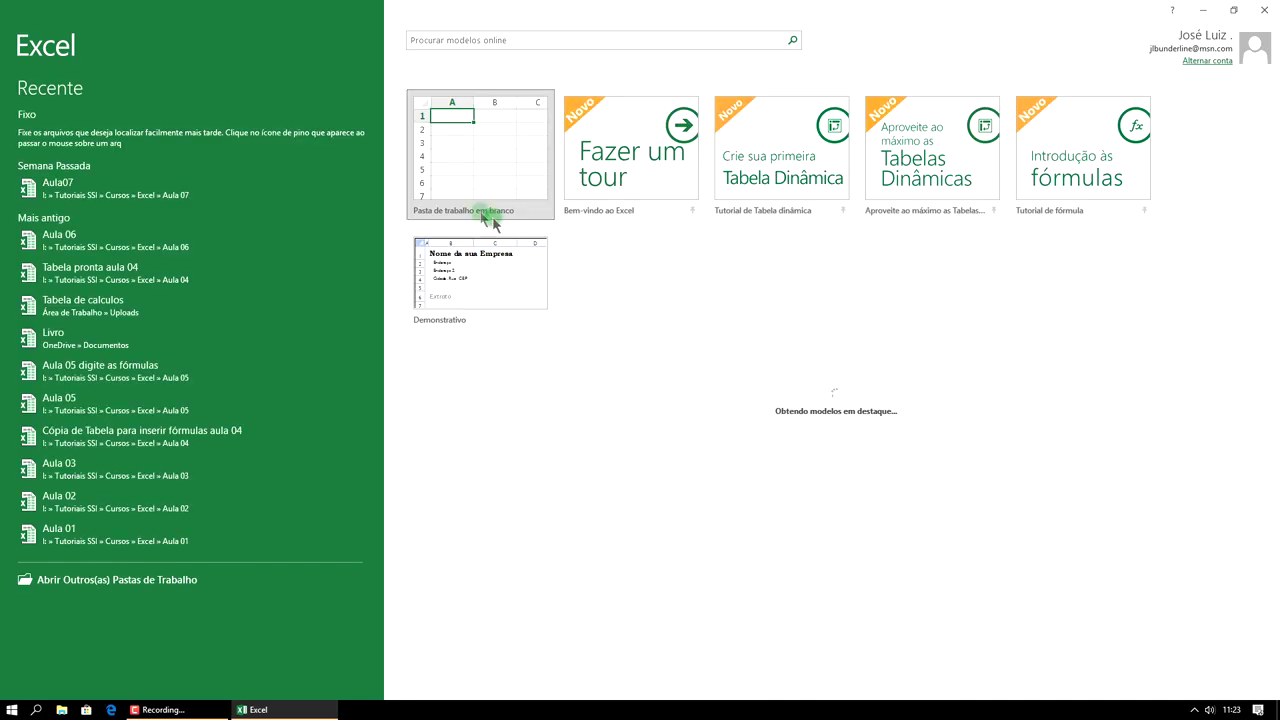
left_click(477, 151)
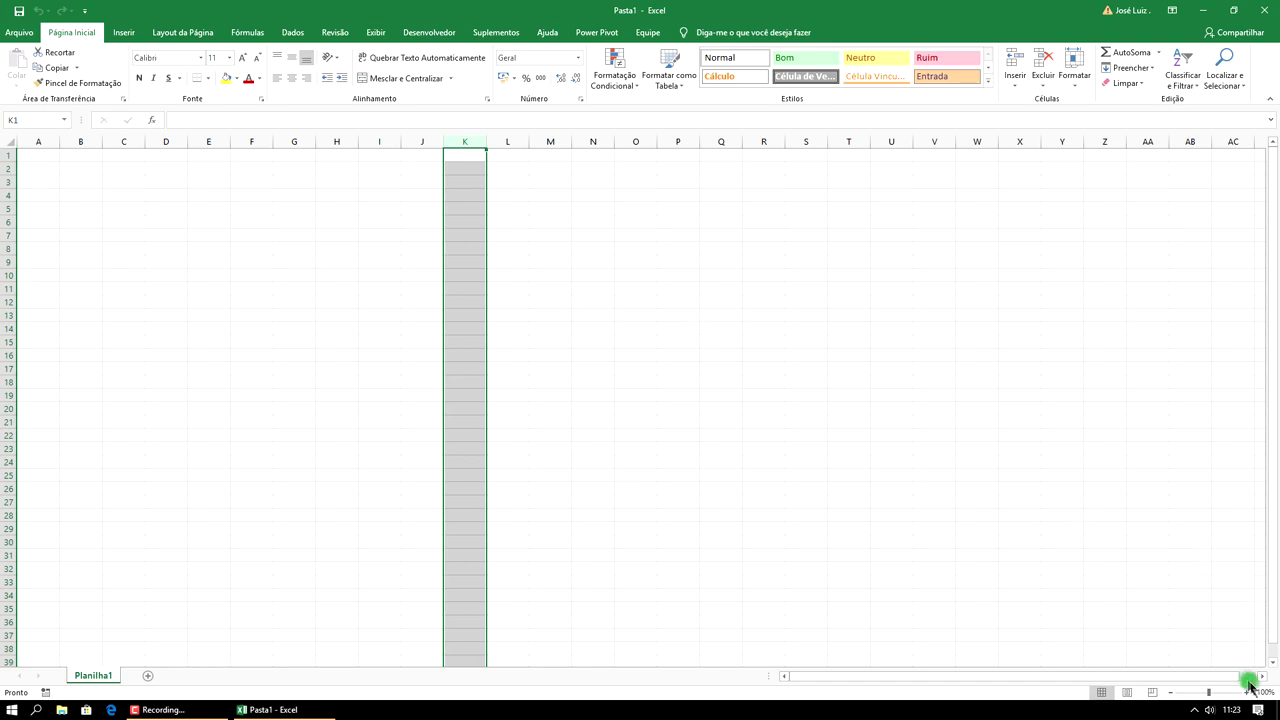
left_click(1246, 692)
left_click(1246, 694)
left_click(1246, 694)
left_click(1246, 694)
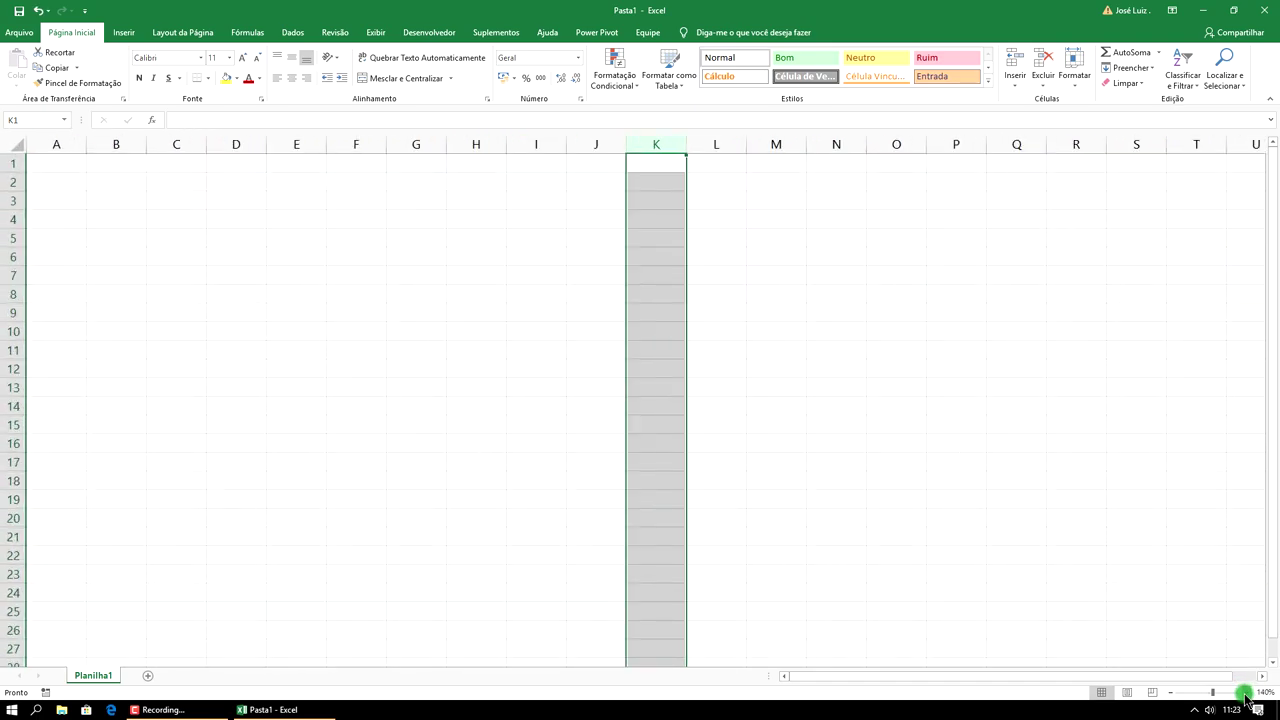
left_click(1246, 694)
left_click(1246, 694)
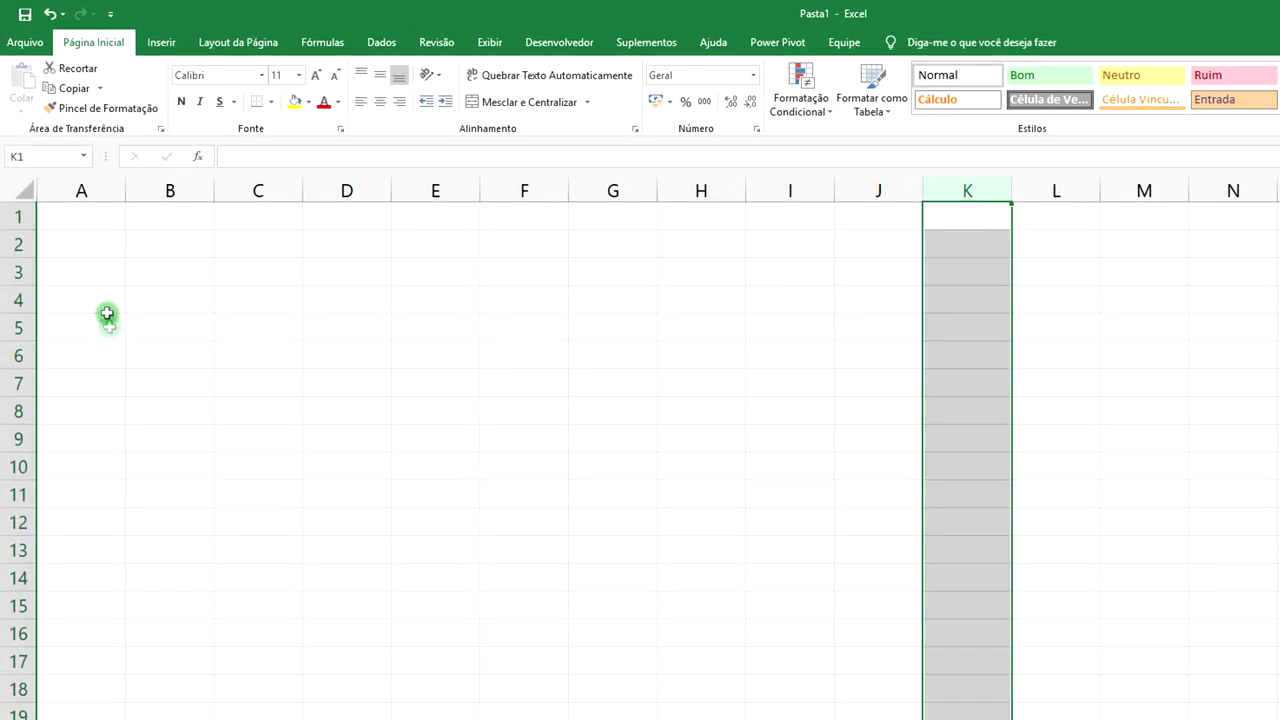
left_click(87, 247)
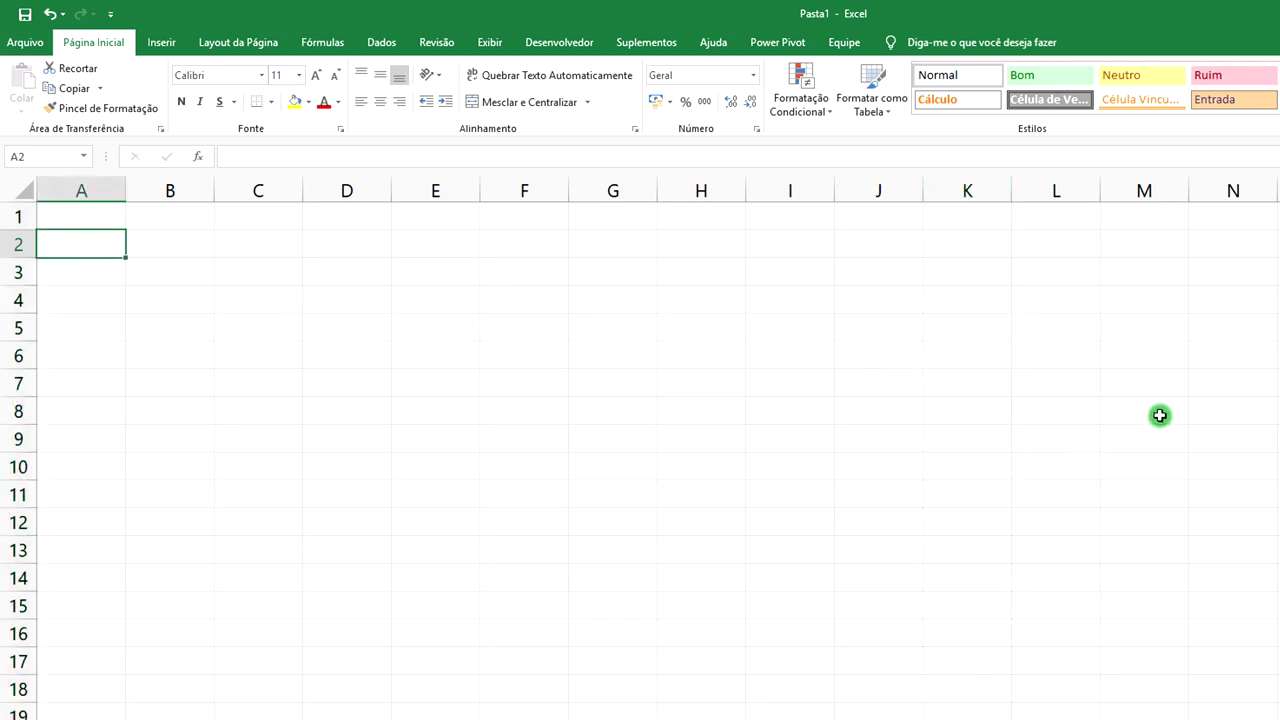
- Enter the headers Produtos in A2 and QTD in B2
type("Produtos")
key("Tab")
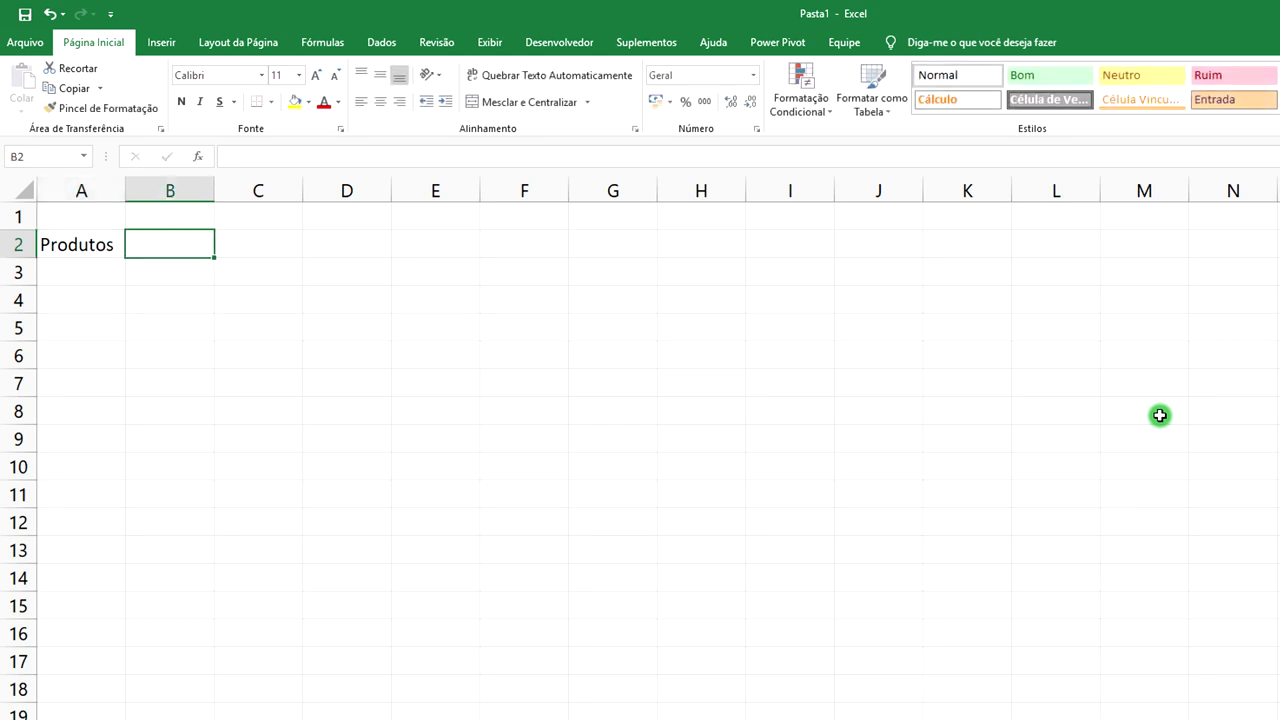
type("QTS")
key("BackSpace")
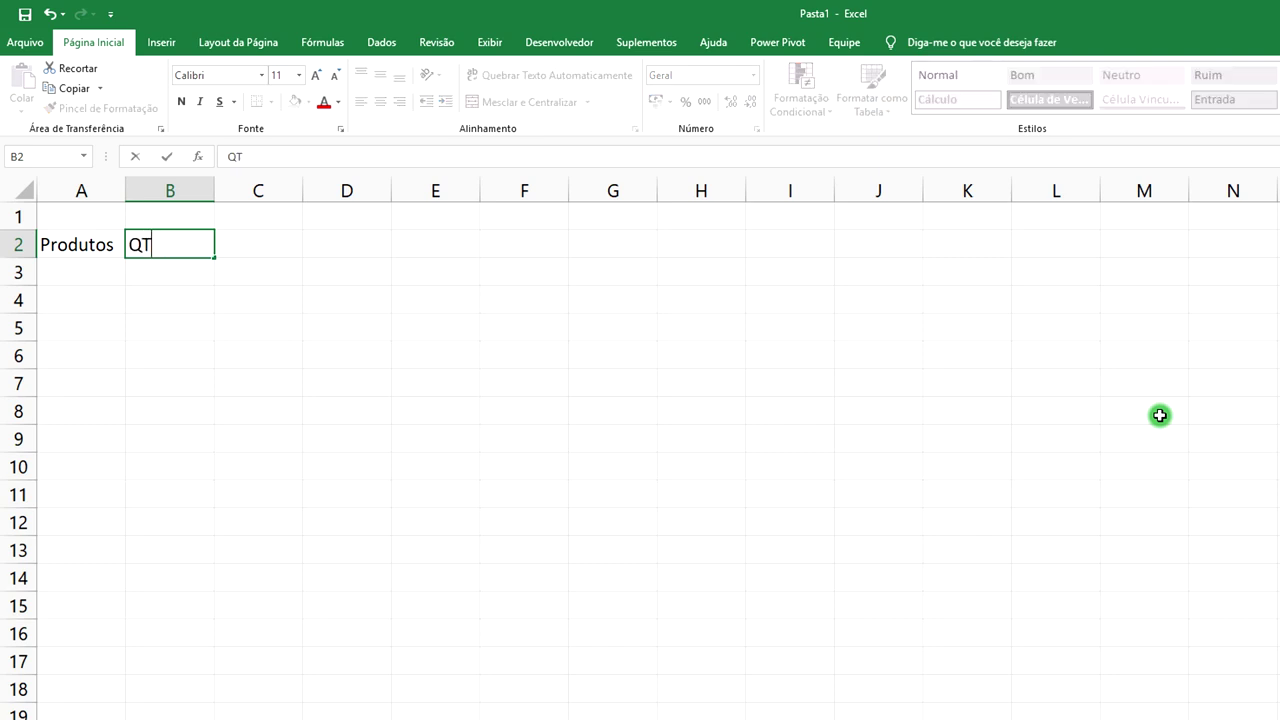
type("D")
key("Tab")
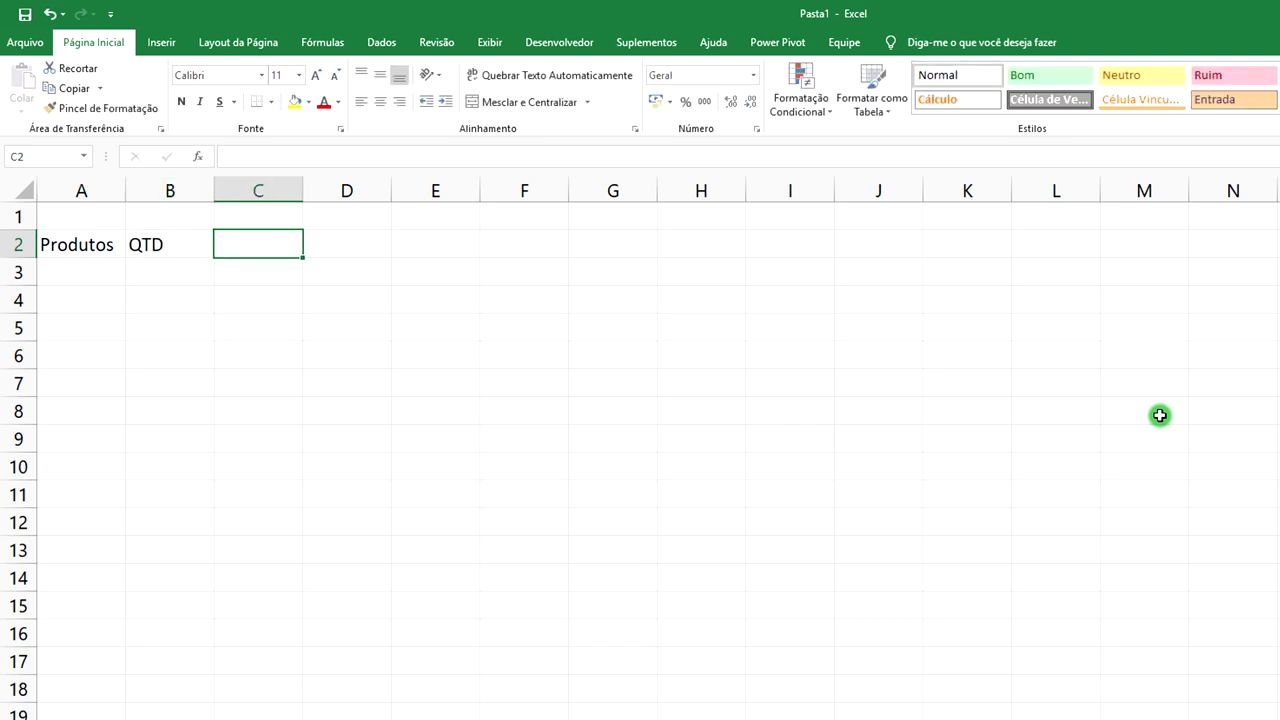
- Add the Valor and Total headers in C2 and D2, then start typing Forno Telk in A3
type("Valo")
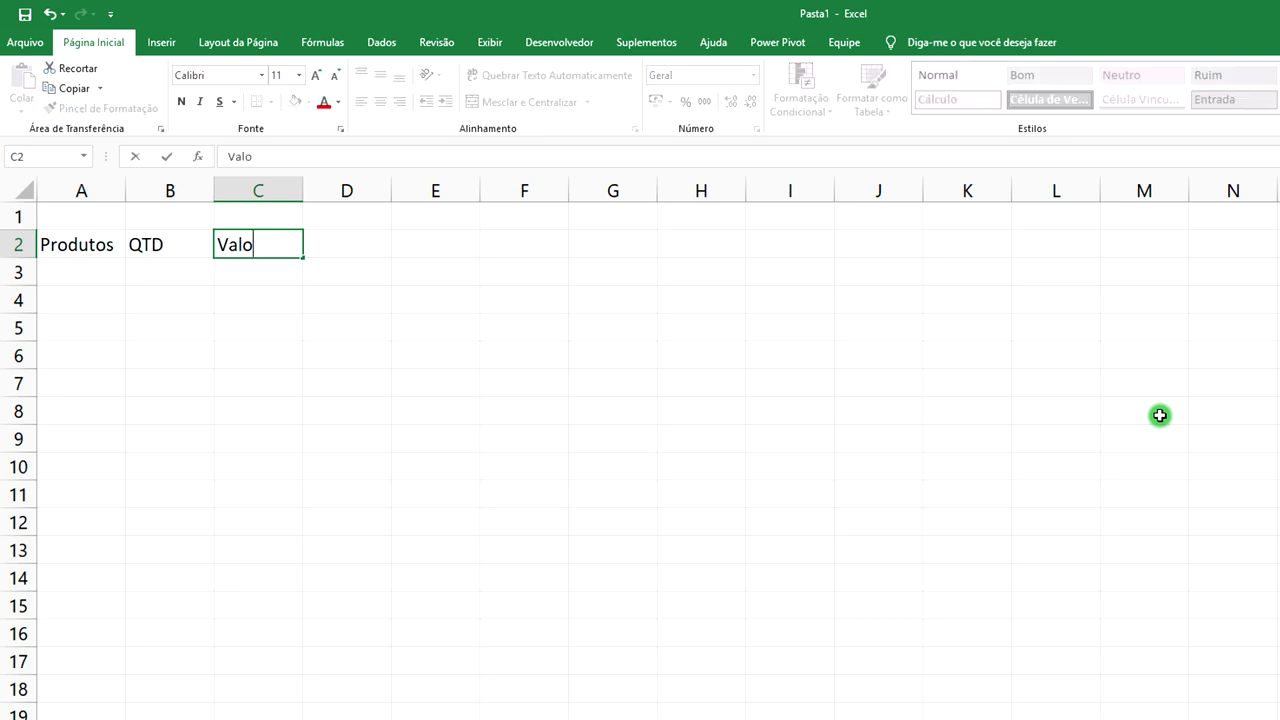
key("Return")
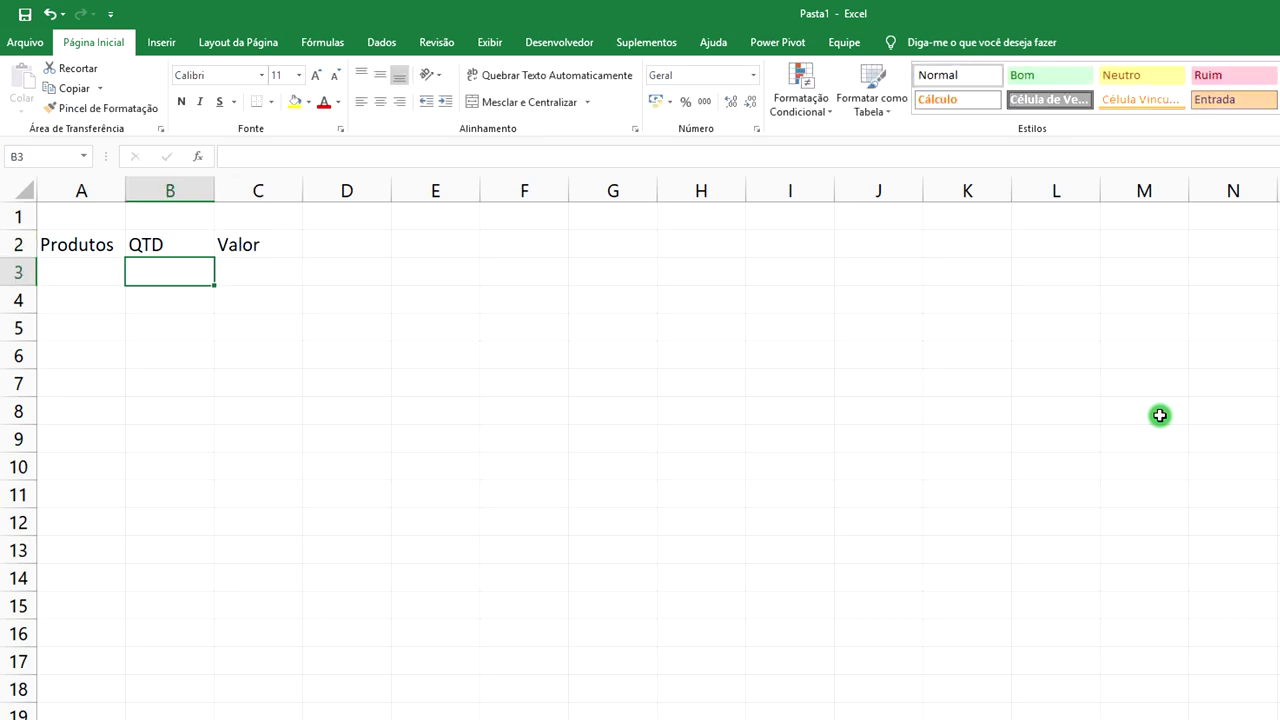
key("Left")
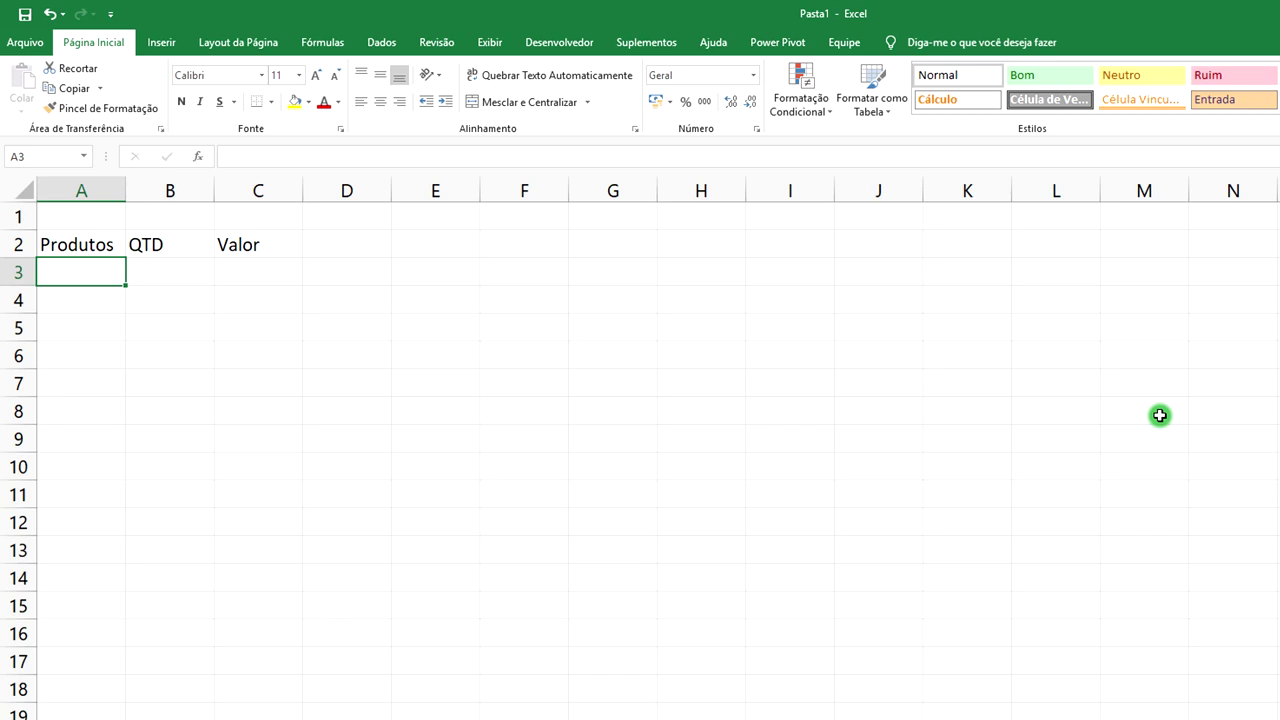
key("Right")
key("Right")
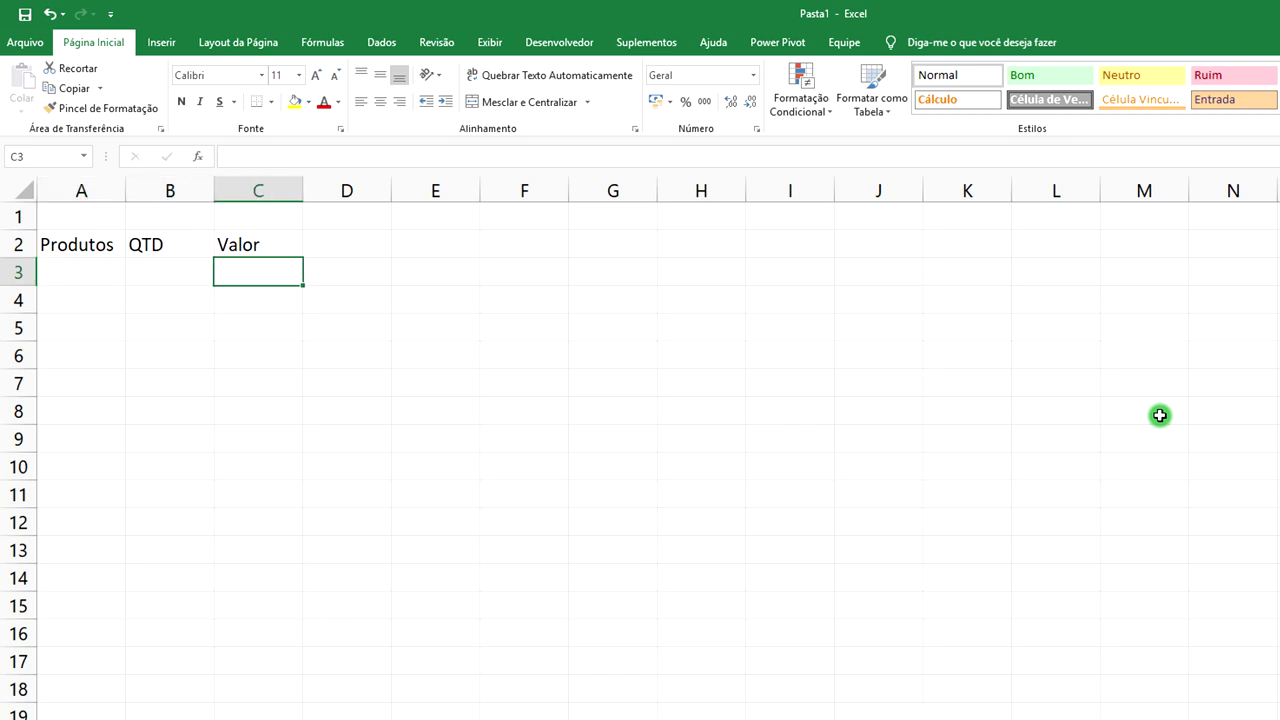
key("Right")
key("Up")
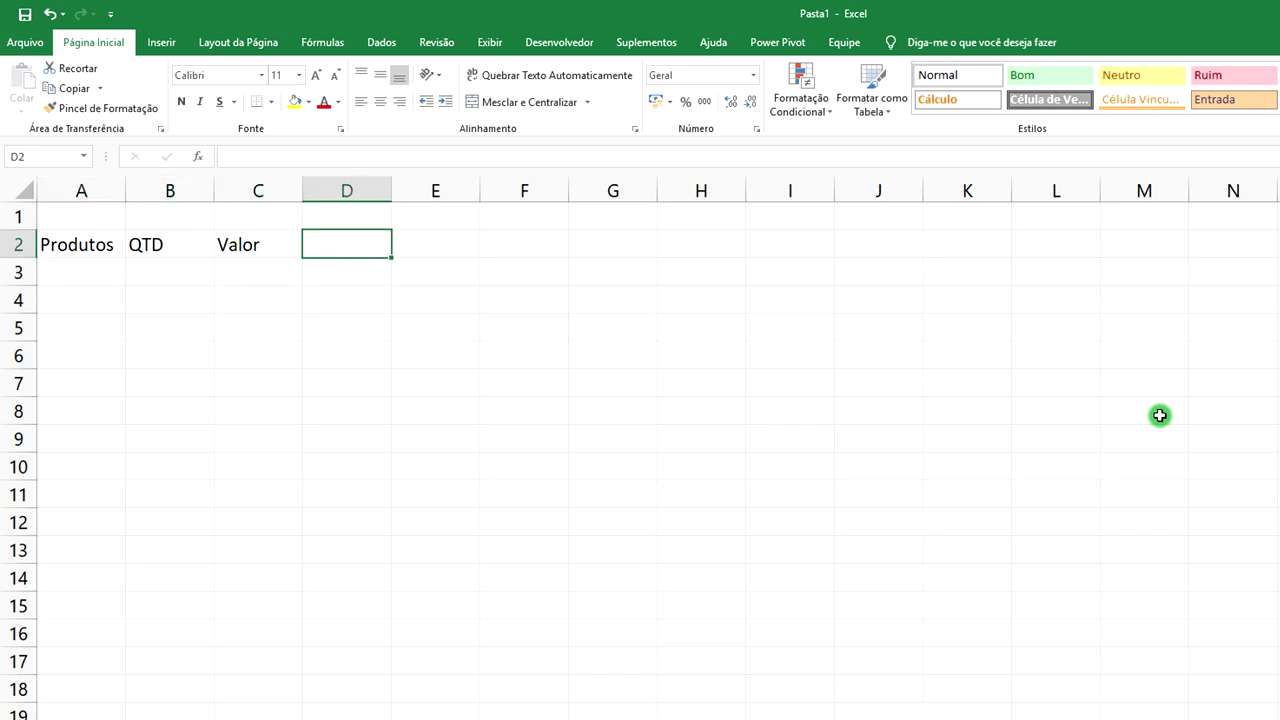
type("Tota")
key("Return")
key("Left")
key("Left")
key("Left")
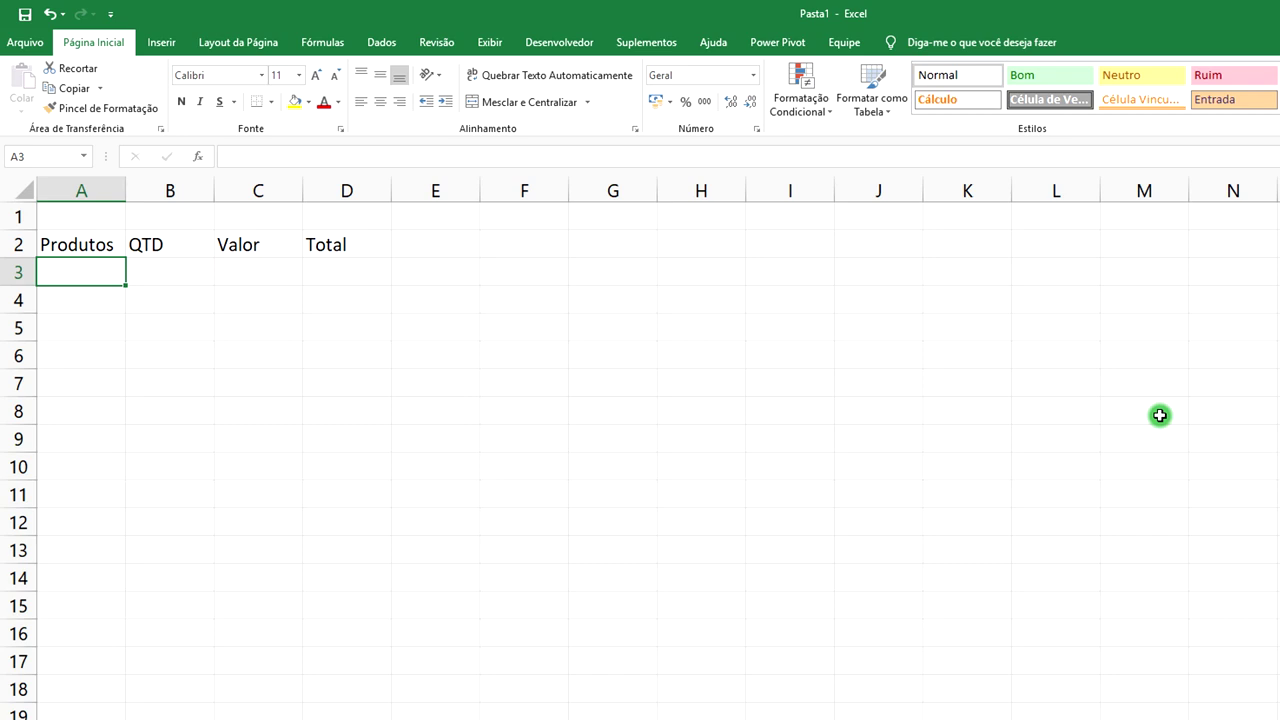
type("Forno")
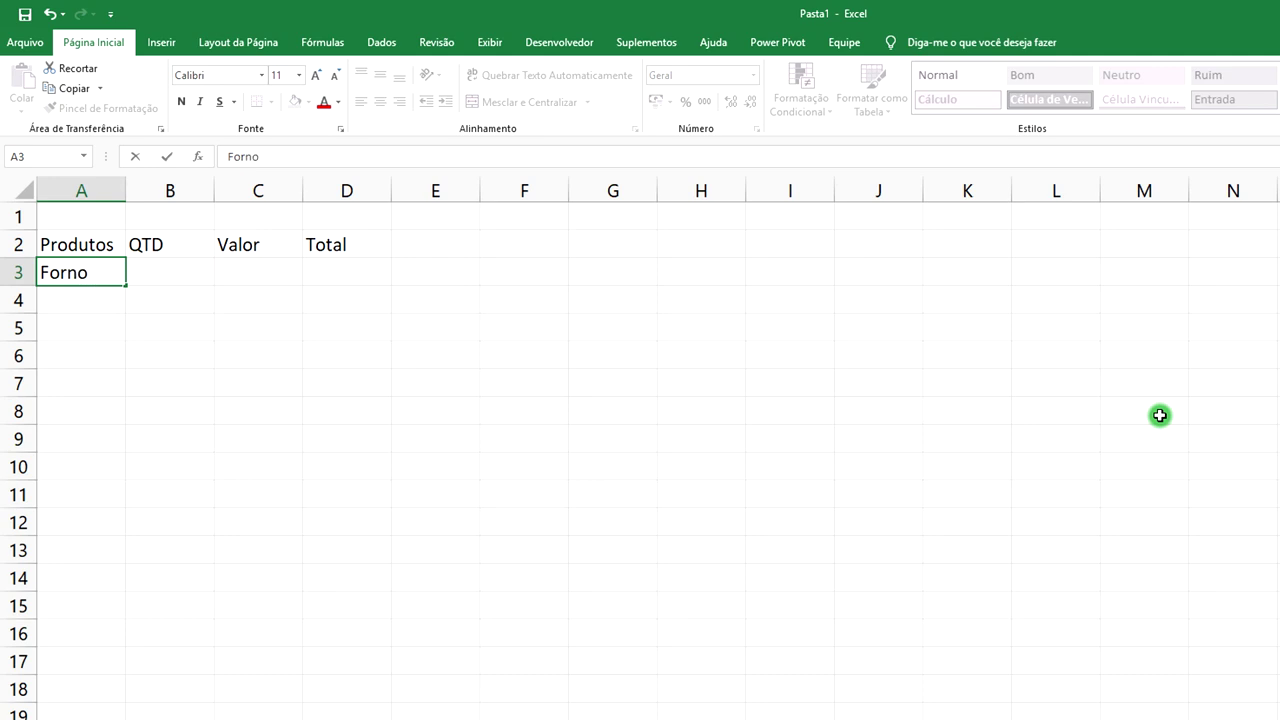
type(" Telk")
- Enter quantity 2 for Forno Telk in B3
left_click(192, 276)
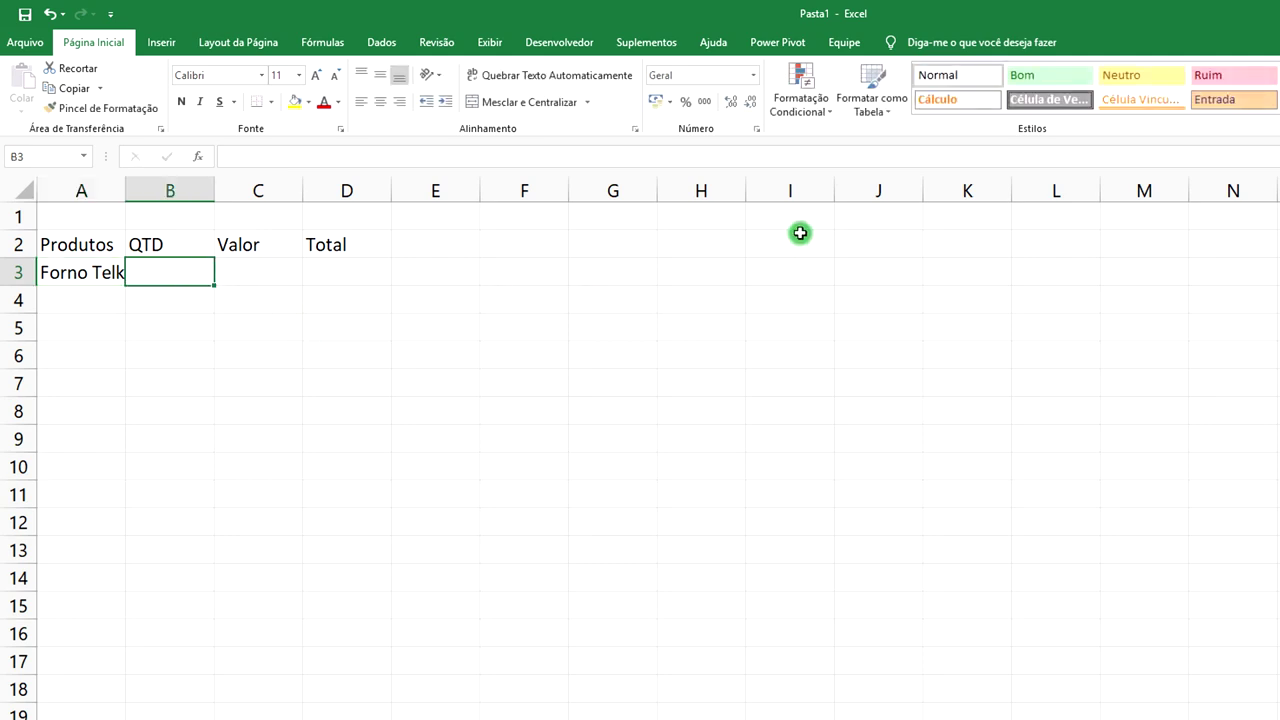
type("2")
key("Tab")
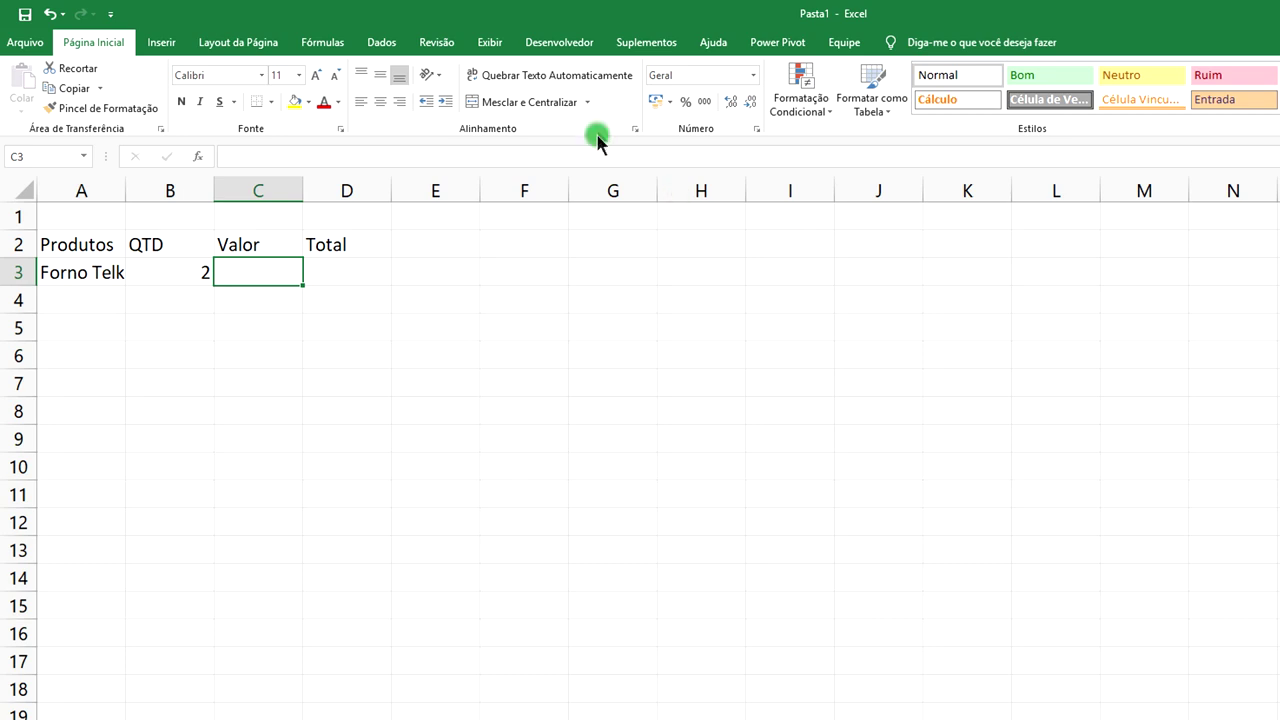
- Apply Accounting currency format to columns C and D
left_click(262, 190)
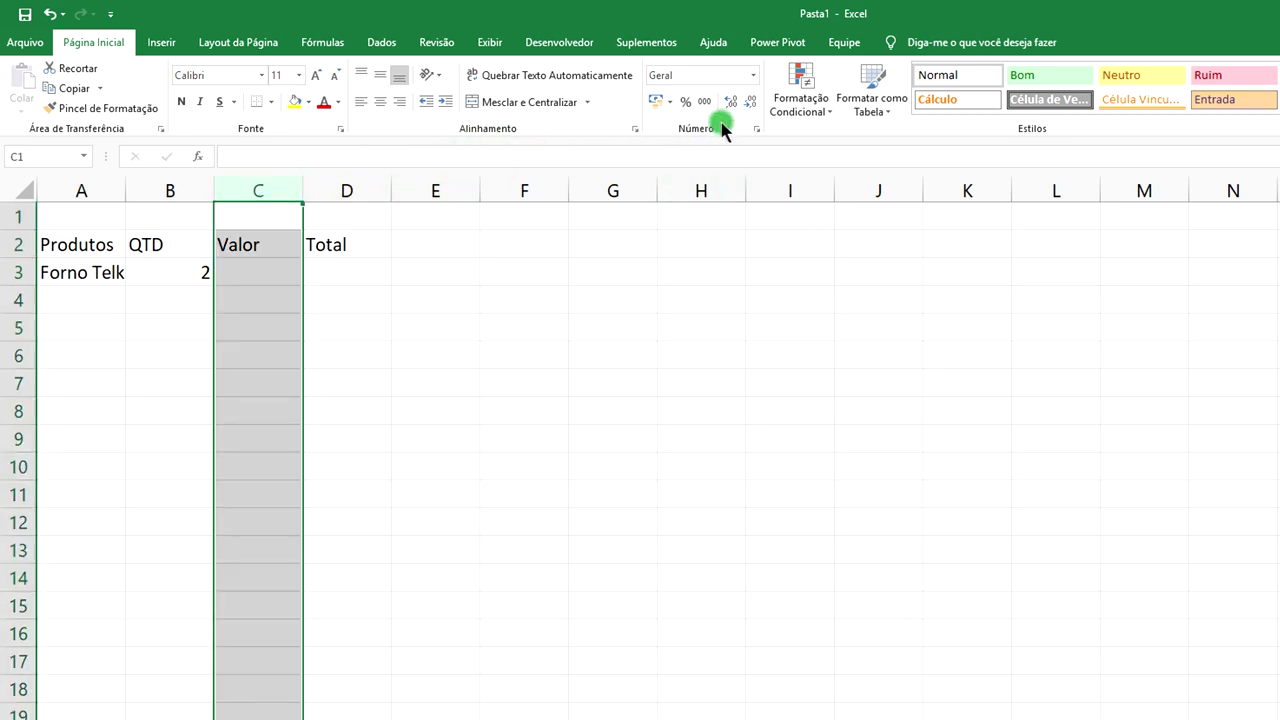
left_click(655, 102)
left_click(340, 190)
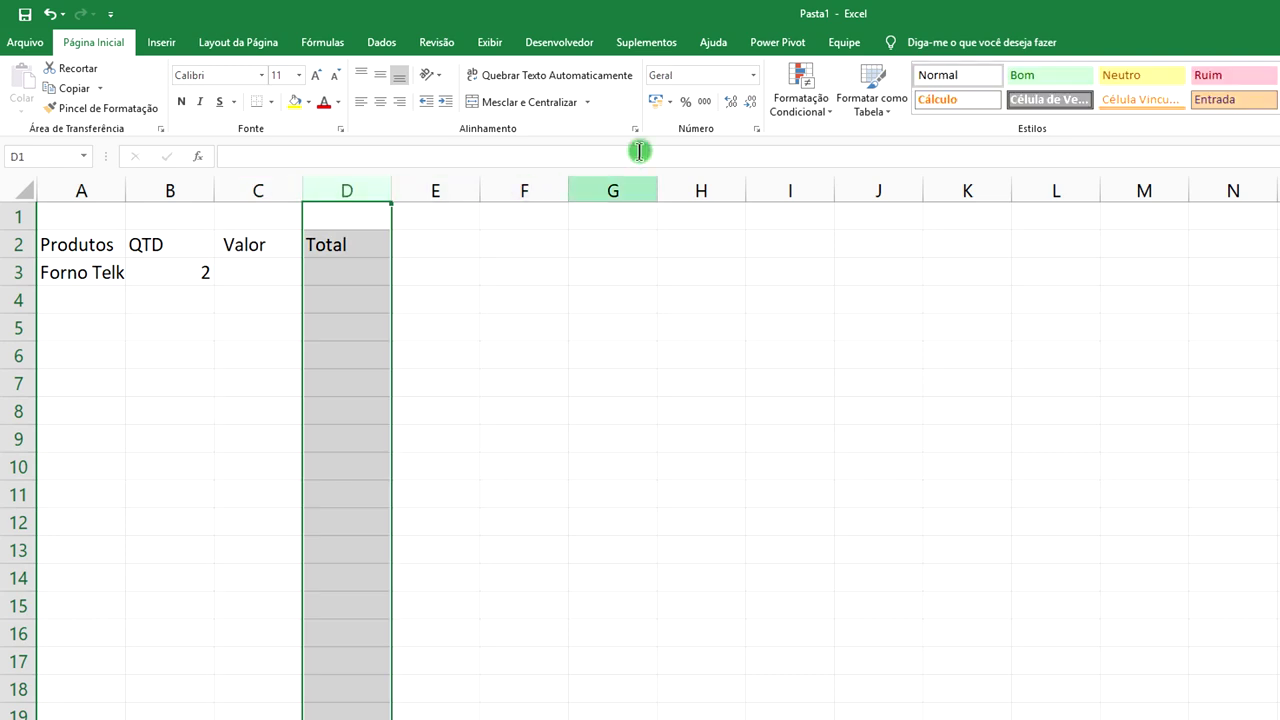
left_click(655, 102)
- Enter 2635 in C3 and resize column C so R$ 2.635,00 shows fully
left_click(257, 279)
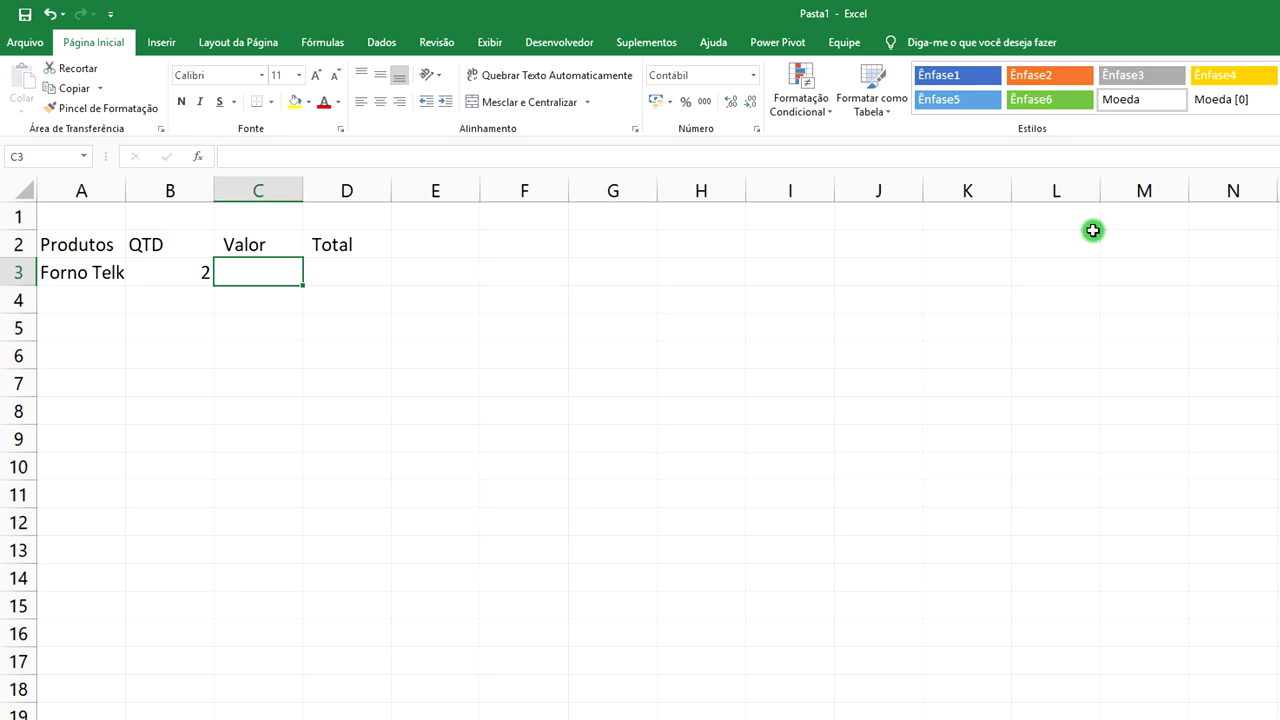
type("2635")
key("Return")
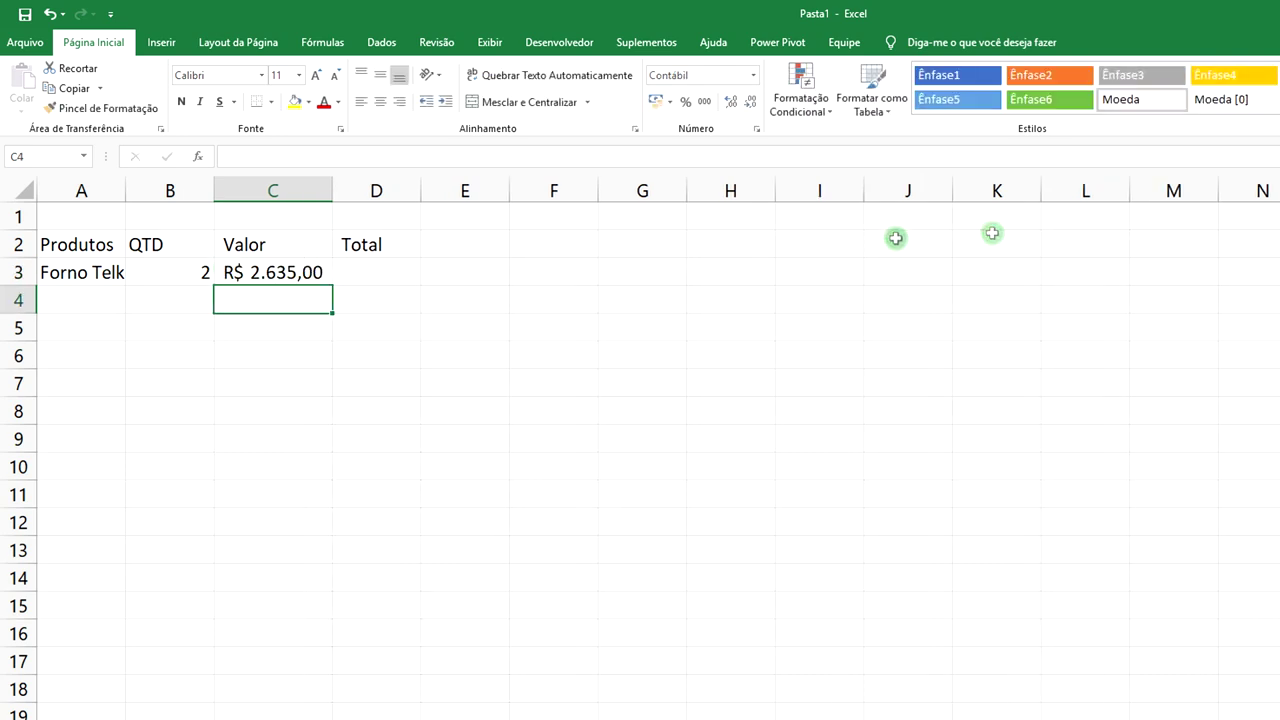
left_click_drag(333, 190, 307, 190)
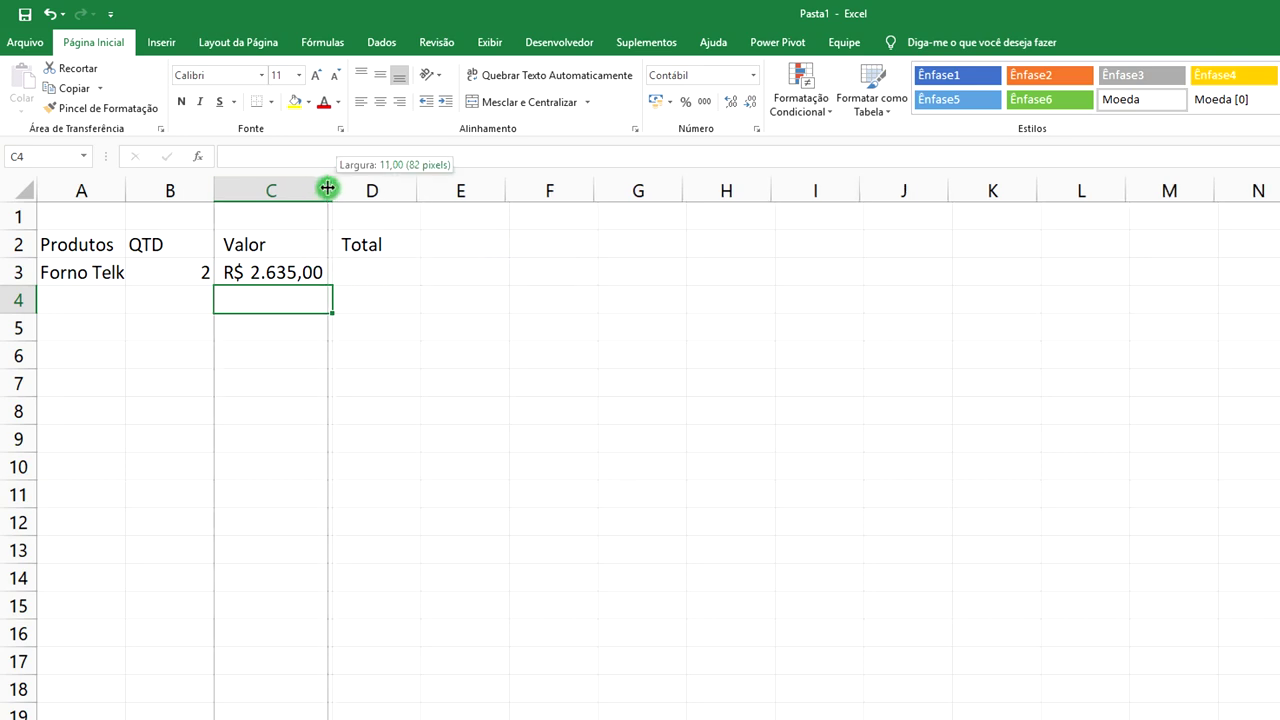
left_click_drag(307, 190, 331, 190)
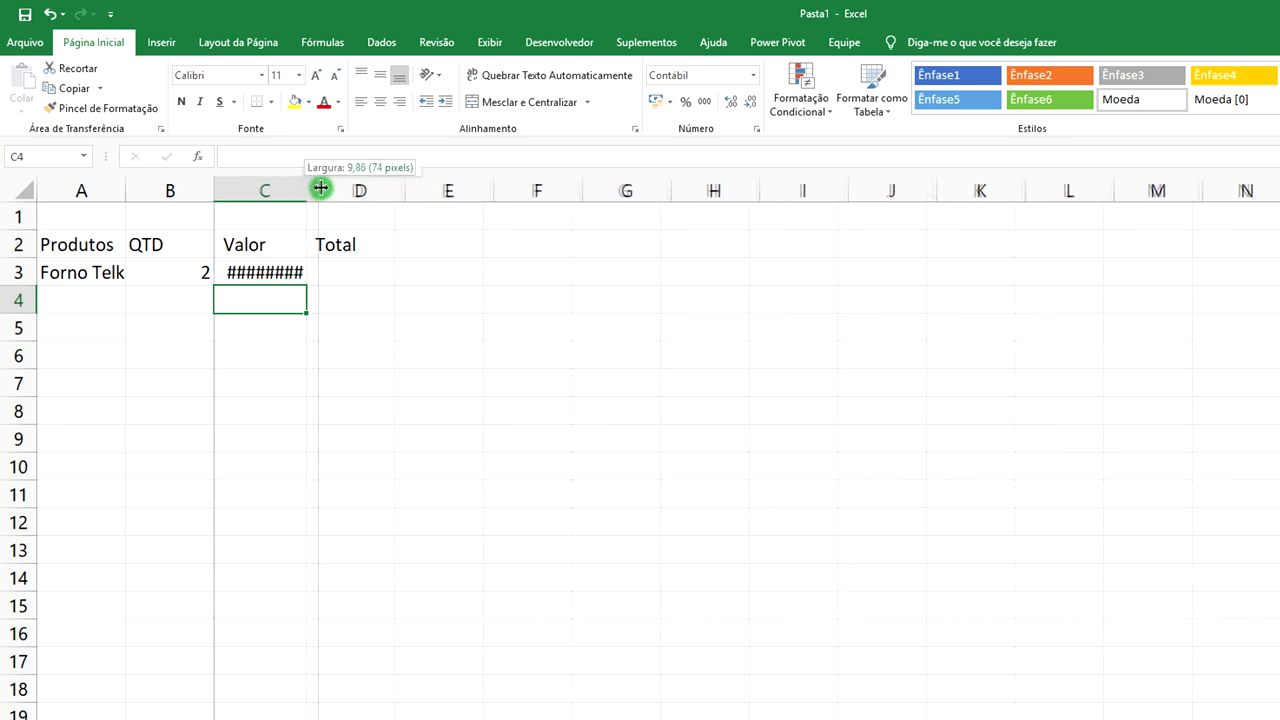
left_click(378, 272)
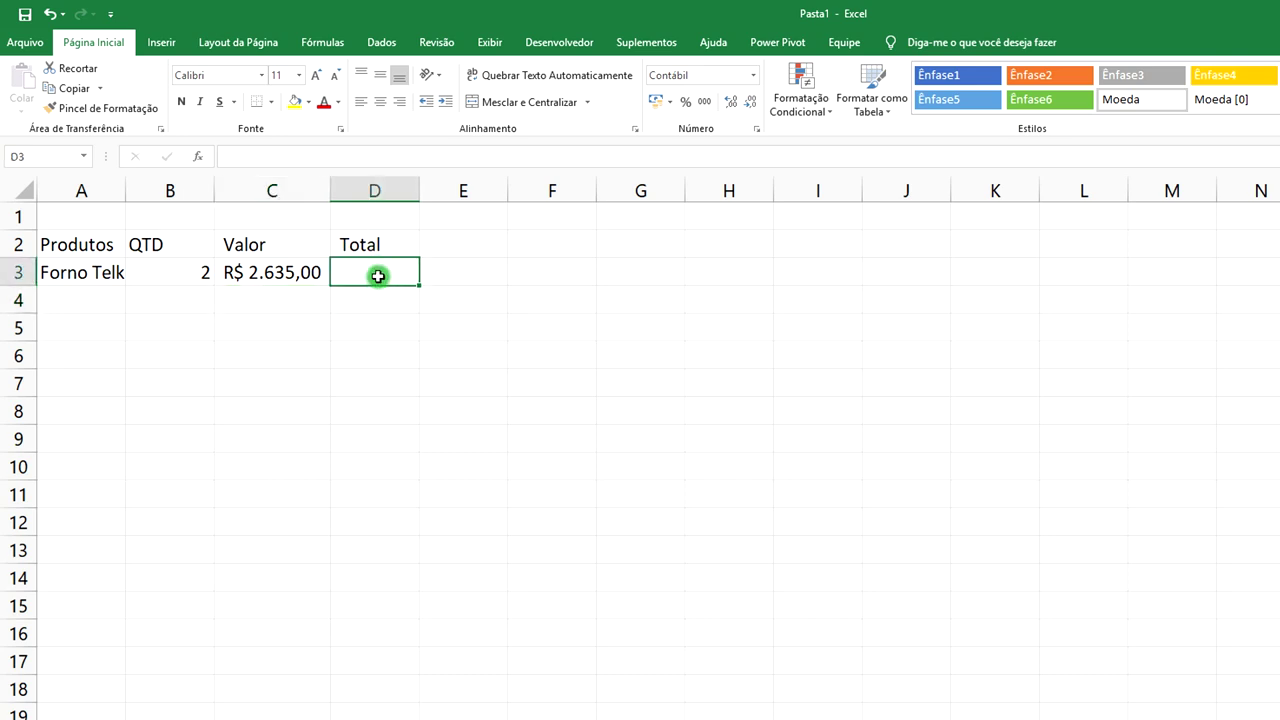
- Enter the formula =B3*C3 in D3 to compute the Total
type("=")
left_click(175, 275)
type("*")
left_click(268, 276)
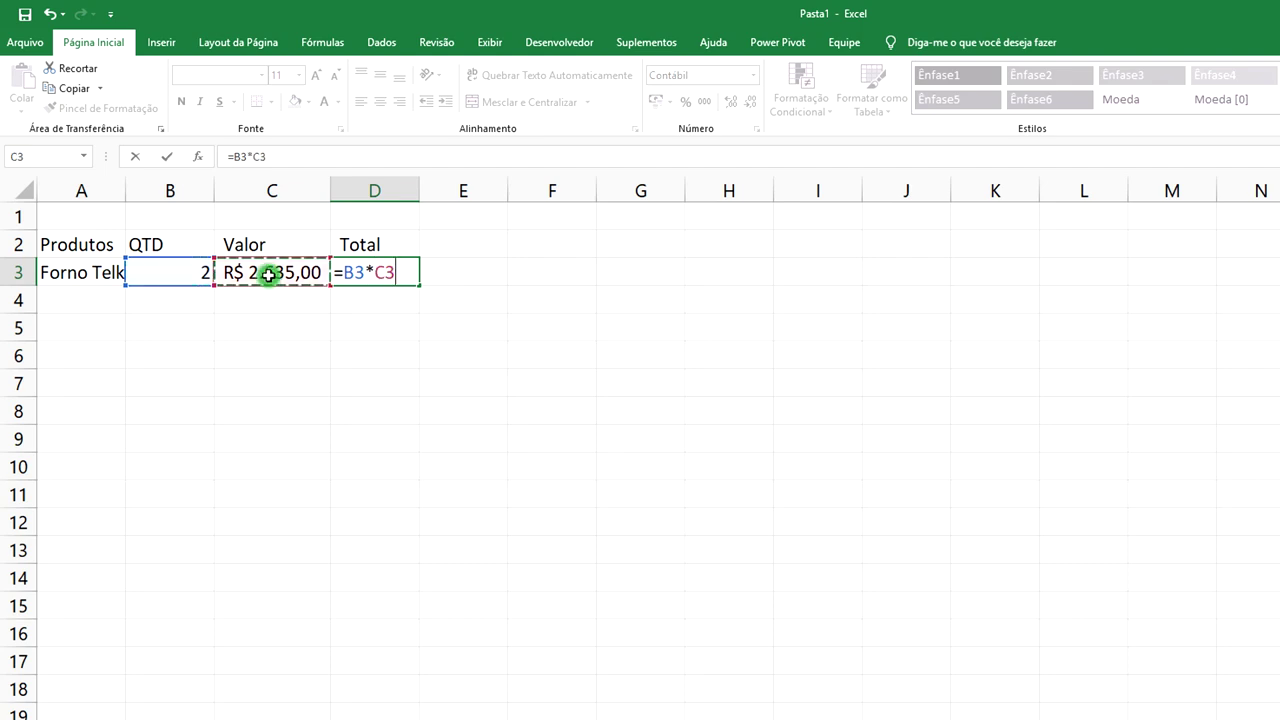
key("Return")
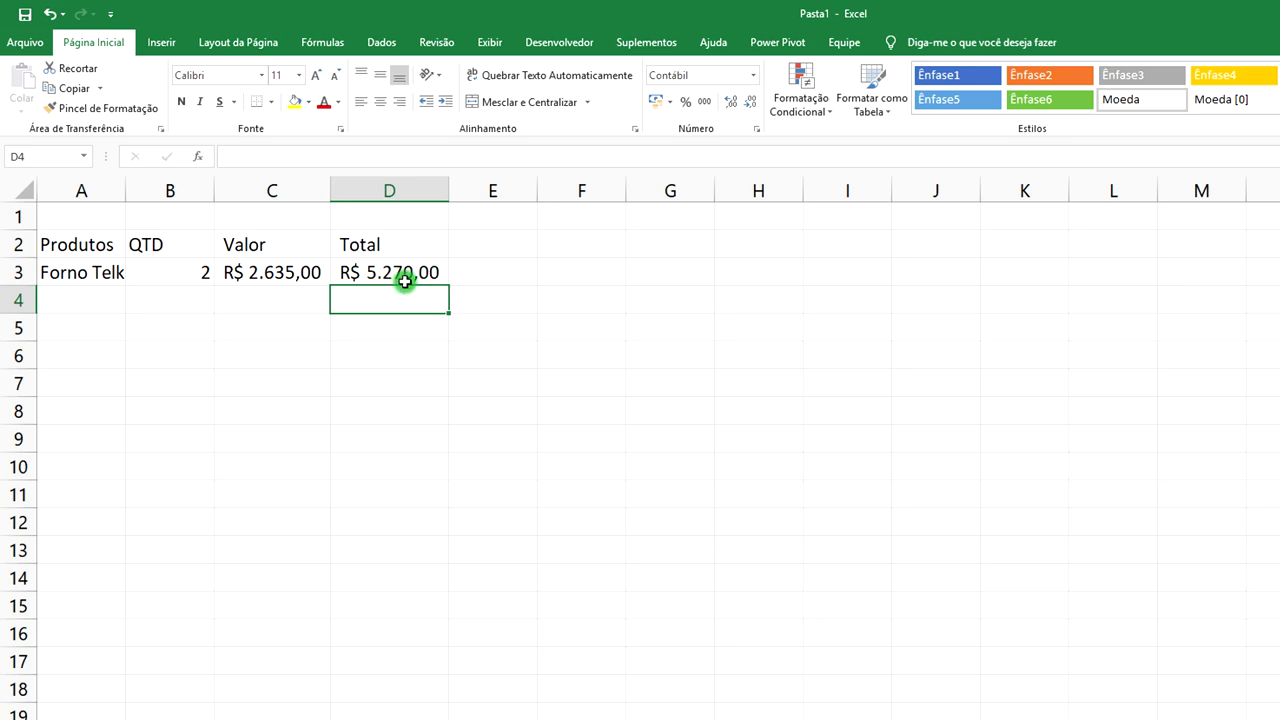
- Change the quantity in B3 to 3, updating the Total to R$ 7.905,00
left_click(178, 274)
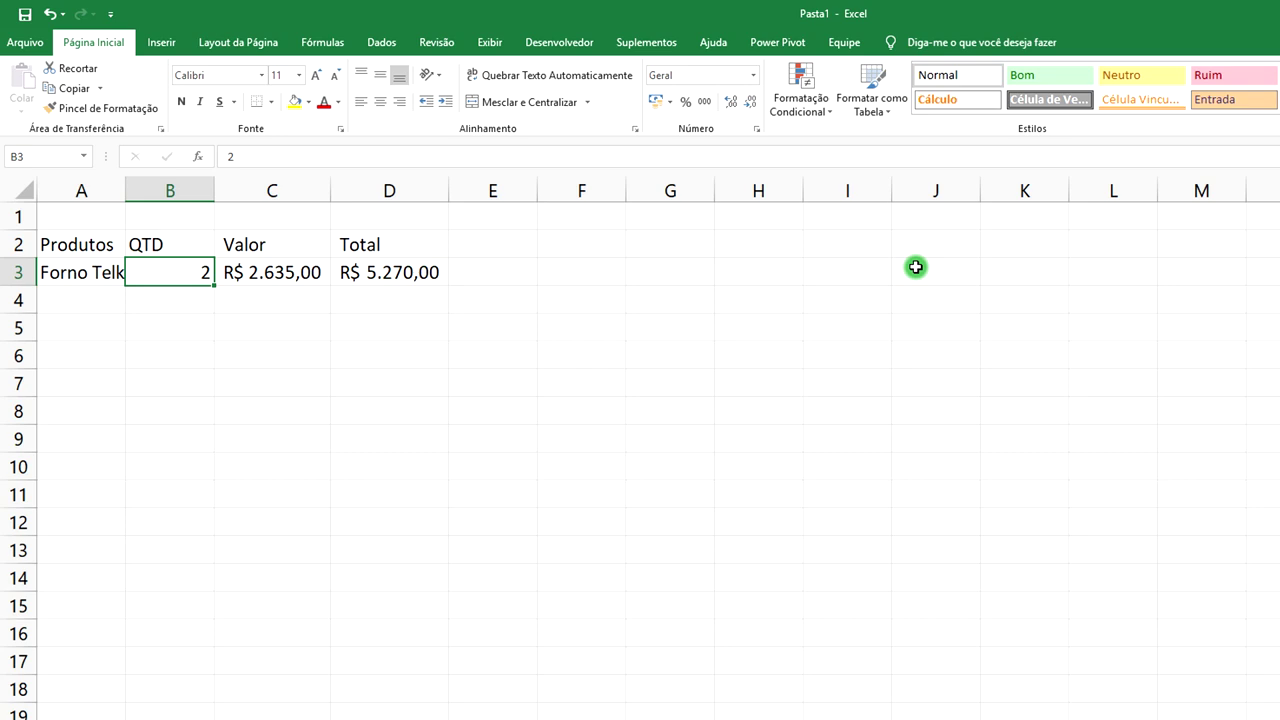
type("3")
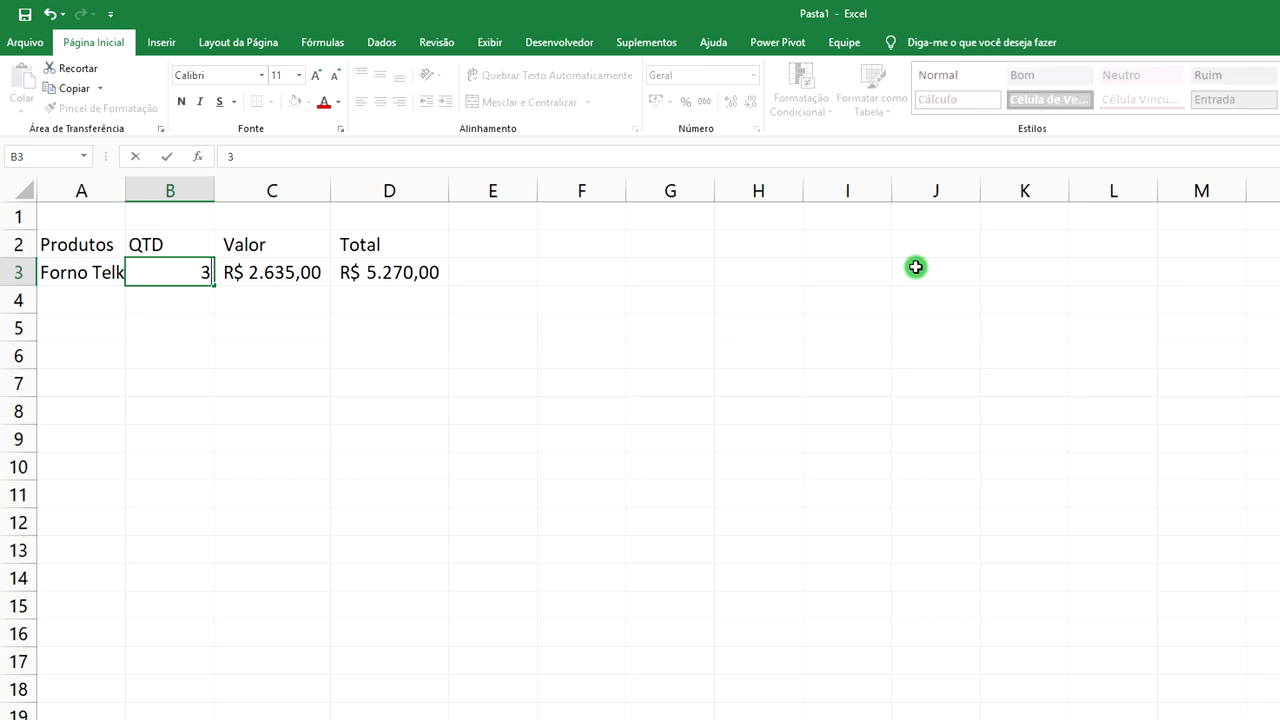
key("Return")
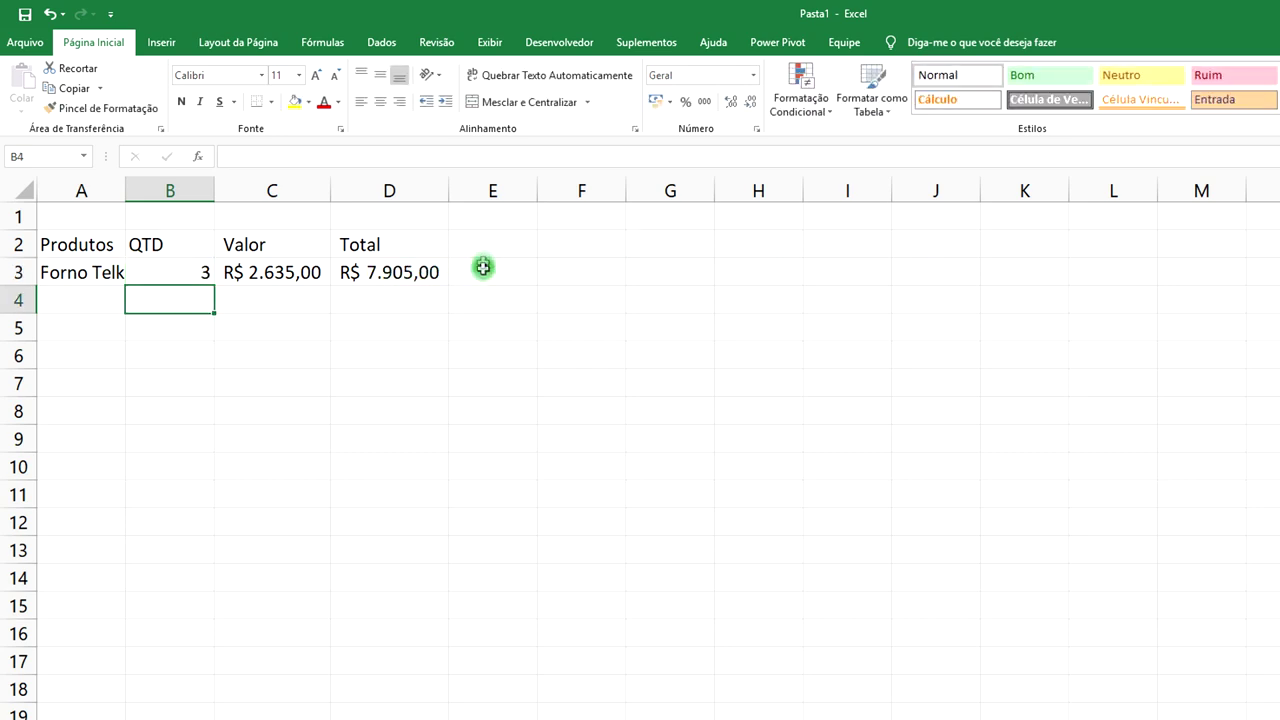
left_click(485, 242)
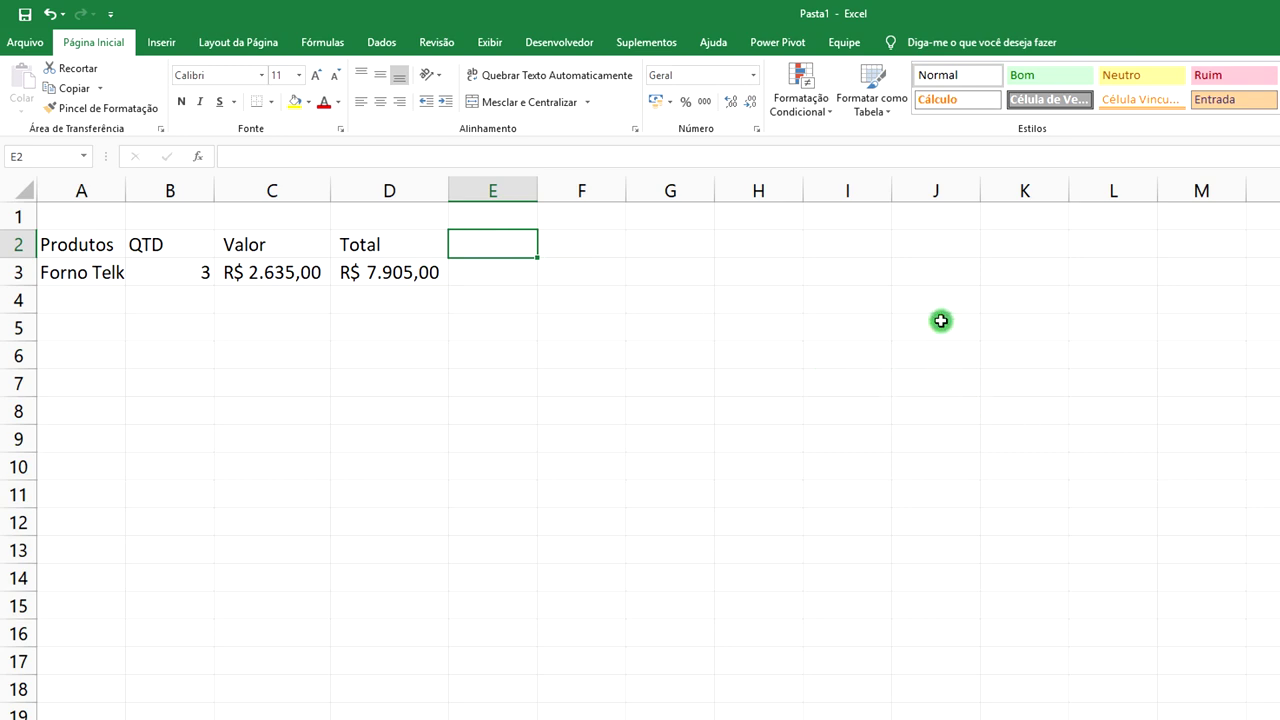
- Add the heading Nº Parcelas in E2 and autofit column E
type("N")
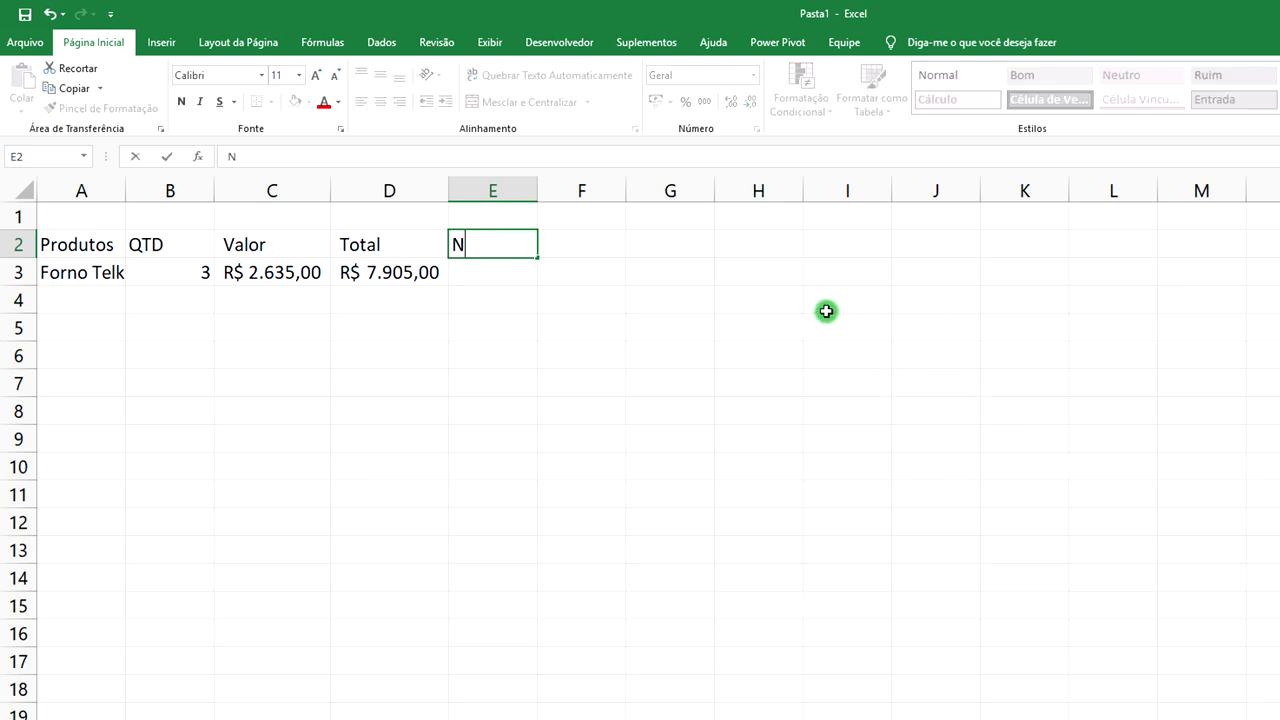
type("º")
type(" Parcelas")
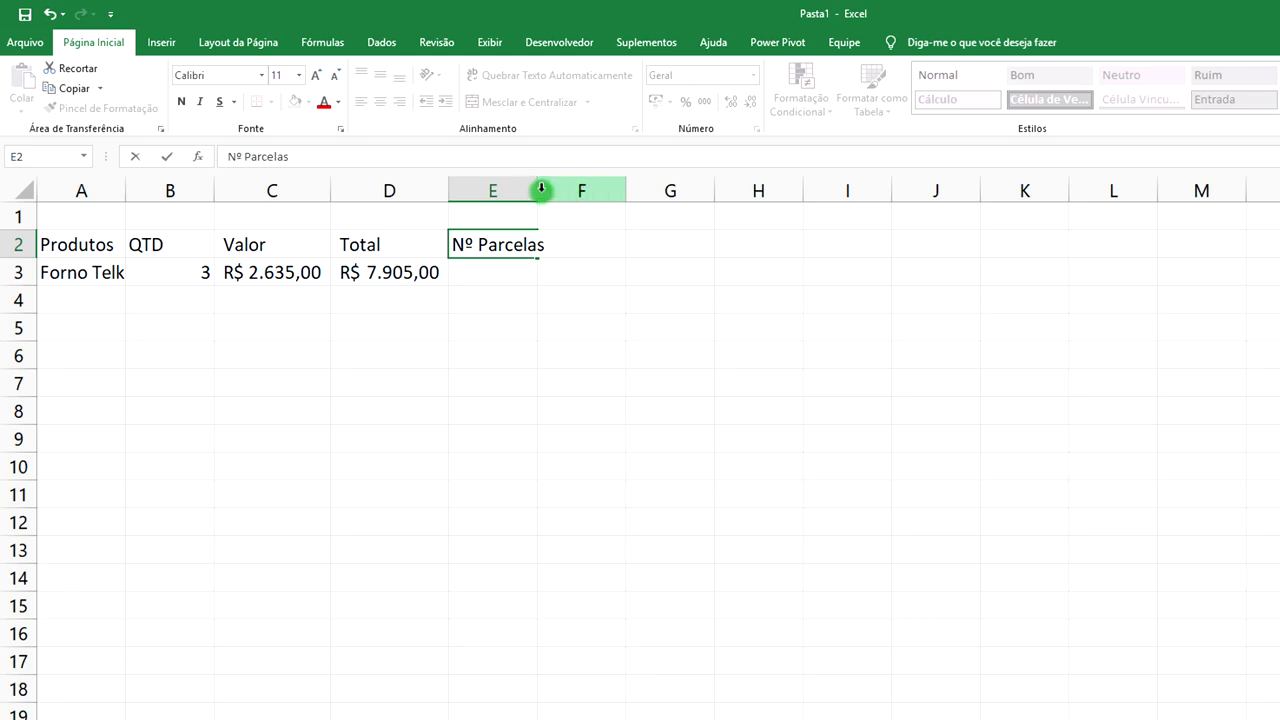
left_click(527, 190)
double_click(537, 190)
- Add the heading Valor Parcelas in F2 and autofit column F
left_click(601, 241)
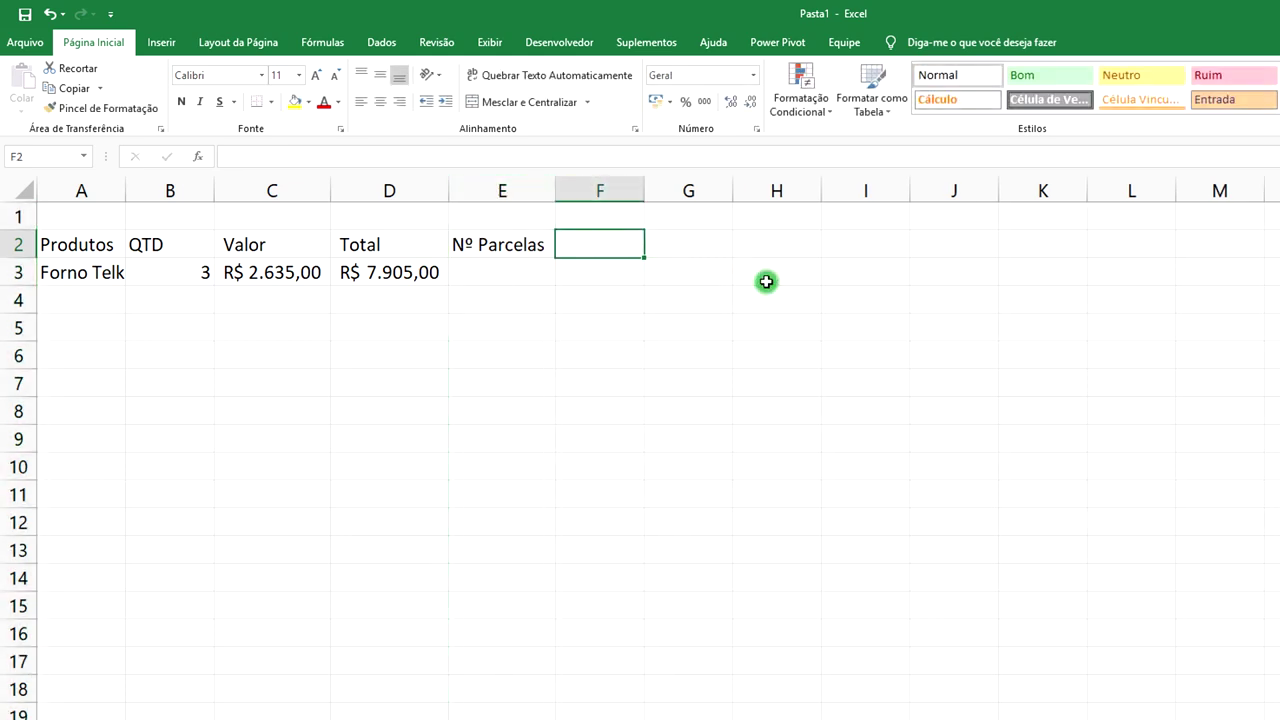
type("Varlo")
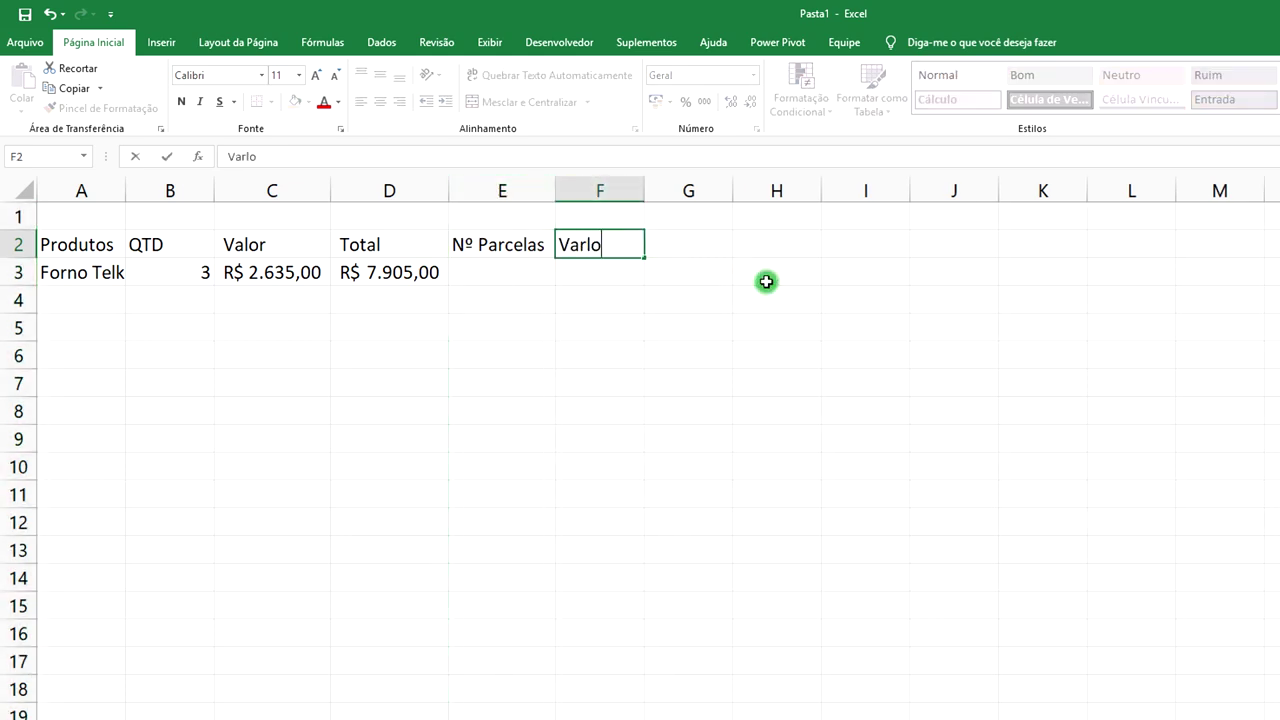
type("or Parcelas")
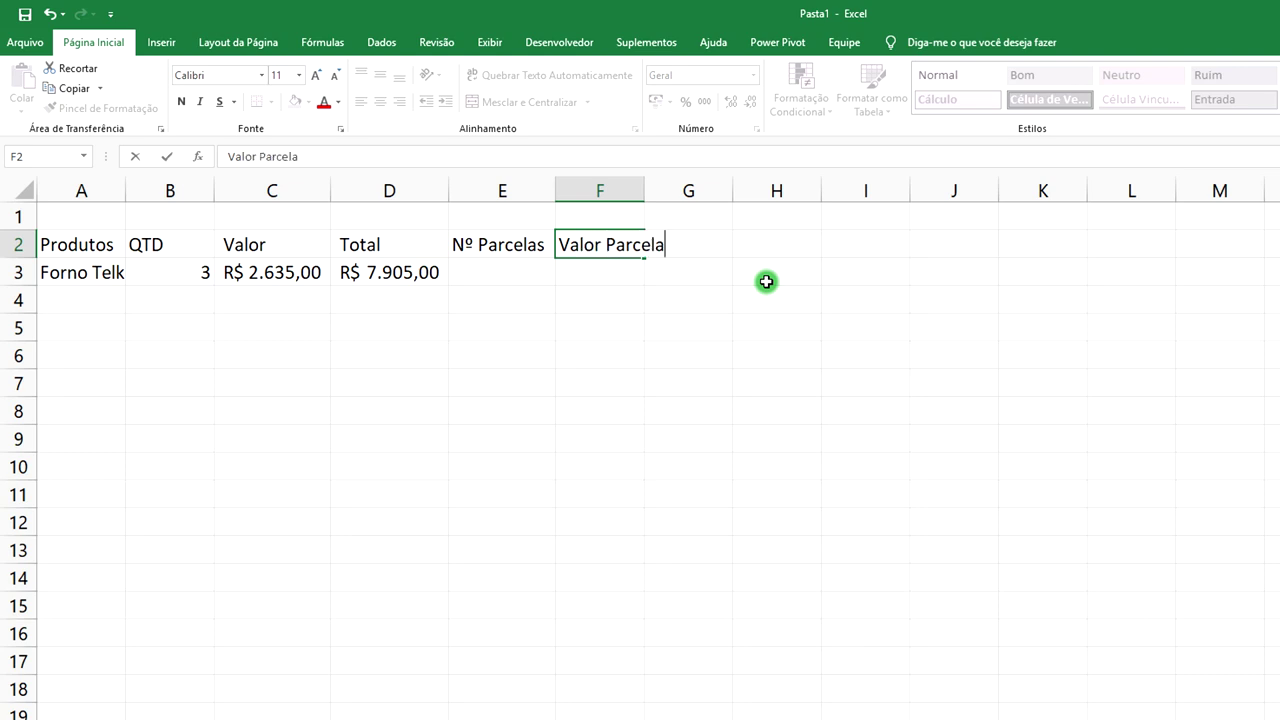
left_click(644, 183)
double_click(644, 183)
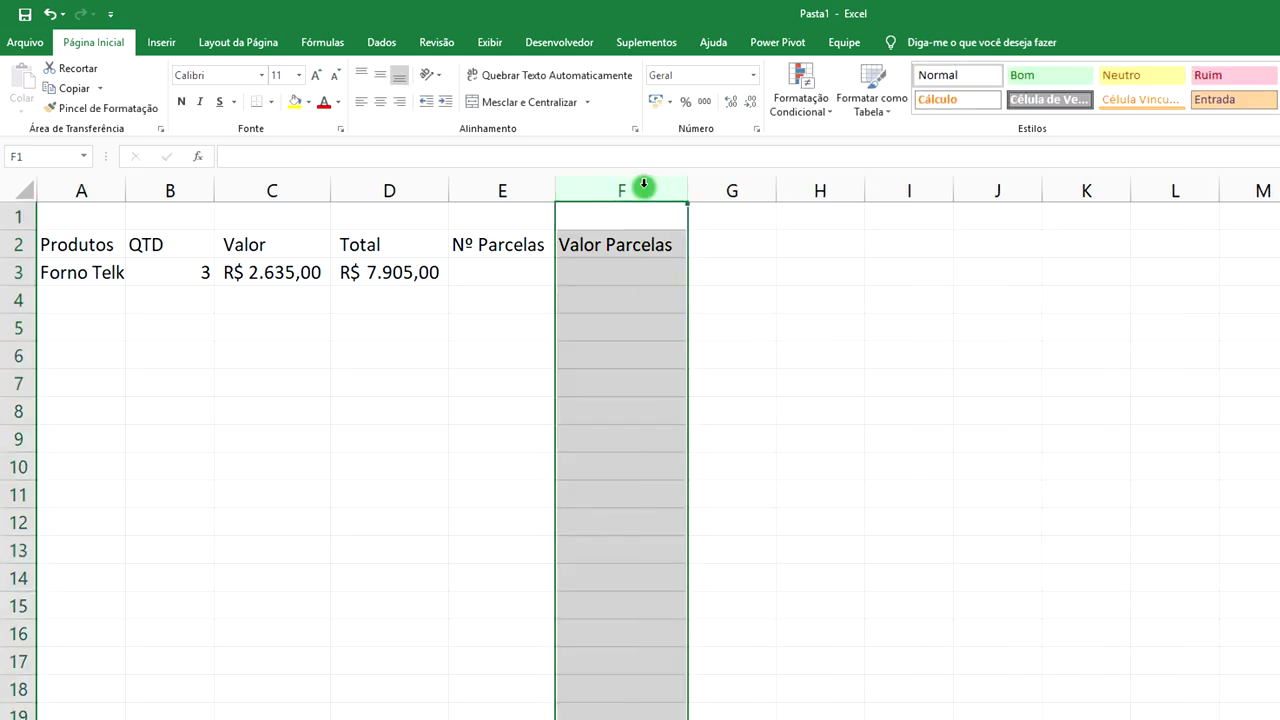
left_click(506, 276)
left_click(658, 270)
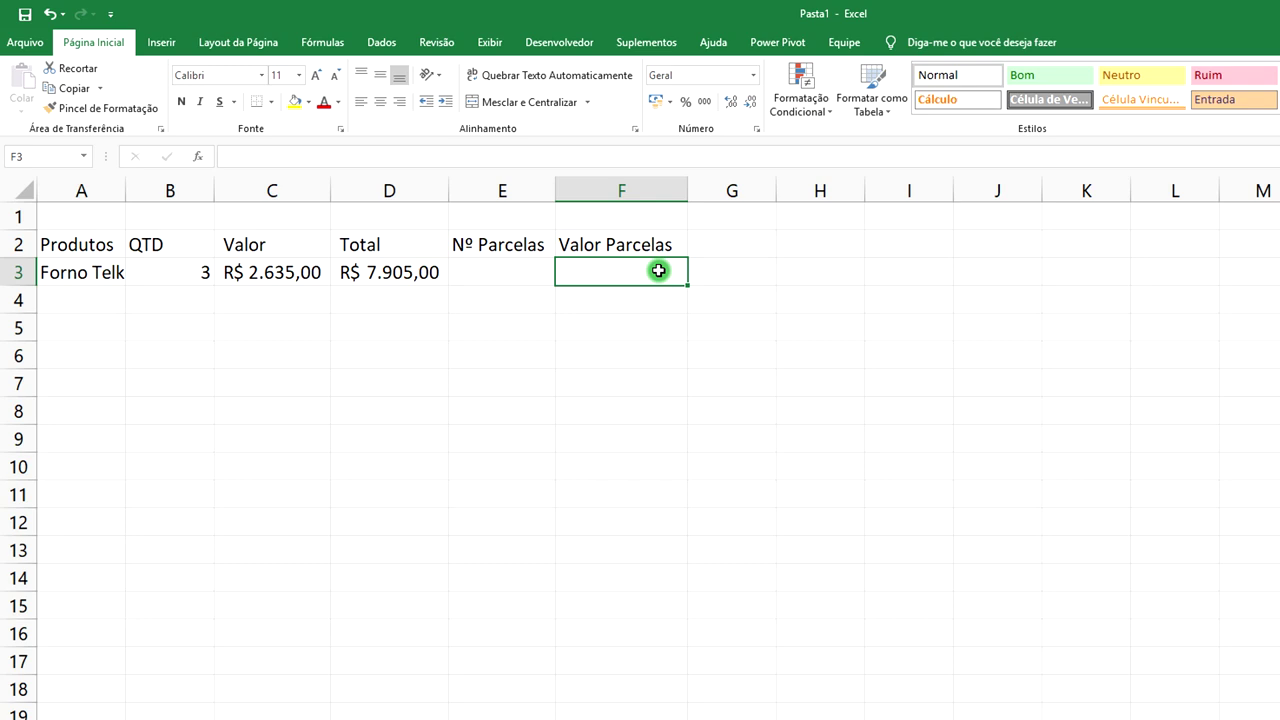
- Enter the formula =D3/E3 in F3
type("=")
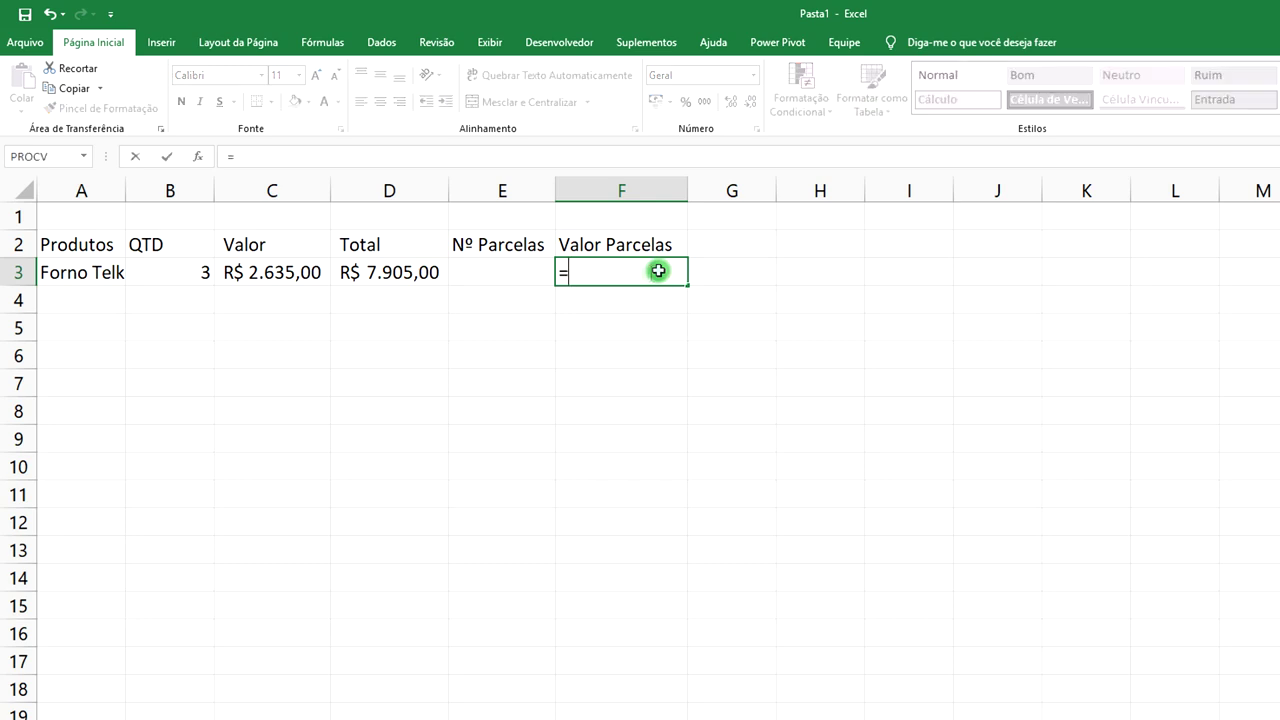
left_click(408, 272)
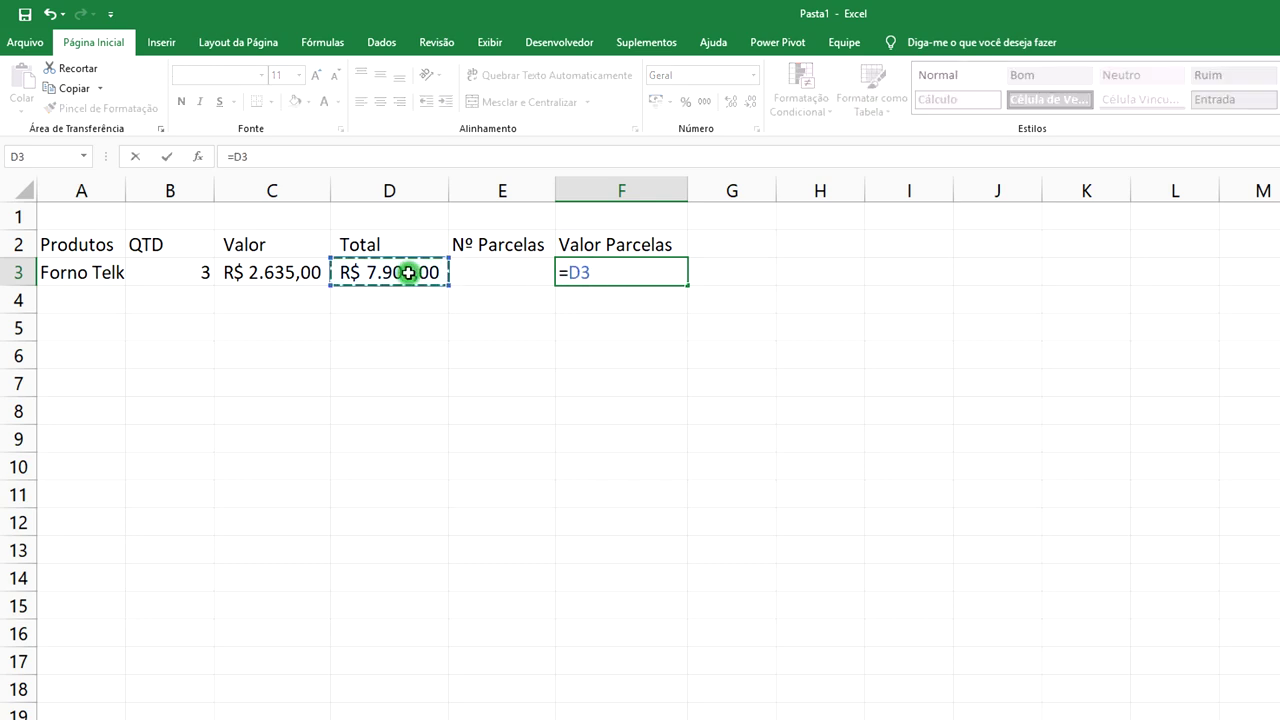
type("/")
left_click(493, 272)
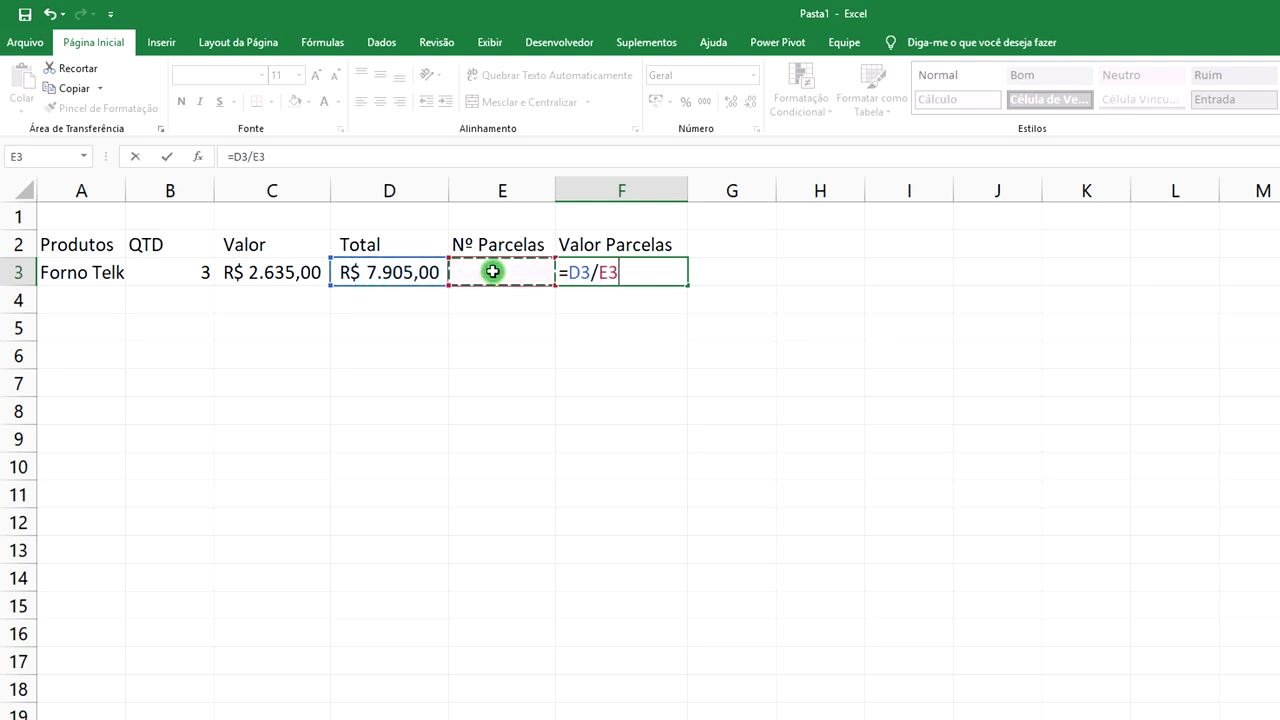
key("Return")
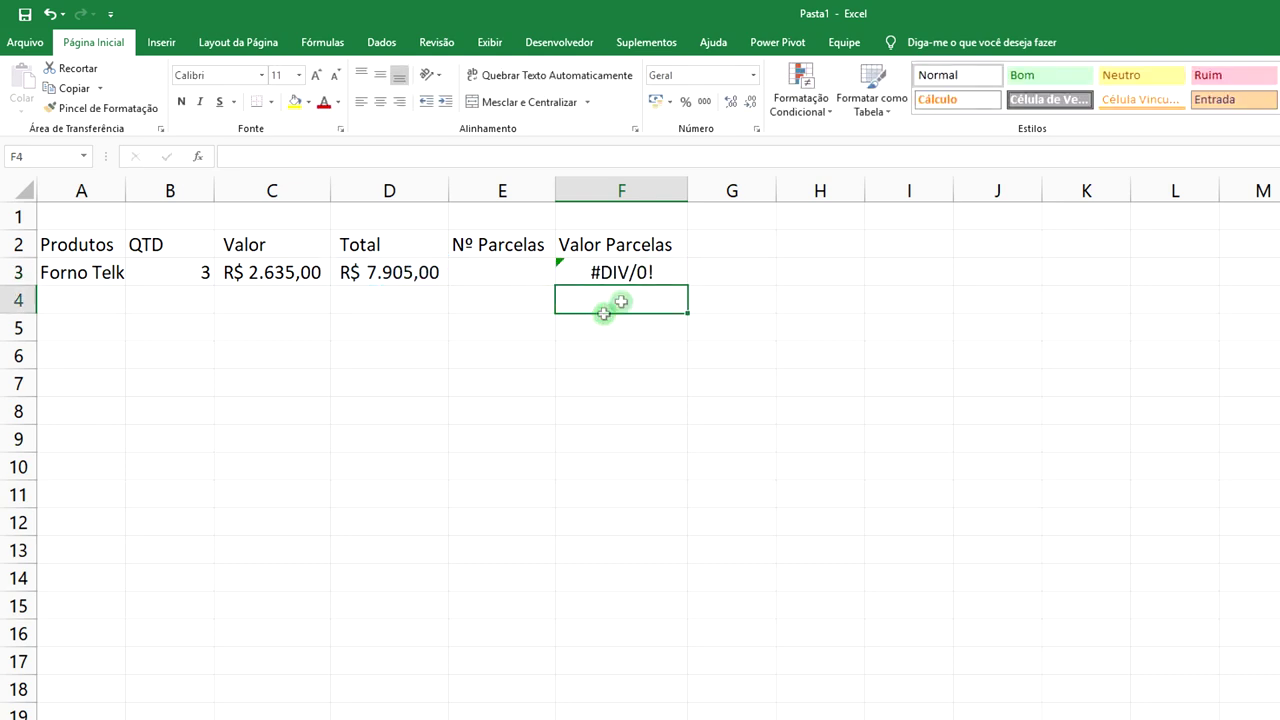
- Enter 6 installments in E3
left_click(511, 273)
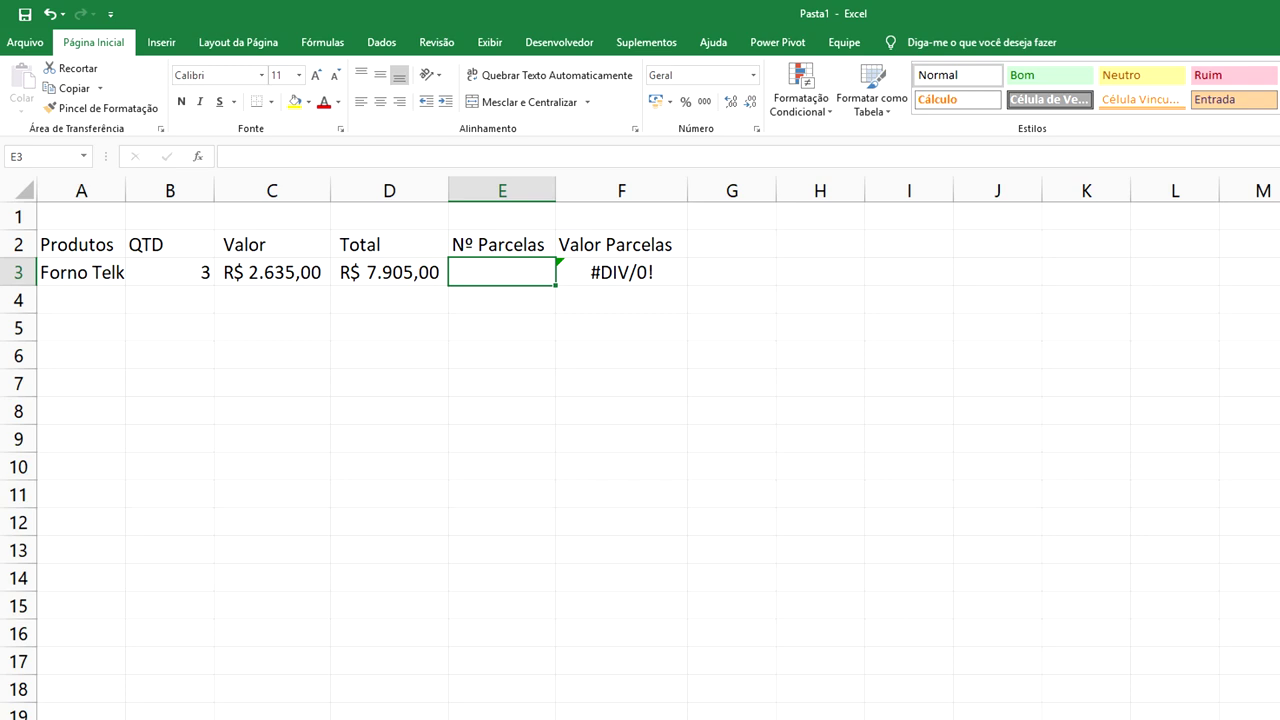
type("6")
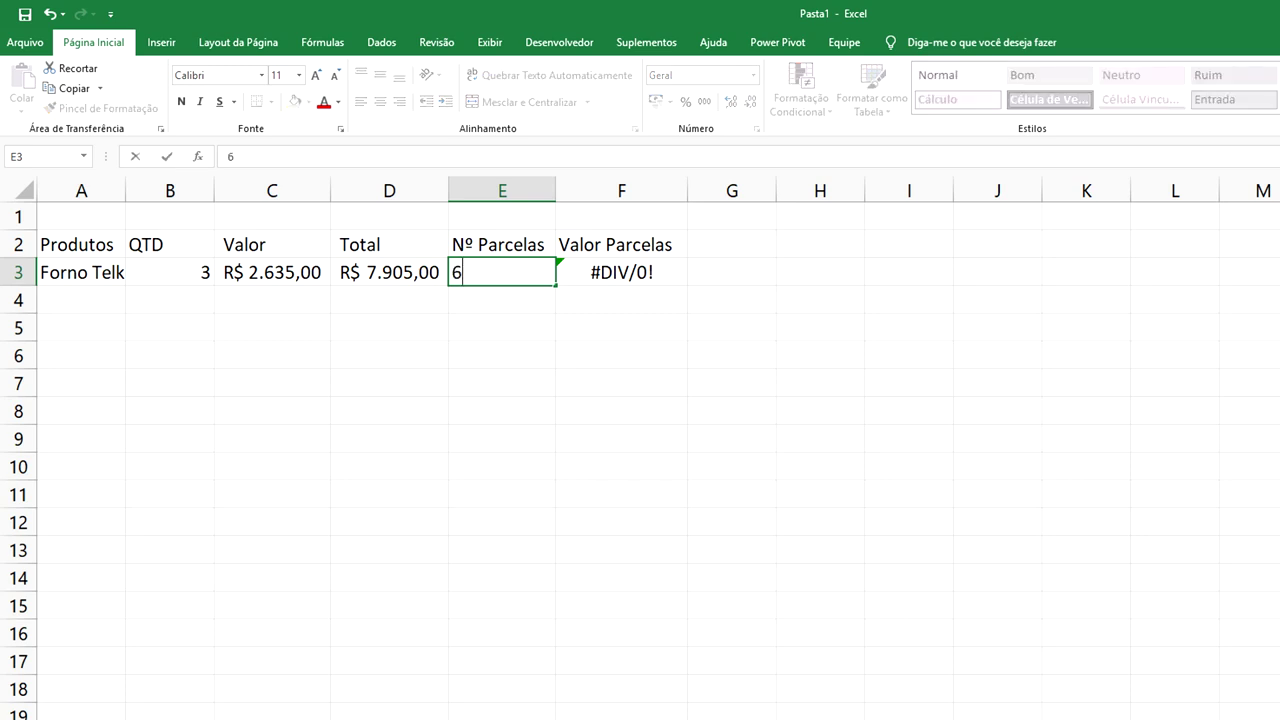
key("Return")
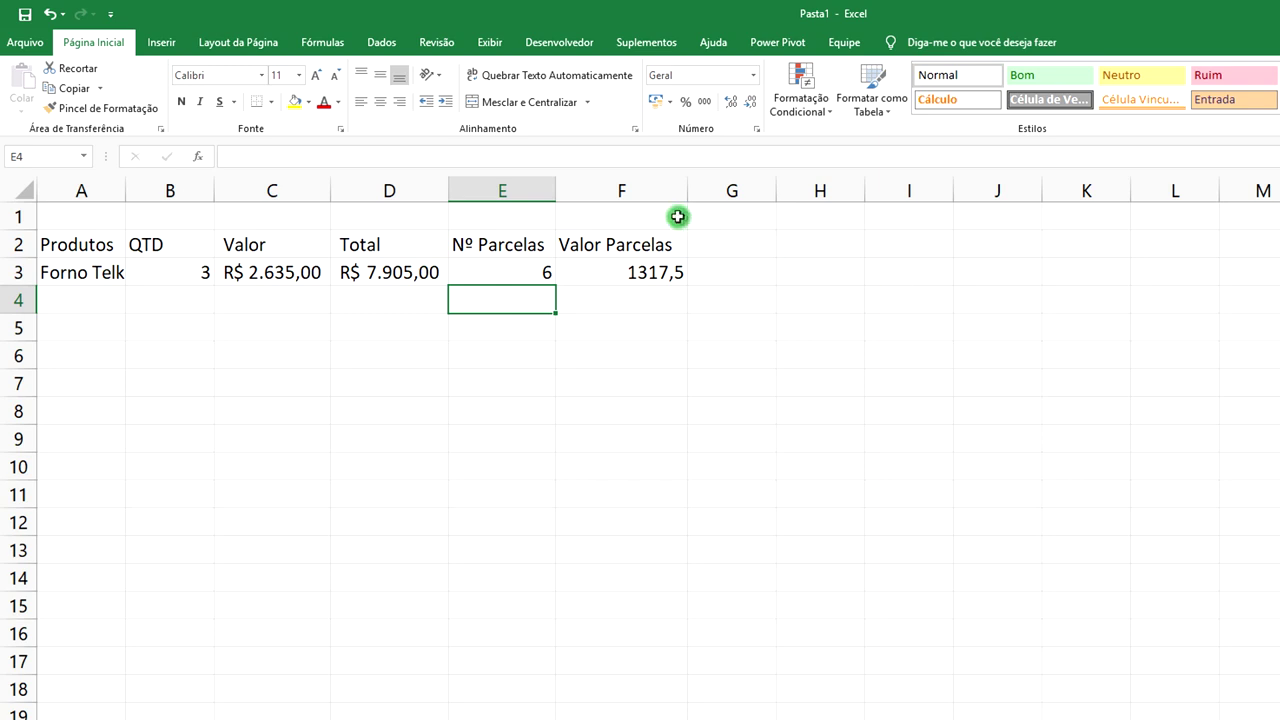
- Format column F as Accounting currency so F3 shows R$ 1.317,50
left_click(648, 191)
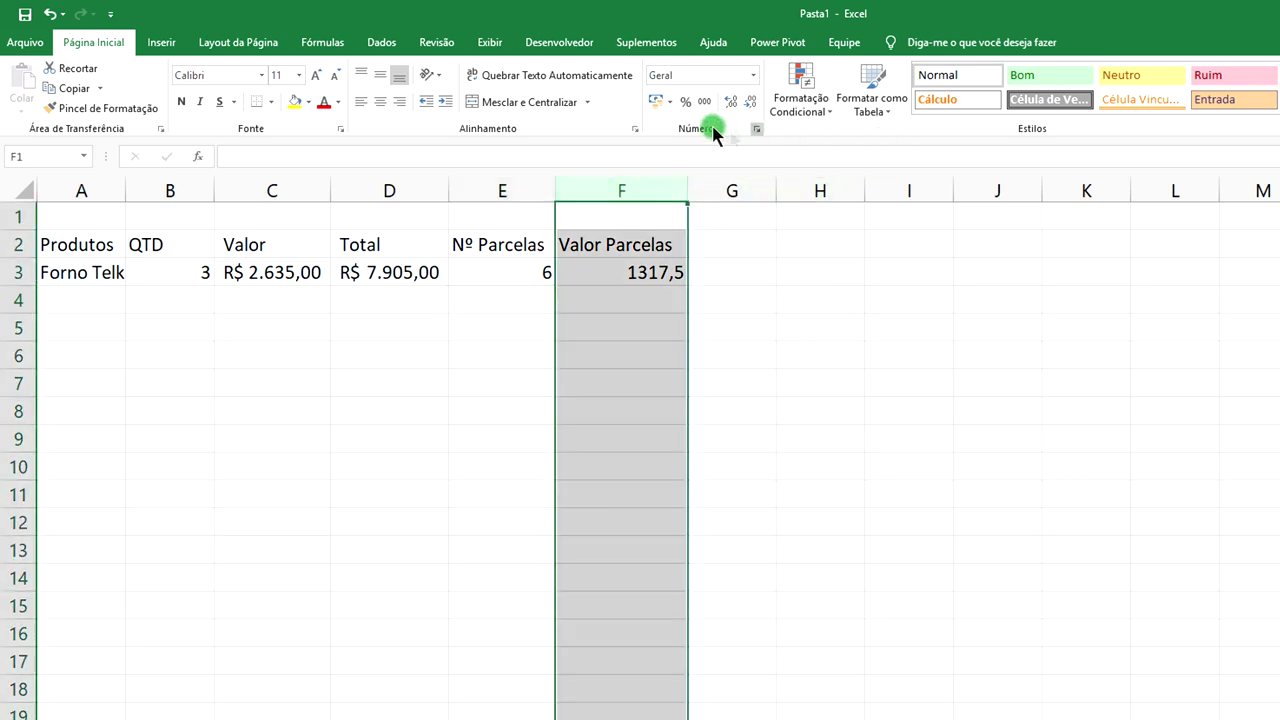
left_click(656, 101)
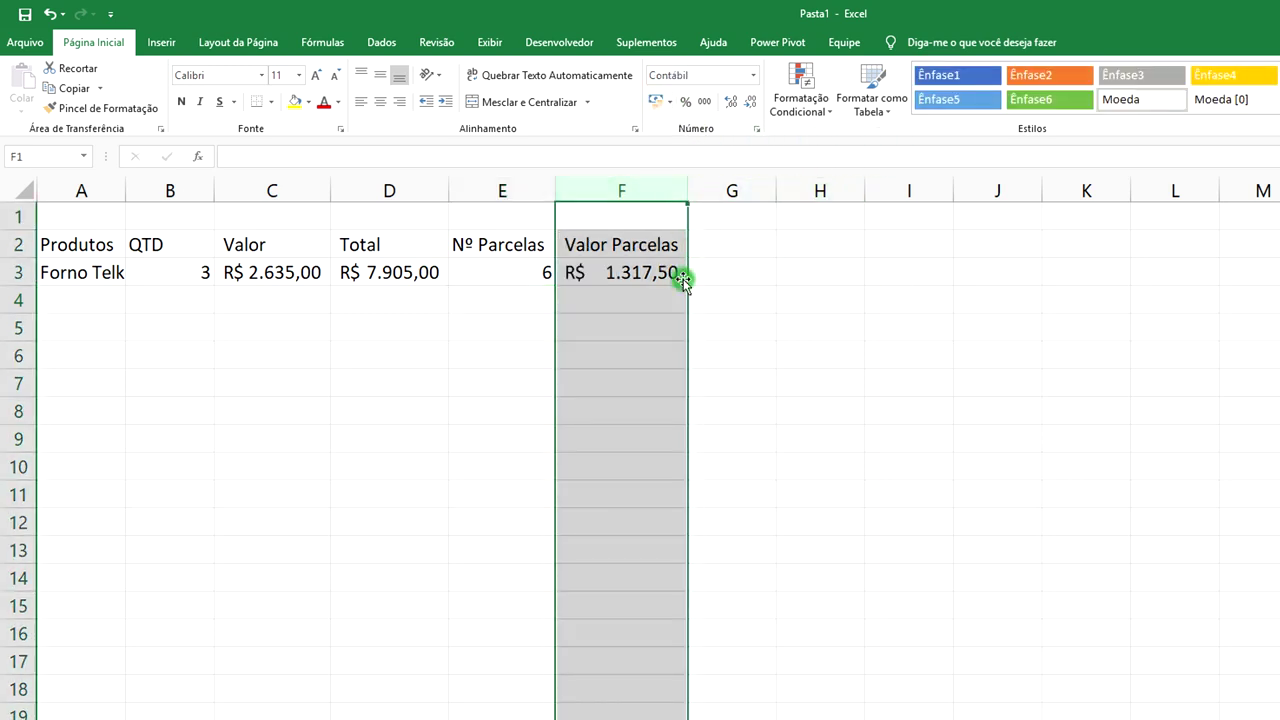
left_click(516, 277)
left_click(592, 289)
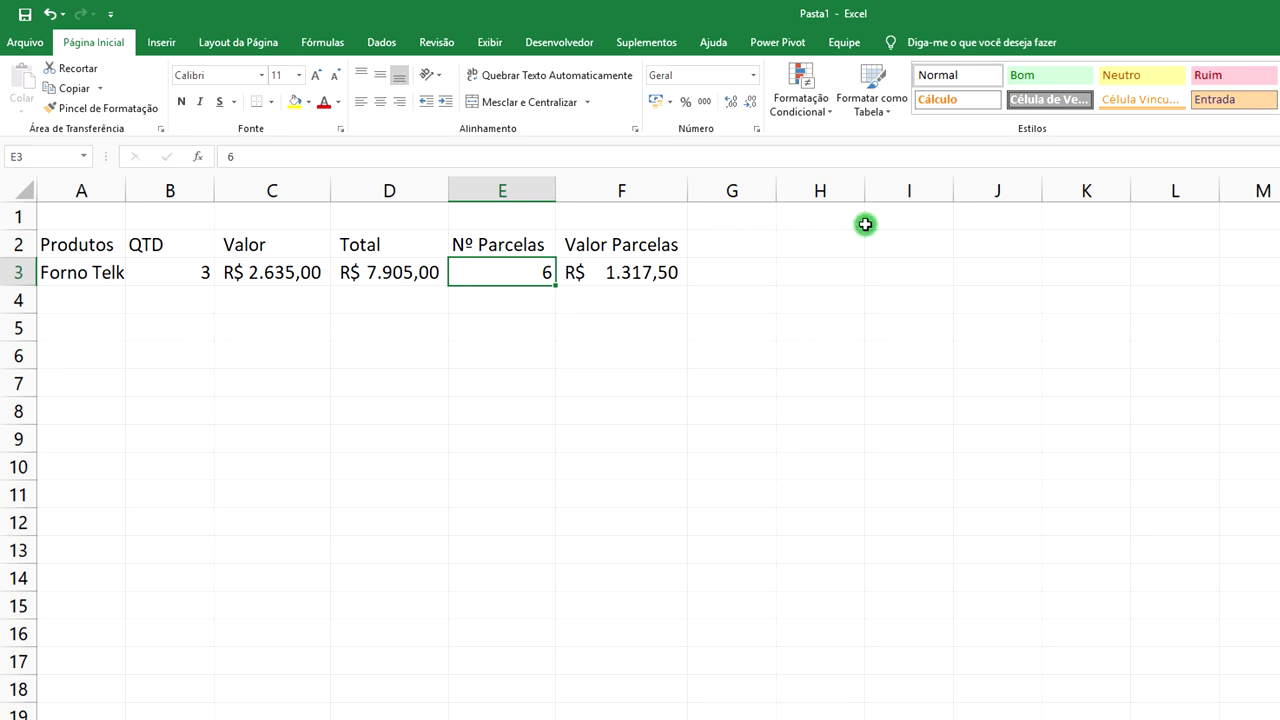
left_click(832, 218)
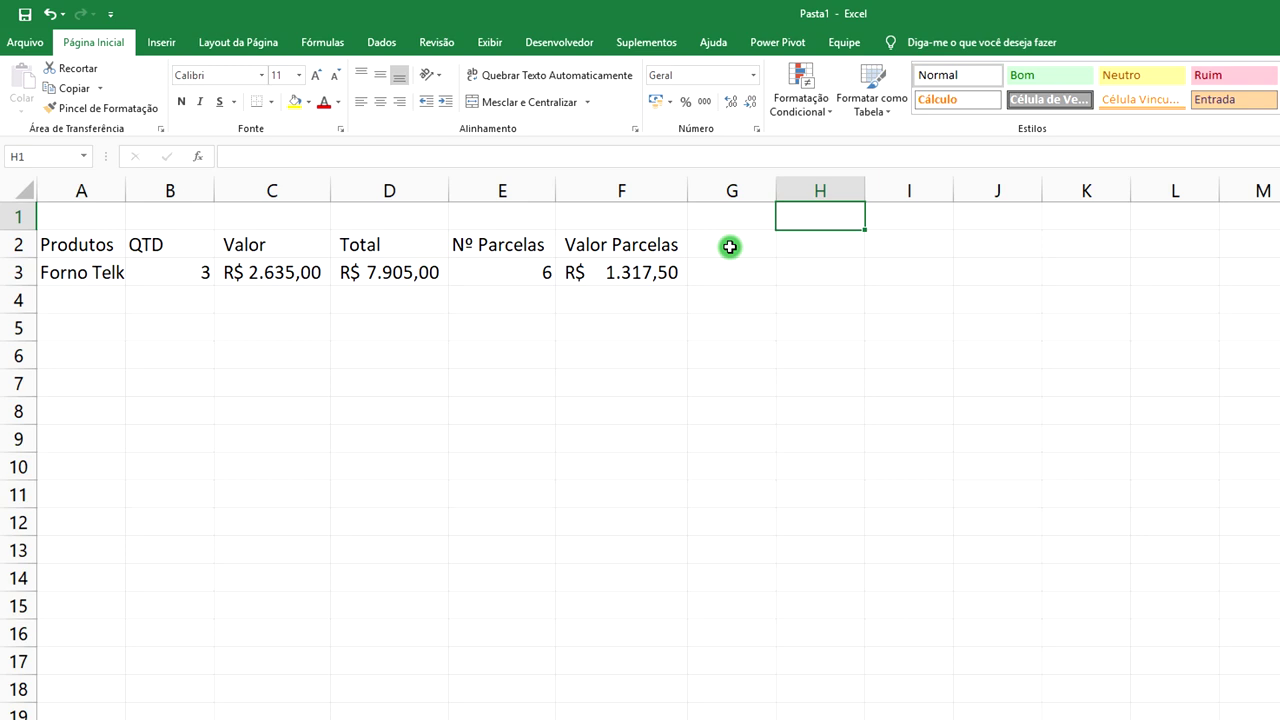
- Enter a 10% interest rate in K1 and begin the Parcela com Juro heading in G2
left_click(730, 247)
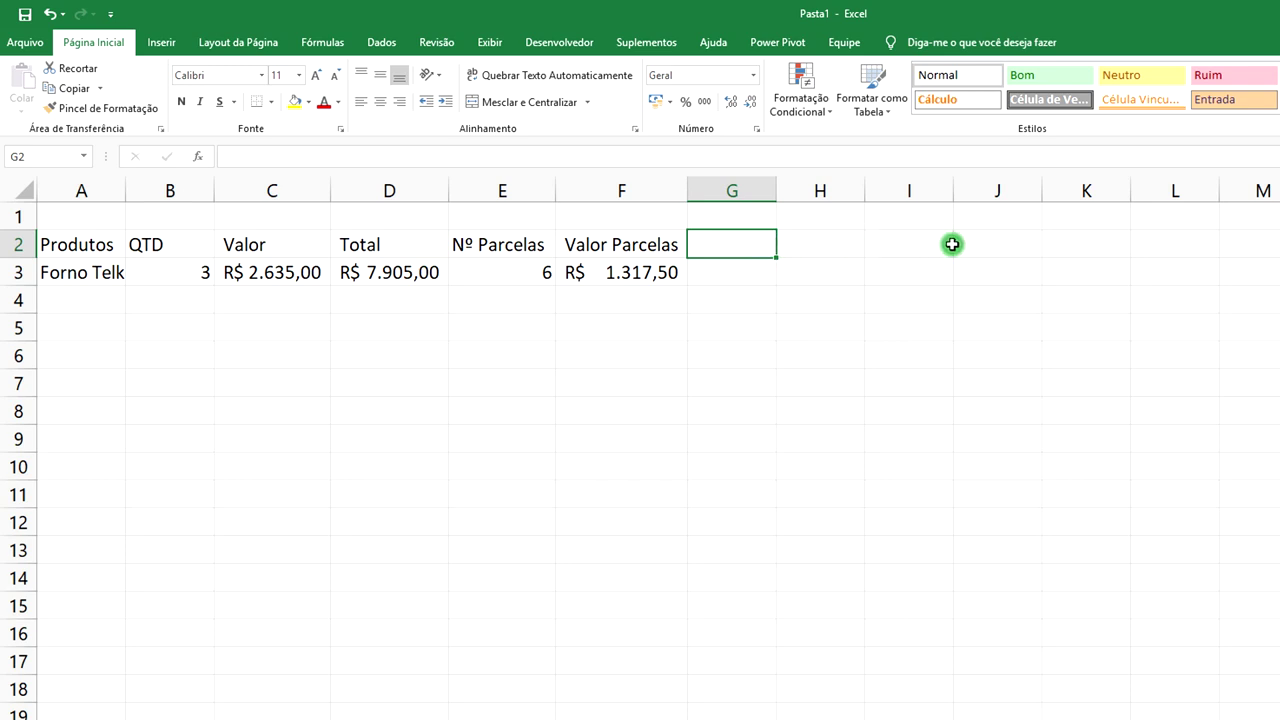
left_click(1081, 215)
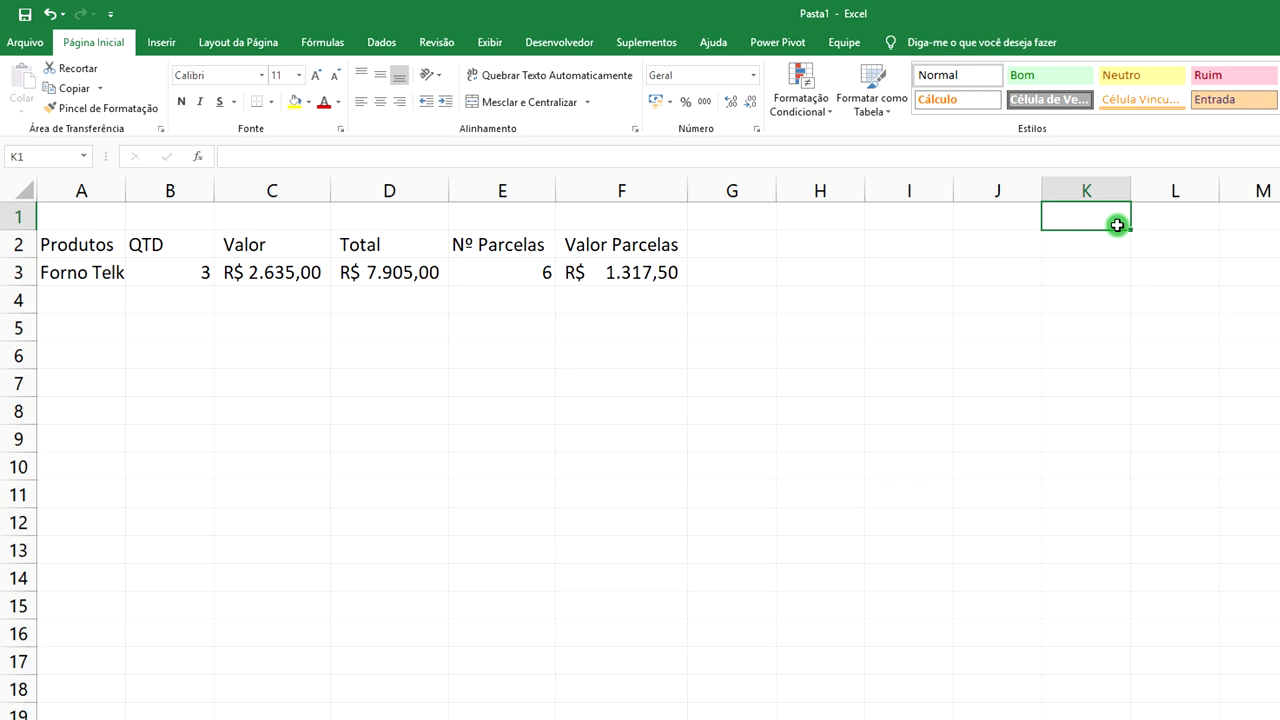
type("10")
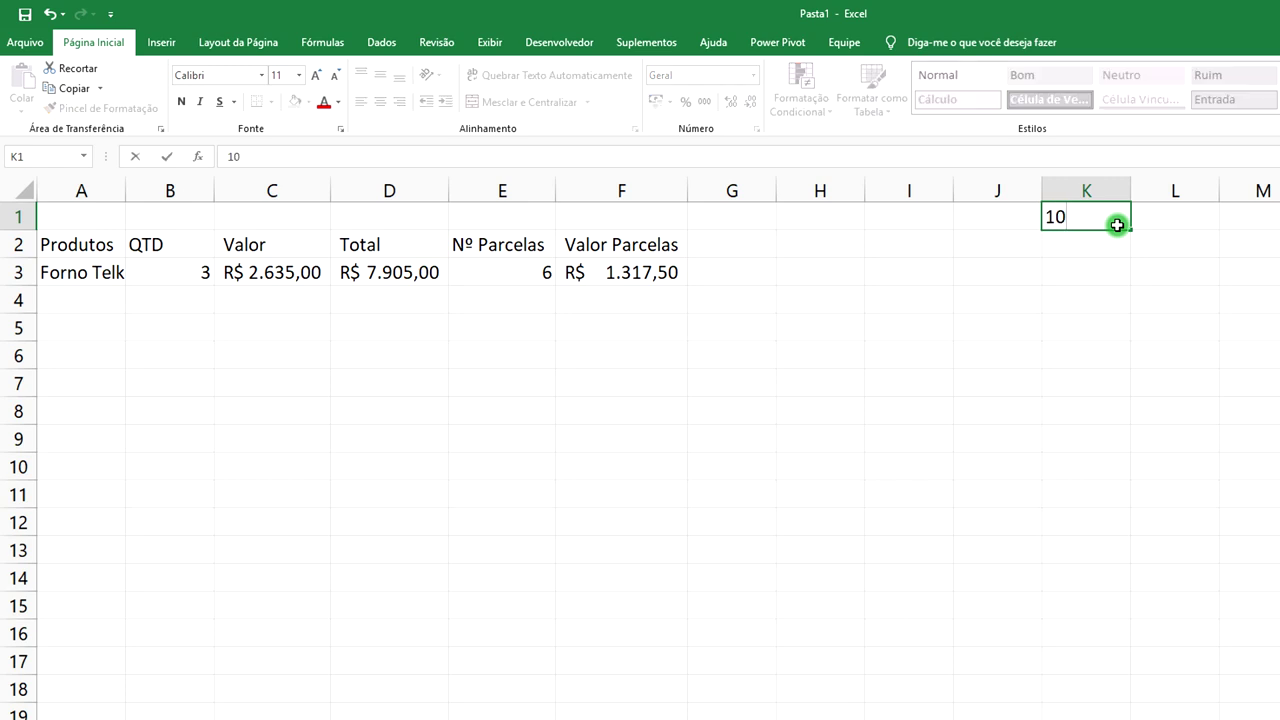
left_click(966, 298)
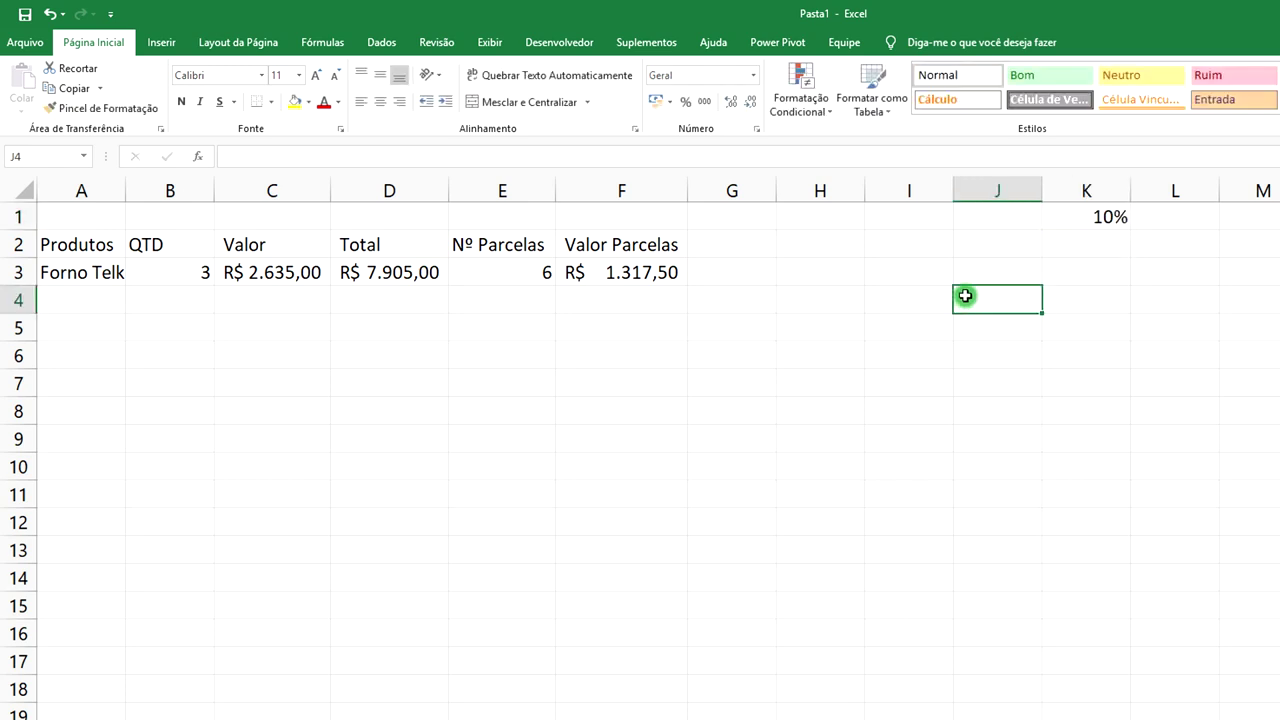
left_click(711, 244)
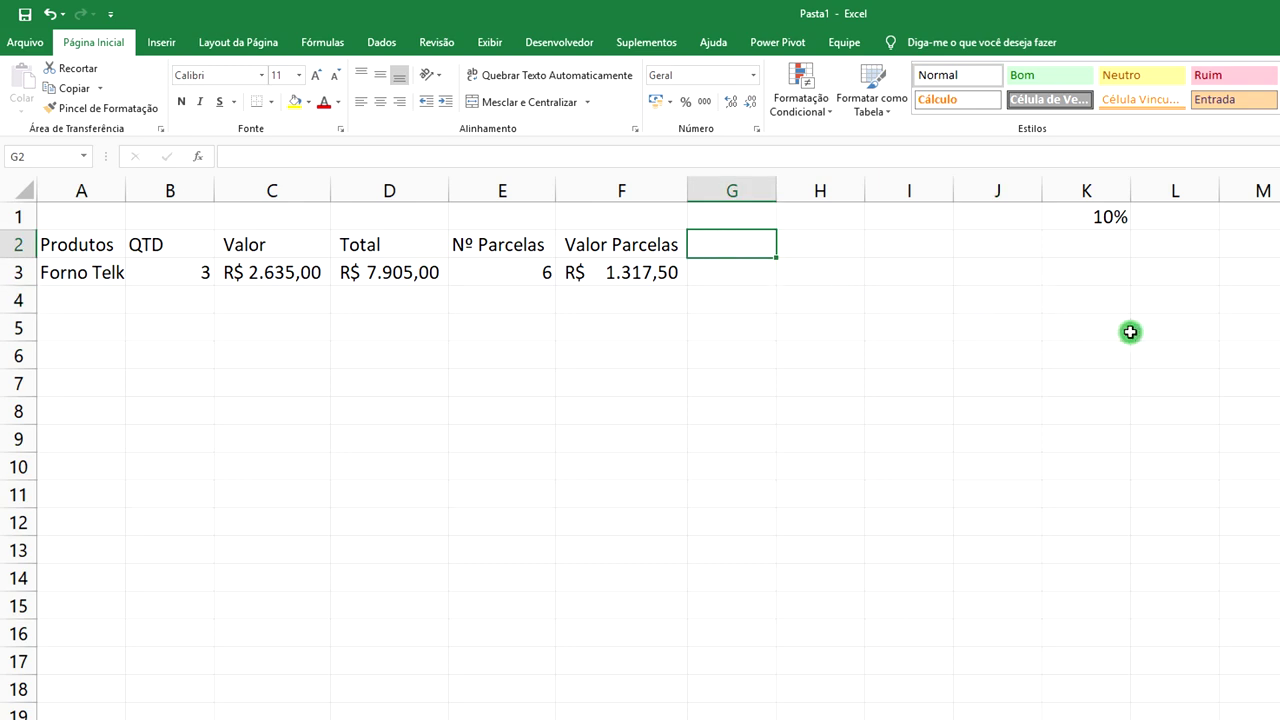
type("T")
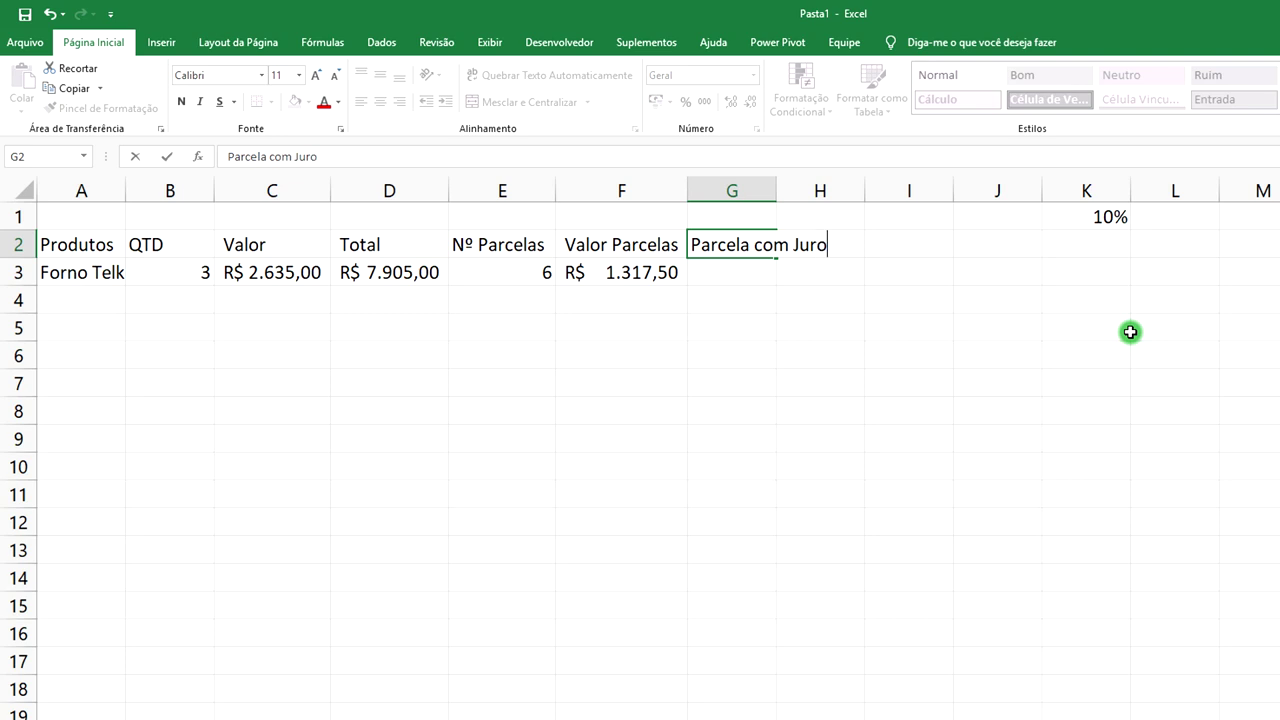
- Autofit column G and correct the G2 heading to 'Parcela com Juros'
double_click(777, 190)
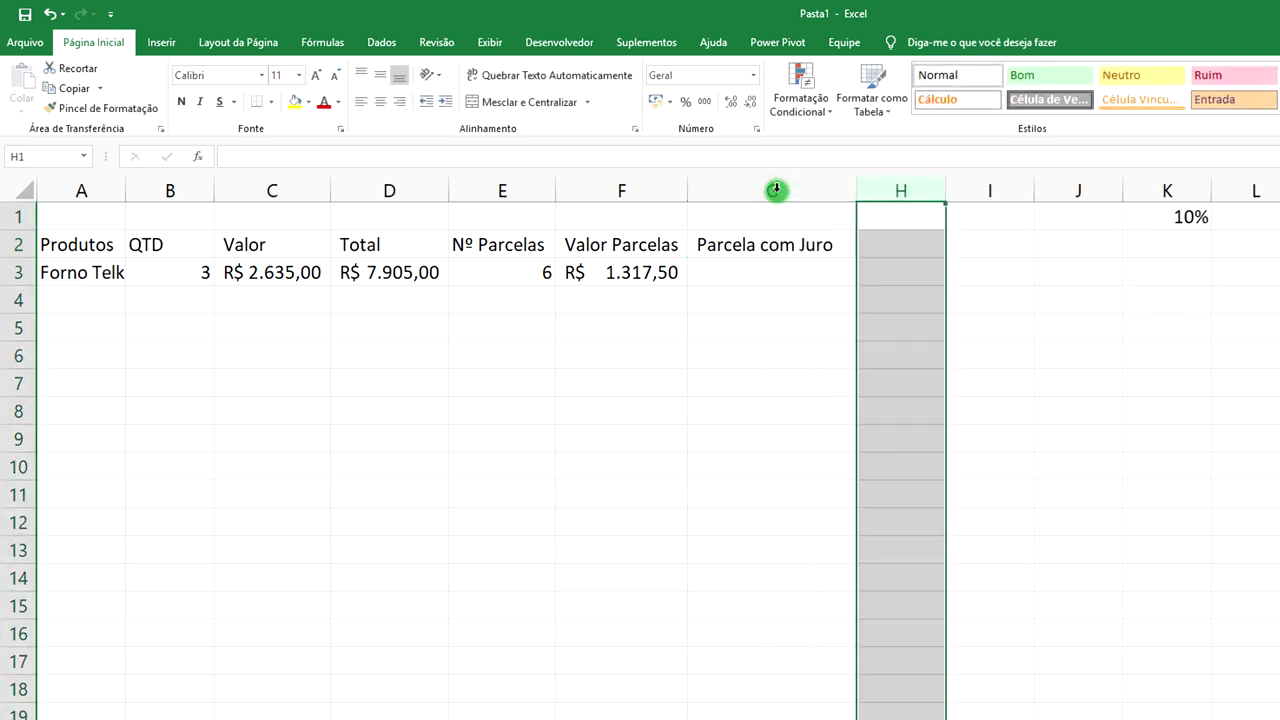
left_click(808, 277)
double_click(839, 249)
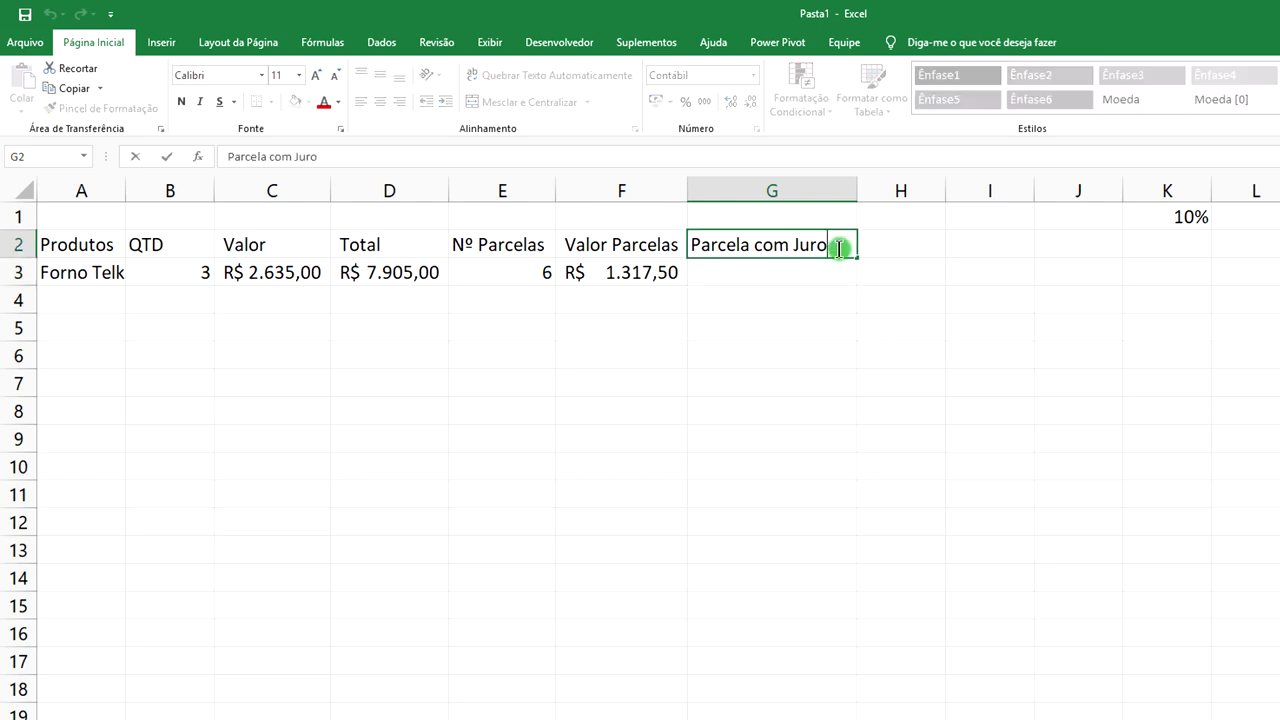
left_click(759, 272)
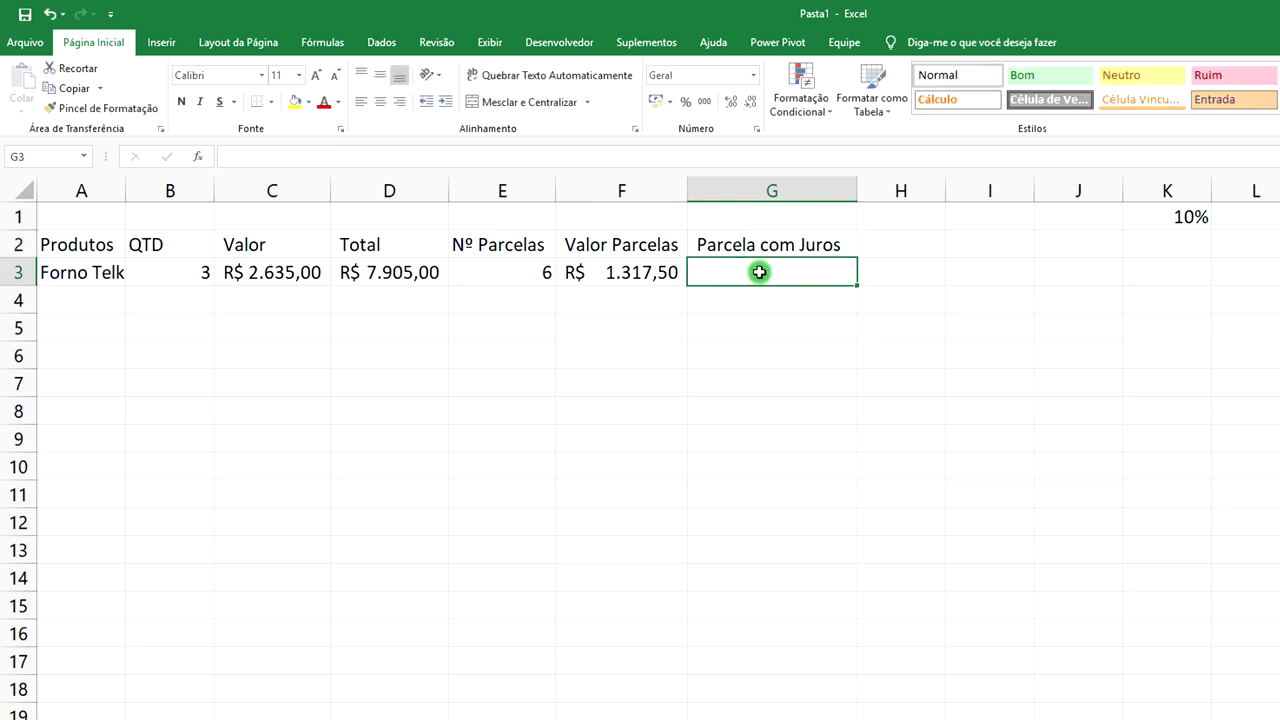
type("=(")
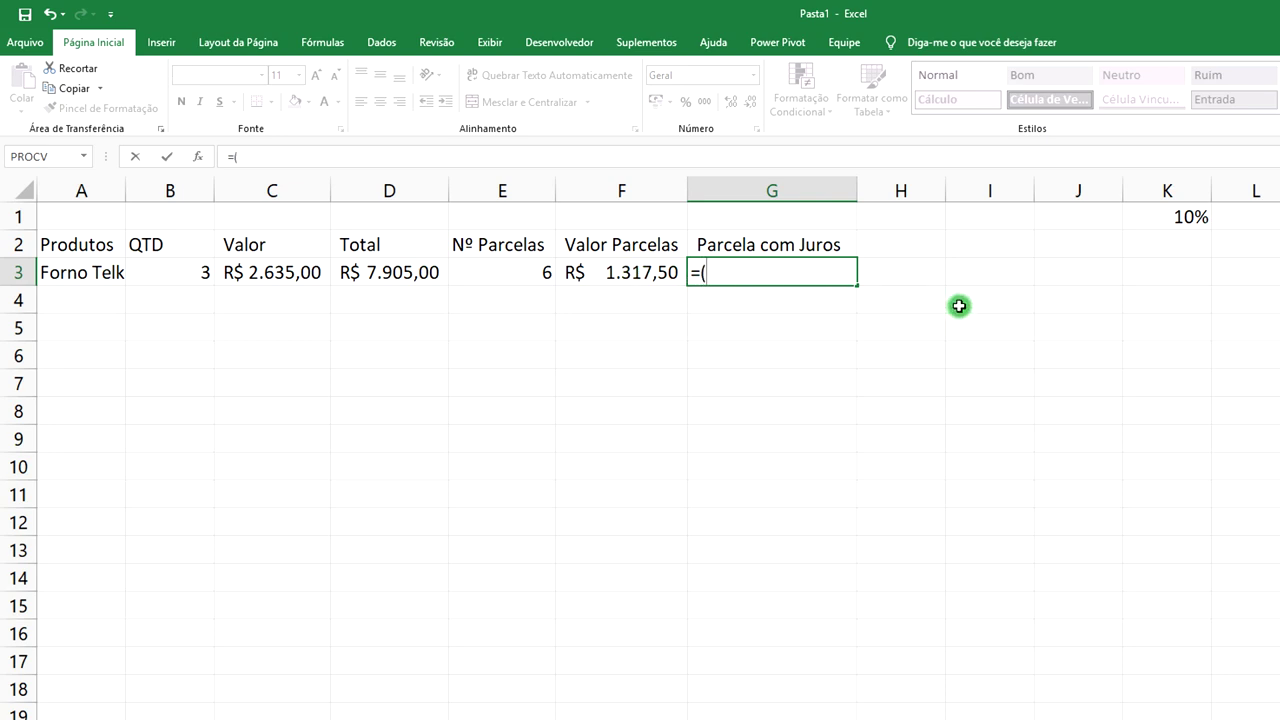
- Build =(F3*K1)+F3 in G3, giving R$ 1.449,25, and review the formulas
left_click(641, 272)
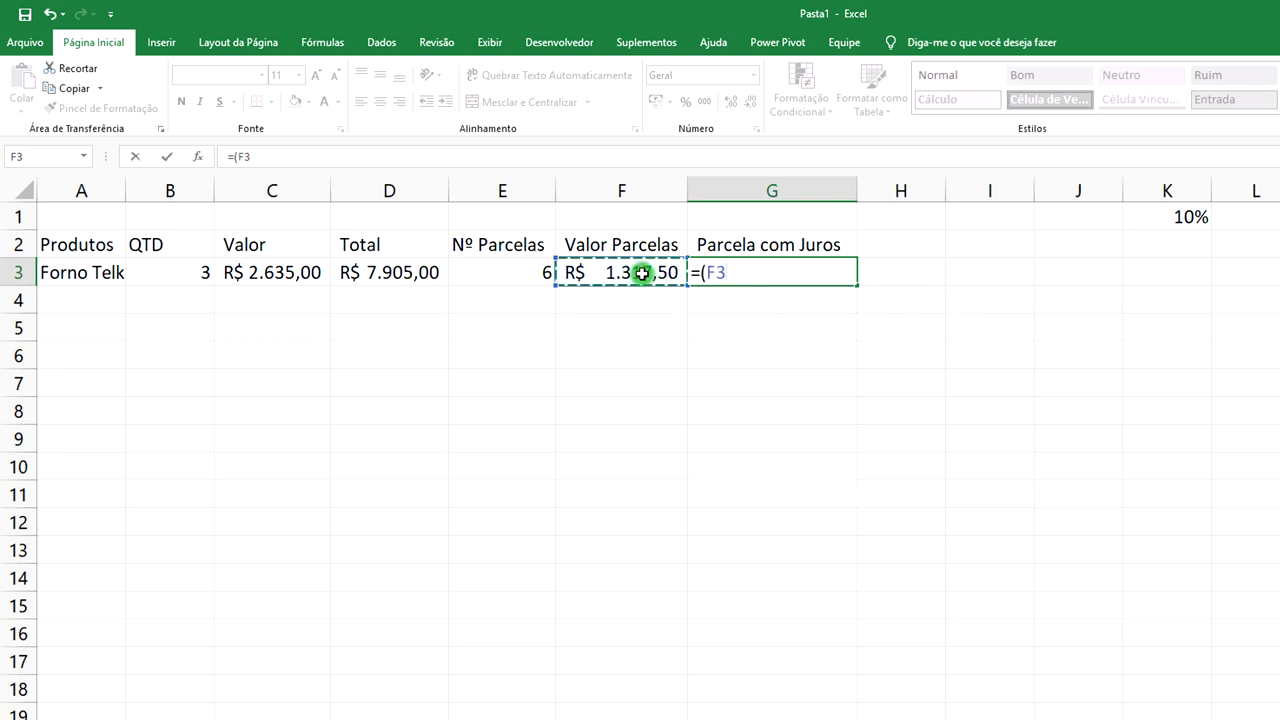
type("*")
left_click(1198, 215)
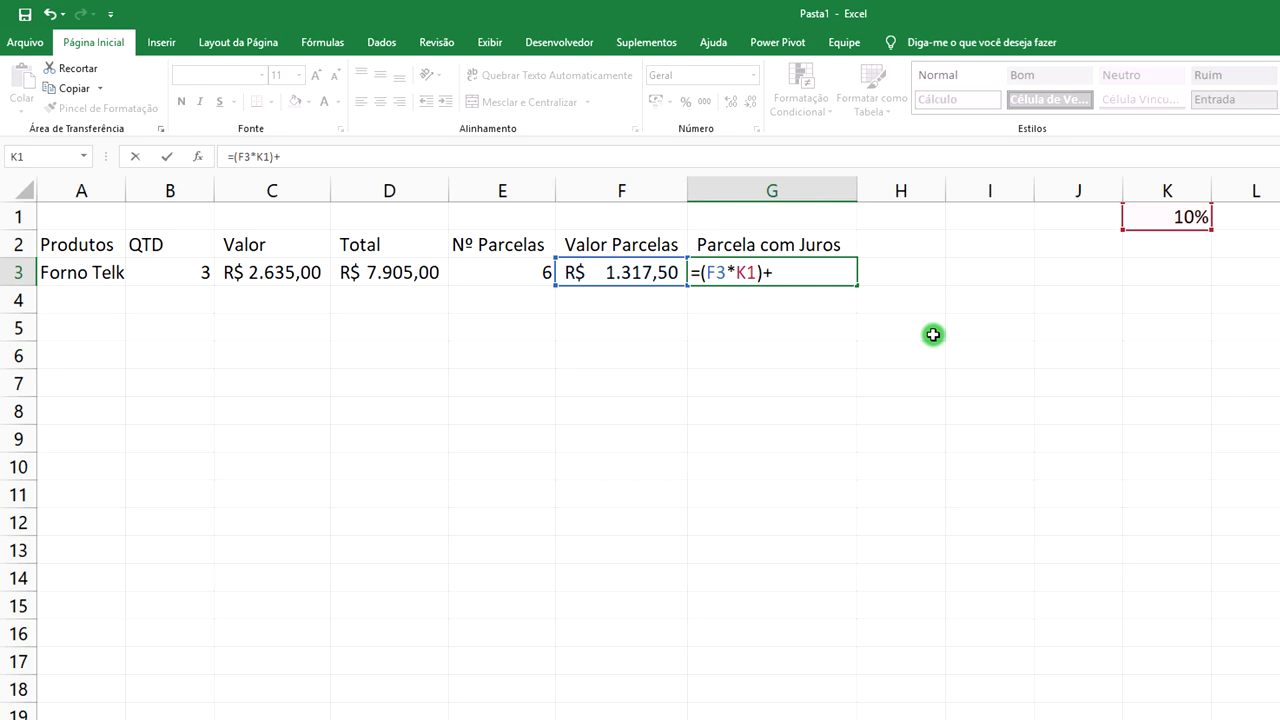
left_click(649, 276)
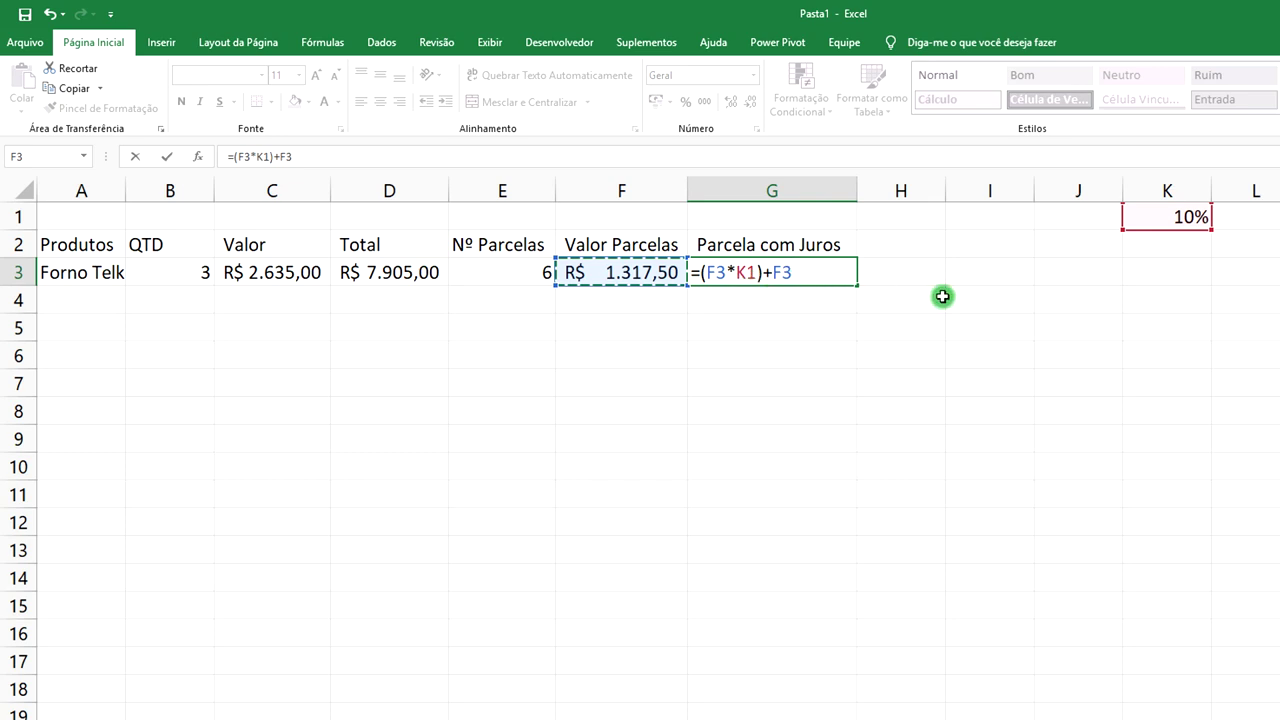
key("Return")
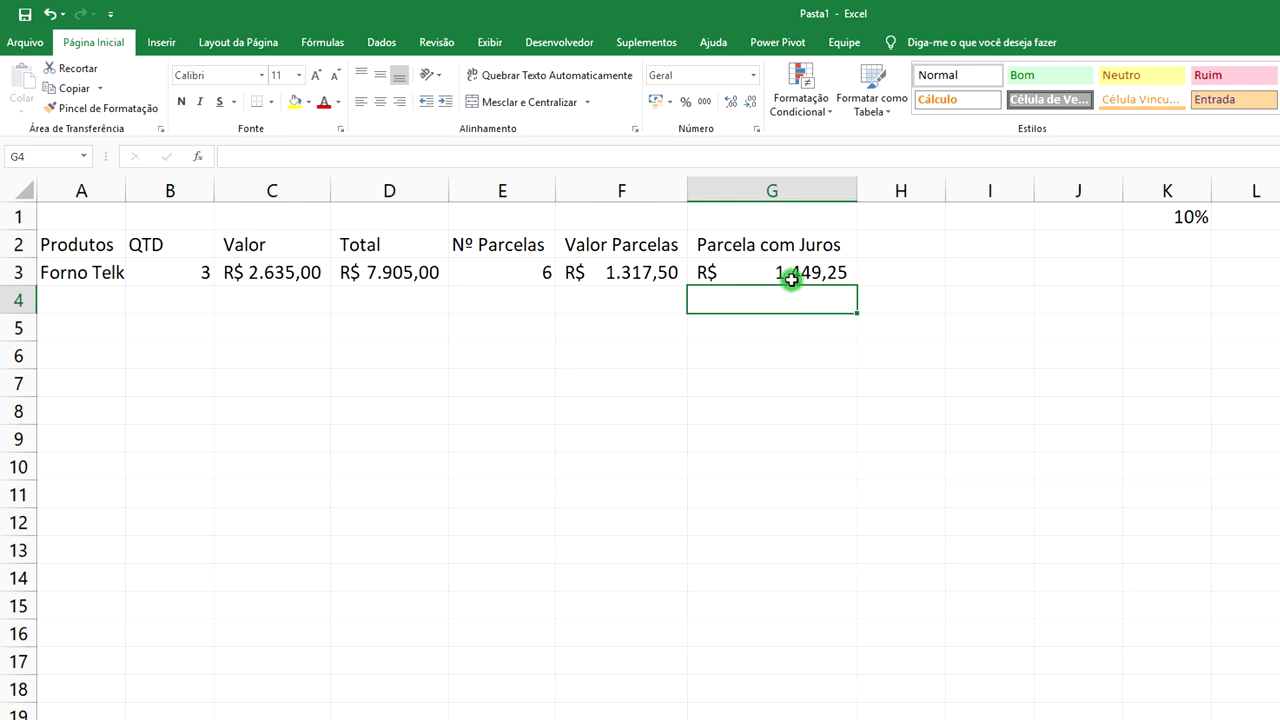
left_click(787, 271)
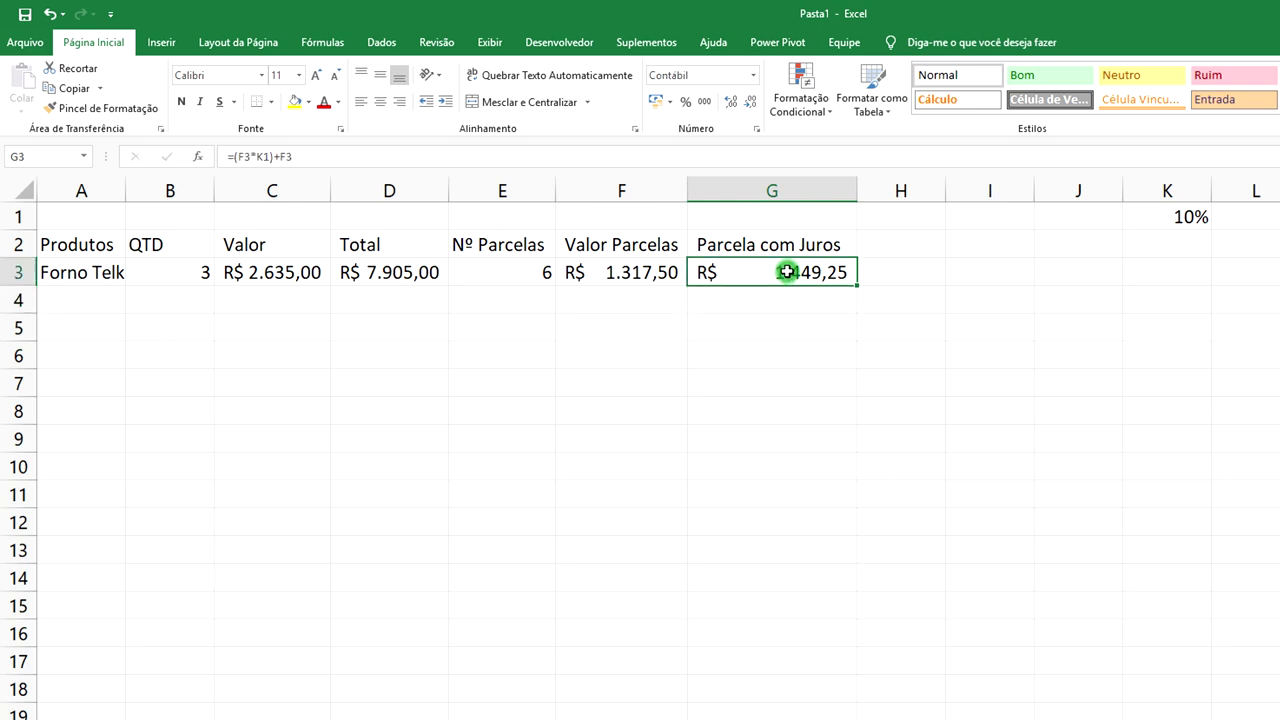
left_click(650, 273)
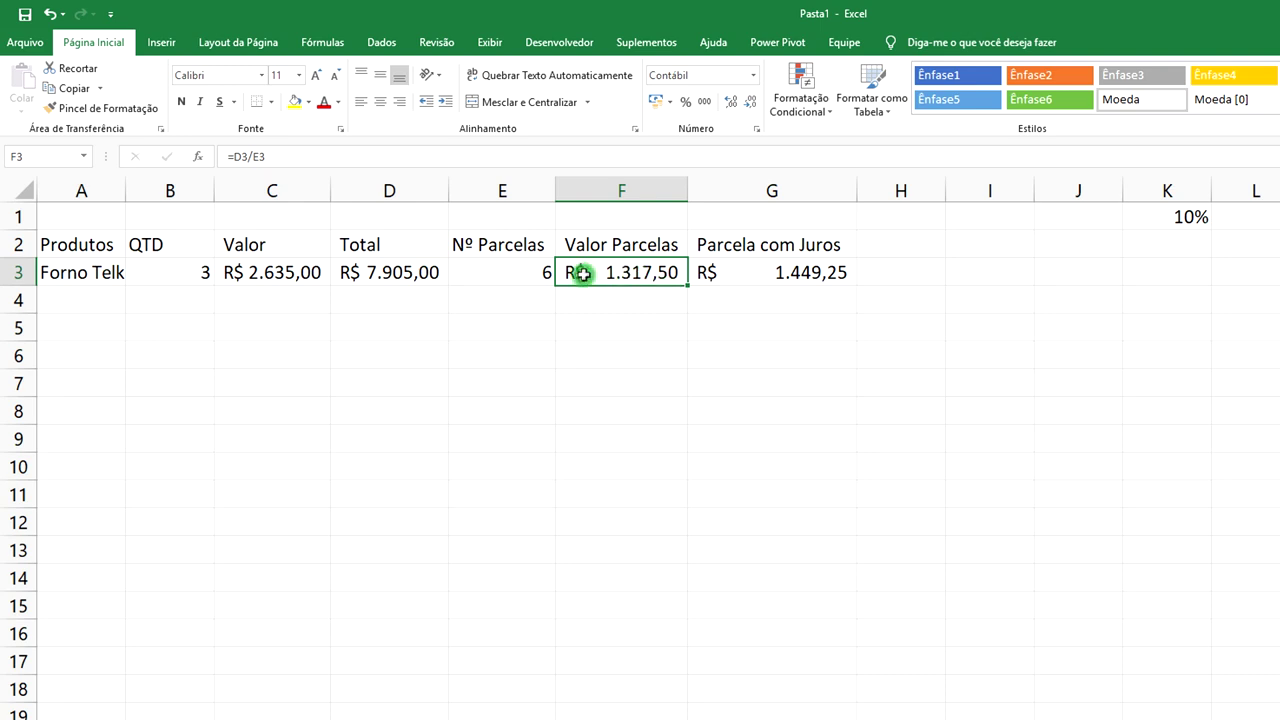
left_click(800, 277)
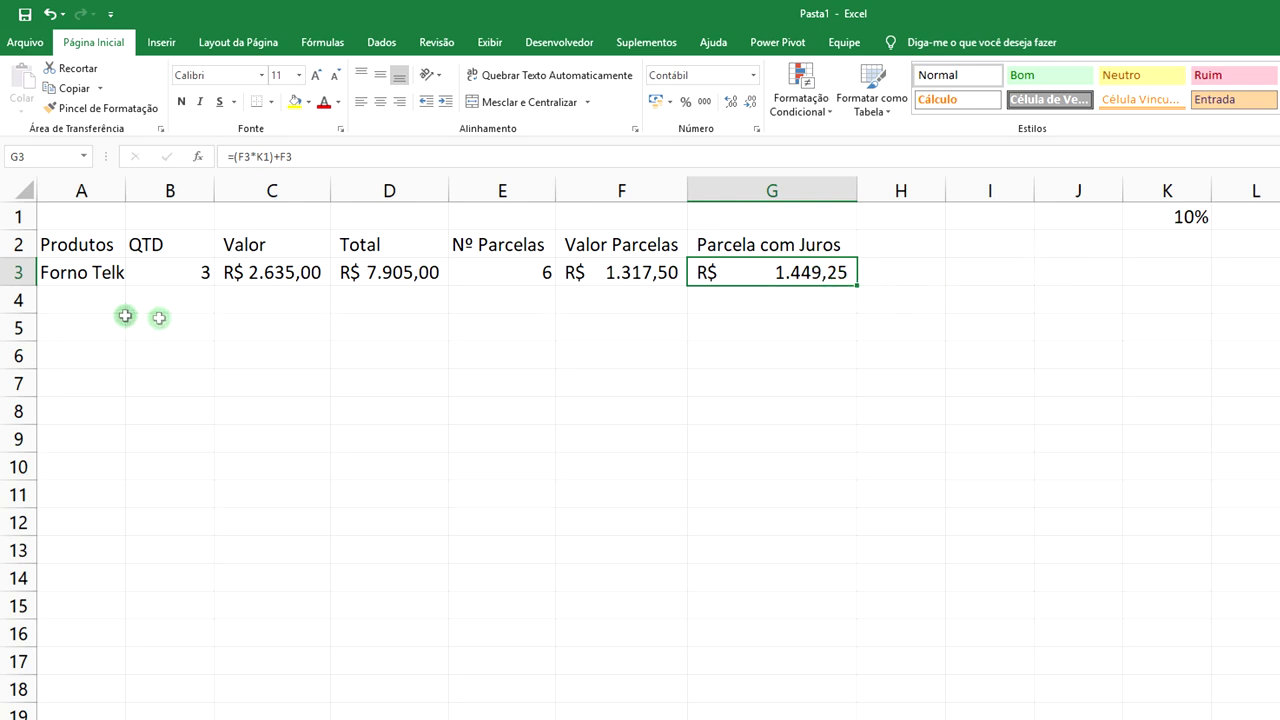
- Enter Batedeira Telk in A4 and autofit column A to the name
left_click(98, 301)
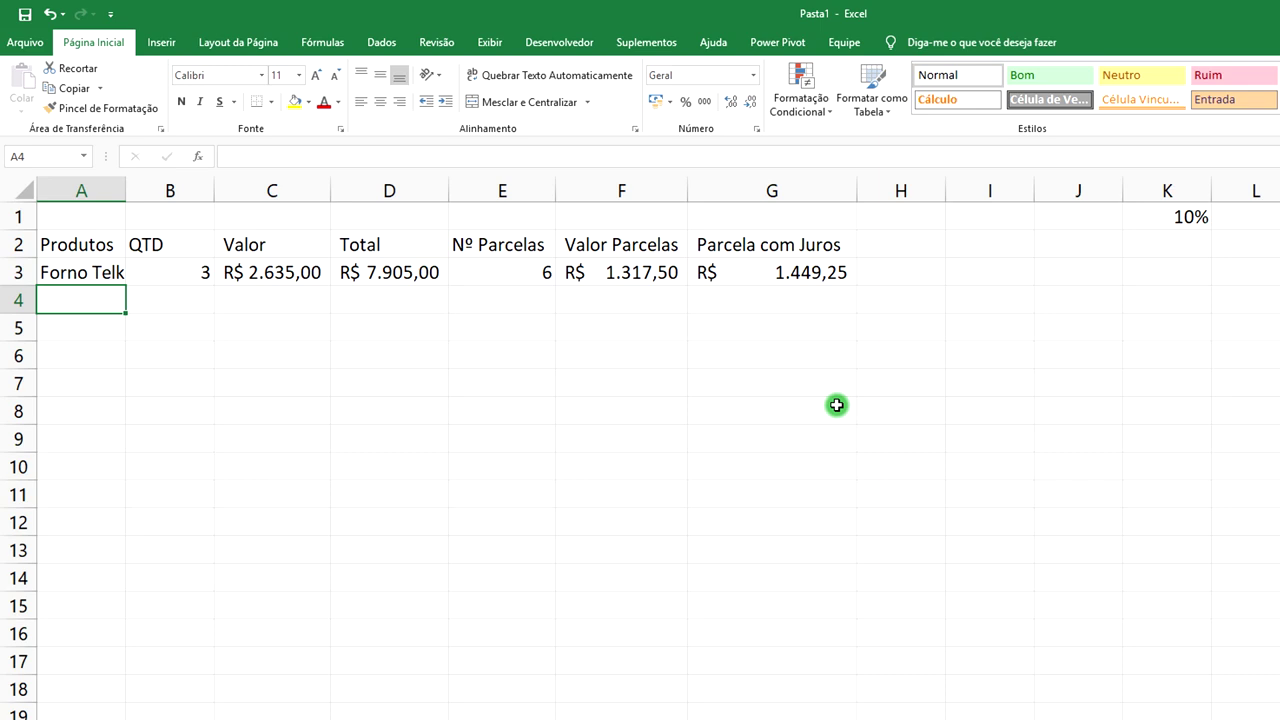
type("Batedeira Telk")
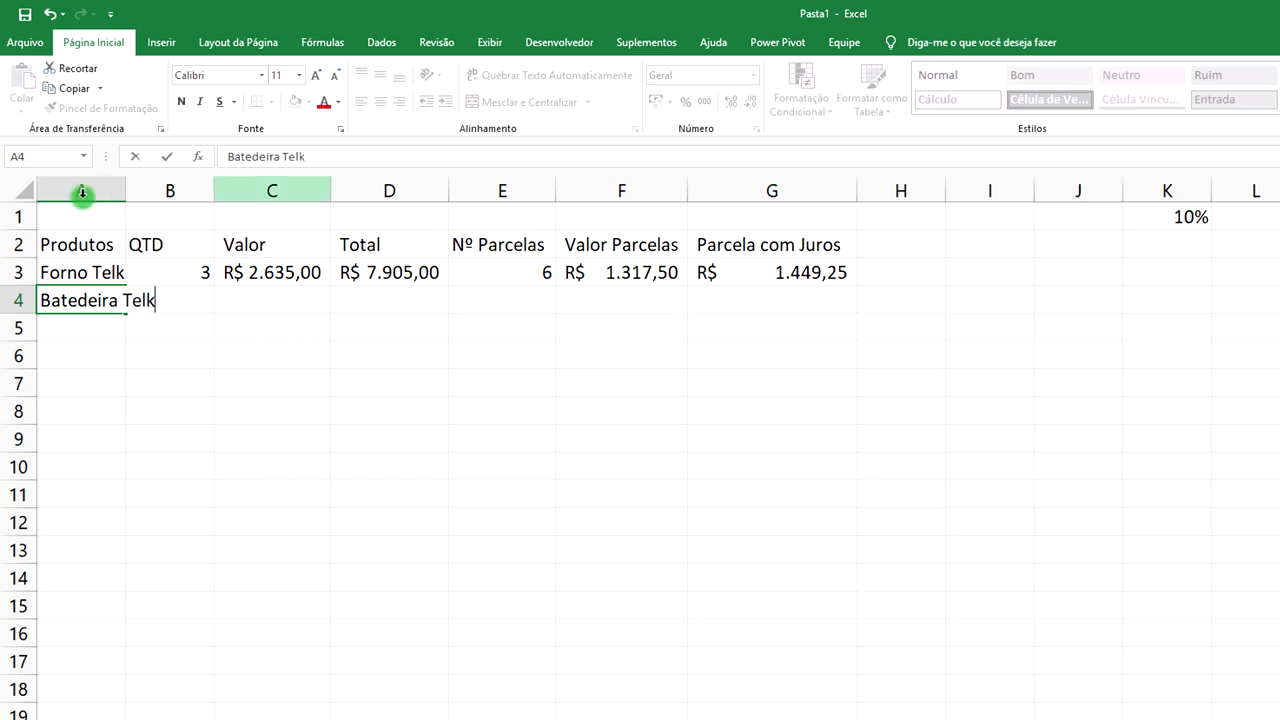
double_click(125, 189)
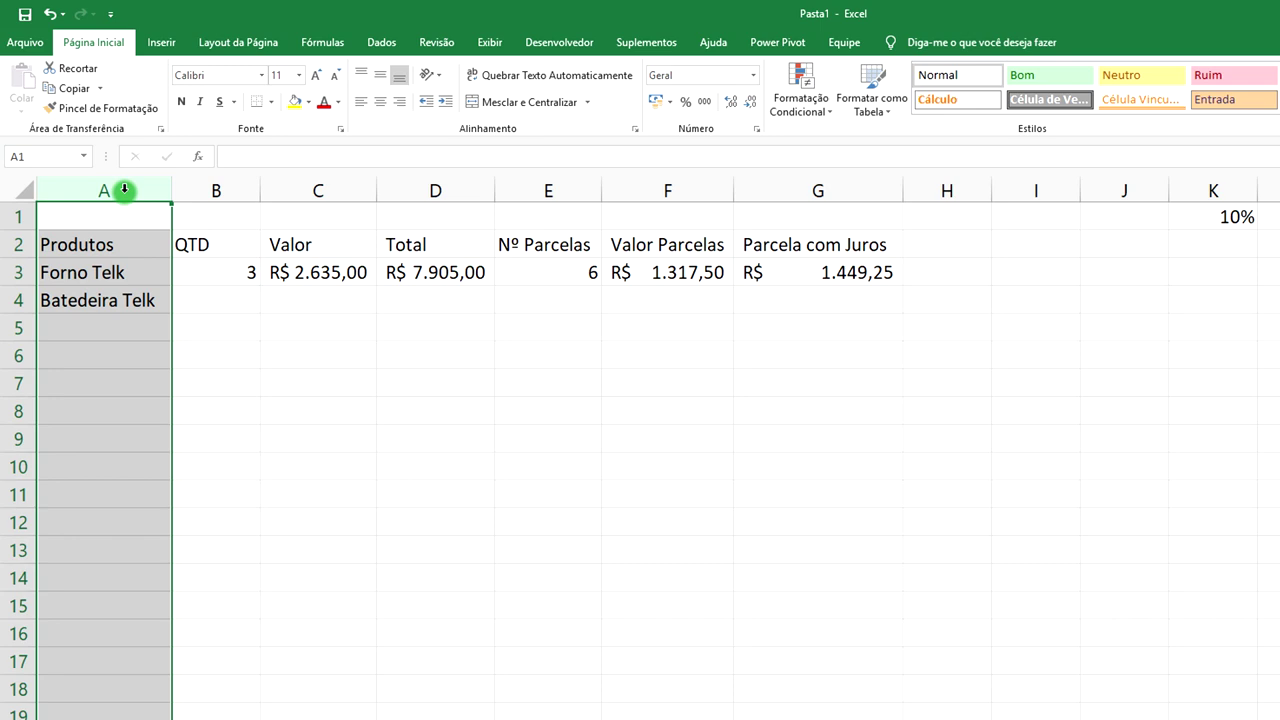
- Enter quantity 2 in B4 and fill the D3 Total formula down to D9
left_click(226, 300)
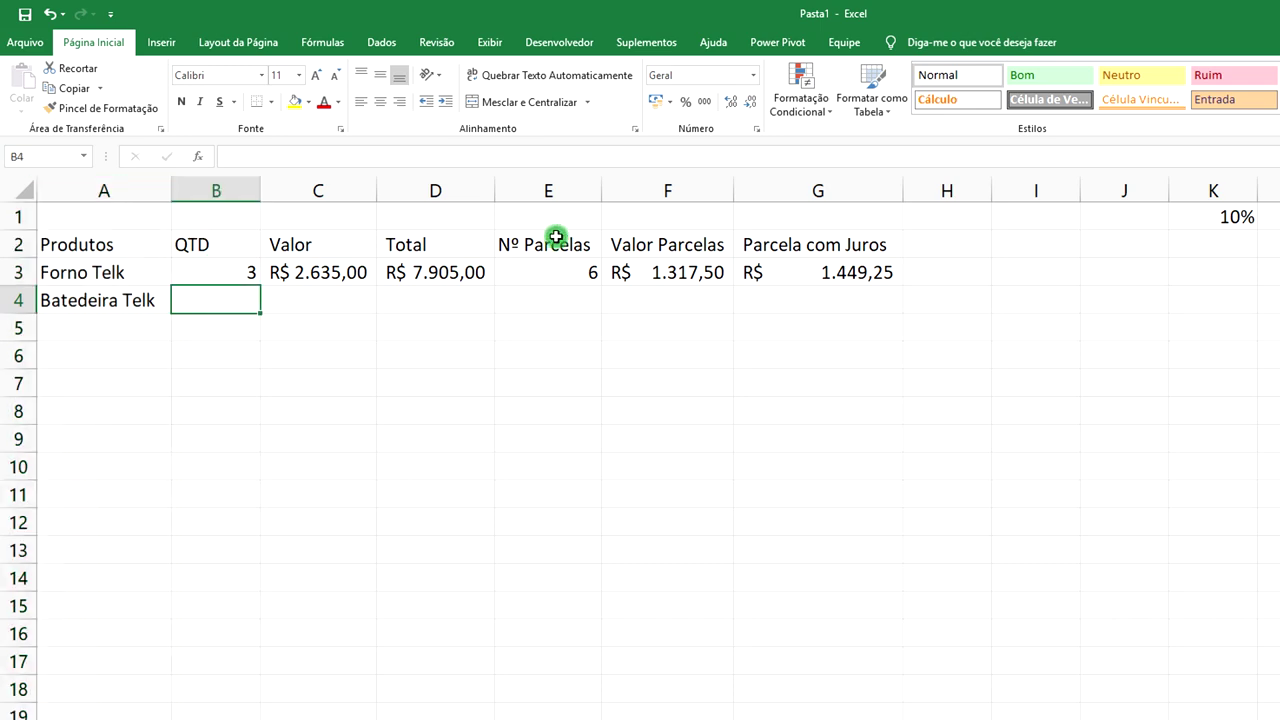
type("2")
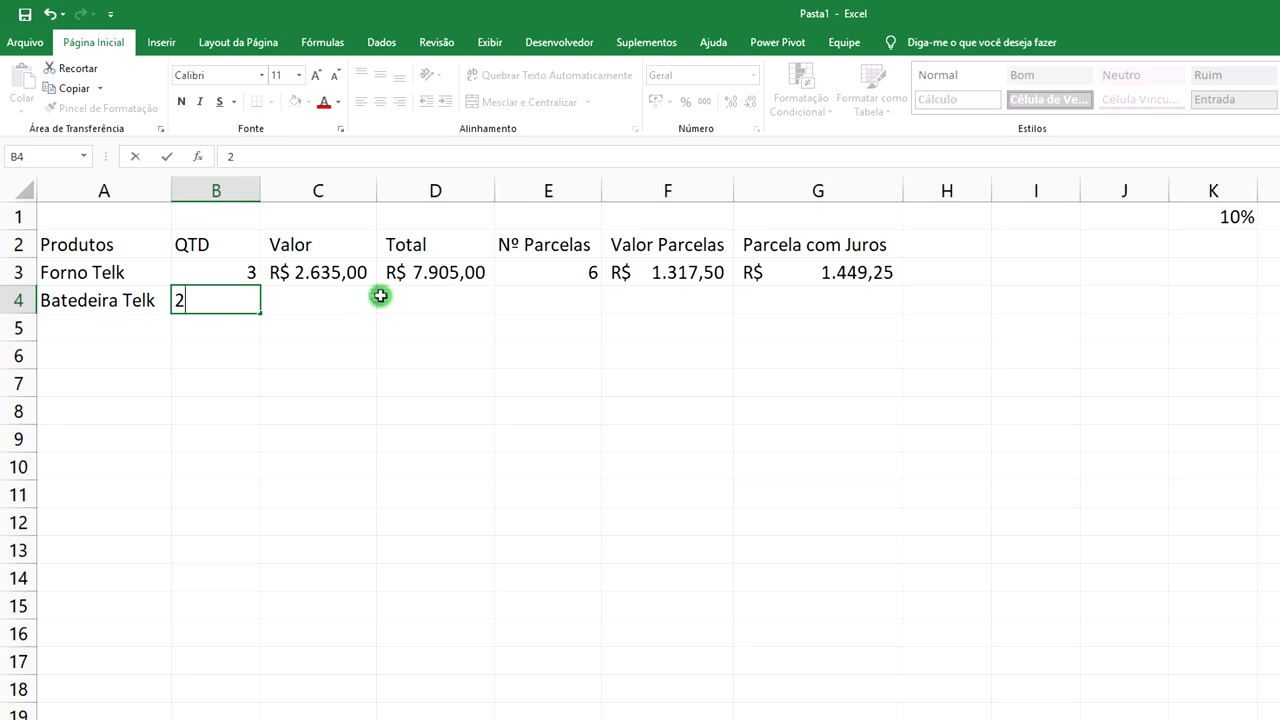
left_click(456, 265)
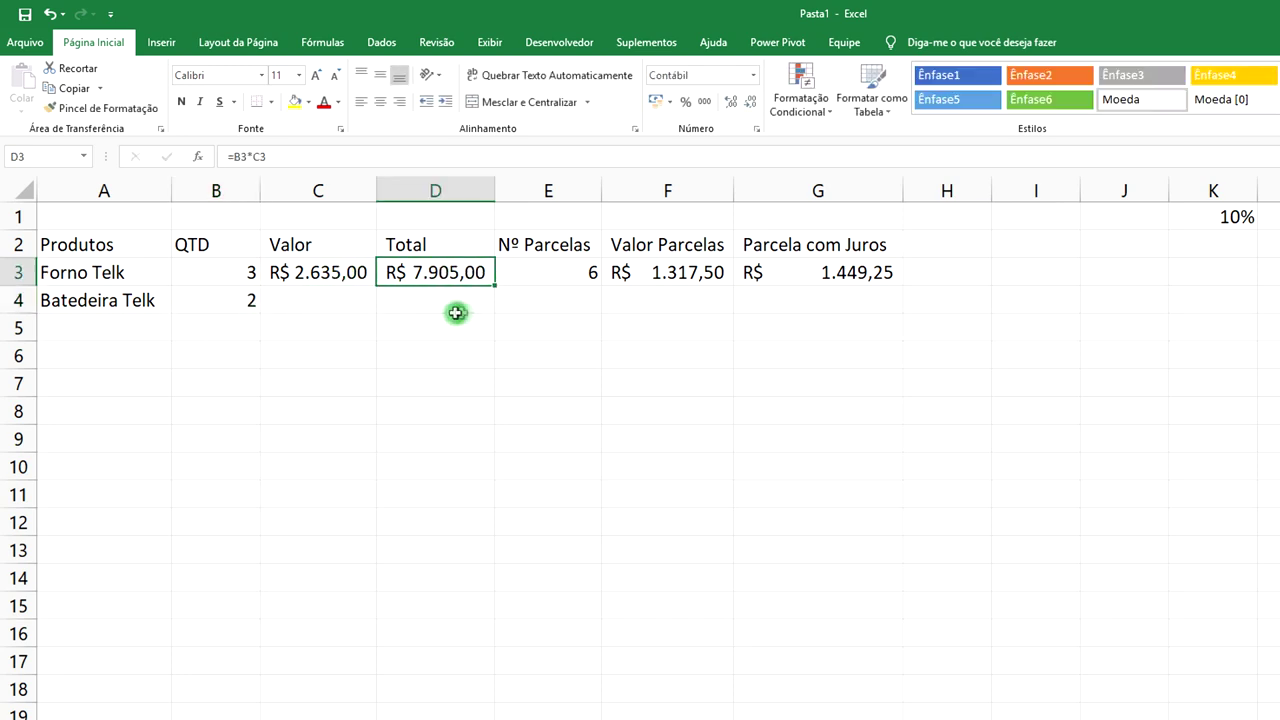
left_click_drag(496, 285, 494, 460)
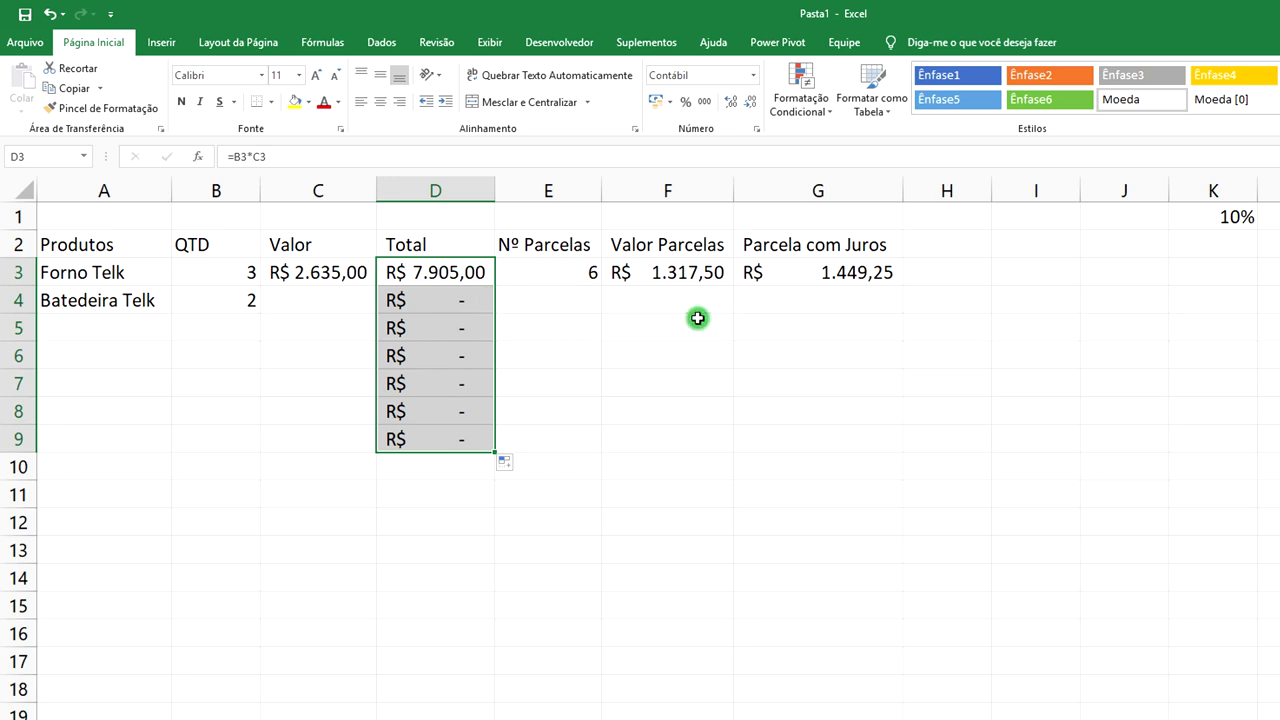
- Fill the Valor Parcelas (F3) and Parcela com Juros (G3) formulas down to row 9
left_click(712, 278)
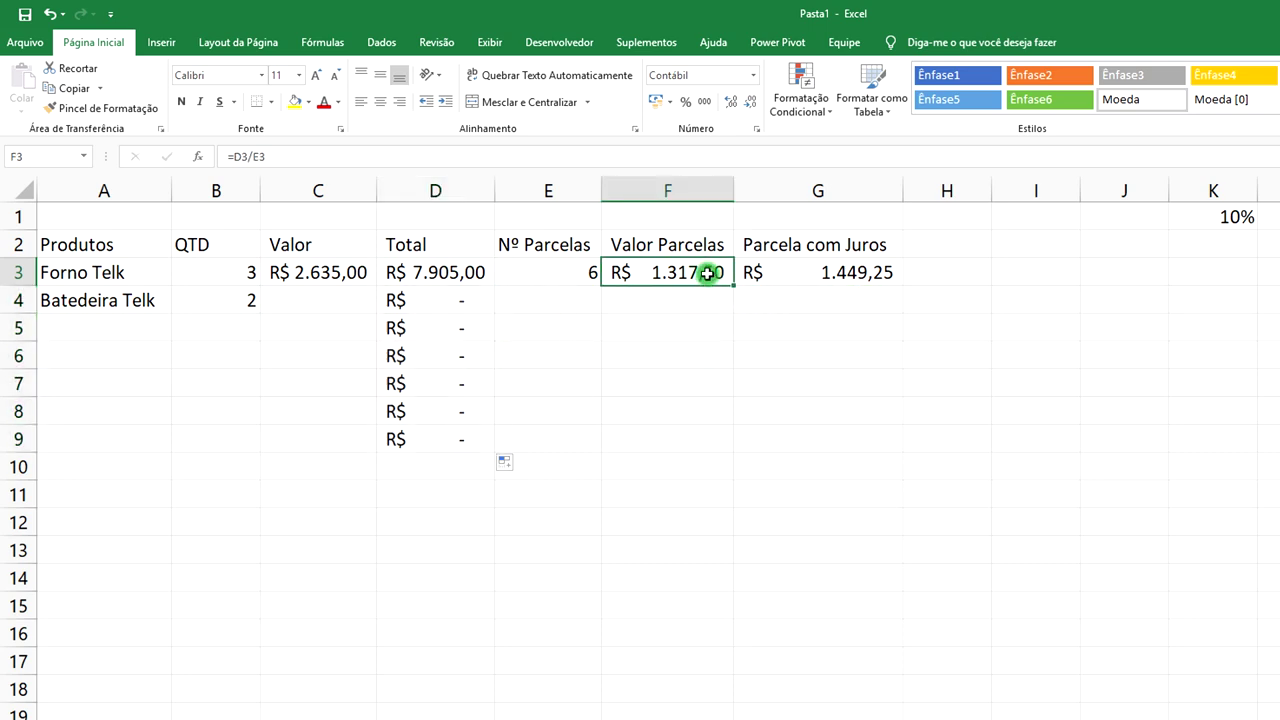
left_click_drag(734, 288, 729, 444)
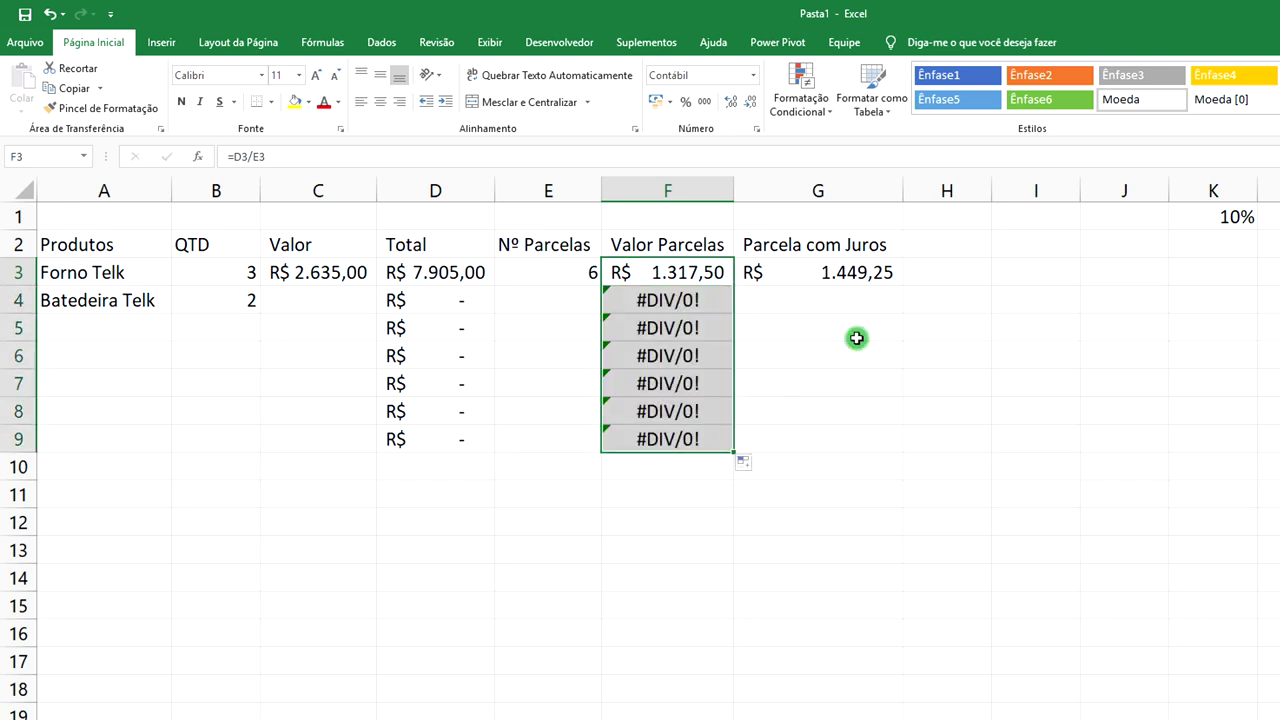
left_click(866, 276)
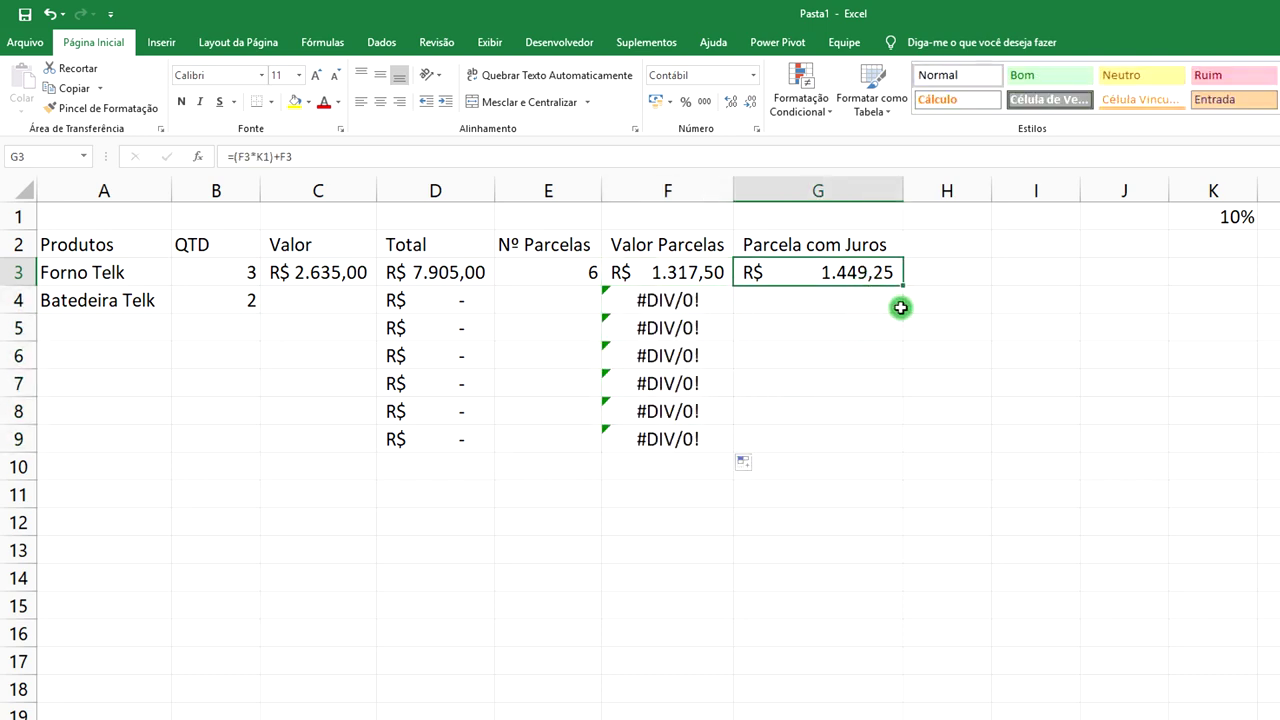
left_click_drag(905, 284, 921, 432)
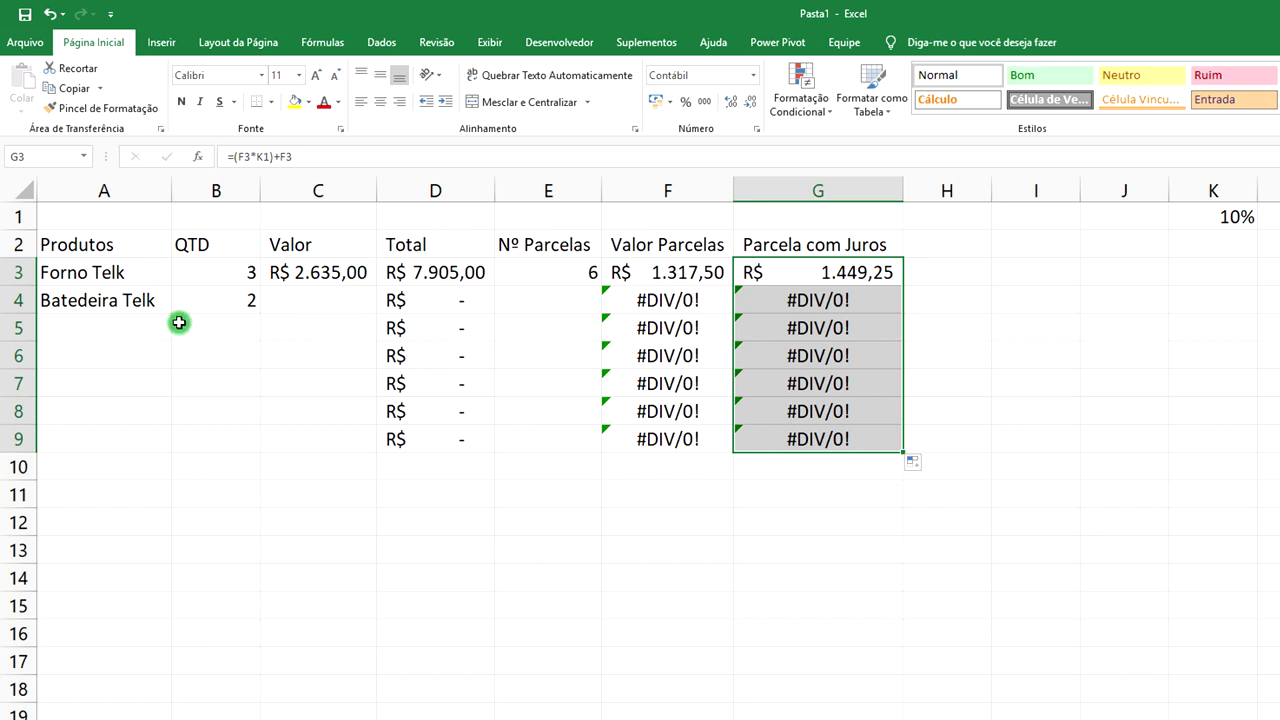
left_click(323, 304)
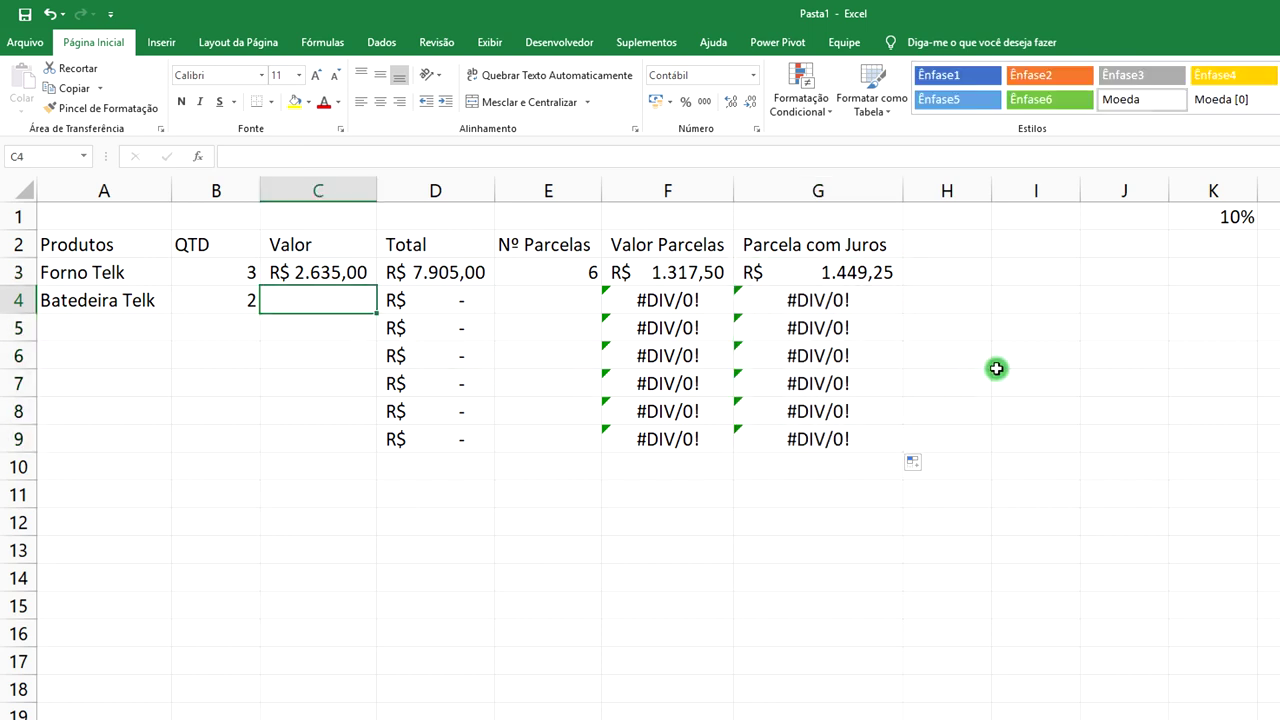
- Give Batedeira Telk price 95,80 and 3 instalments, then check the F4 and G3 formulas
type("95,80")
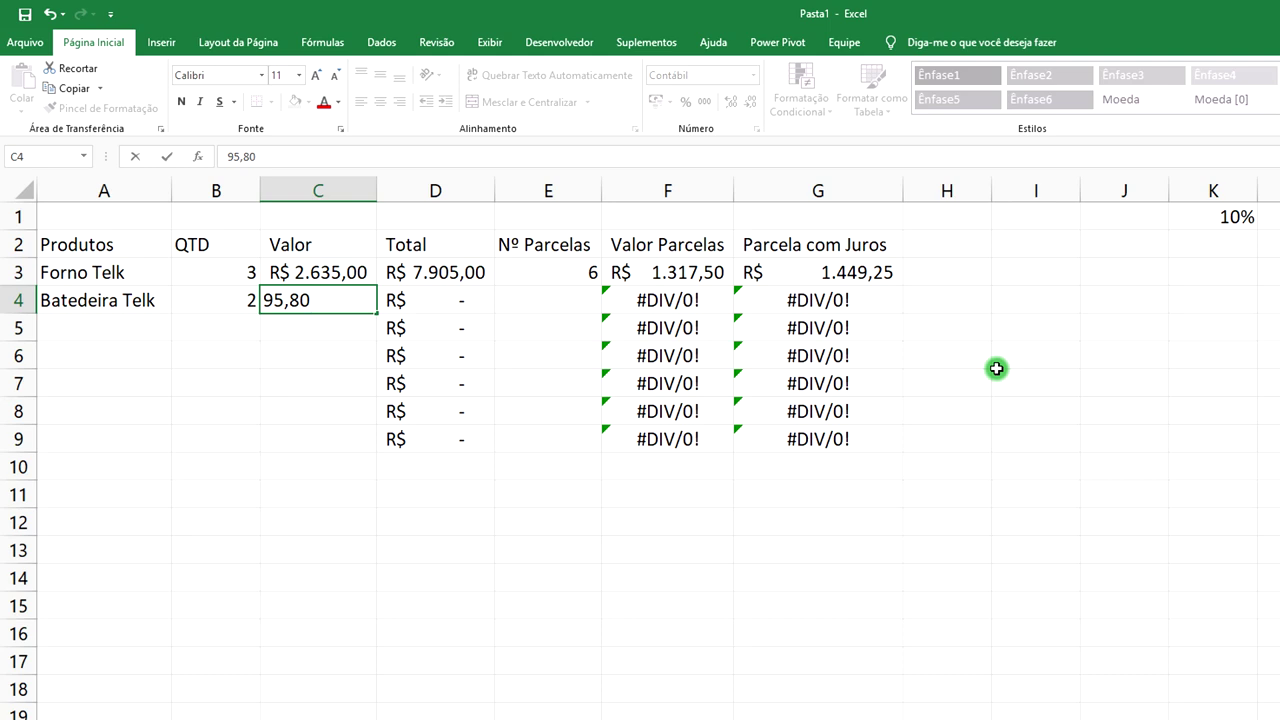
key("Return")
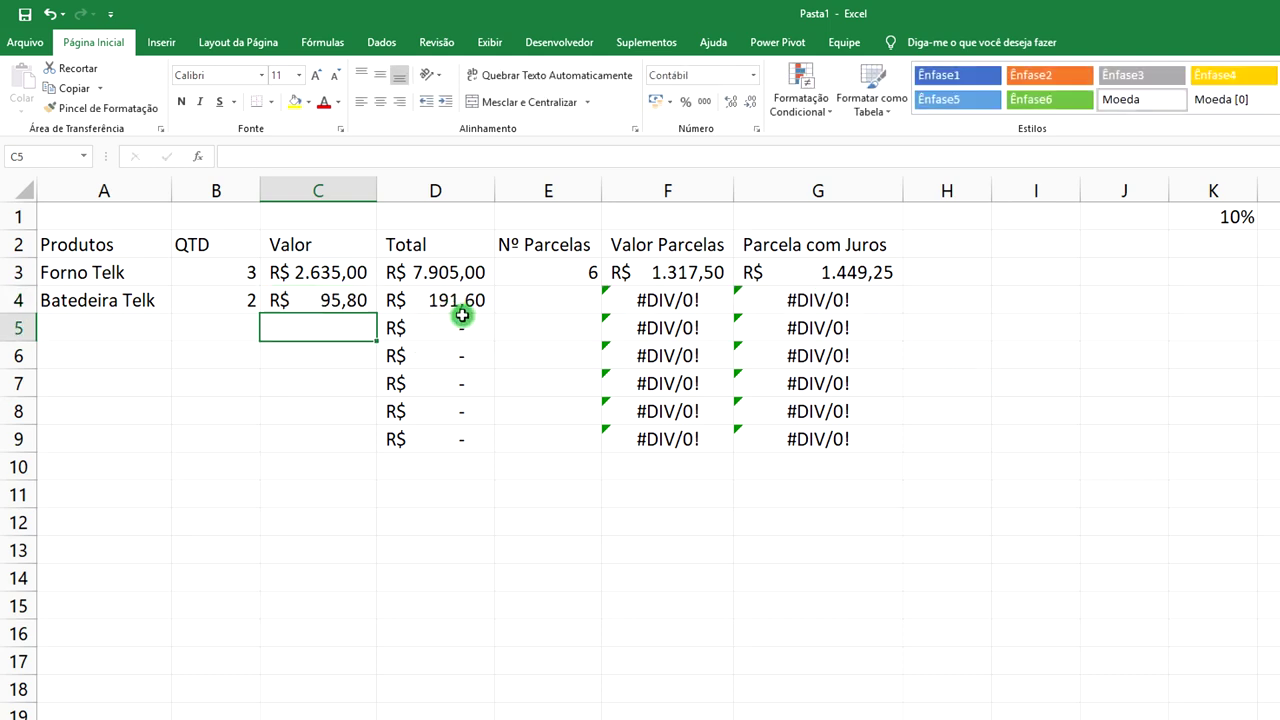
left_click(561, 299)
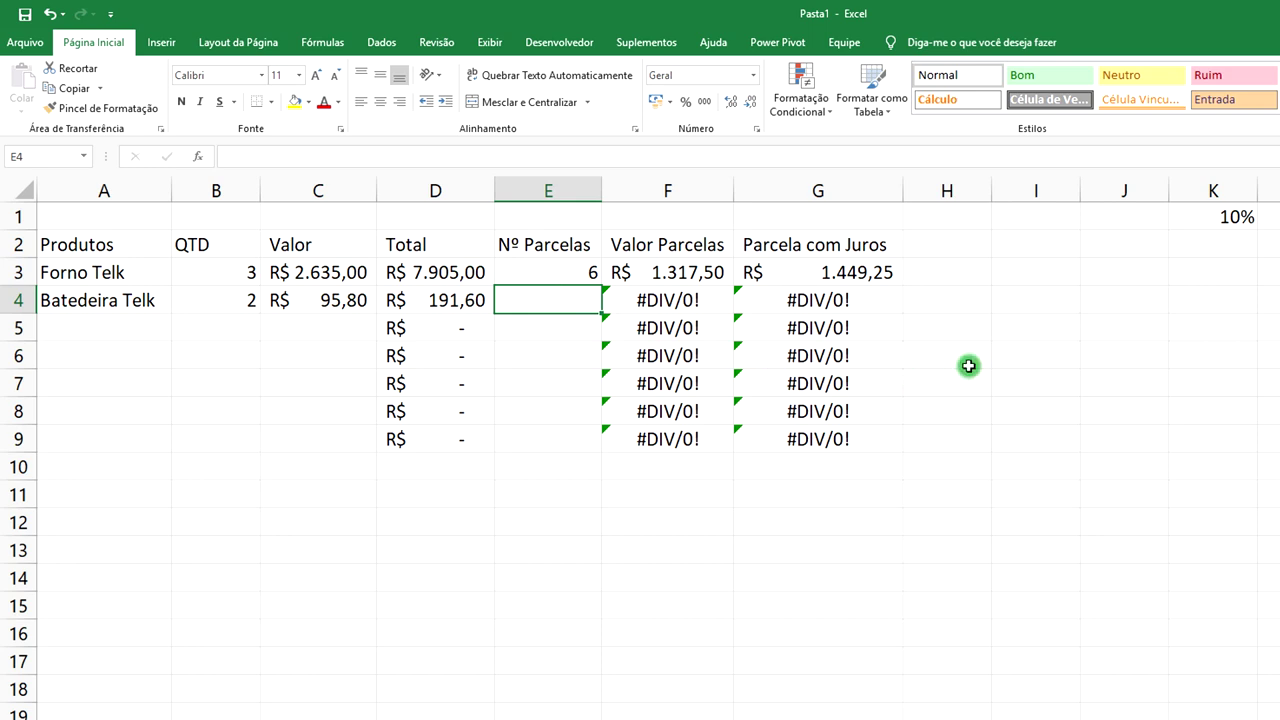
type("2")
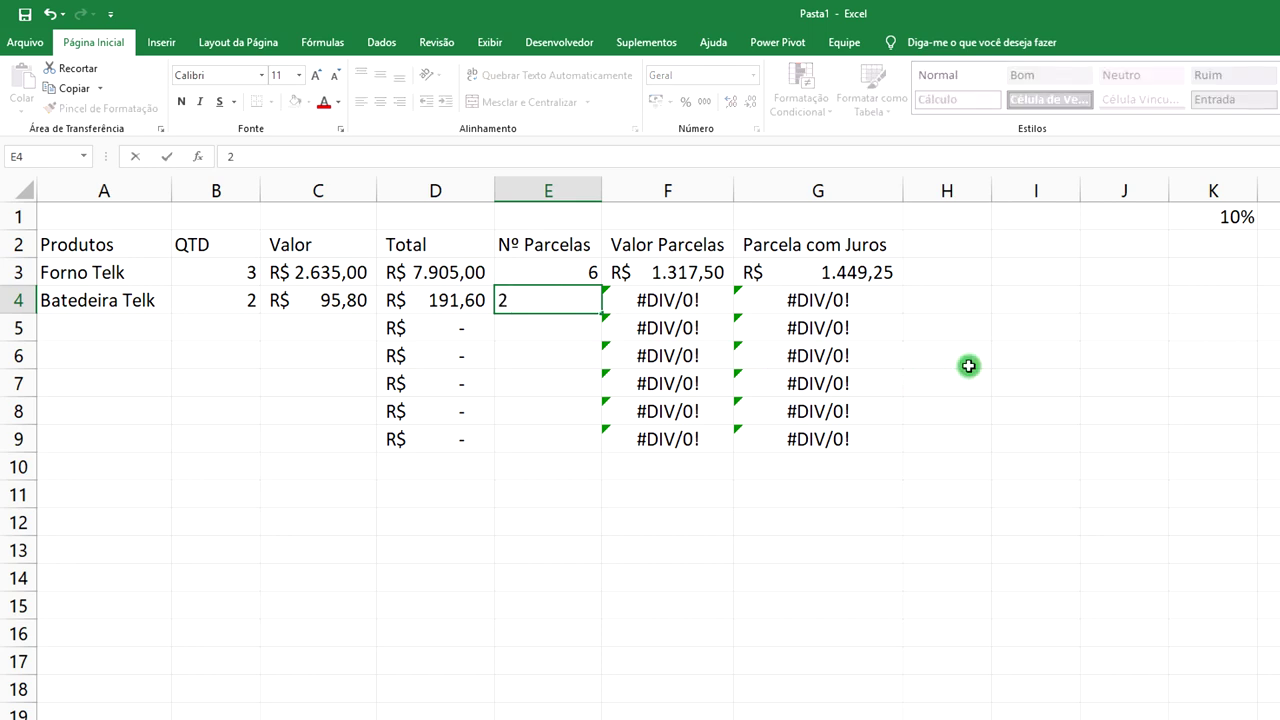
key("Return")
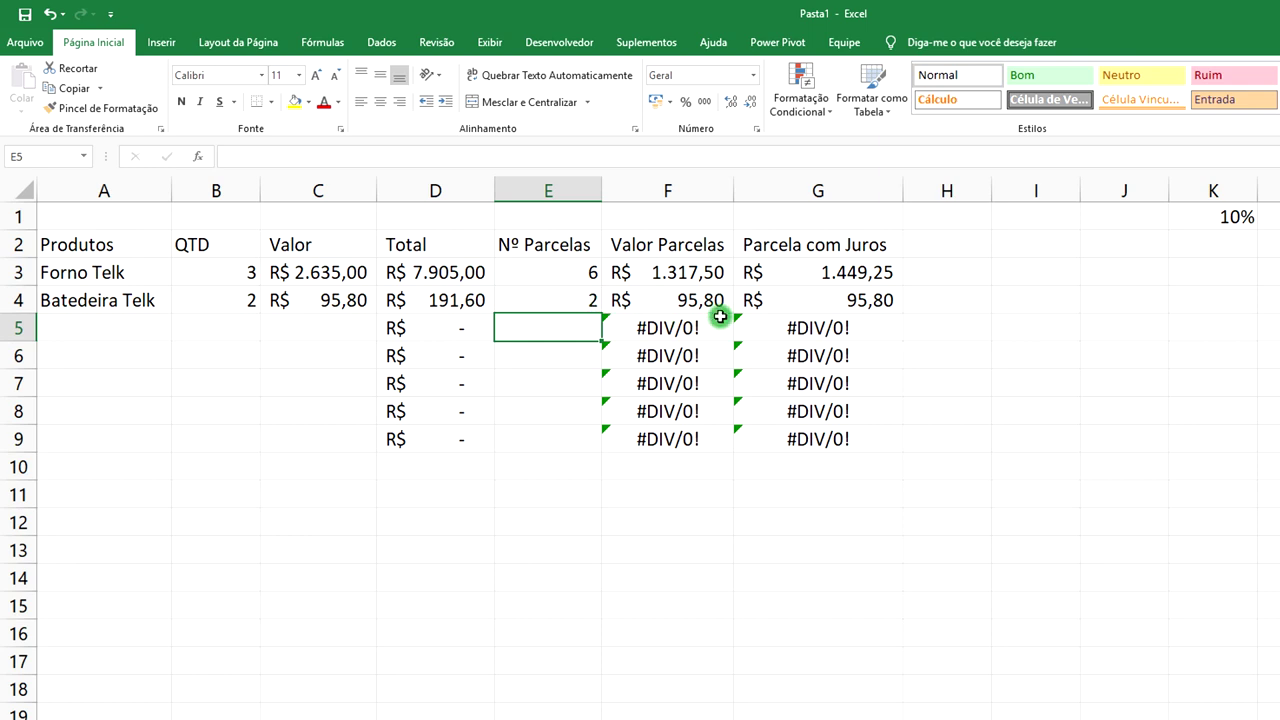
left_click(583, 298)
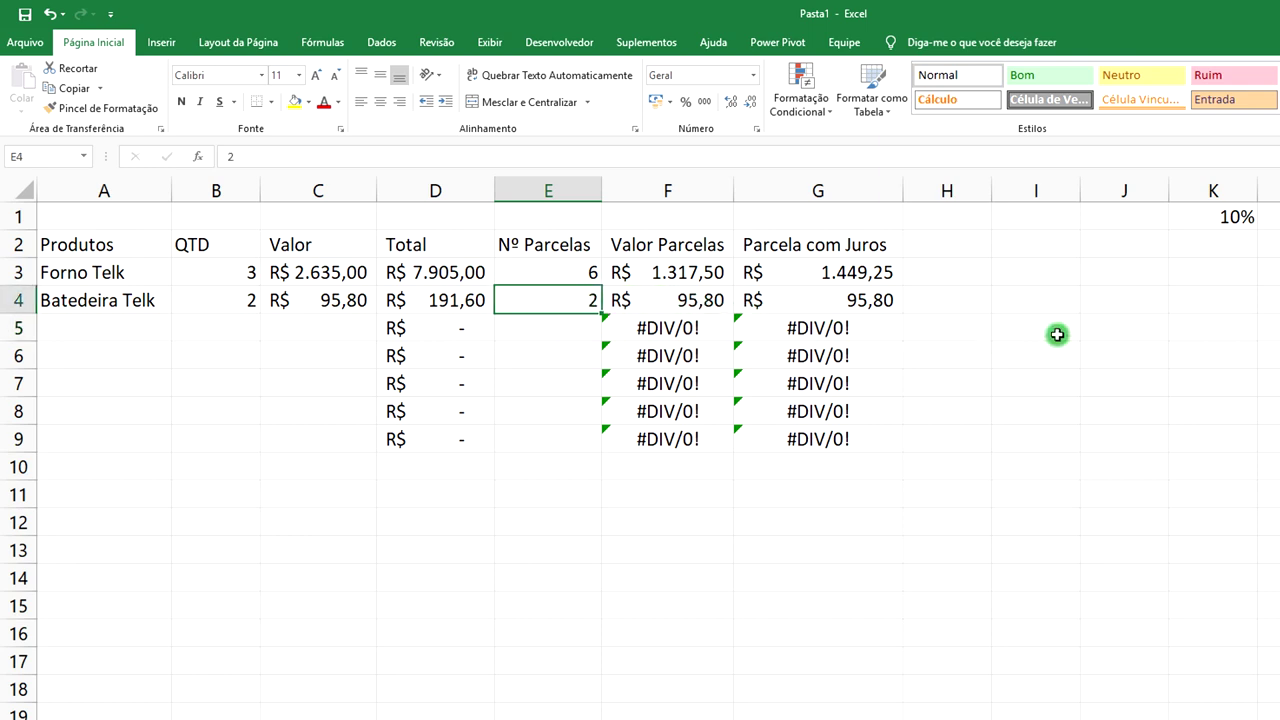
type("3")
key("Return")
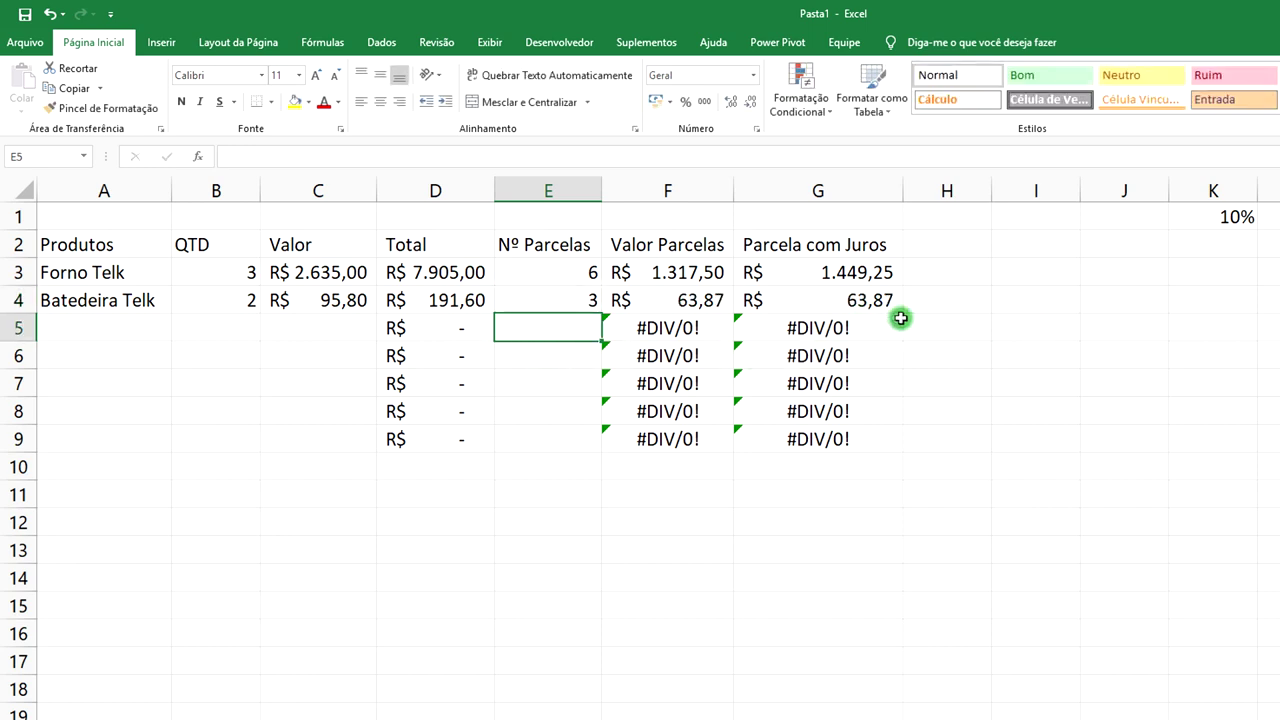
left_click(707, 309)
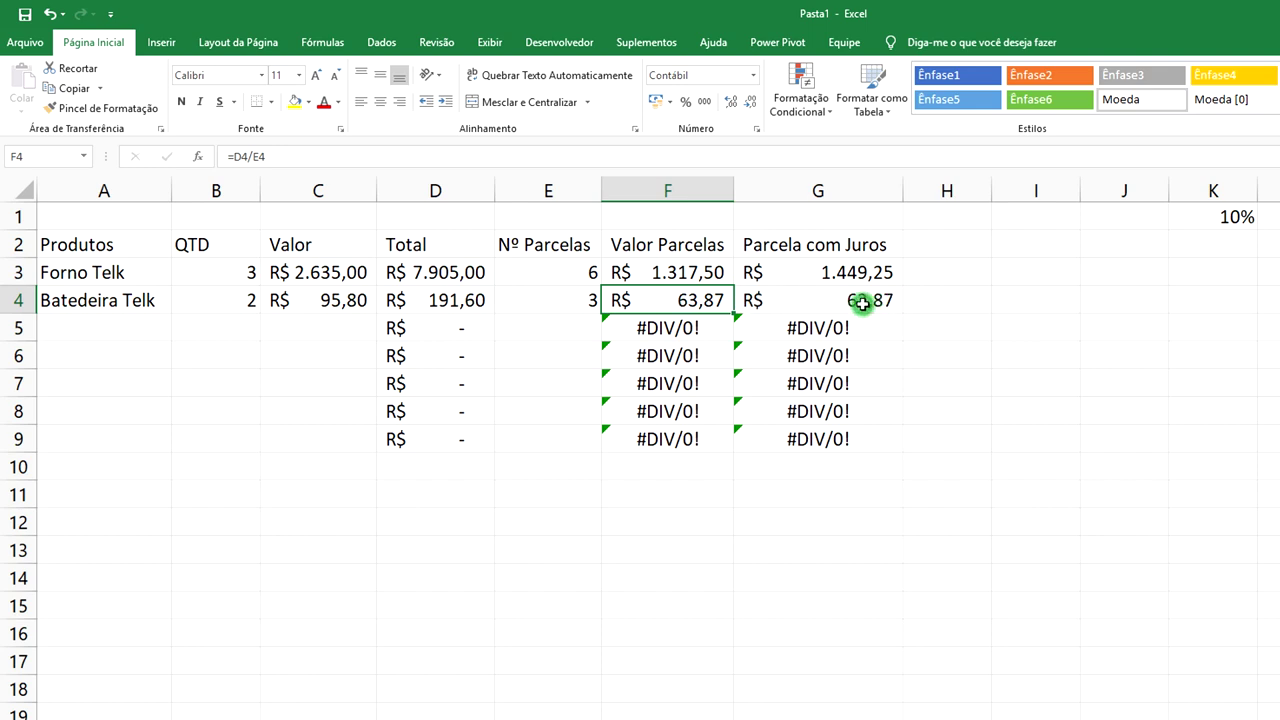
left_click(866, 270)
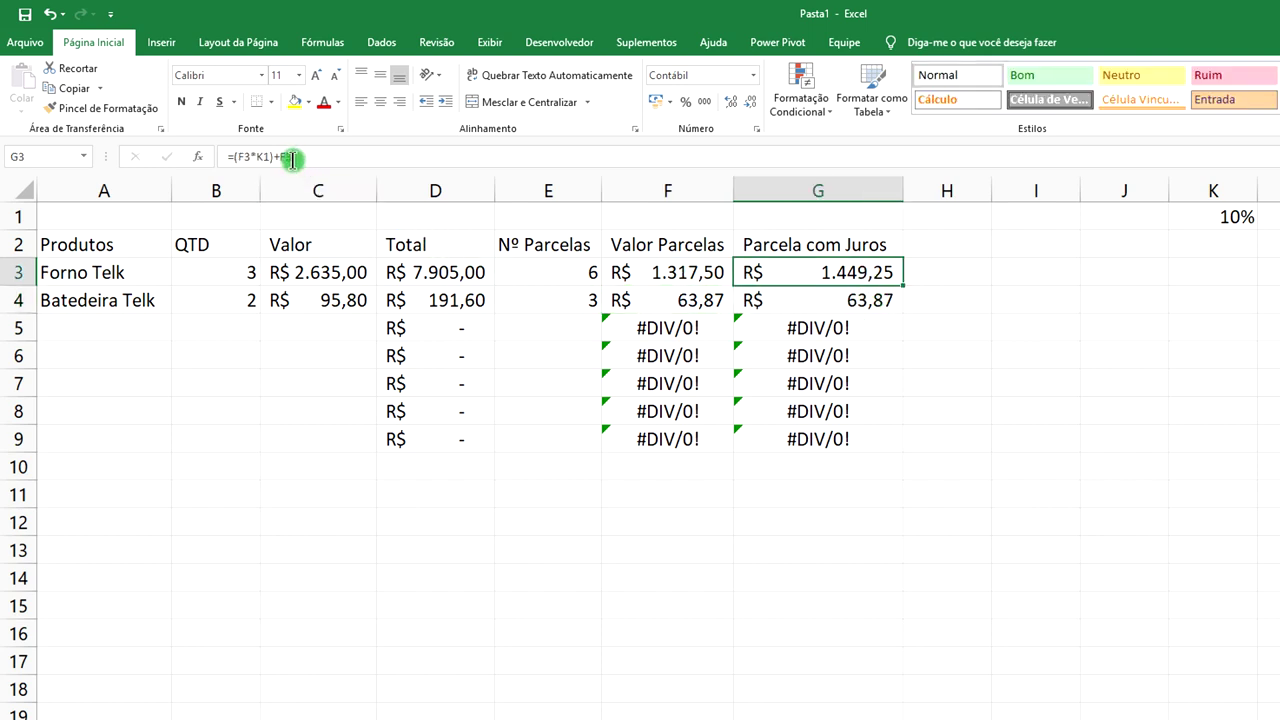
- Compare G4's copied interest formula with G3, then clear G4:G9
left_click(856, 306)
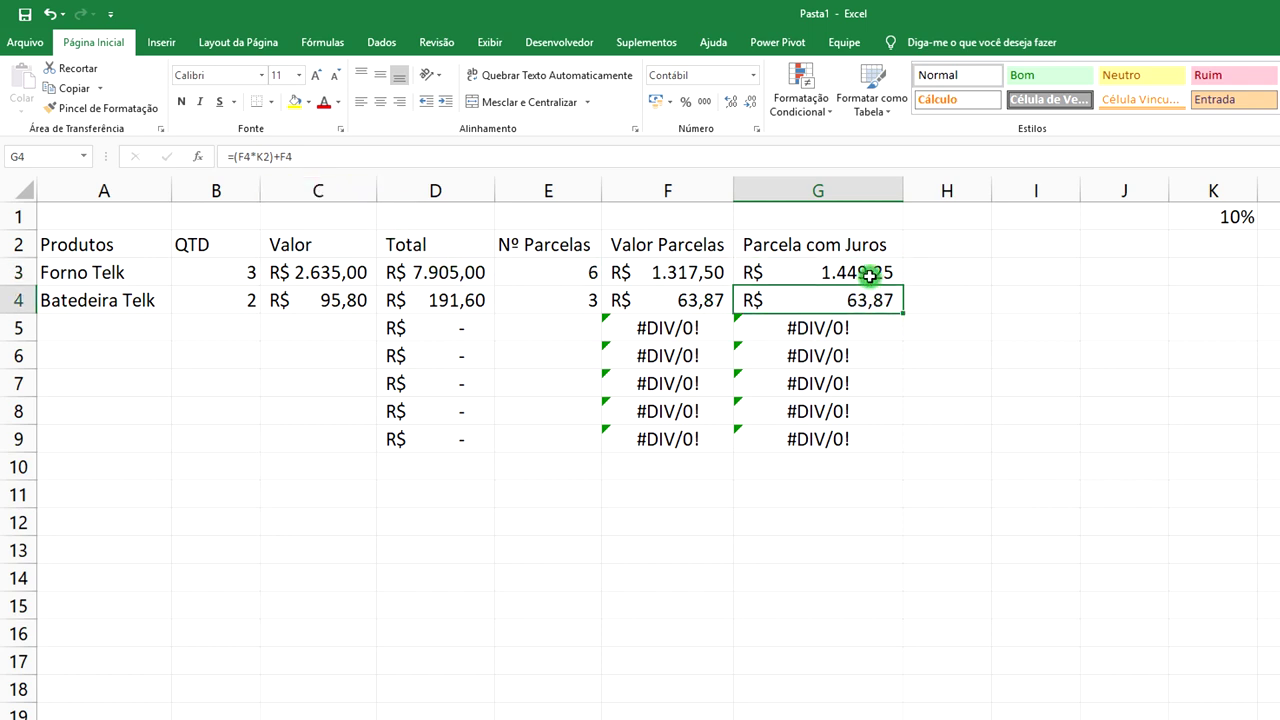
left_click(866, 278)
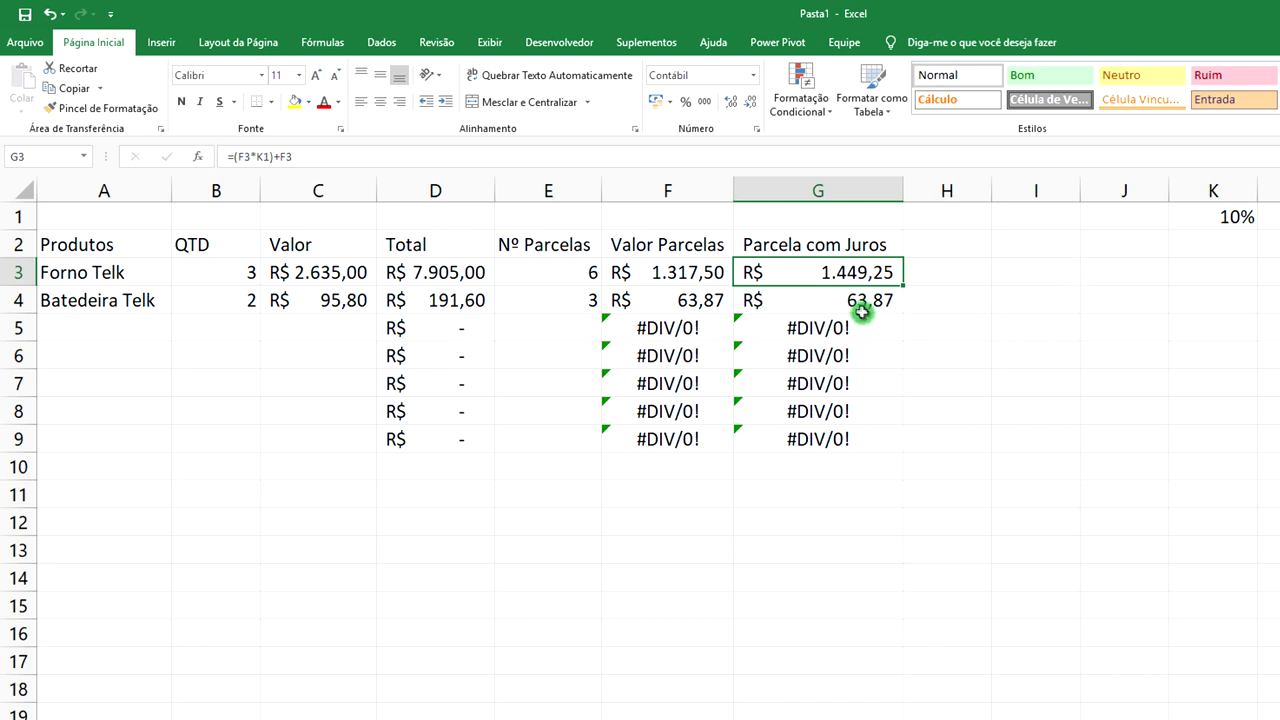
left_click(860, 303)
left_click_drag(860, 300, 857, 445)
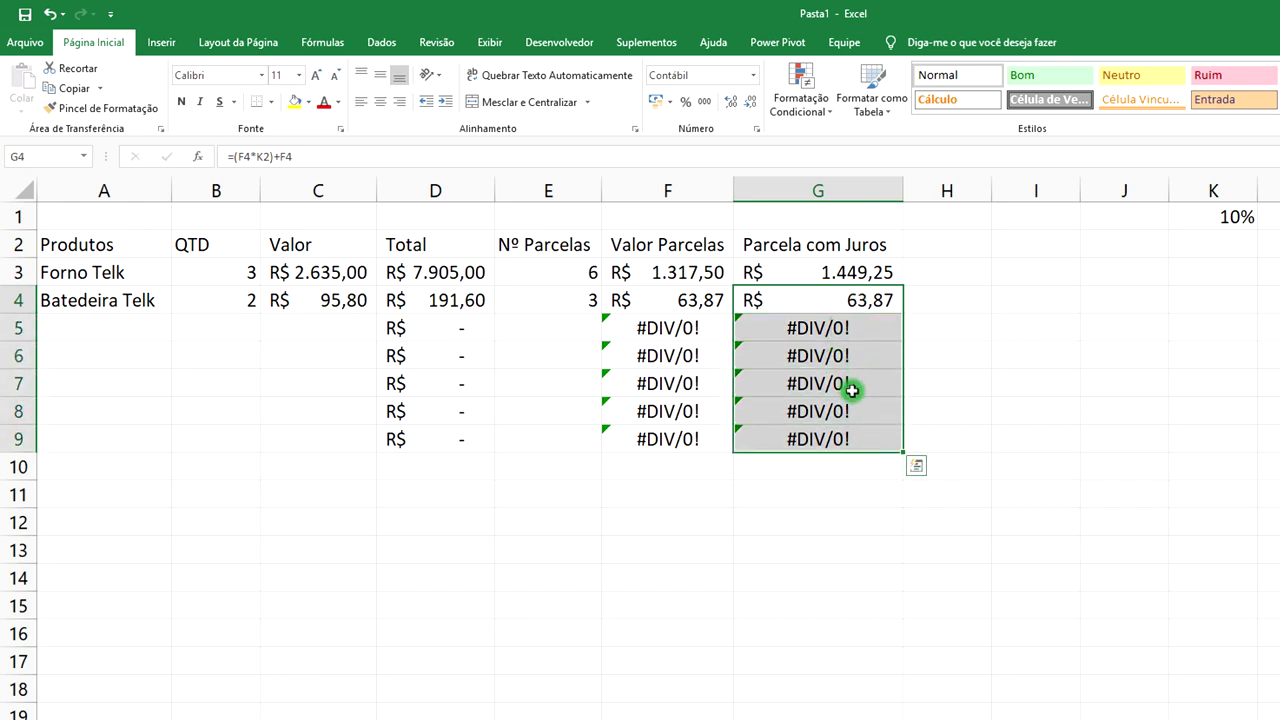
key("Delete")
left_click(858, 274)
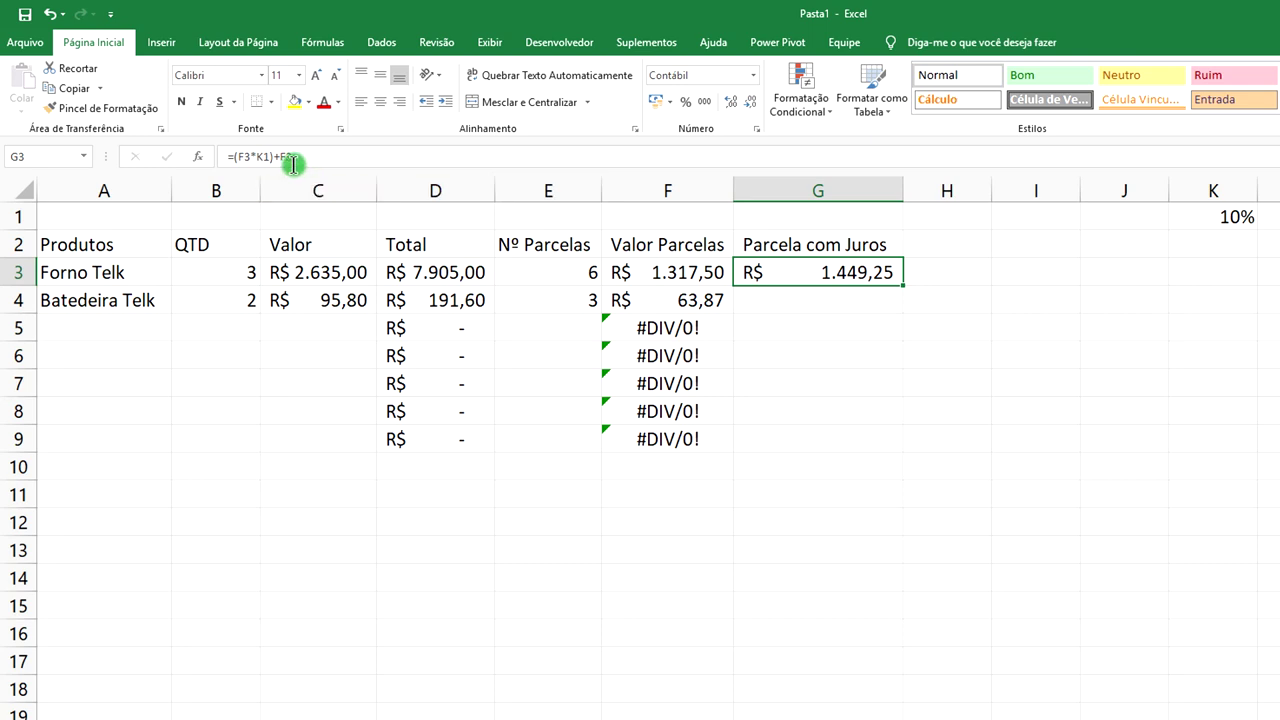
- Make the rate reference absolute so G3 reads =(F3*$K$1)+F3
left_click(1048, 298)
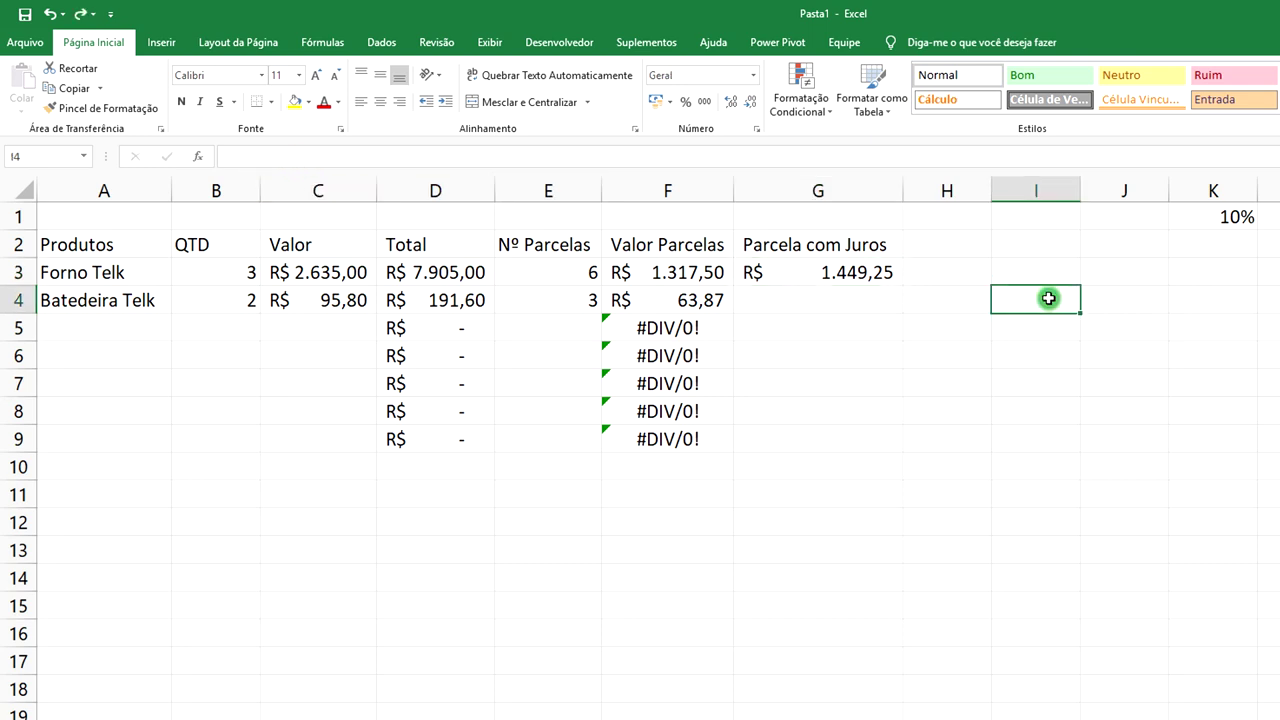
left_click(841, 274)
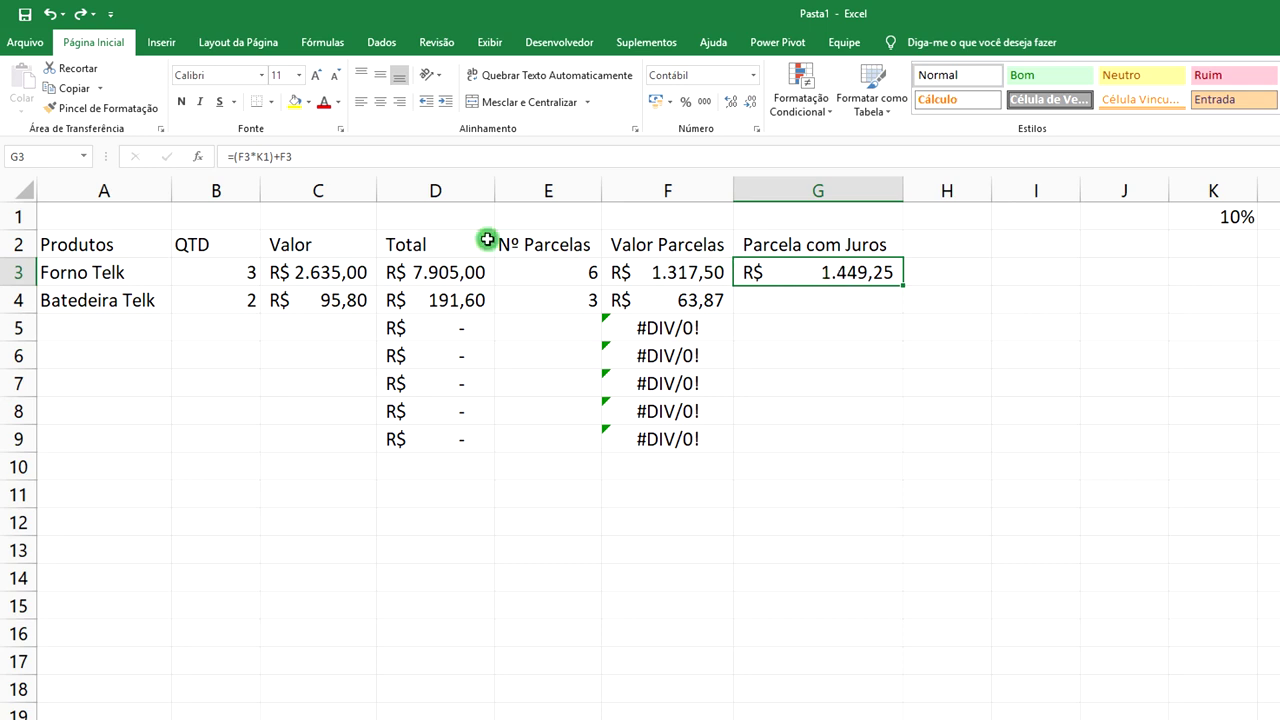
left_click(263, 157)
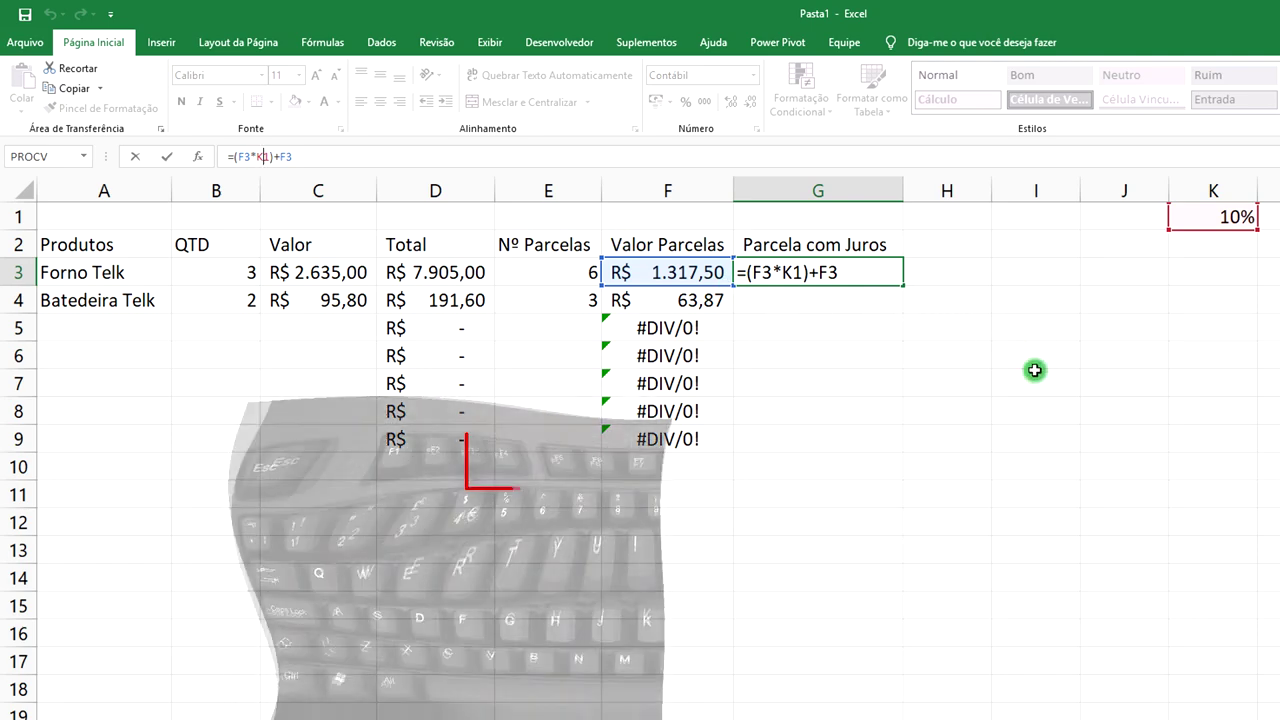
key("F4")
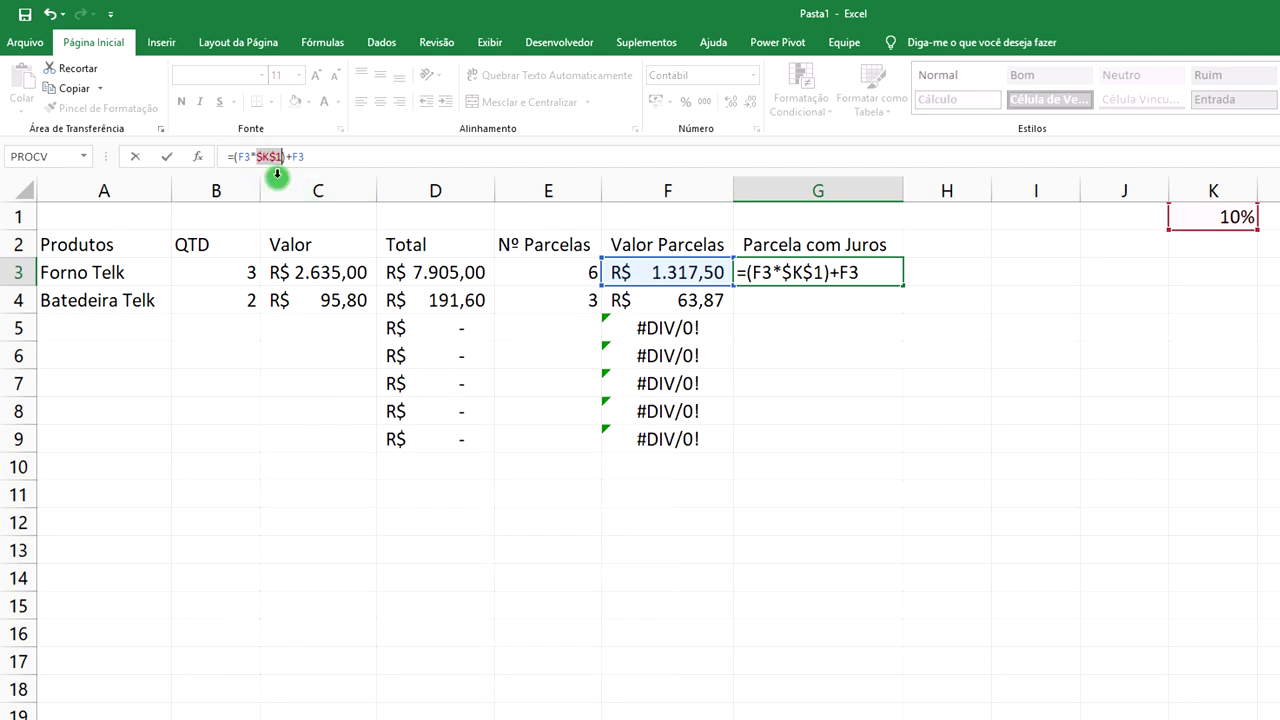
left_click(269, 167)
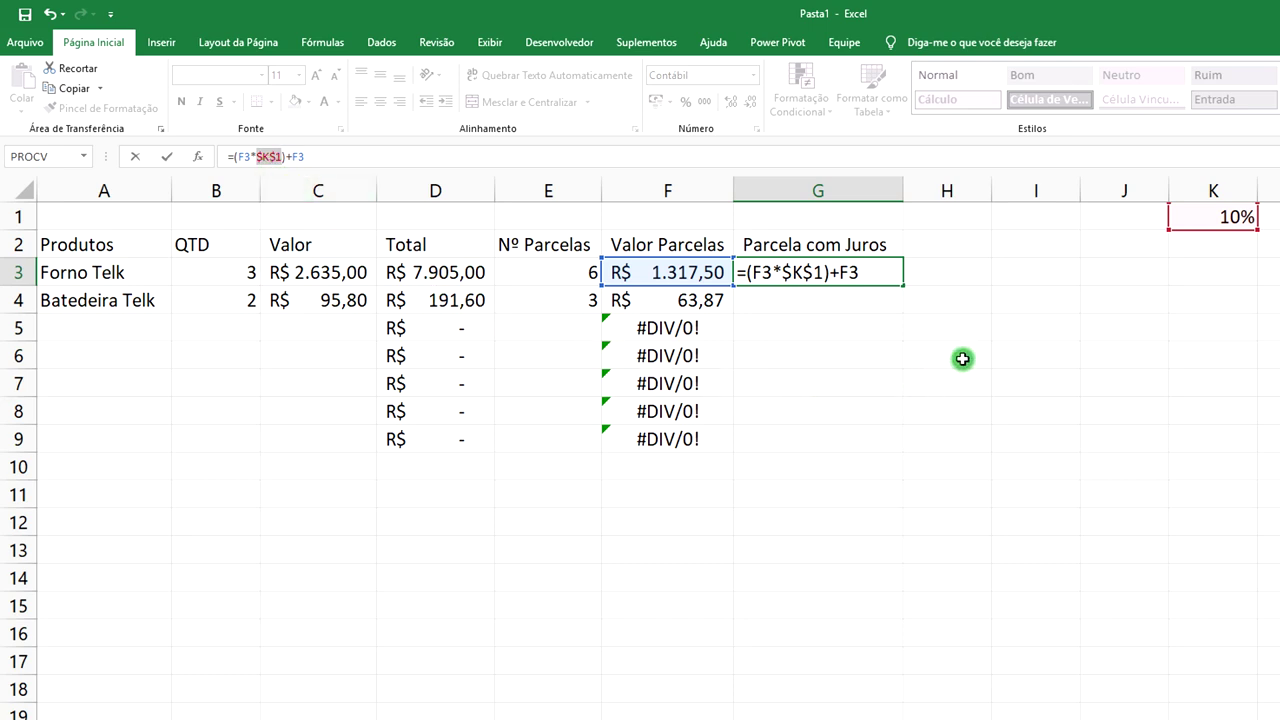
key("Return")
- Copy the G3 interest formula down to G9 and check the G4 result
left_click(874, 282)
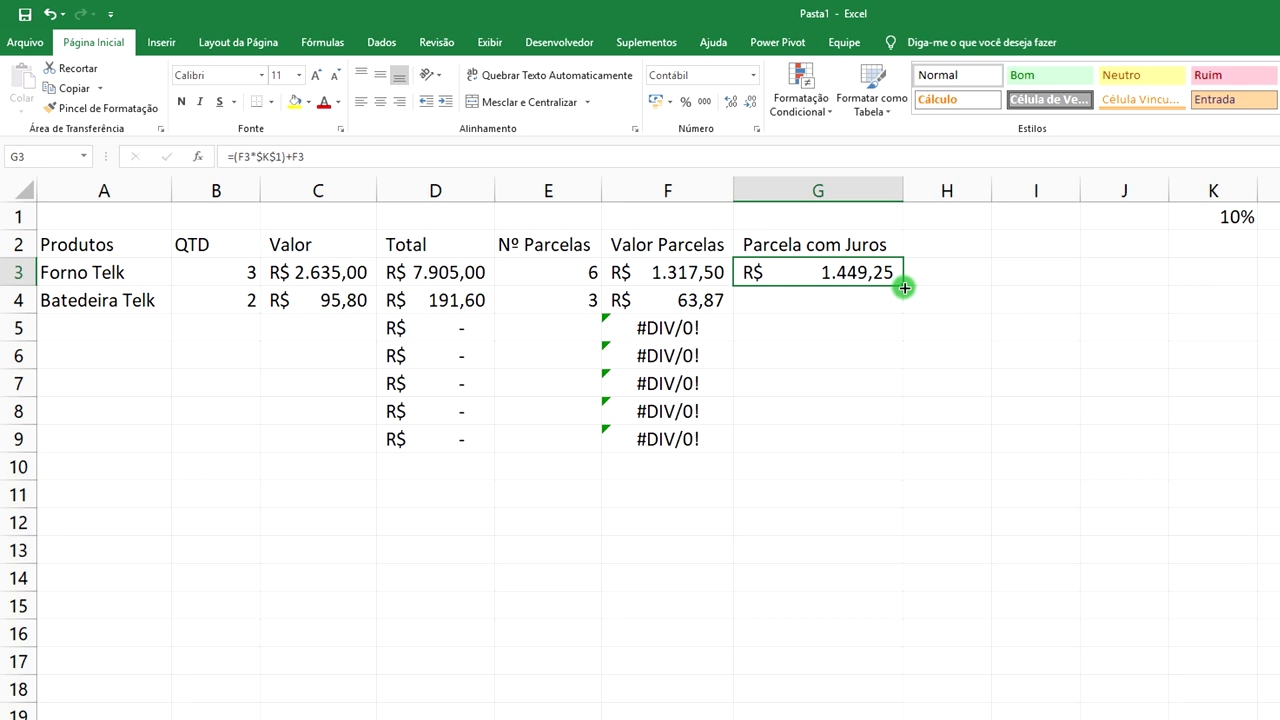
left_click_drag(905, 287, 905, 444)
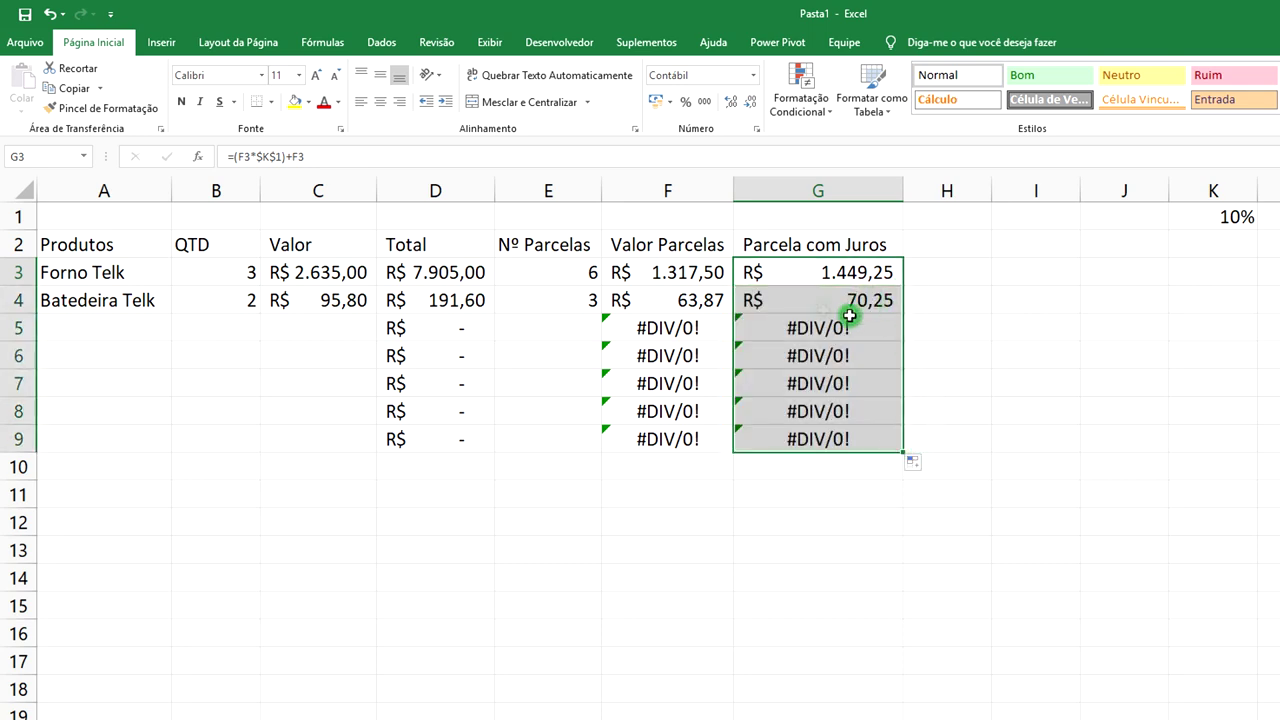
left_click(879, 300)
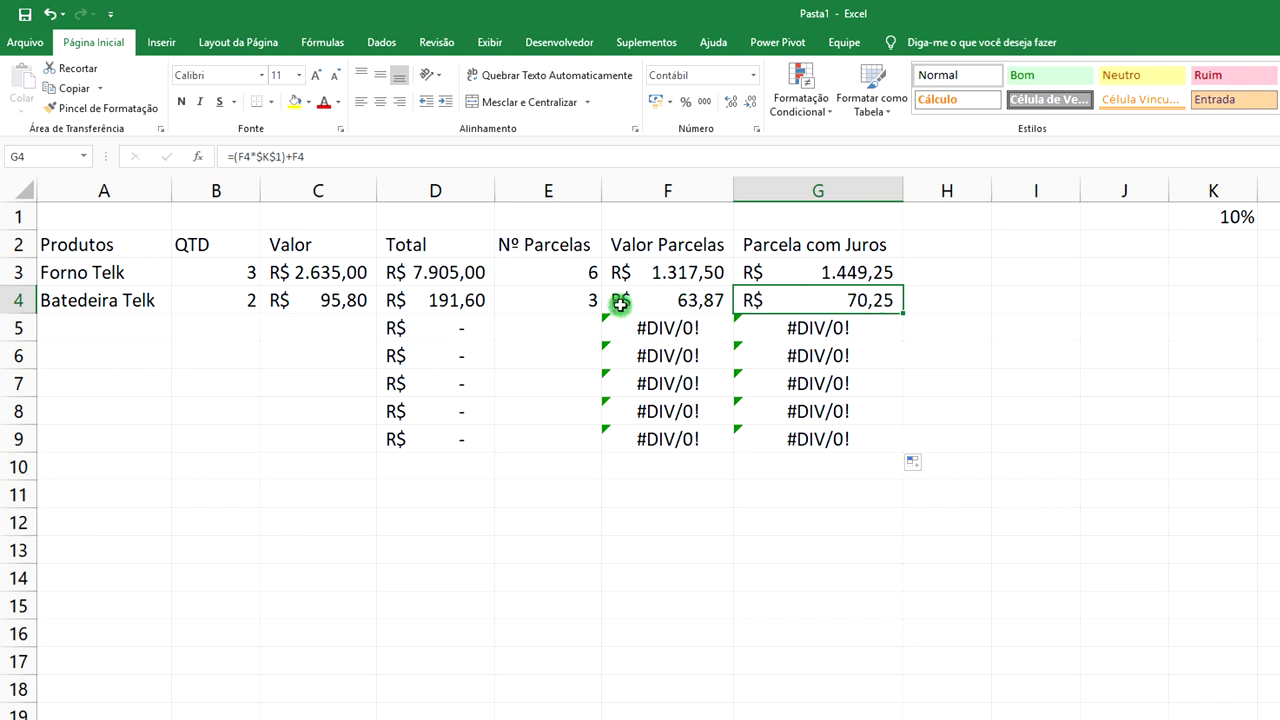
left_click(575, 302)
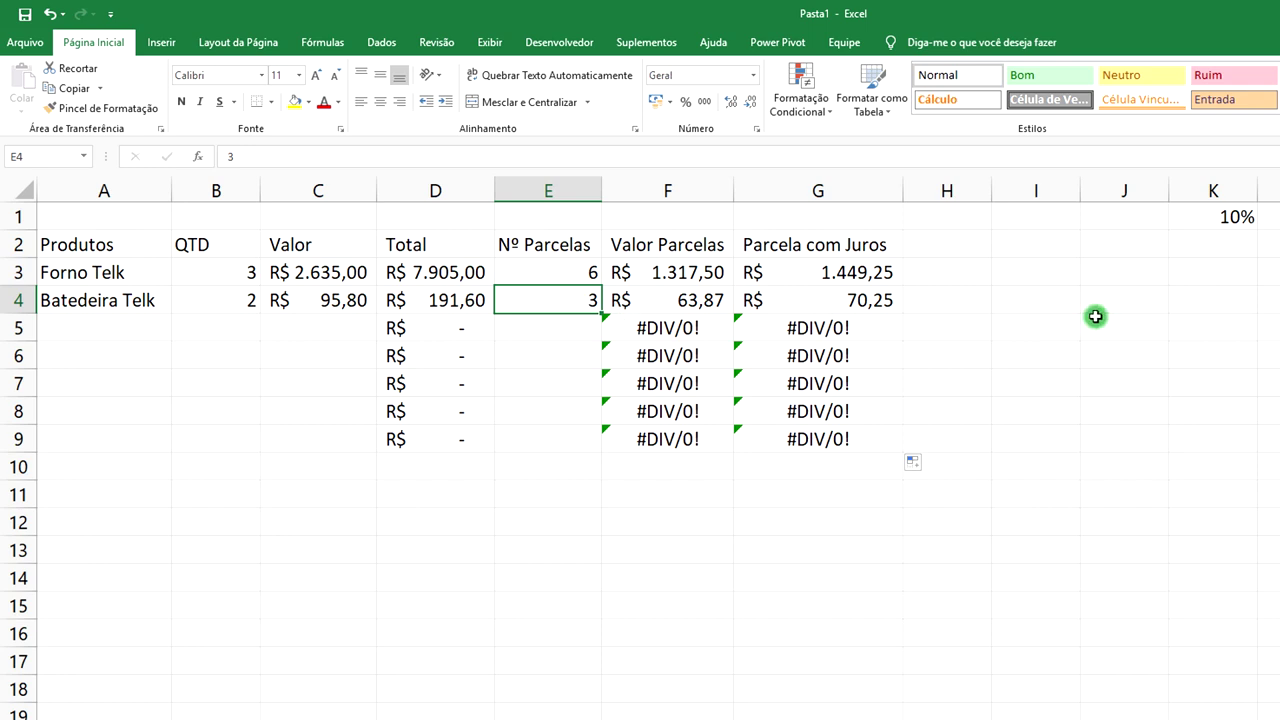
- Change Batedeira Telk's quantity in B4 from 2 to 3
left_click(233, 307)
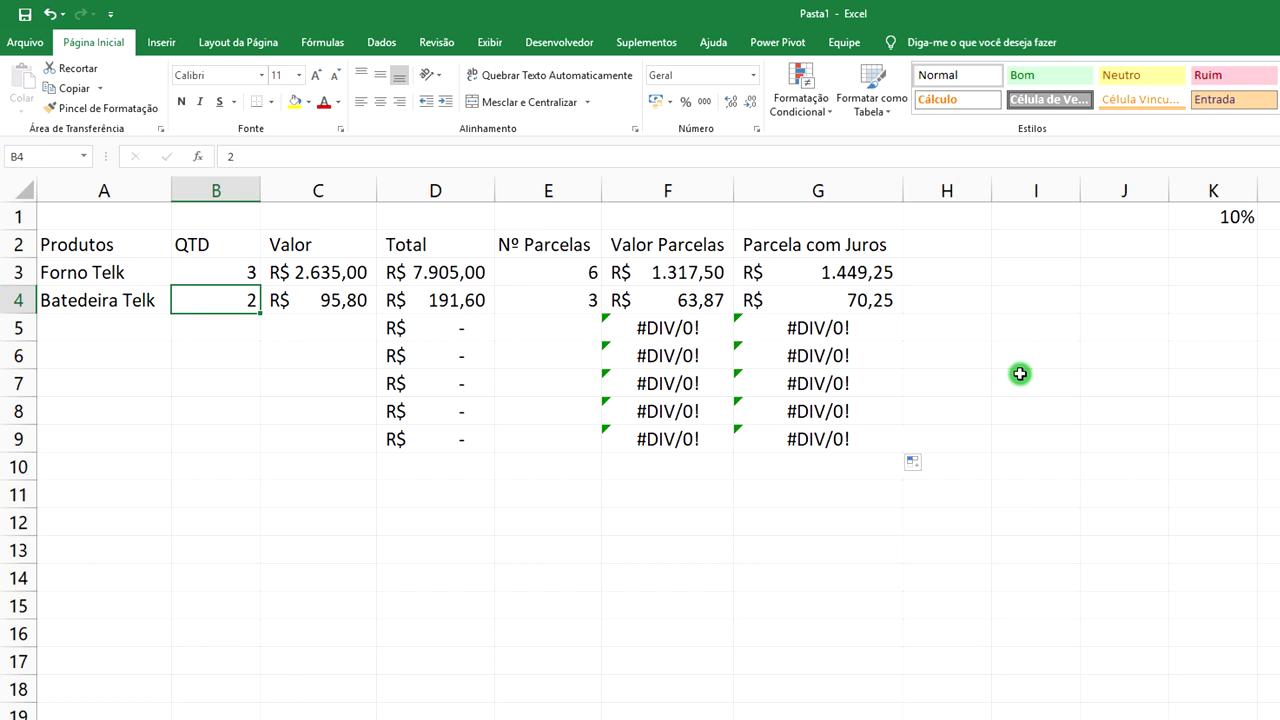
type("3")
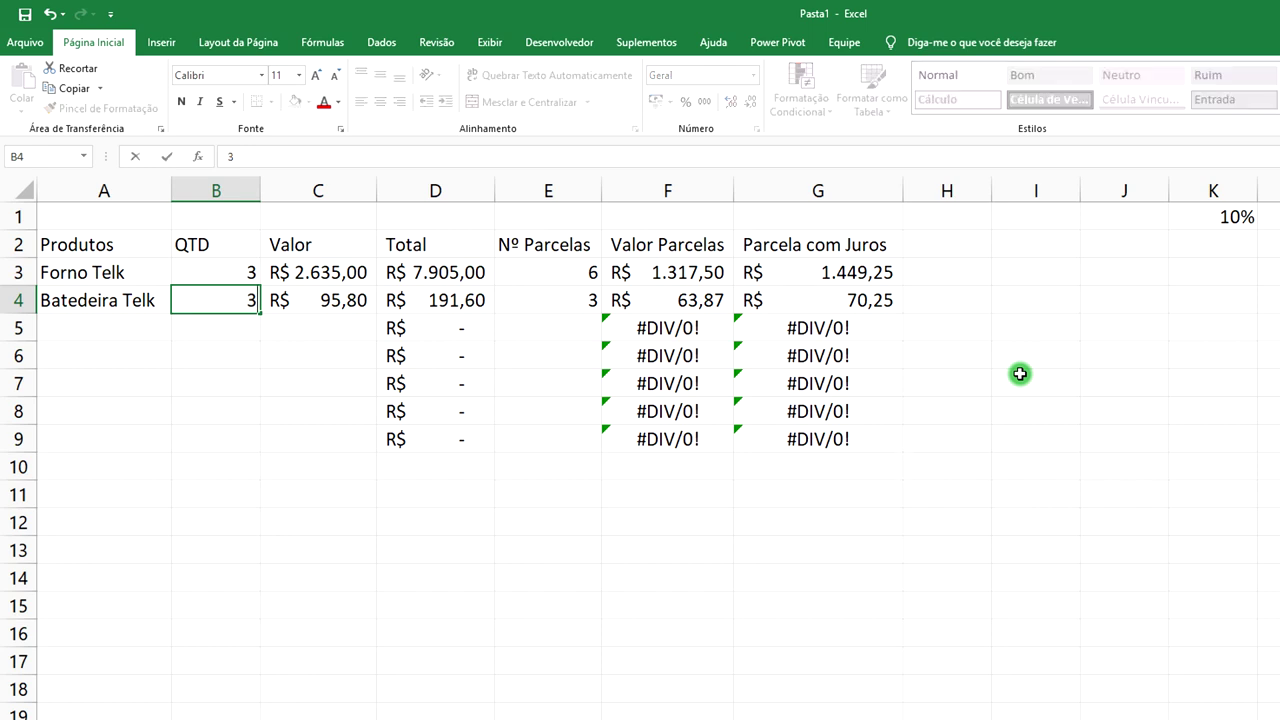
key("Return")
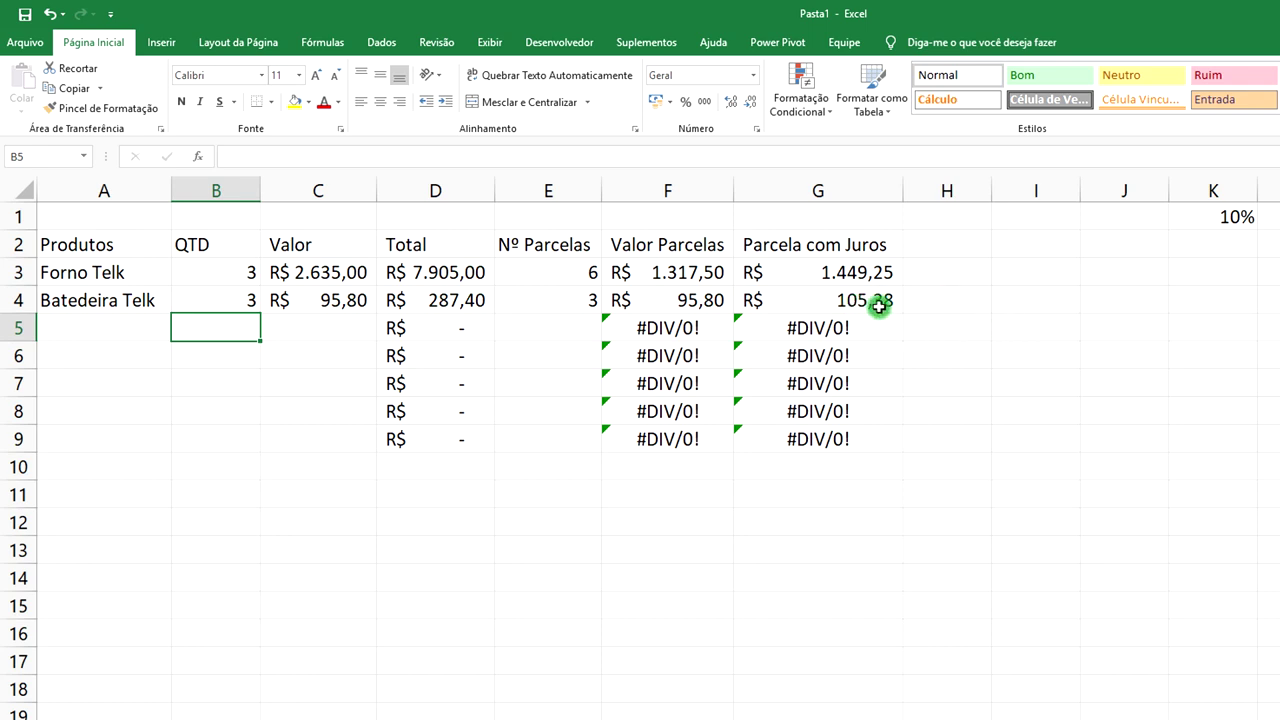
left_click(946, 246)
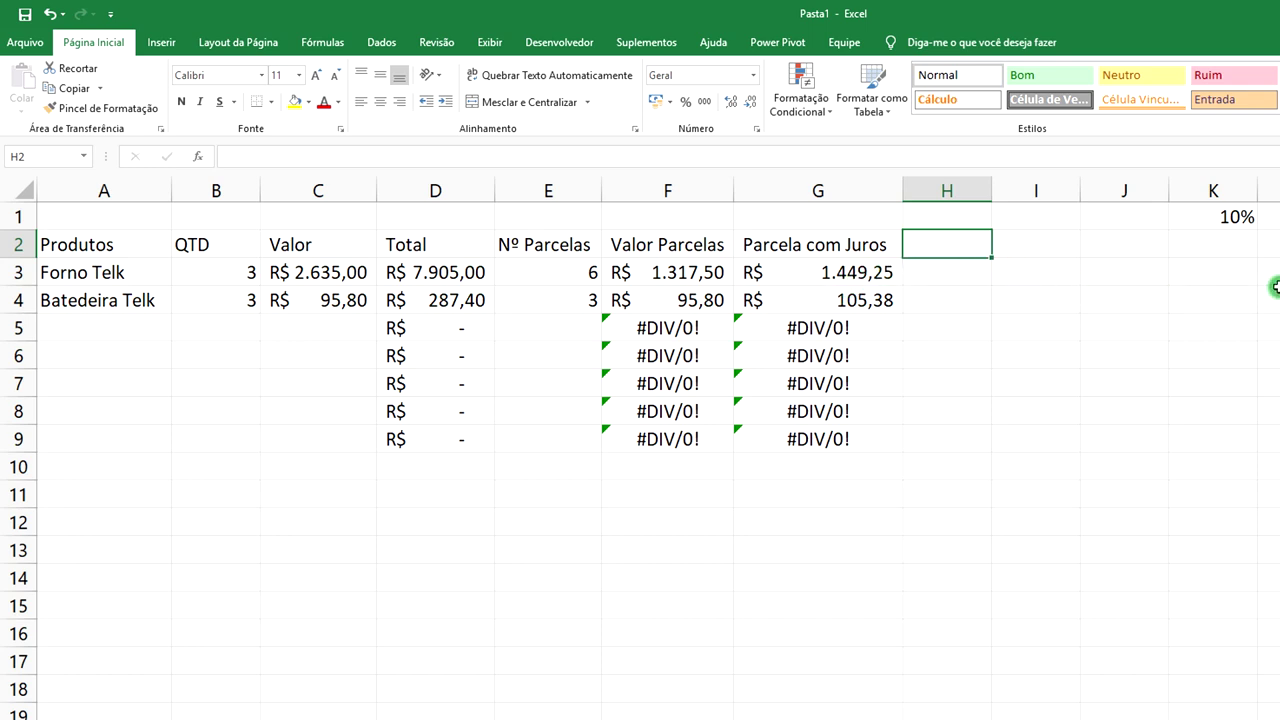
- Add the header 'Total Parcelado' in H2 and autofit column H
type("Total Parcelado")
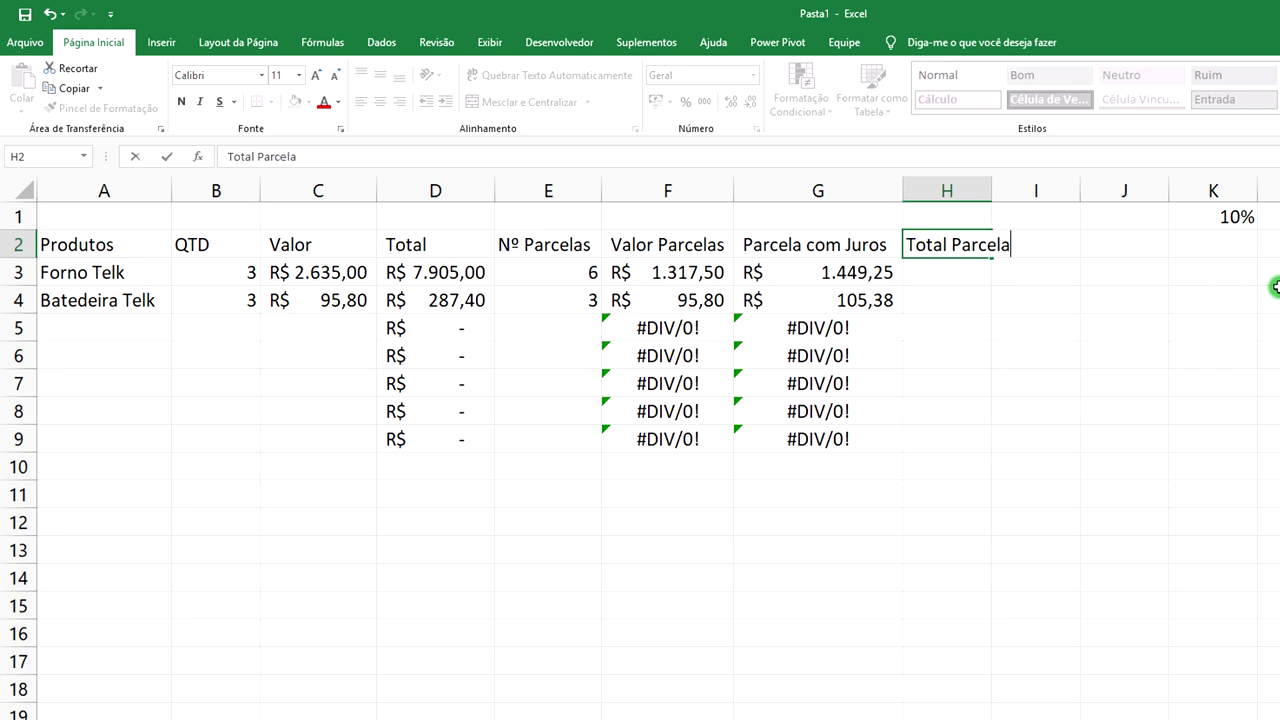
left_click(993, 189)
double_click(993, 189)
left_click(1000, 267)
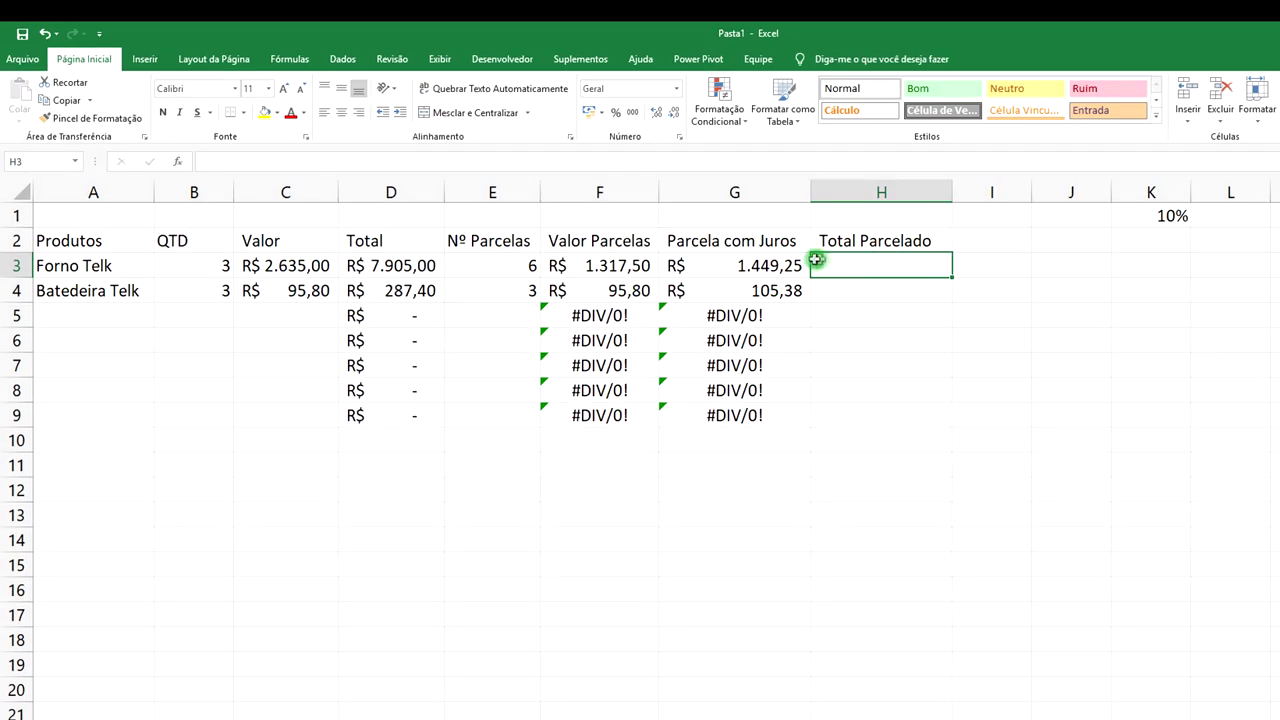
- Enter =G3*E3 in H3, giving a Total Parcelado of R$ 8.695,50
left_click(768, 265)
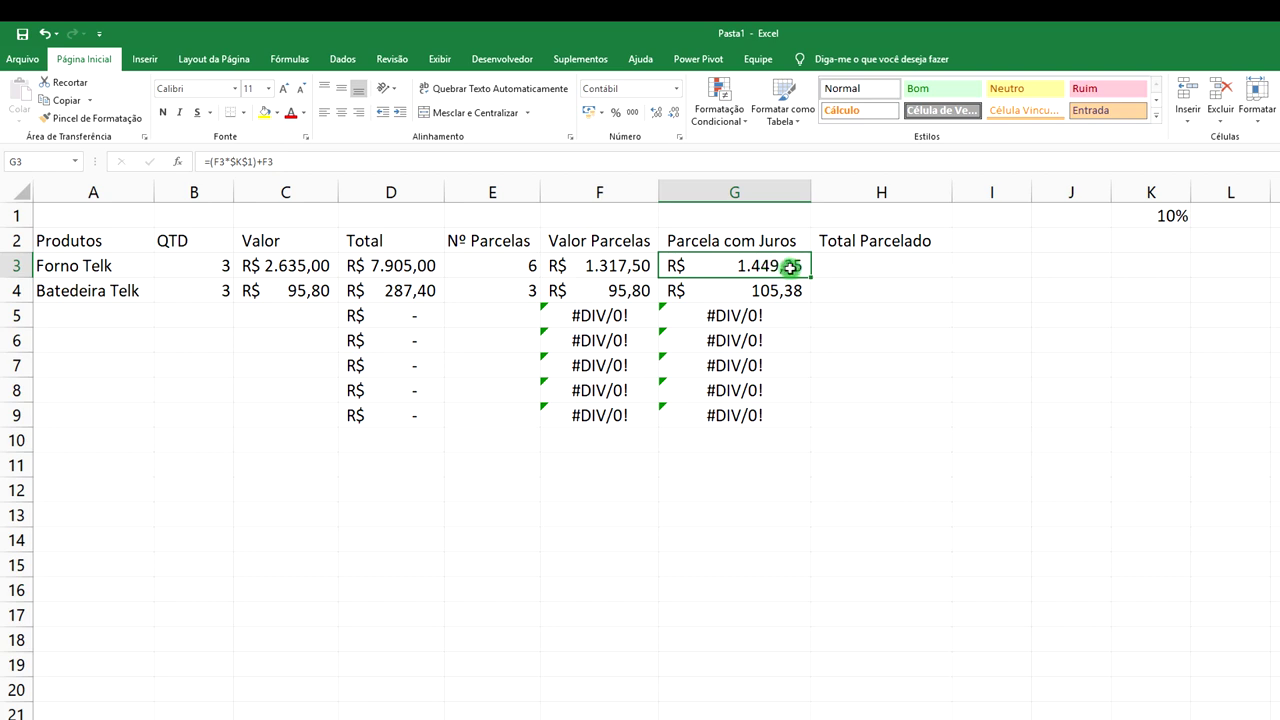
left_click(880, 265)
type("=")
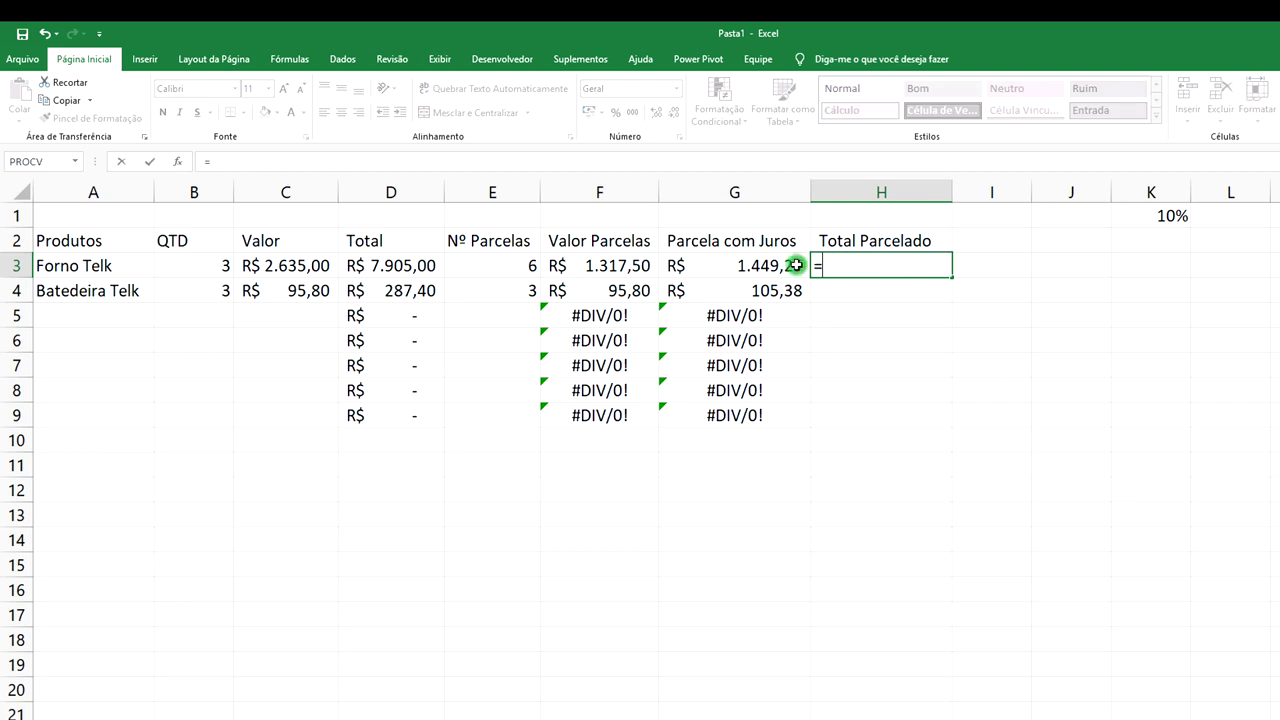
left_click(765, 265)
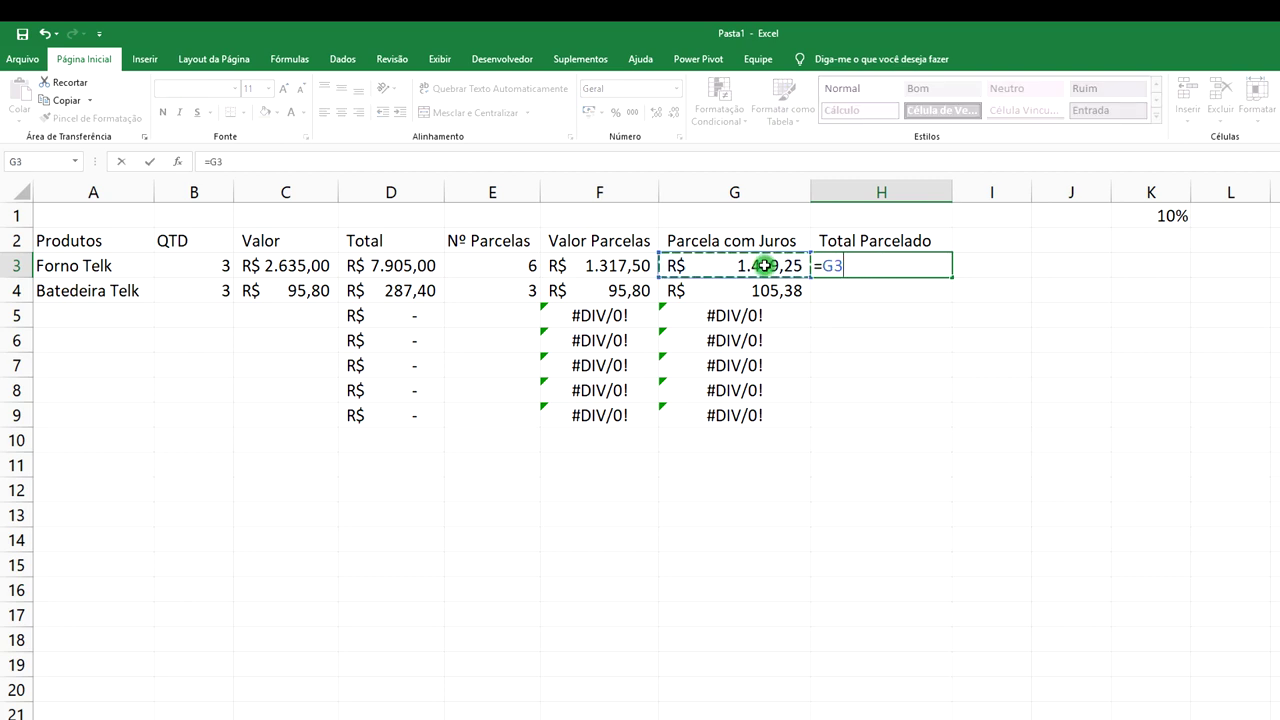
type("*")
left_click(524, 265)
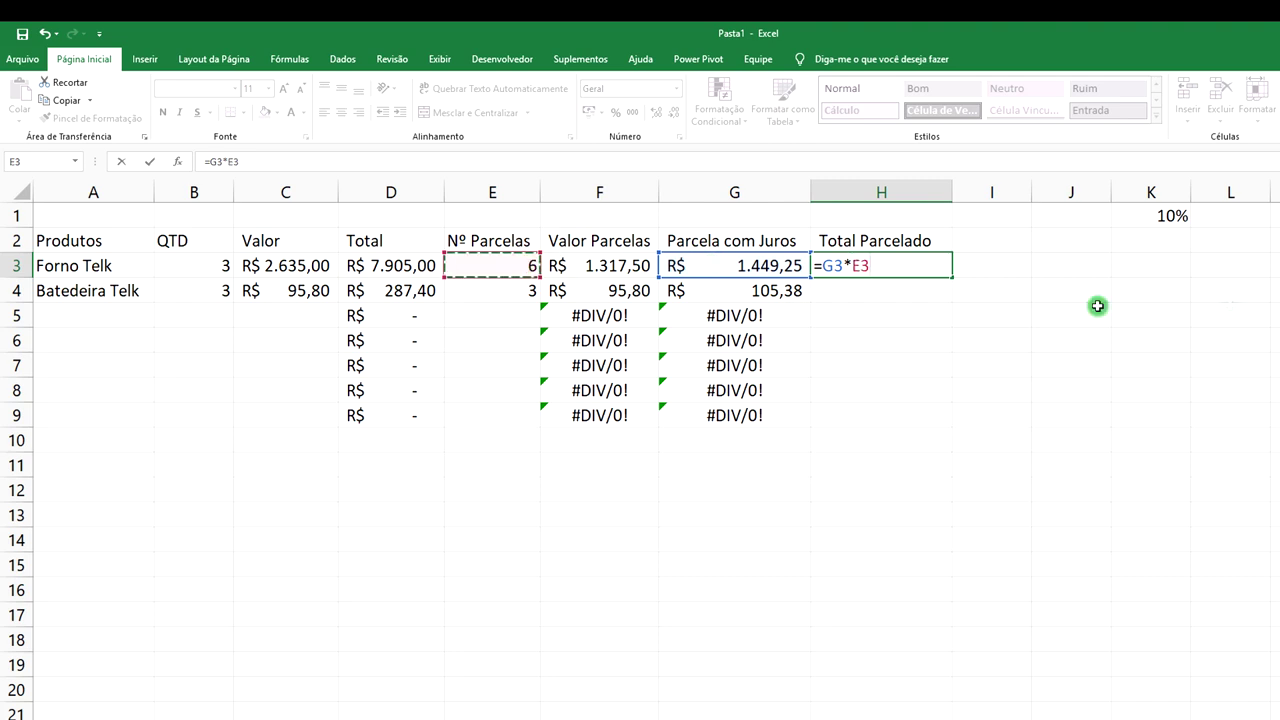
key("Return")
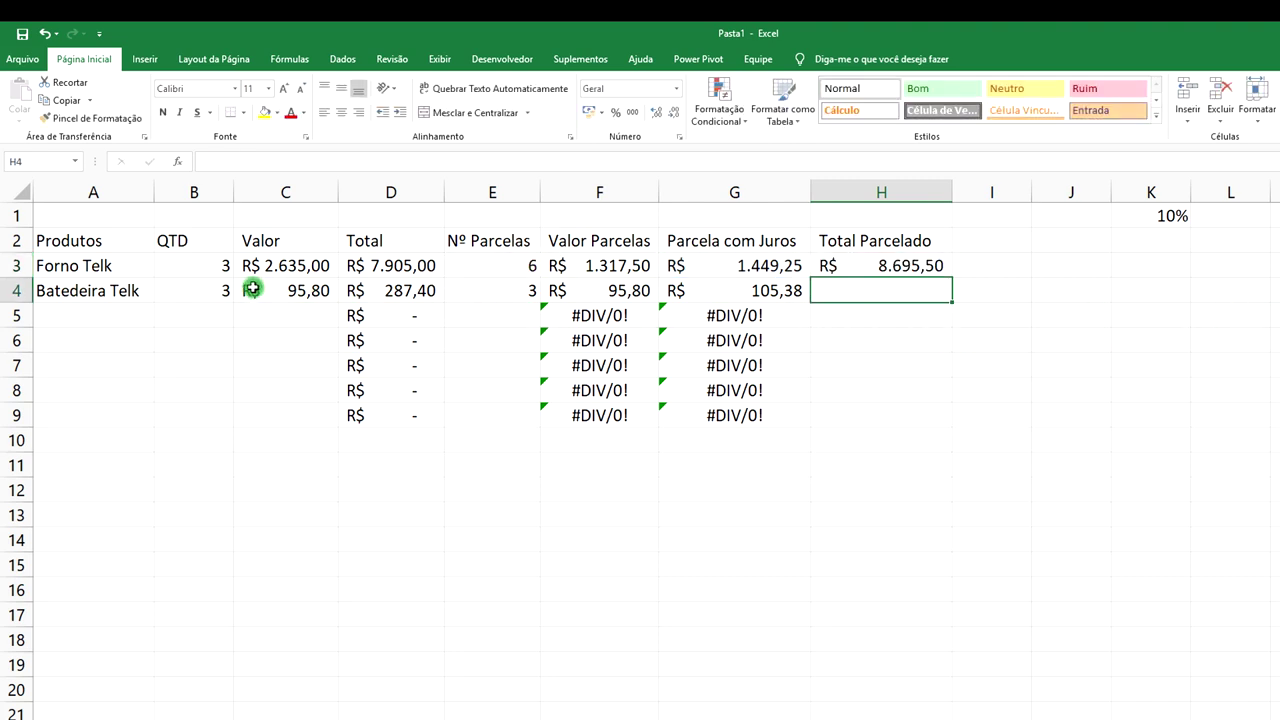
left_click(397, 272)
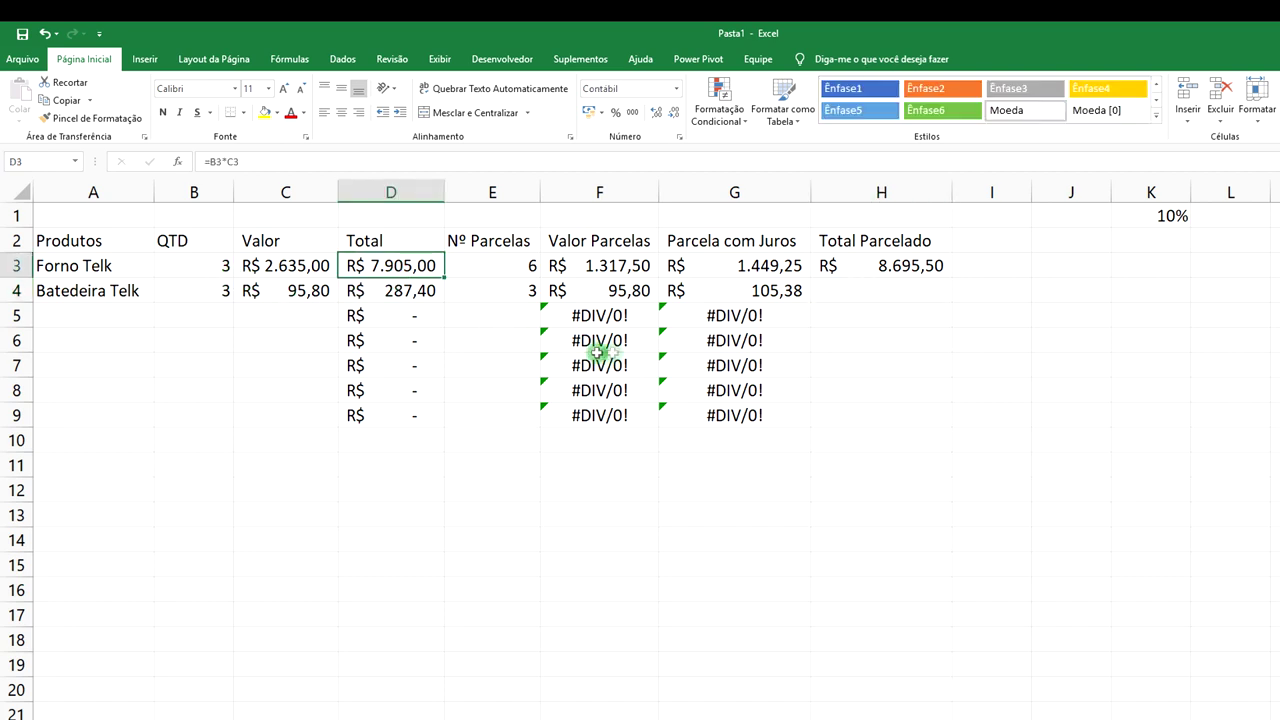
left_click(903, 266)
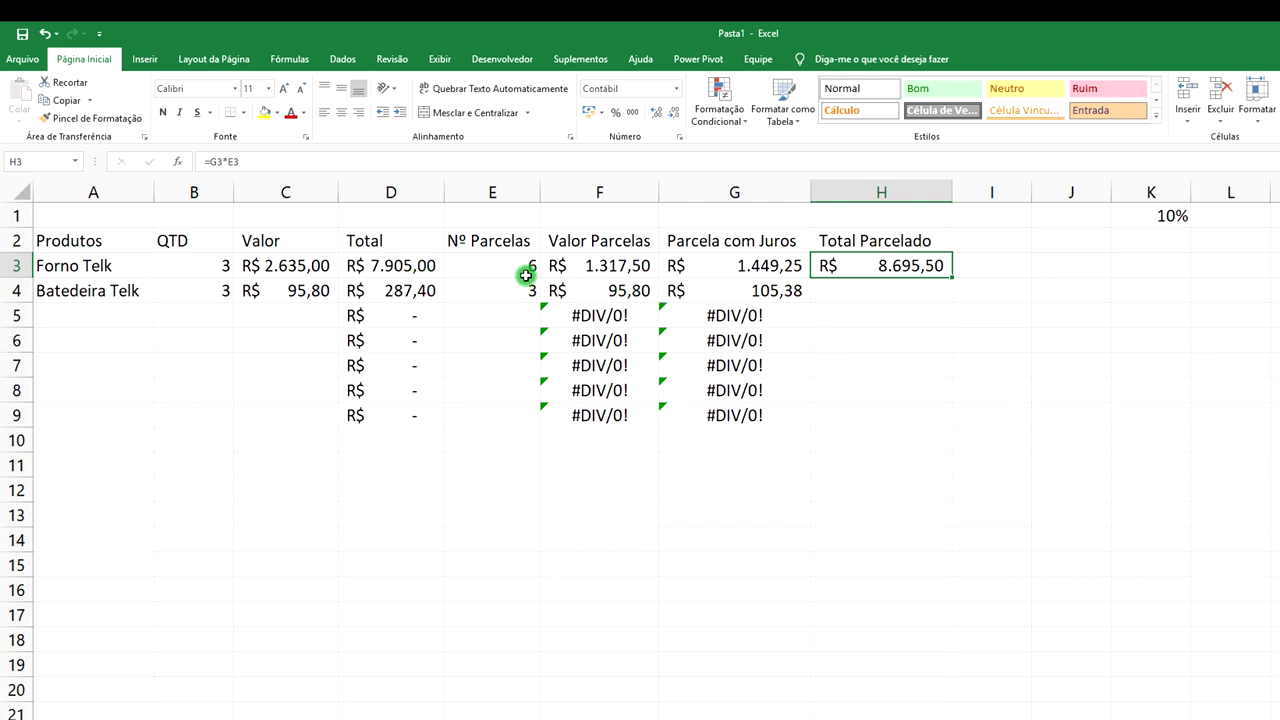
left_click(992, 241)
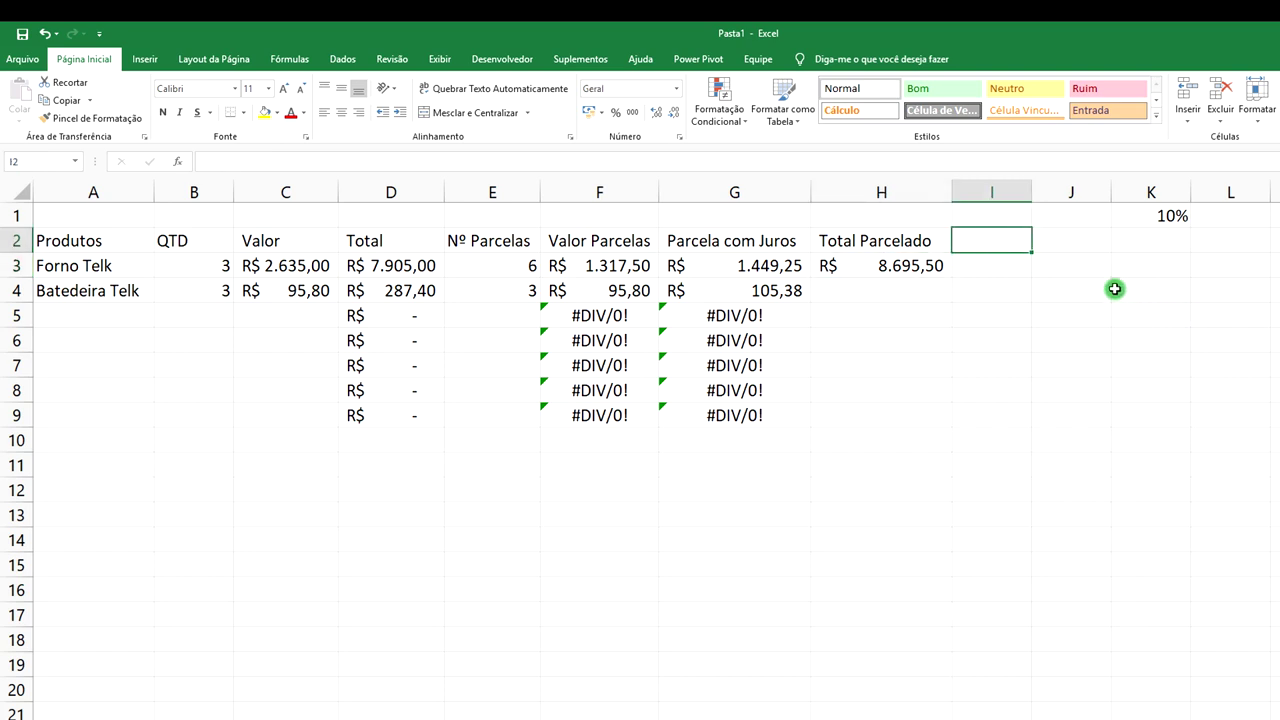
- Add the header 'Total com Desconto' in I2 and autofit column I
type("Total com Desconto")
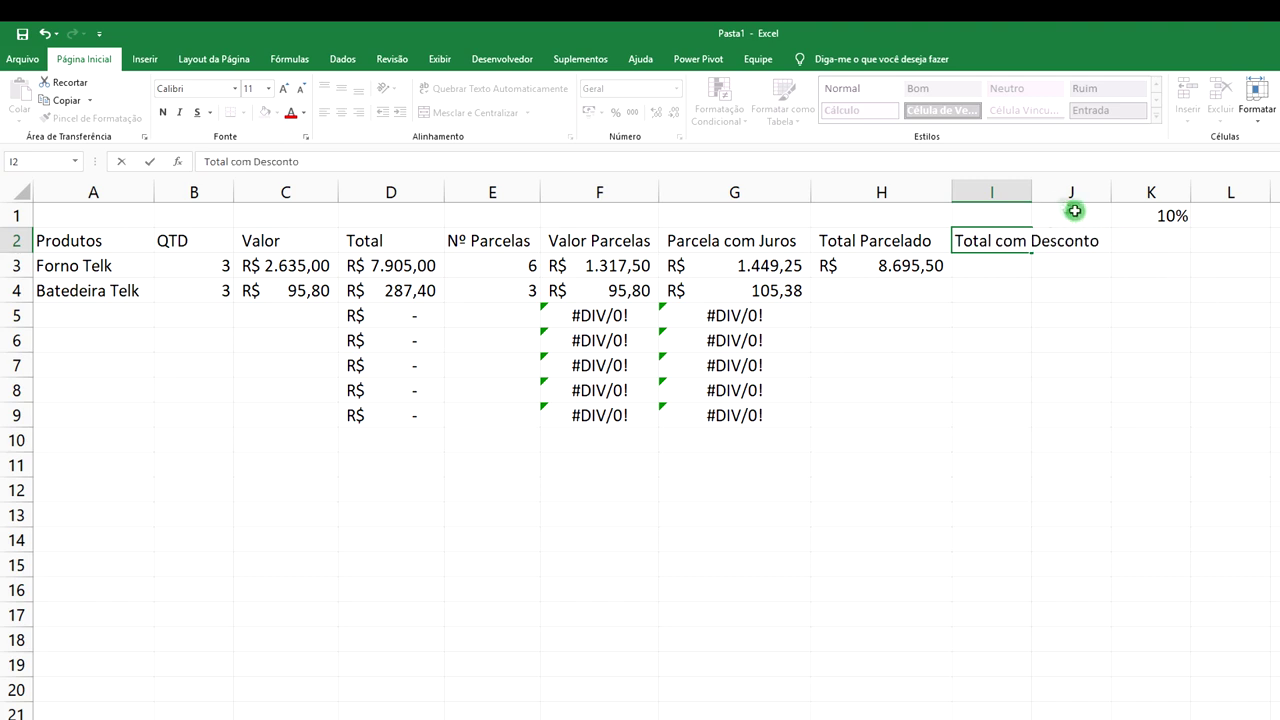
left_click(1028, 189)
left_click_drag(1032, 189, 1035, 189)
double_click(1035, 189)
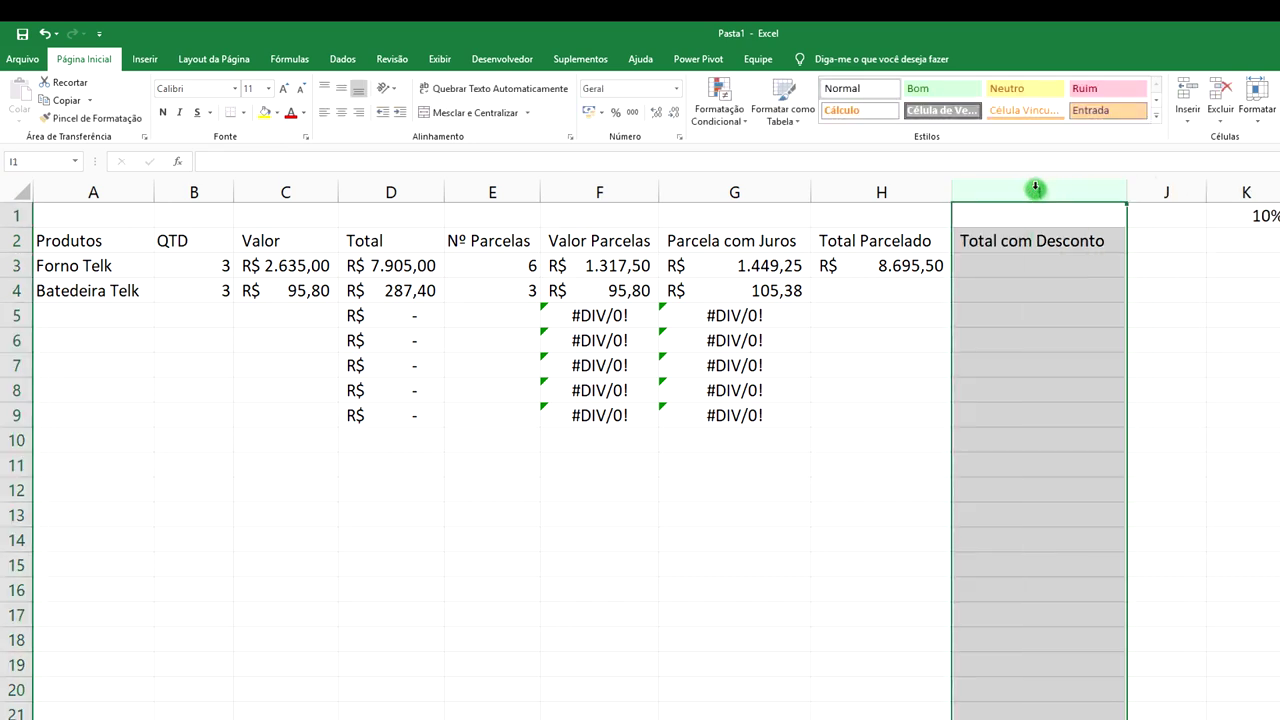
left_click(1062, 273)
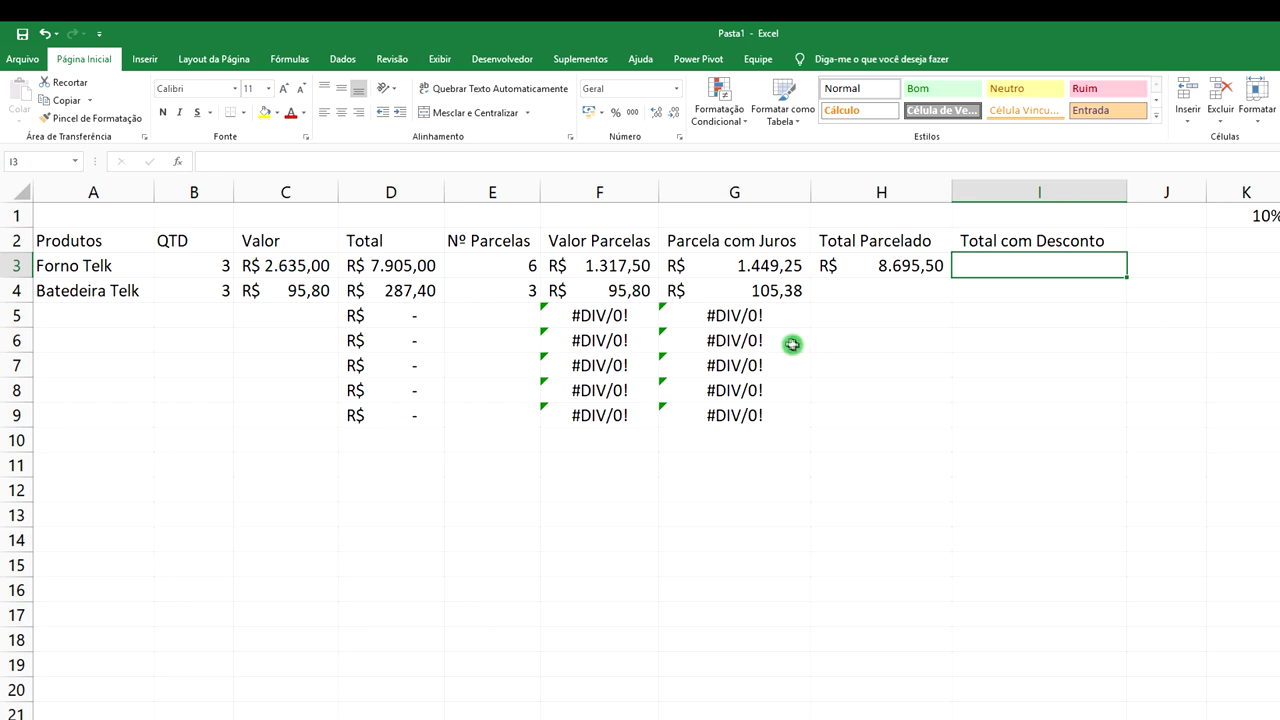
- Copy the Total Parcelado formula from H3 down to H9
left_click(908, 266)
left_click_drag(953, 278, 953, 418)
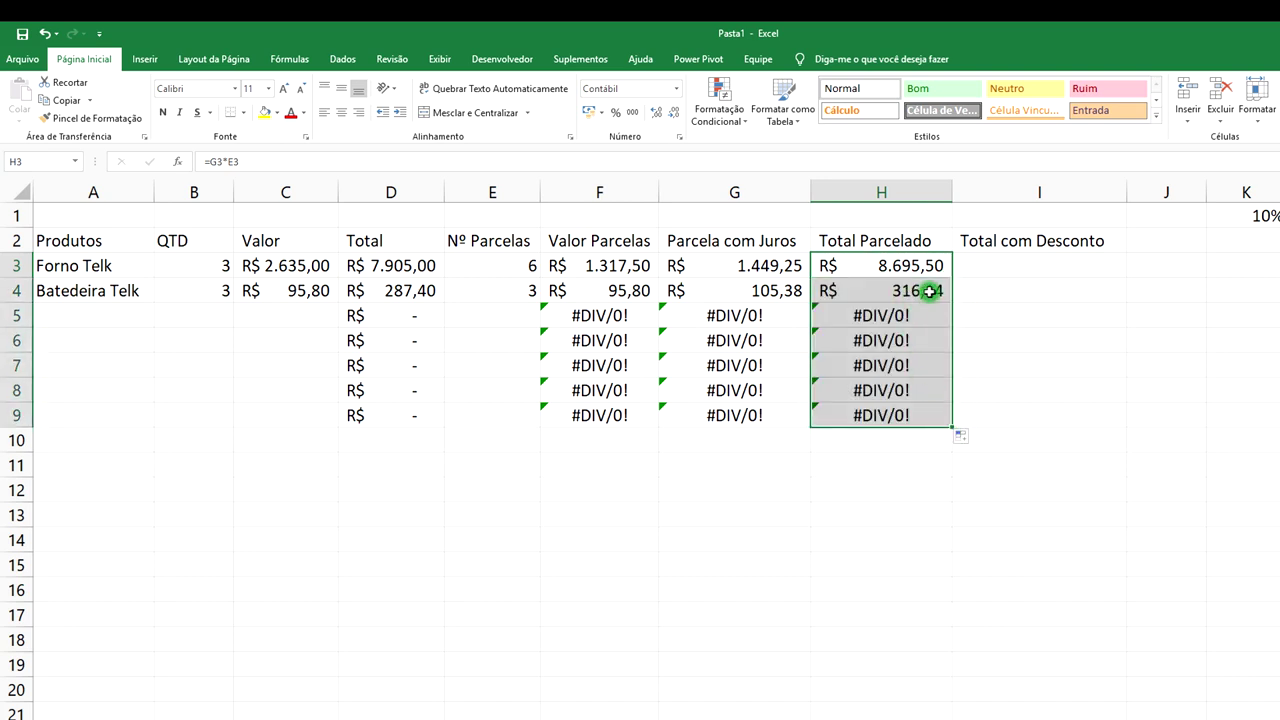
left_click(1049, 263)
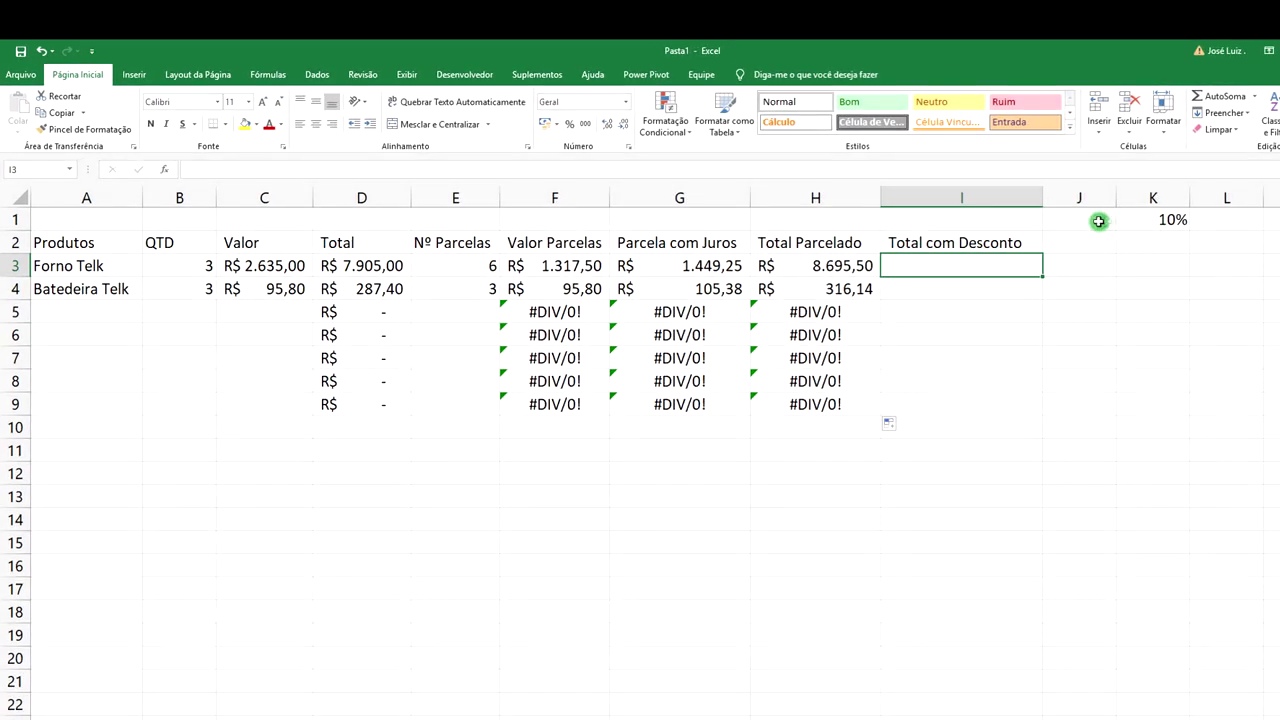
- Put a 9% discount rate in L1 and start a formula in I3
left_click(1229, 218)
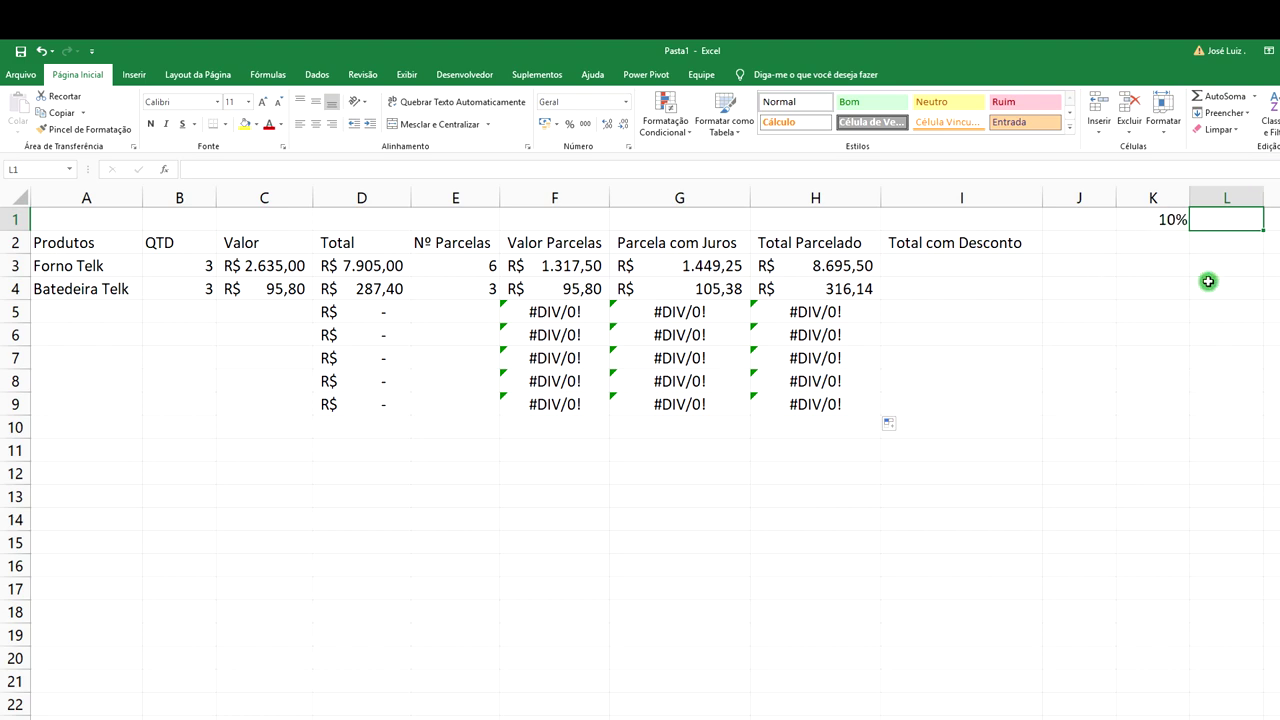
type("9")
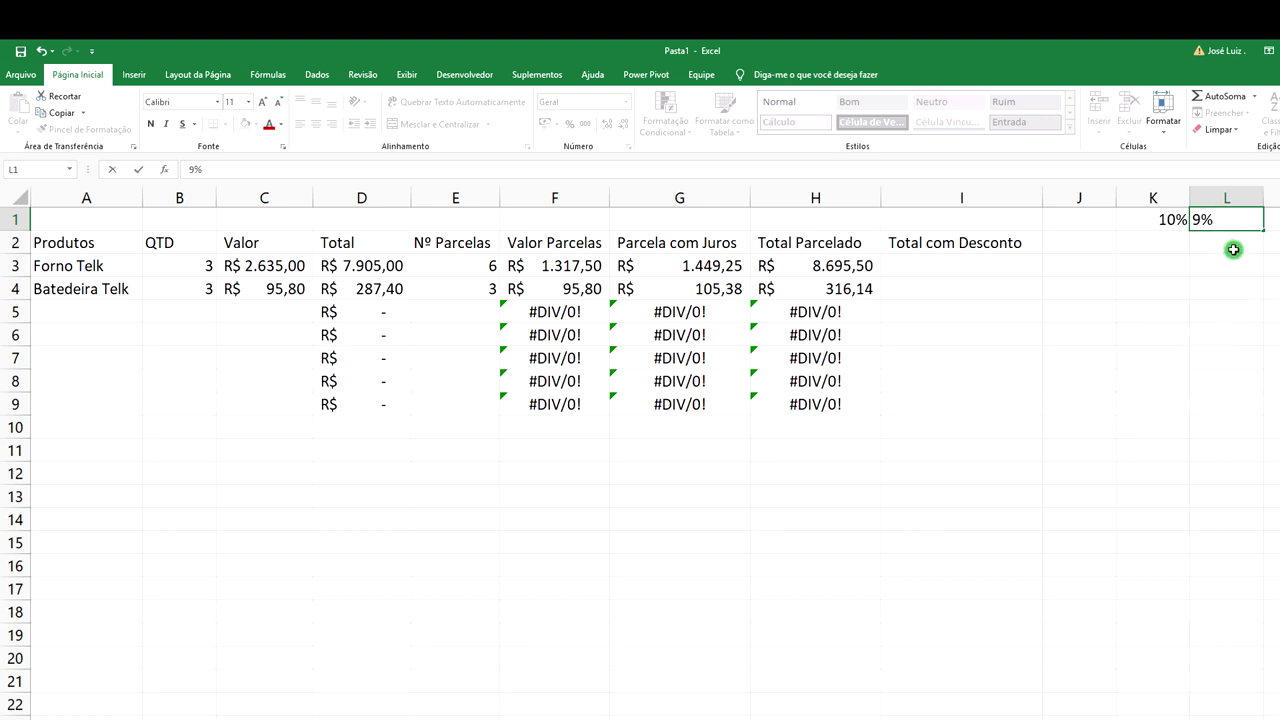
key("Return")
left_click(978, 264)
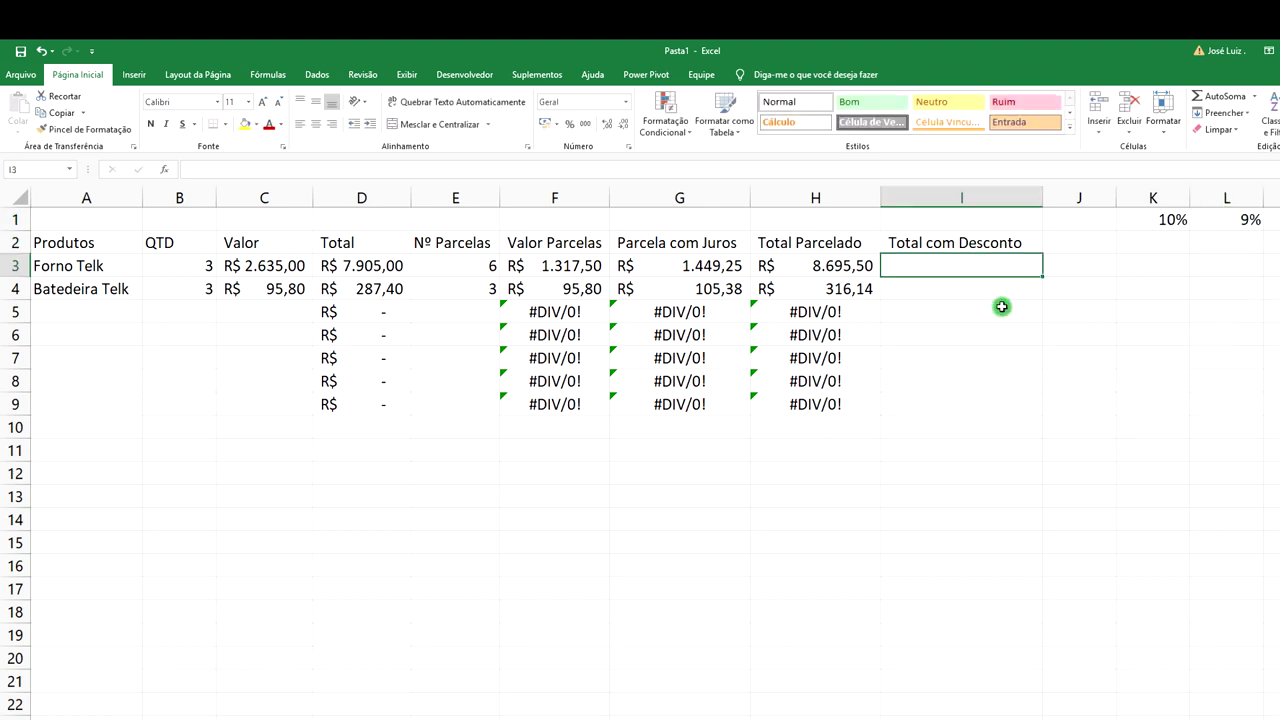
type("=")
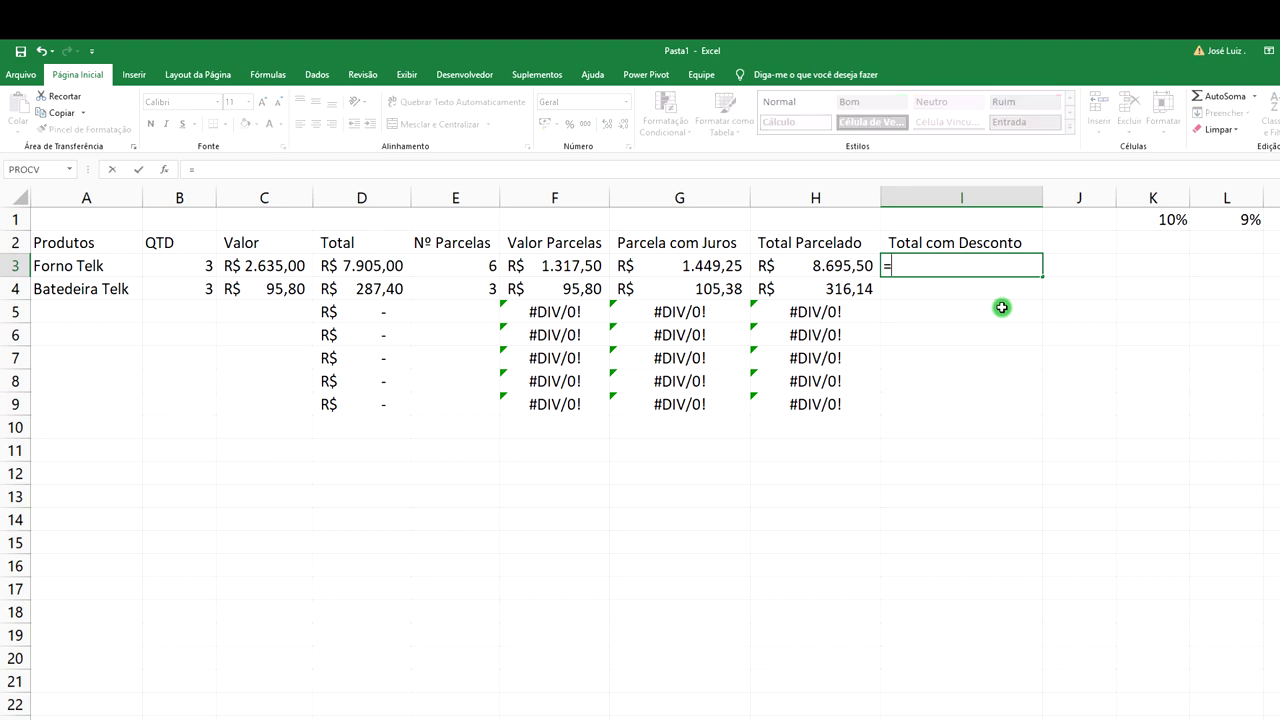
- Build the discount formula =(H3*L1)-H3 in I3, returning -R$ 7.912,91
left_click(847, 265)
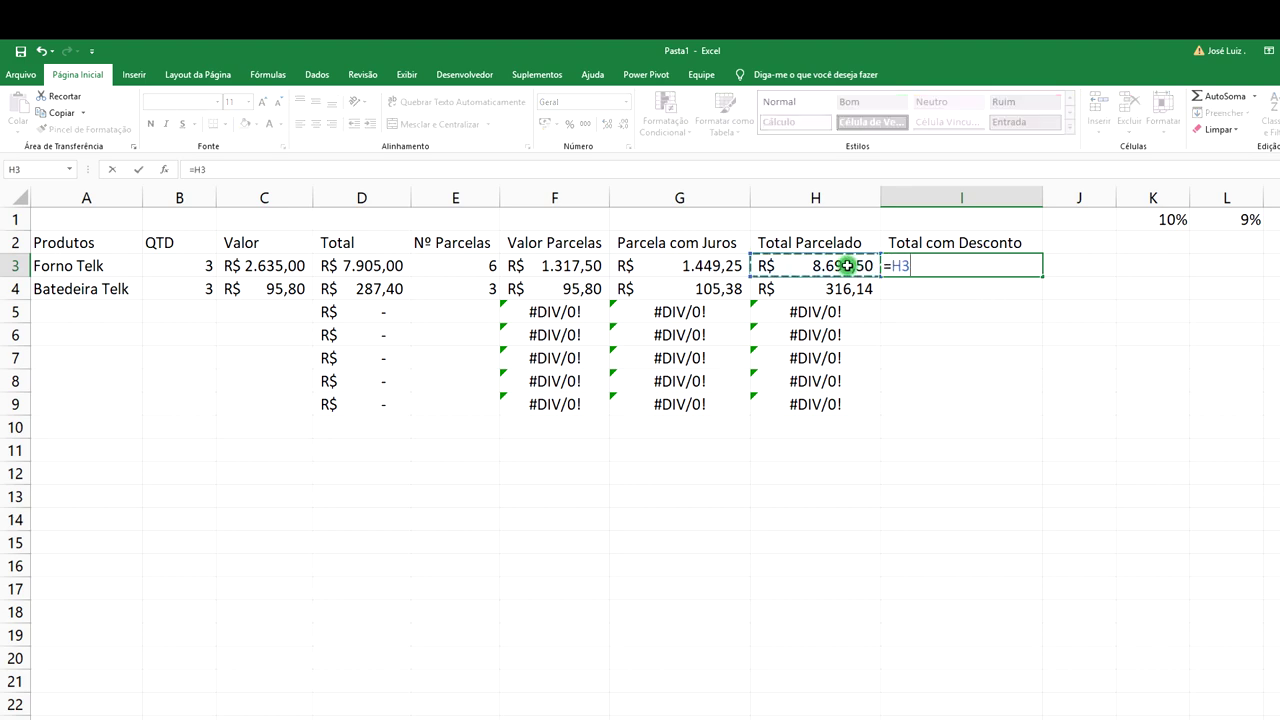
key("BackSpace")
key("BackSpace")
type("(")
left_click(847, 265)
type("*")
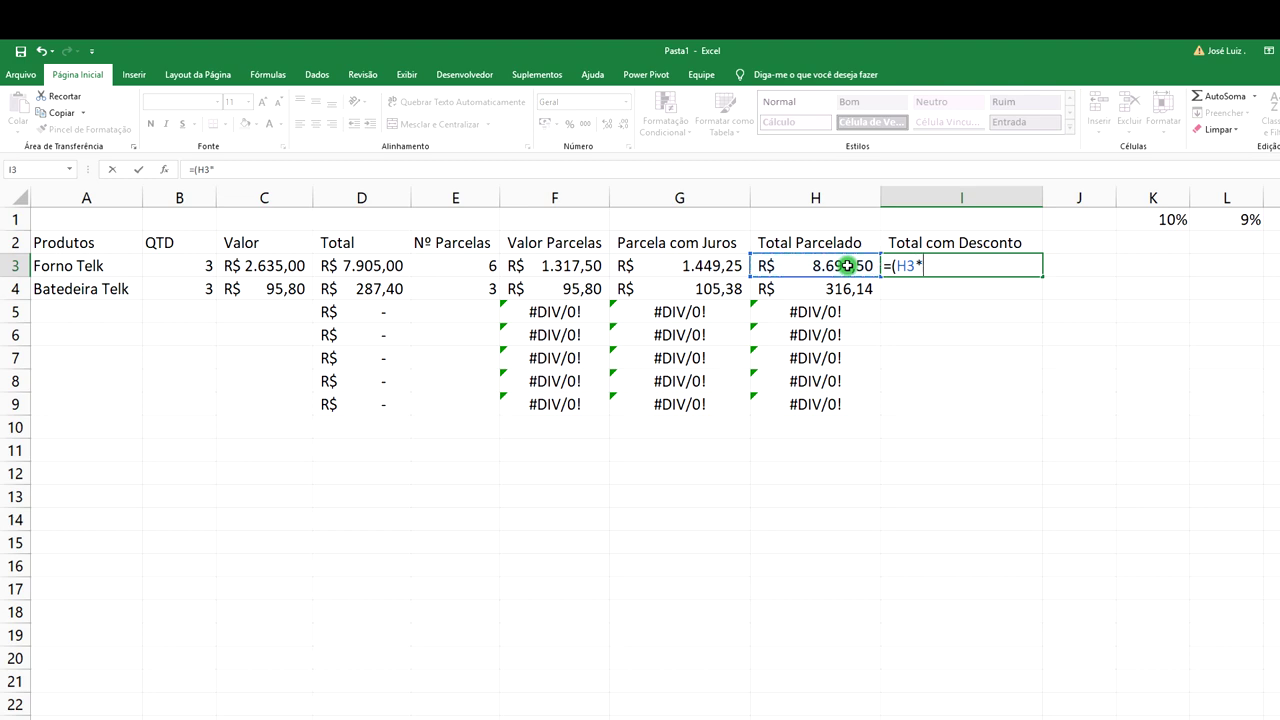
left_click(1239, 222)
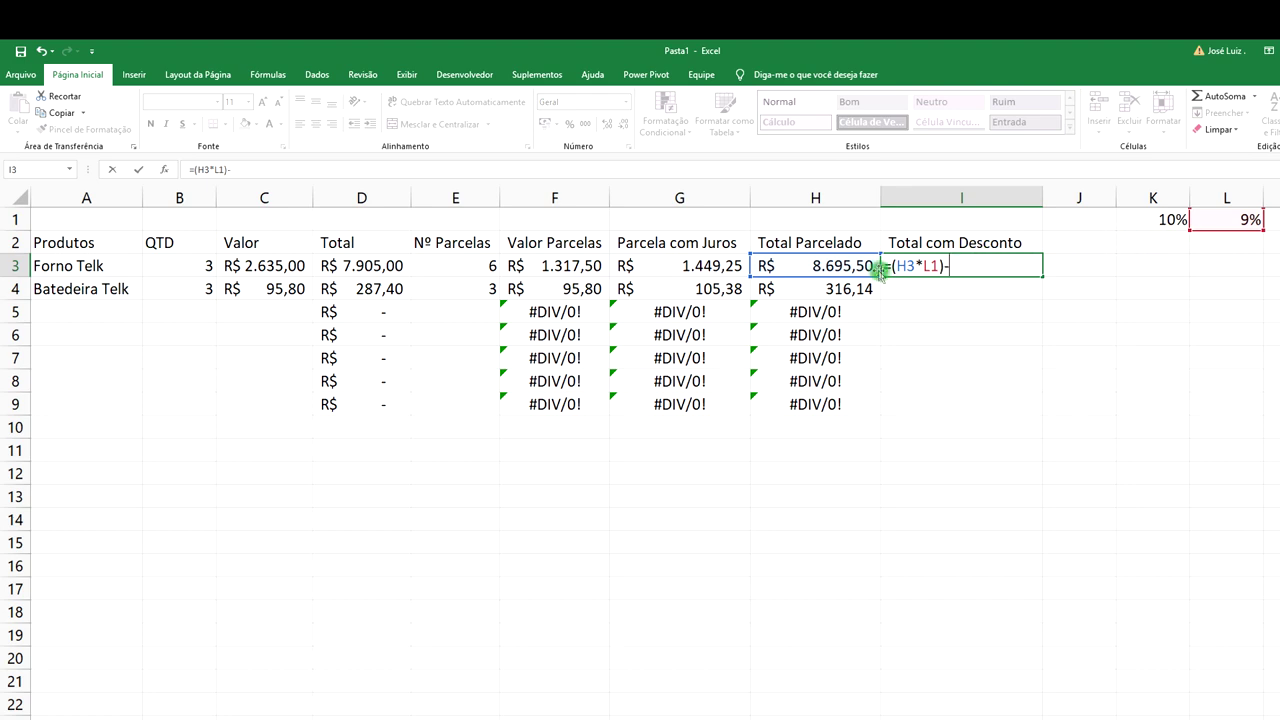
left_click(840, 265)
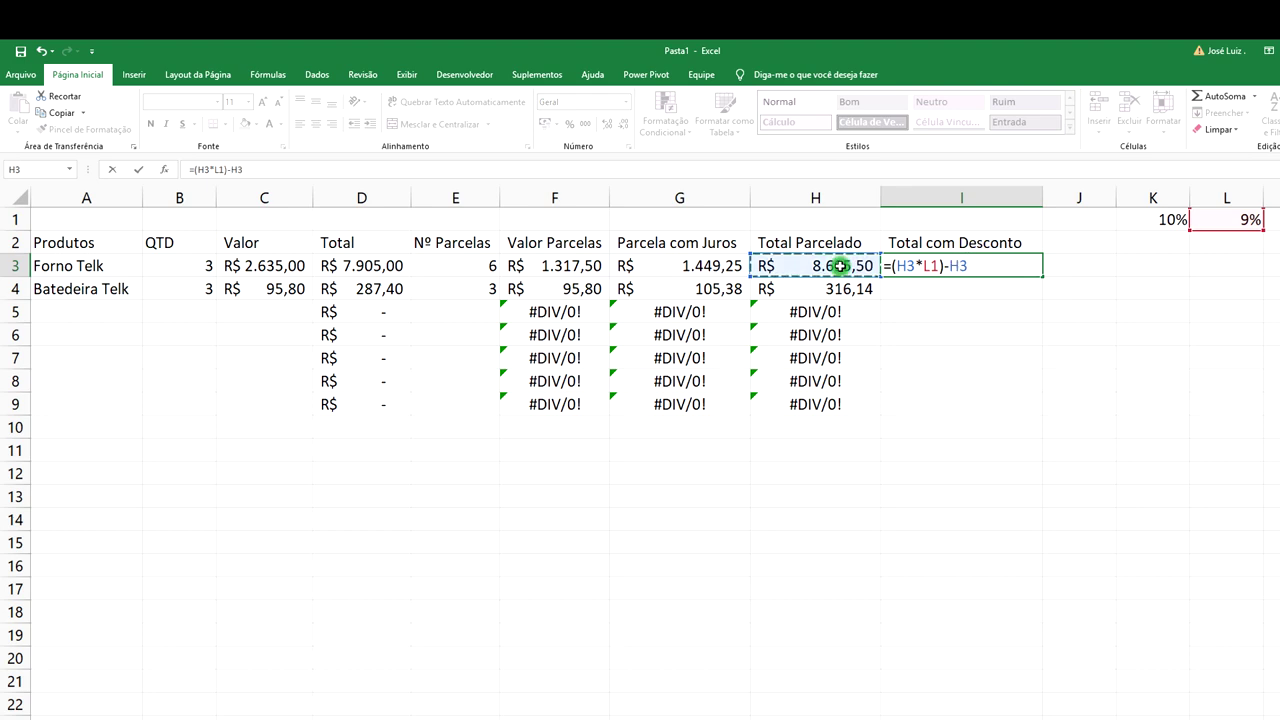
key("Return")
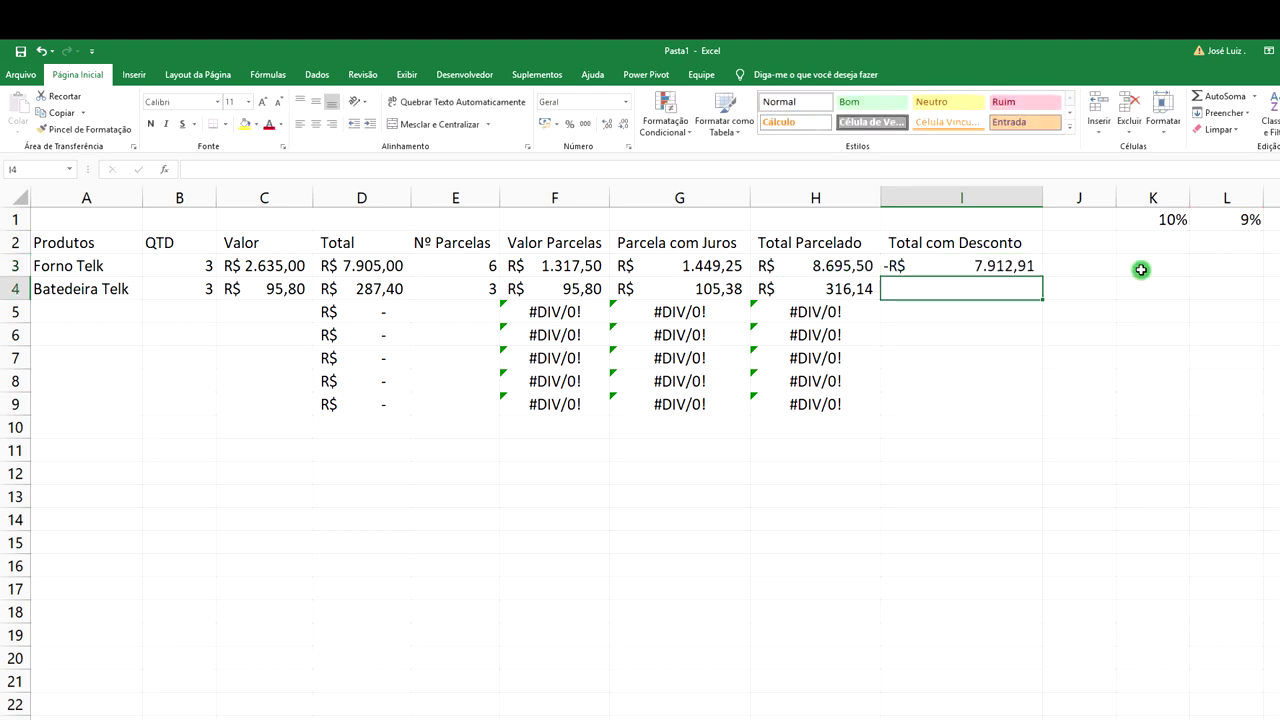
left_click(987, 265)
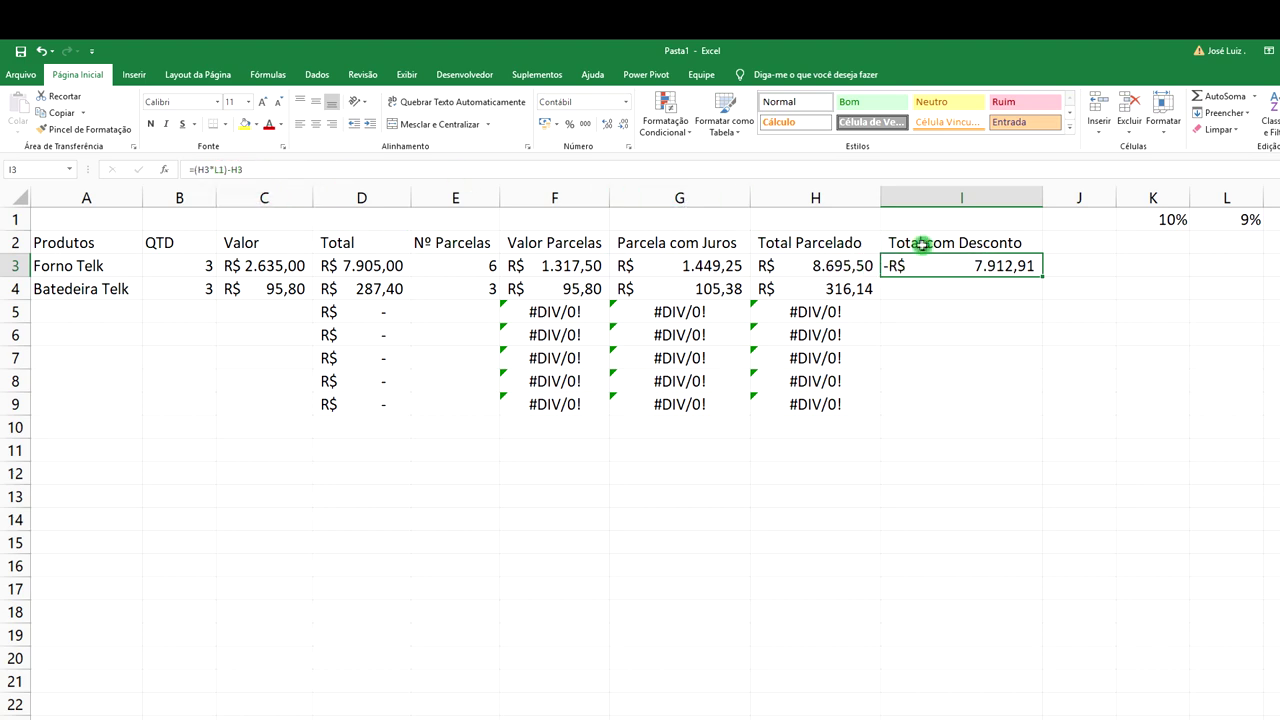
left_click(288, 174)
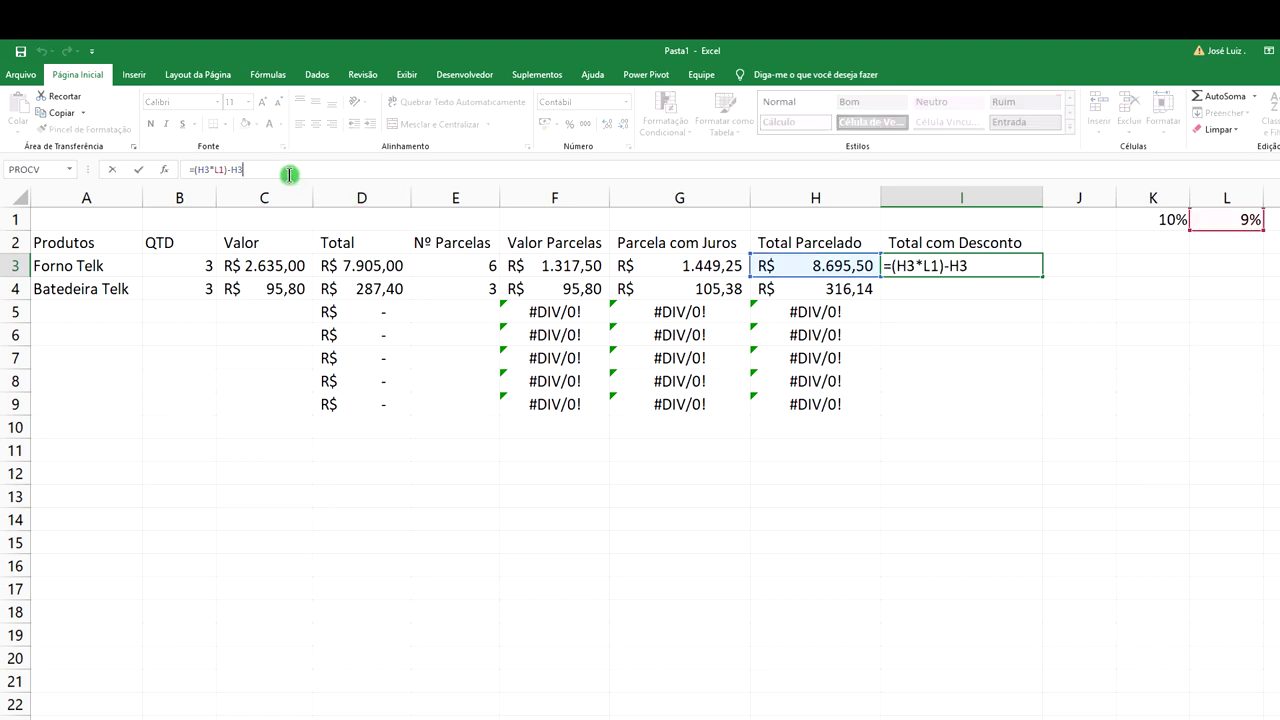
- Rewrite I3's formula as =(D3*L1)-D3, now showing -R$ 7.193,55
key("BackSpace")
key("BackSpace")
key("BackSpace")
key("BackSpace")
key("BackSpace")
key("BackSpace")
key("BackSpace")
key("BackSpace")
key("BackSpace")
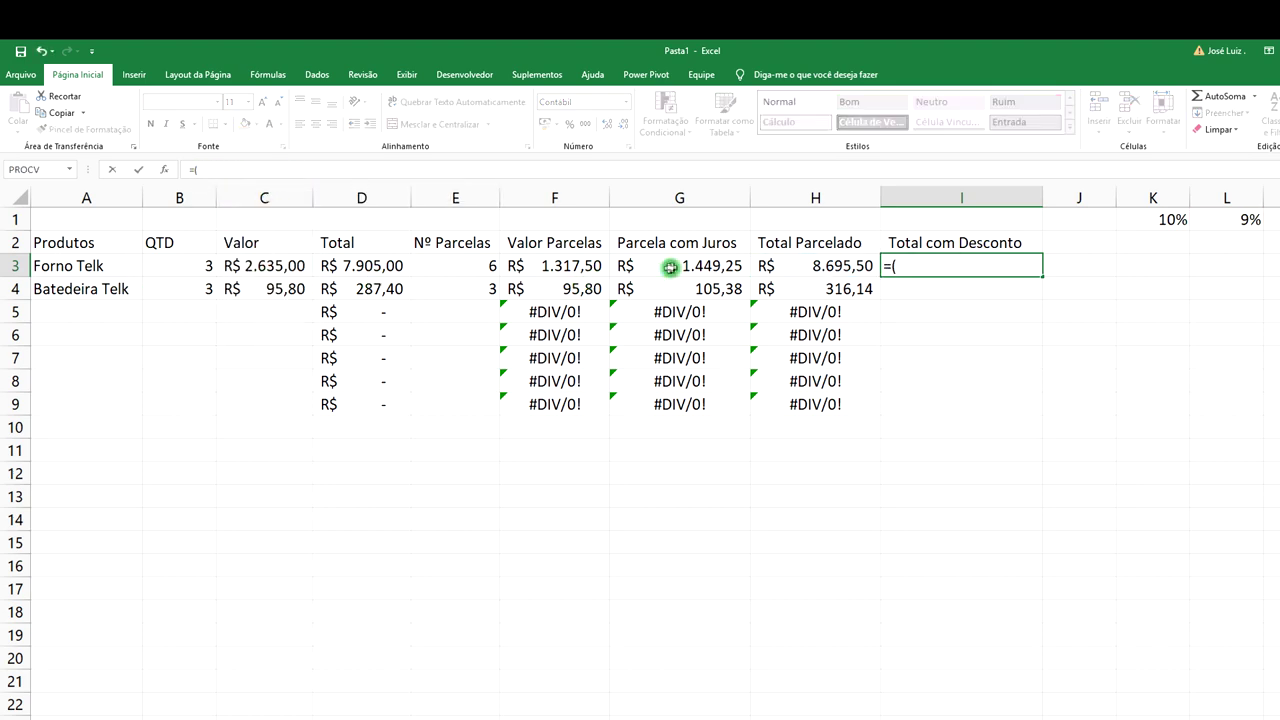
left_click(385, 267)
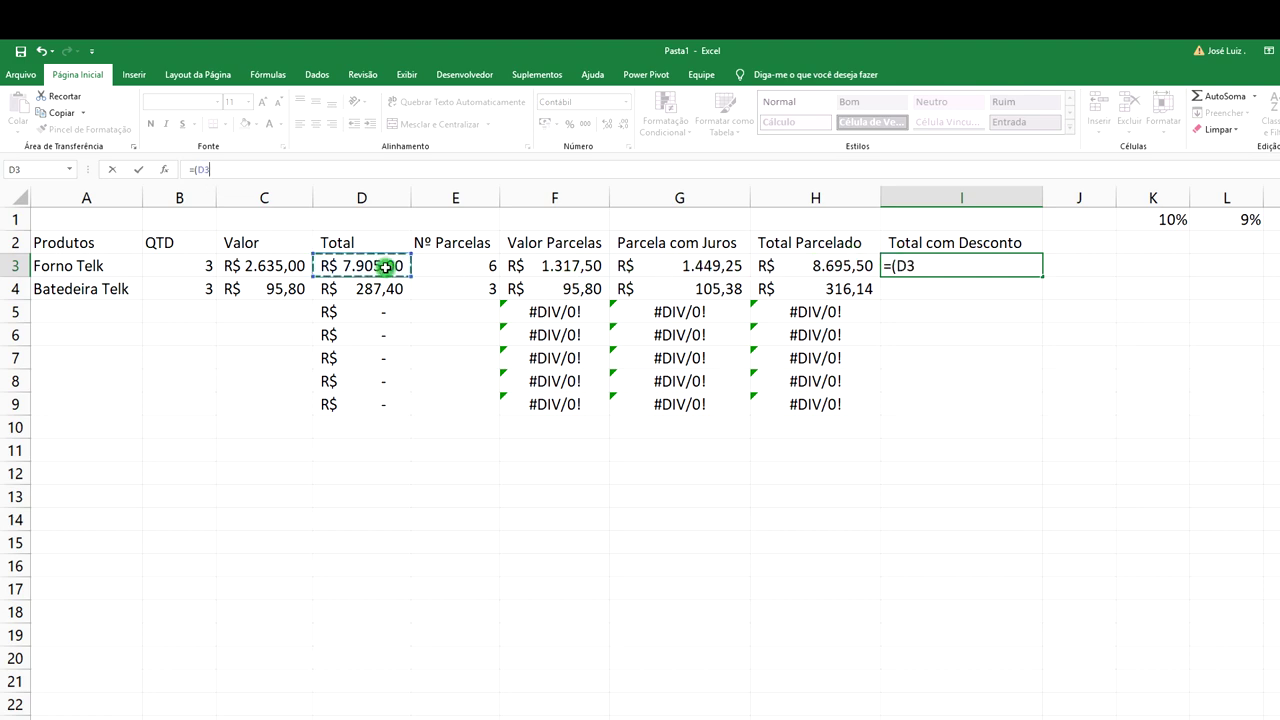
type("*")
left_click(1241, 219)
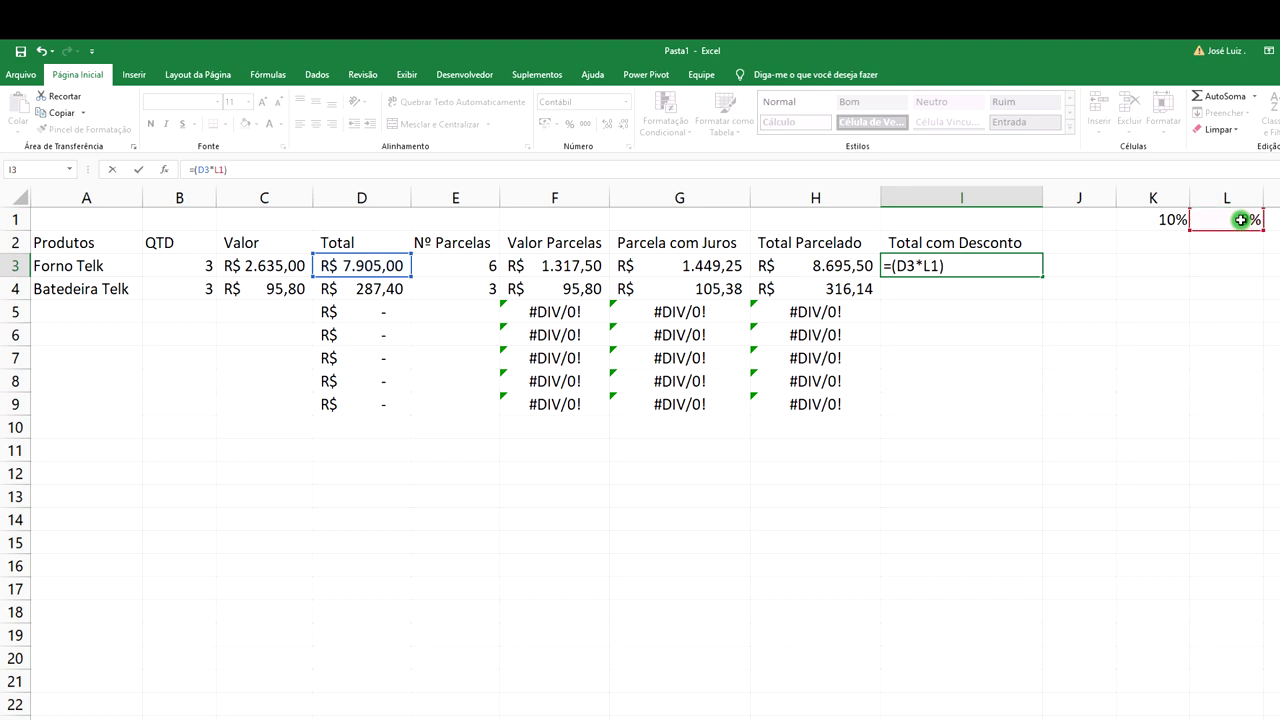
left_click(376, 264)
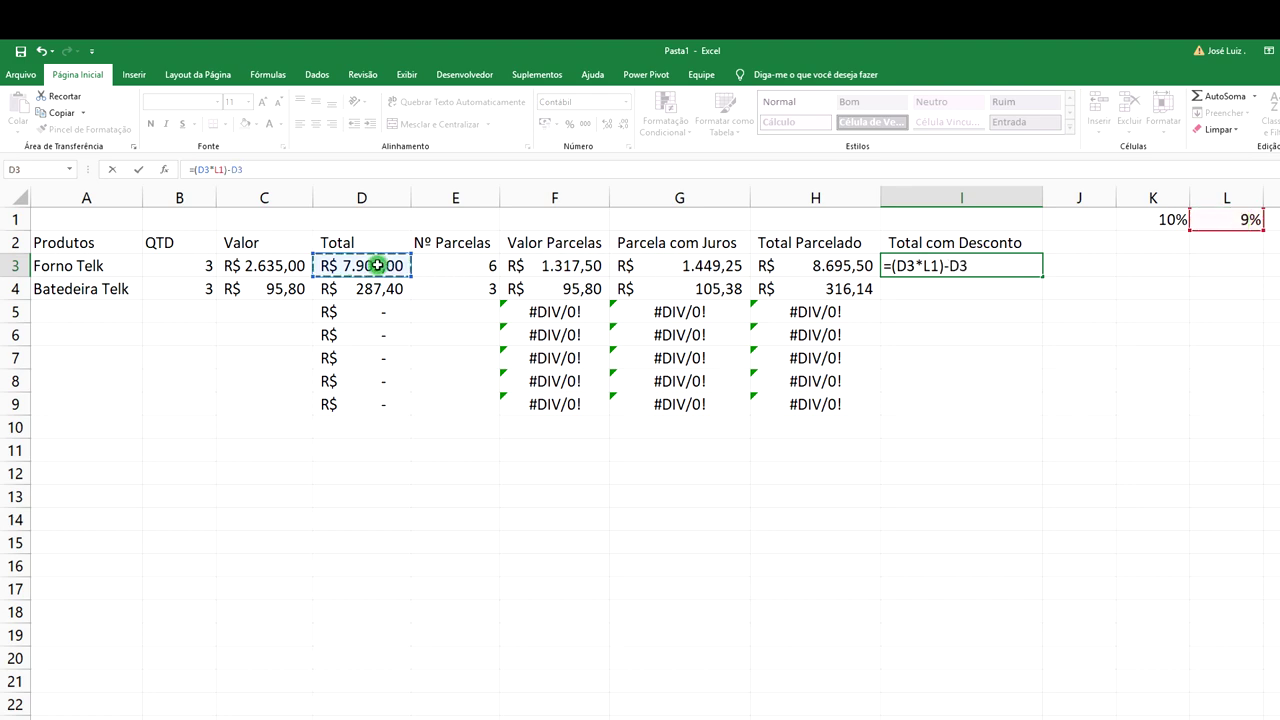
key("Return")
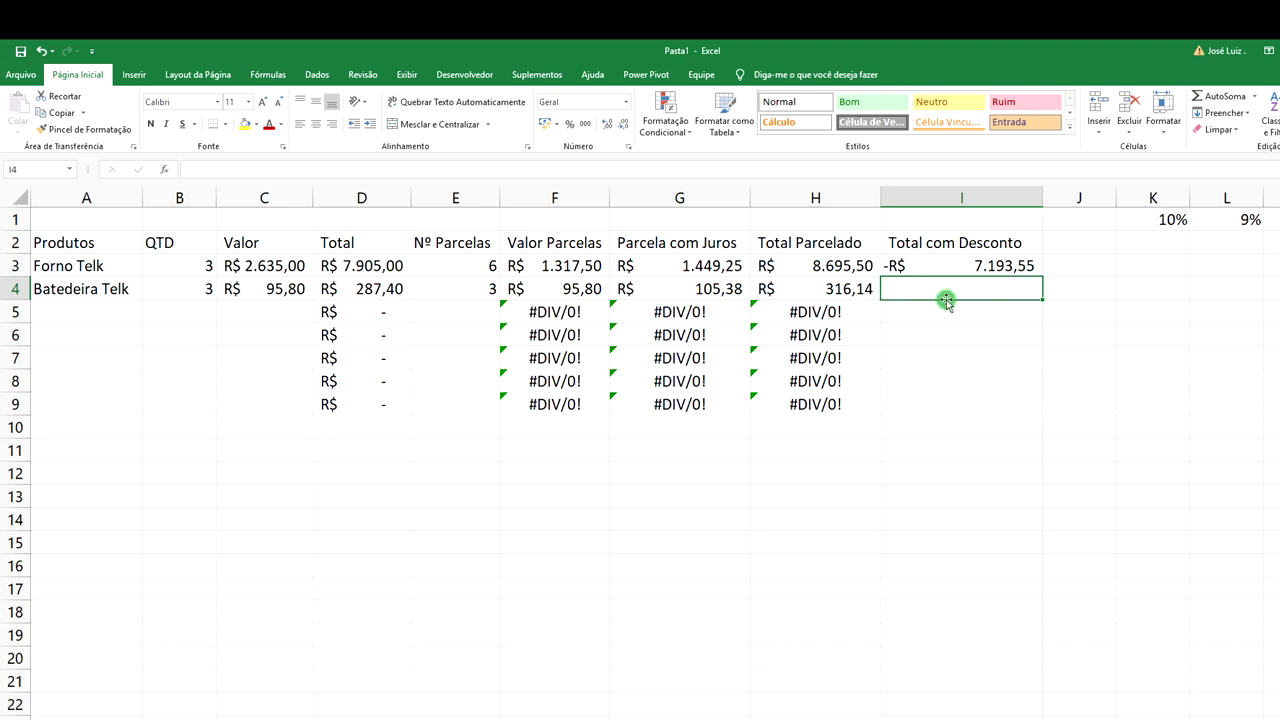
left_click(1004, 266)
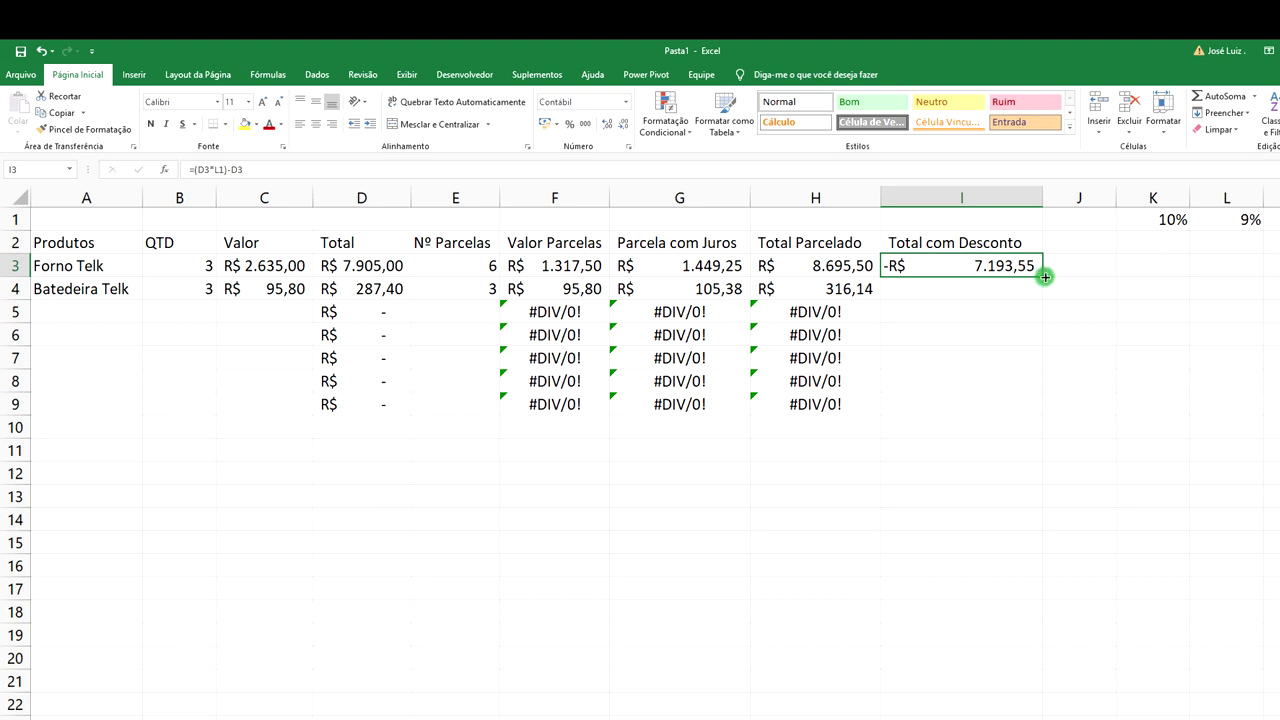
- Lock the rate in I3's discount formula as $L$1 and fill it to I9, giving I4 -R$ 261,53
left_click_drag(1044, 277, 1037, 397)
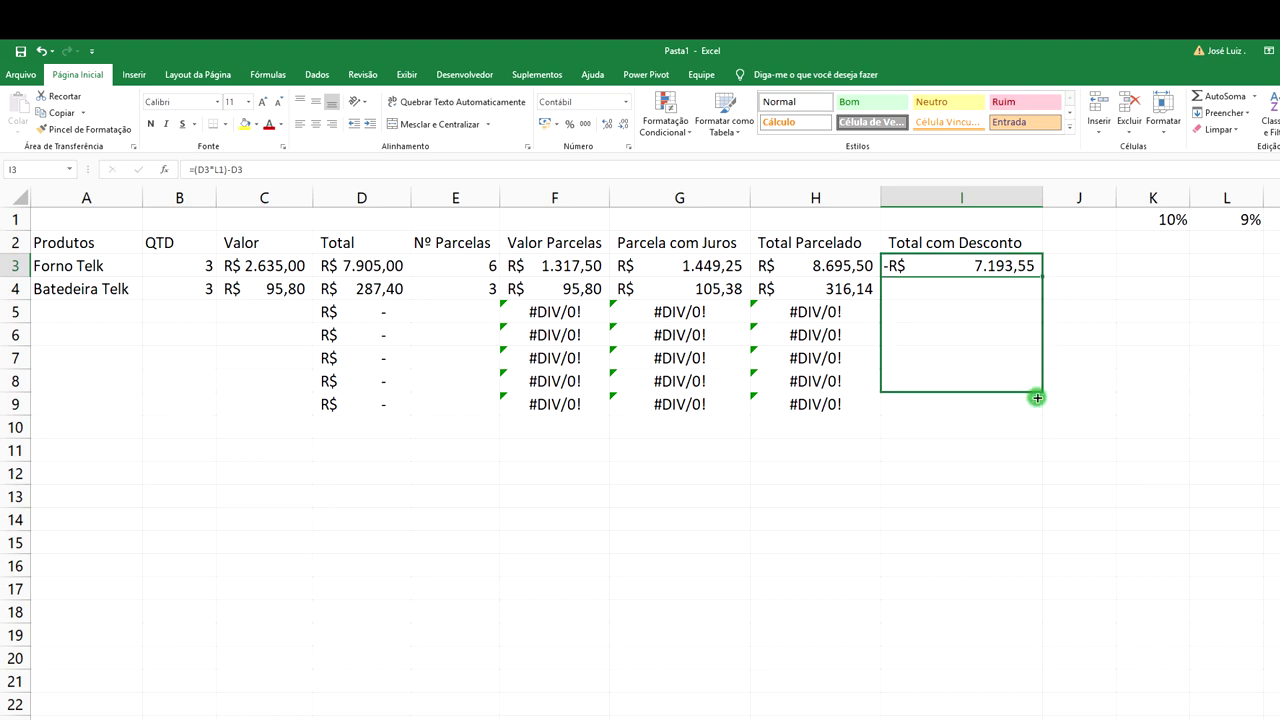
left_click_drag(1037, 397, 1037, 405)
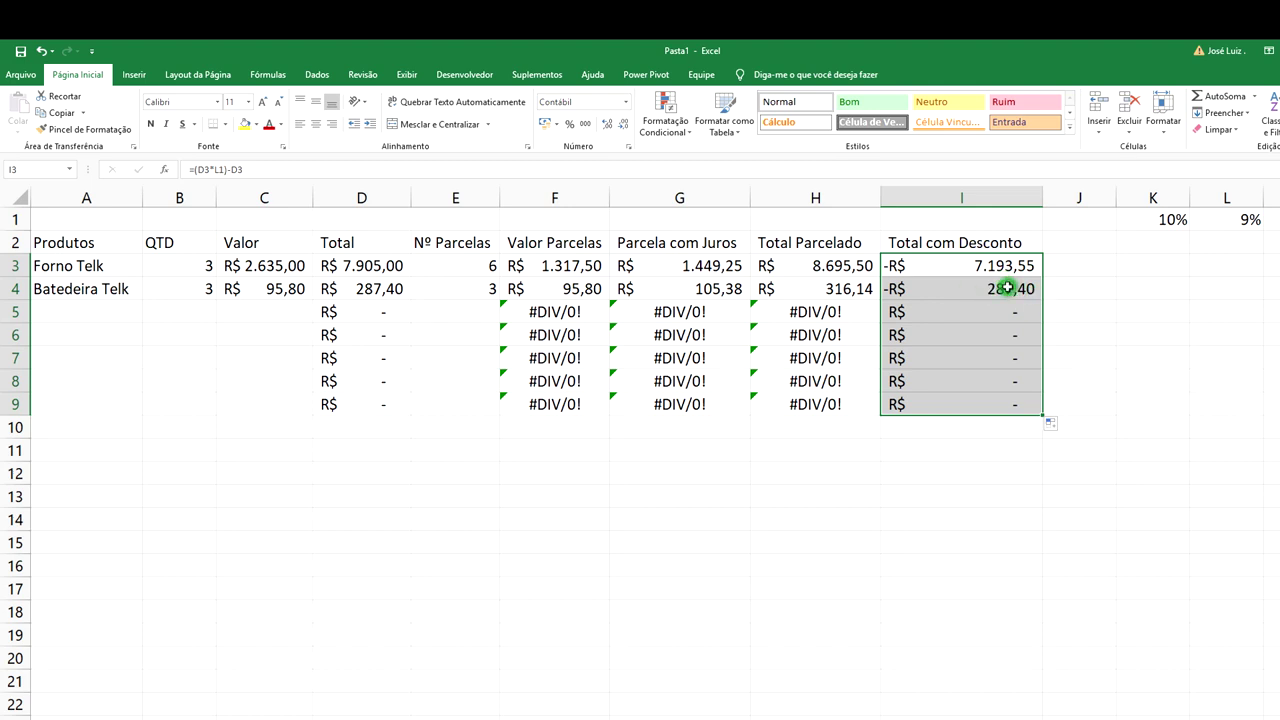
left_click(1002, 293)
left_click(998, 270)
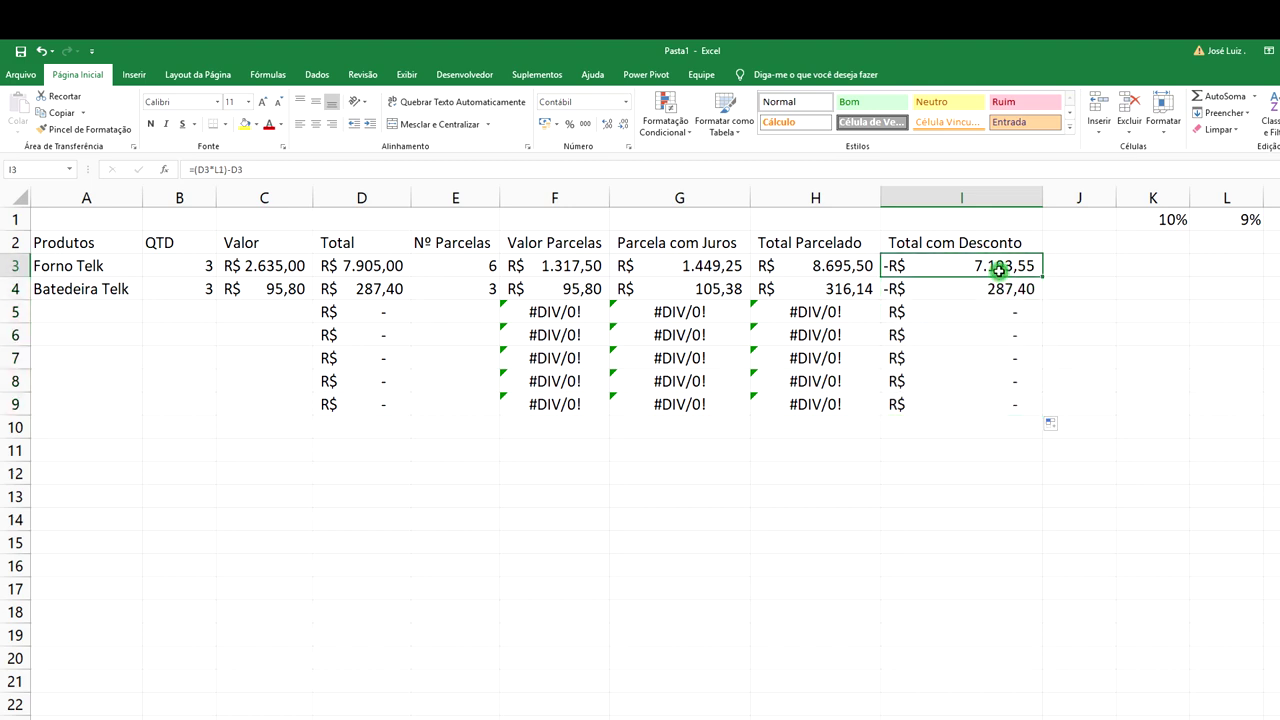
left_click(218, 170)
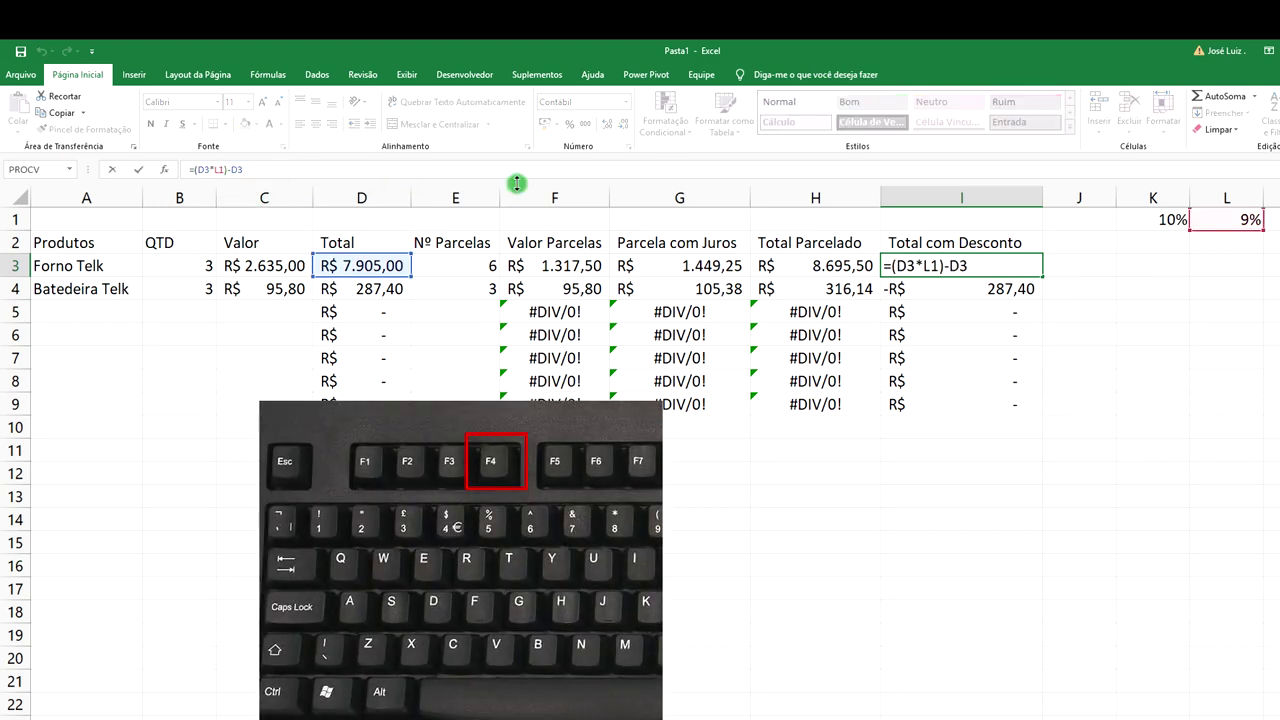
key("F4")
key("Return")
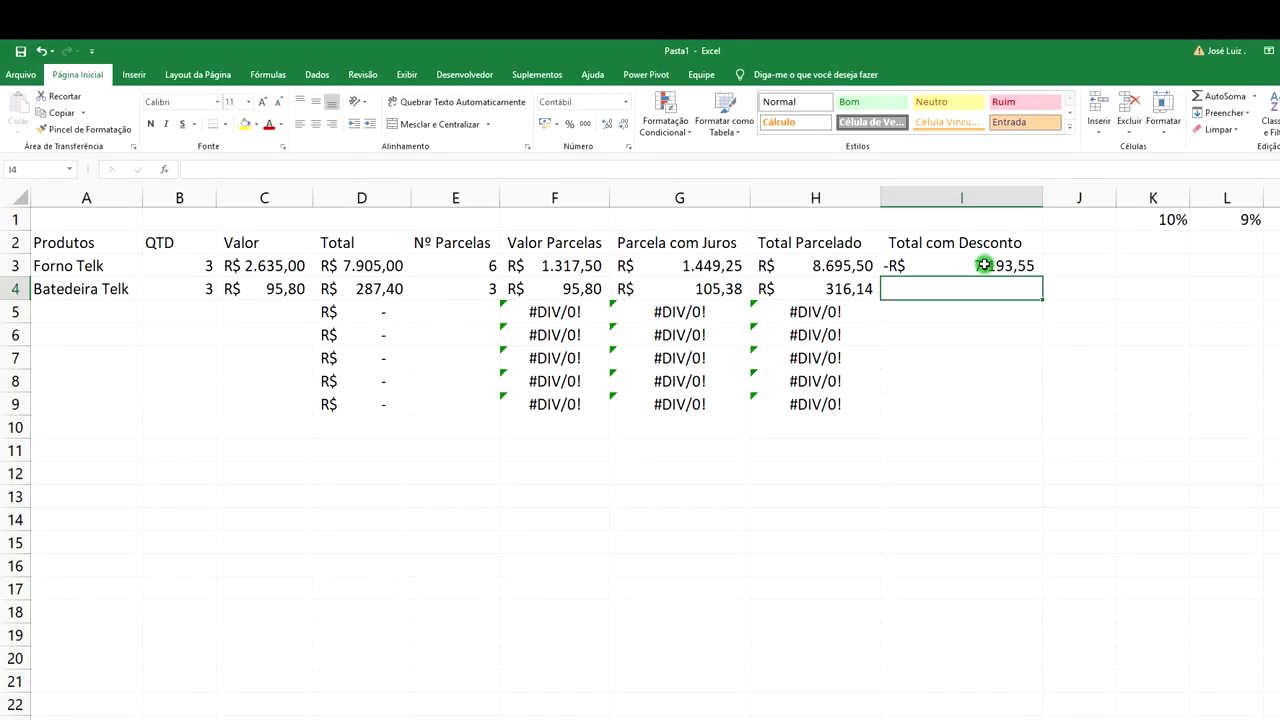
left_click(983, 266)
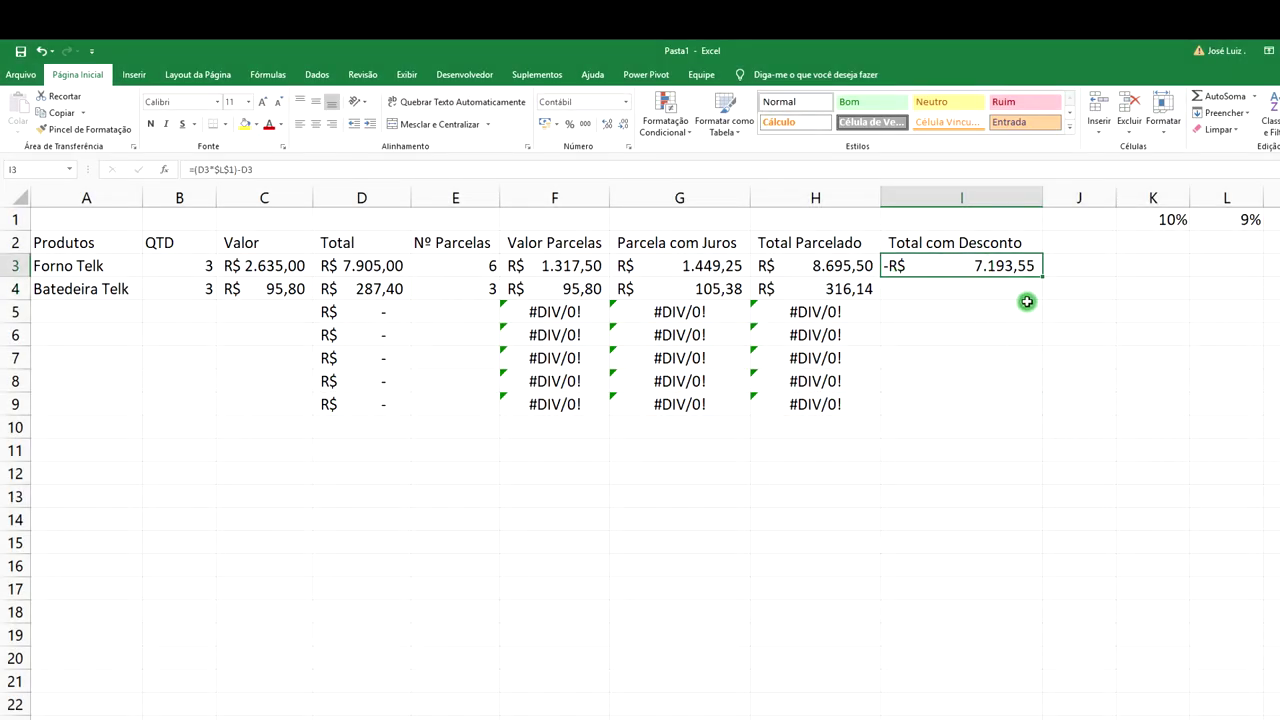
left_click_drag(1043, 276, 1033, 408)
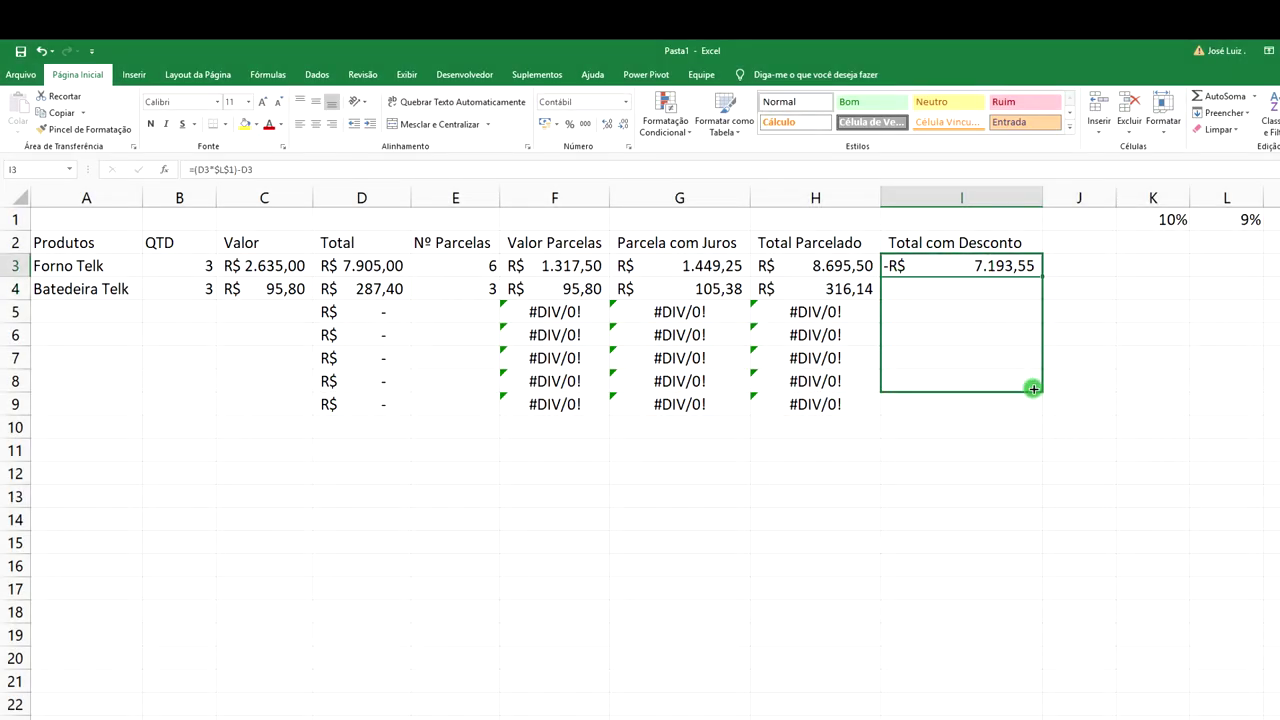
left_click(1131, 287)
left_click(1080, 311)
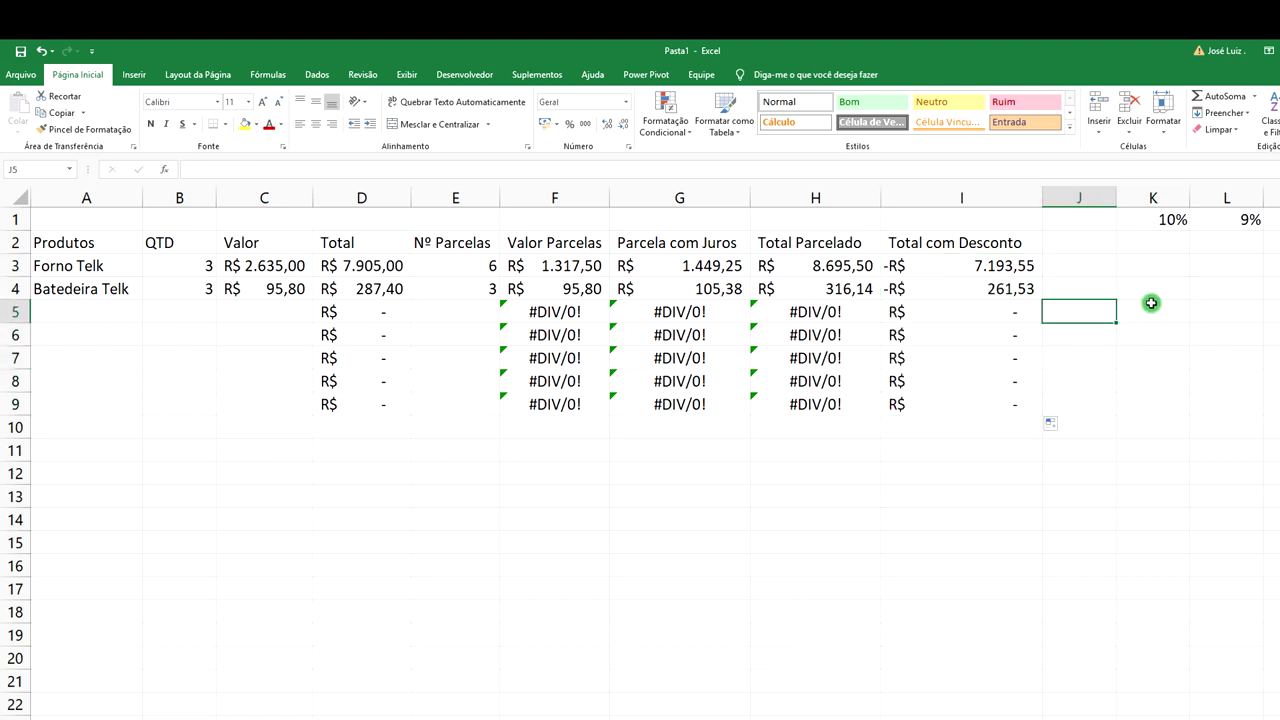
left_click(1003, 287)
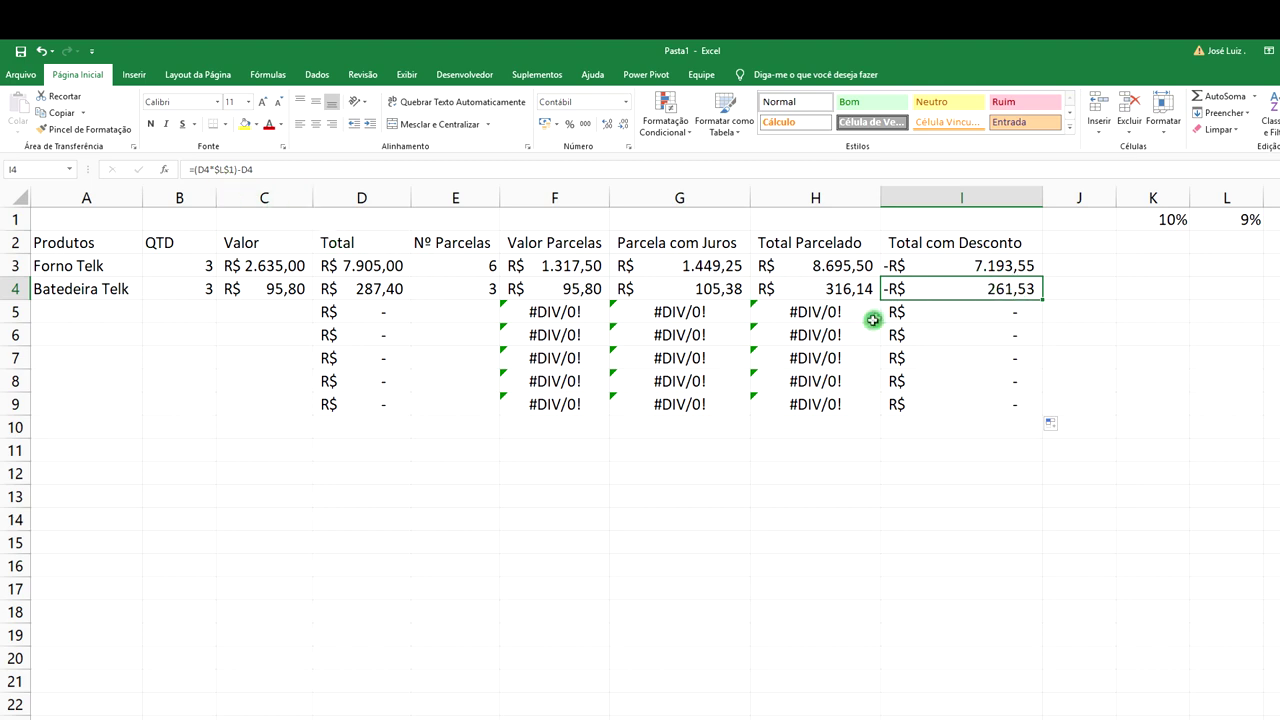
left_click(984, 266)
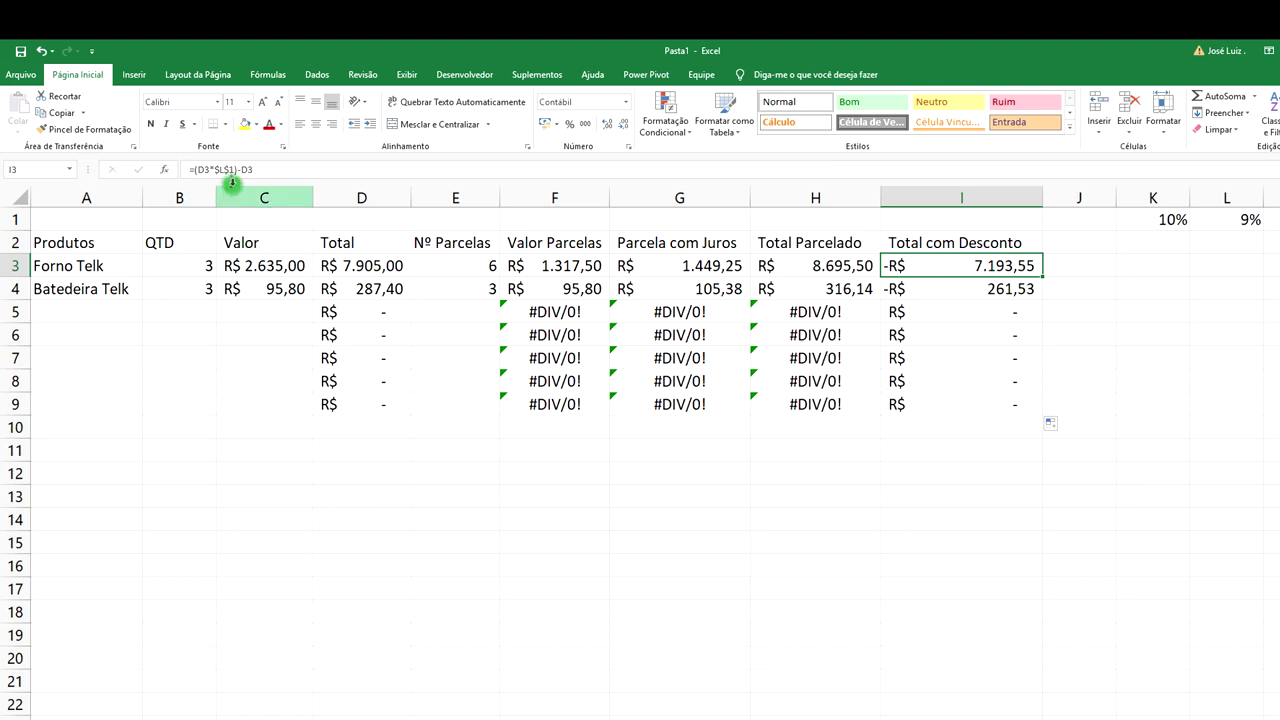
left_click(847, 292)
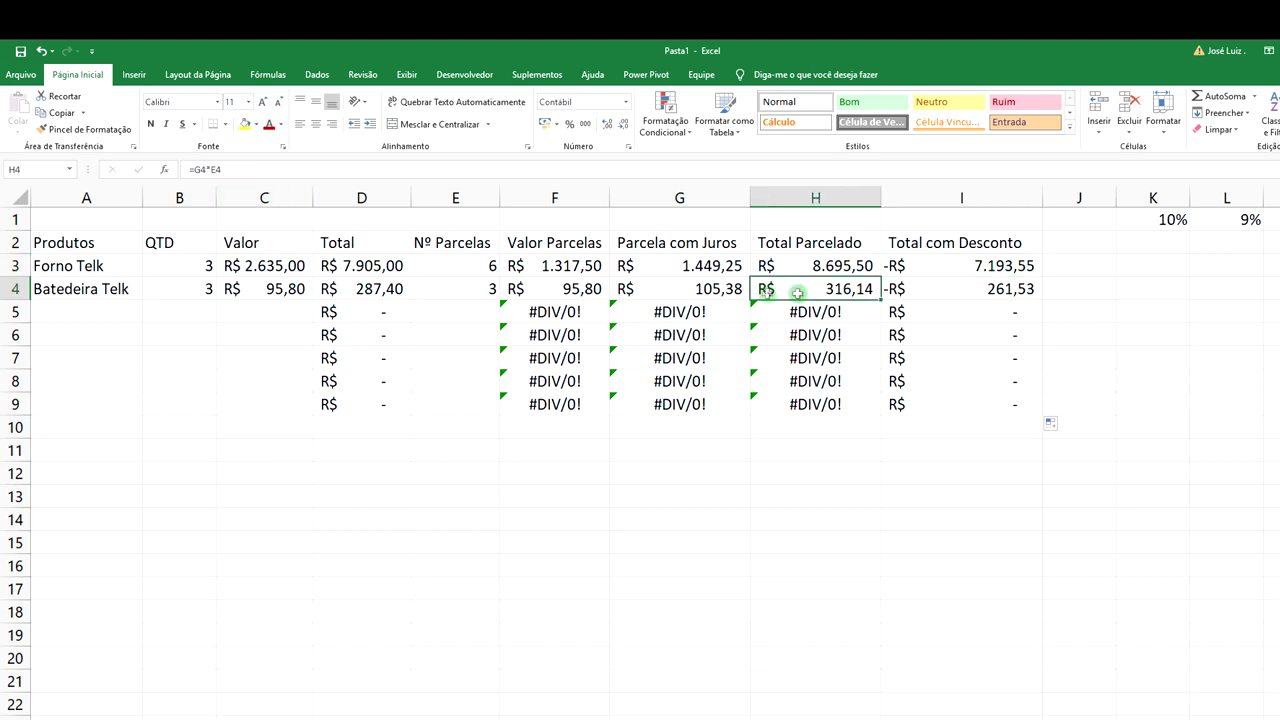
left_click(710, 291)
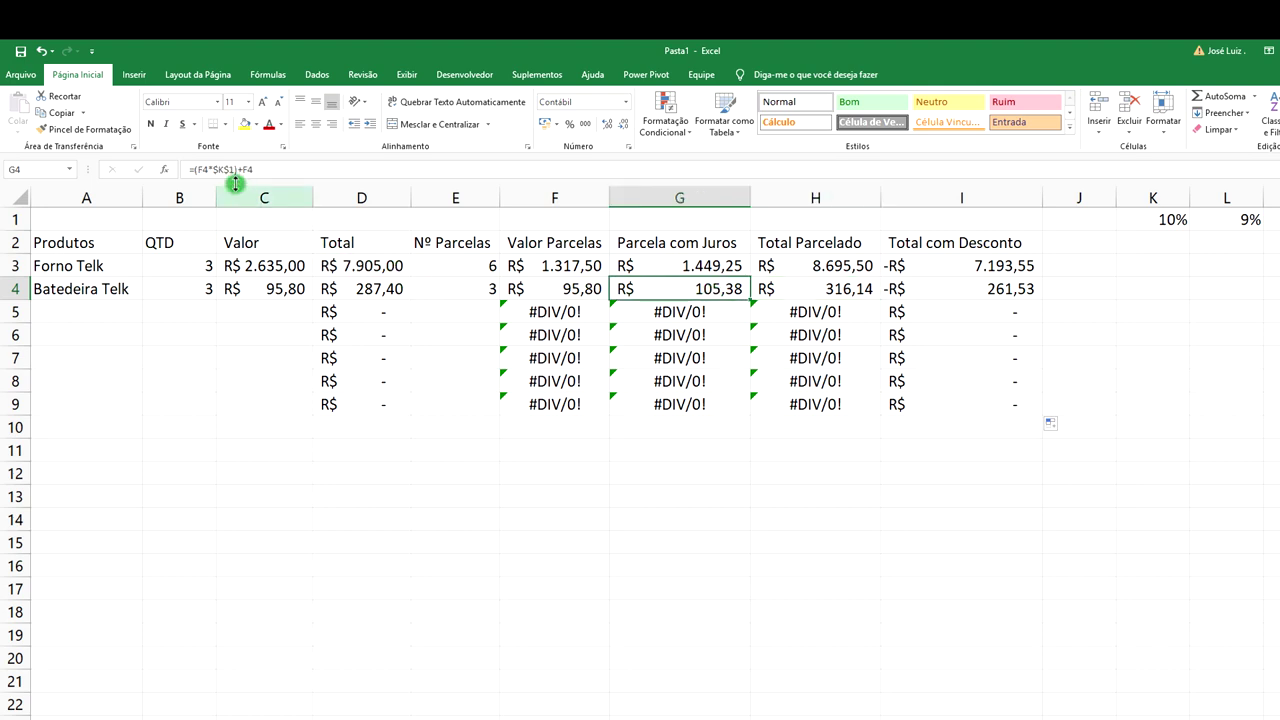
left_click(701, 267)
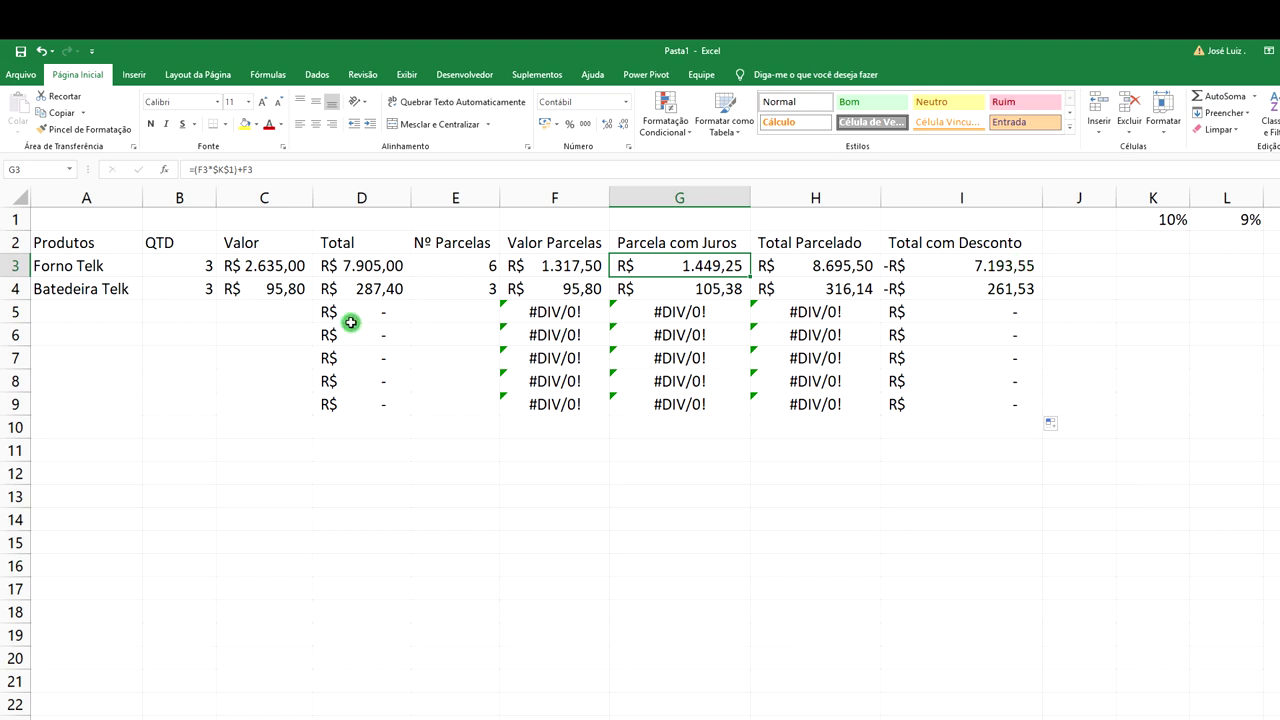
left_click(90, 316)
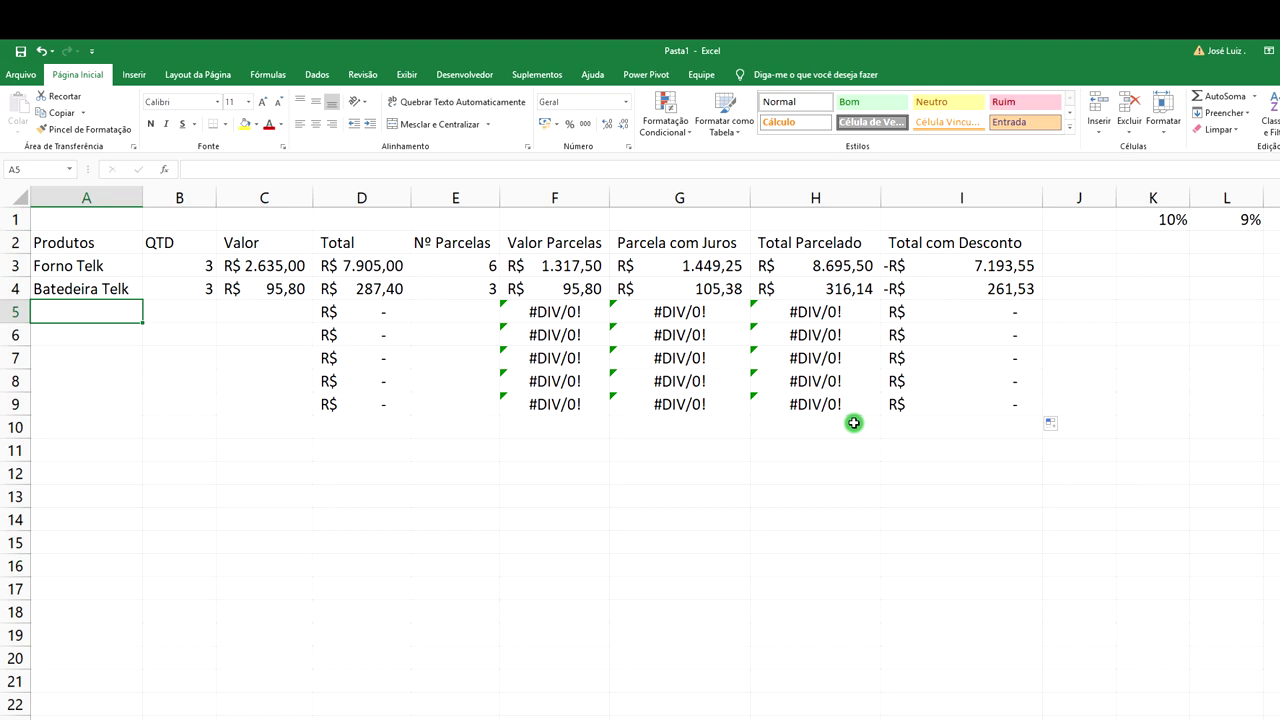
- Enter Geladeira Telk in row 5 with quantity 2, price 4500 and 15 installments
type("Geladeira")
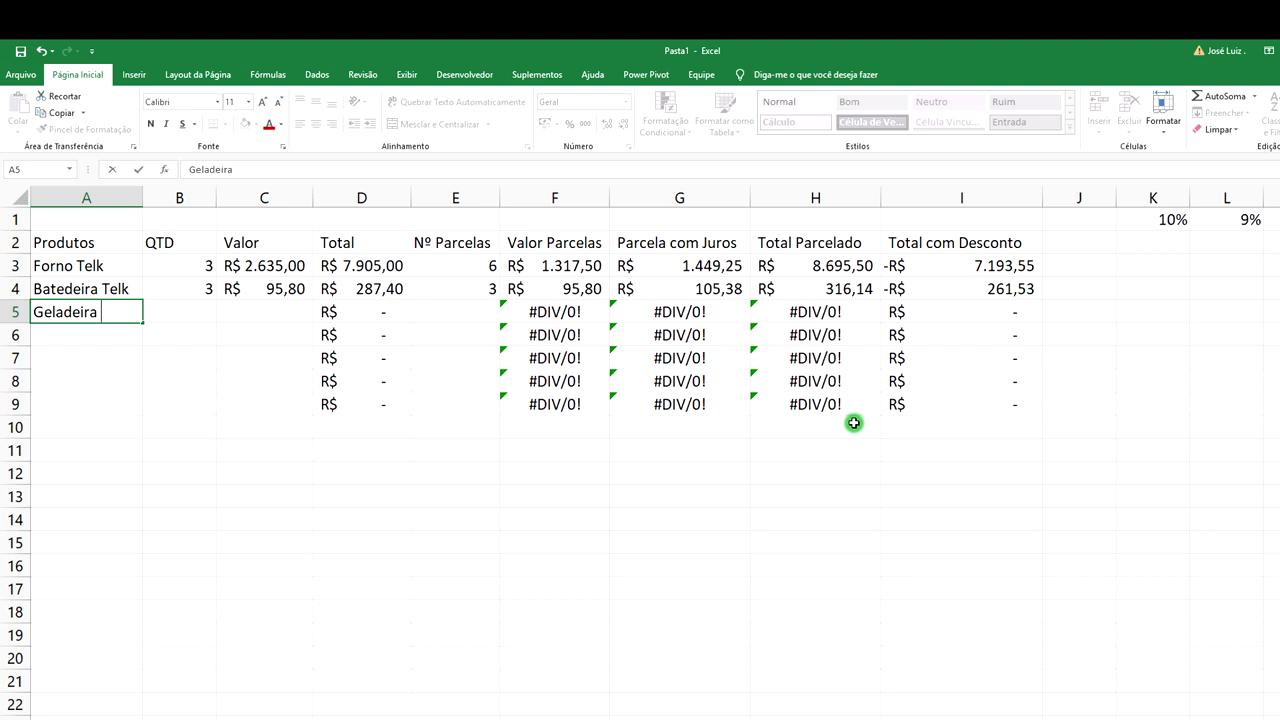
type("elk")
left_click(185, 312)
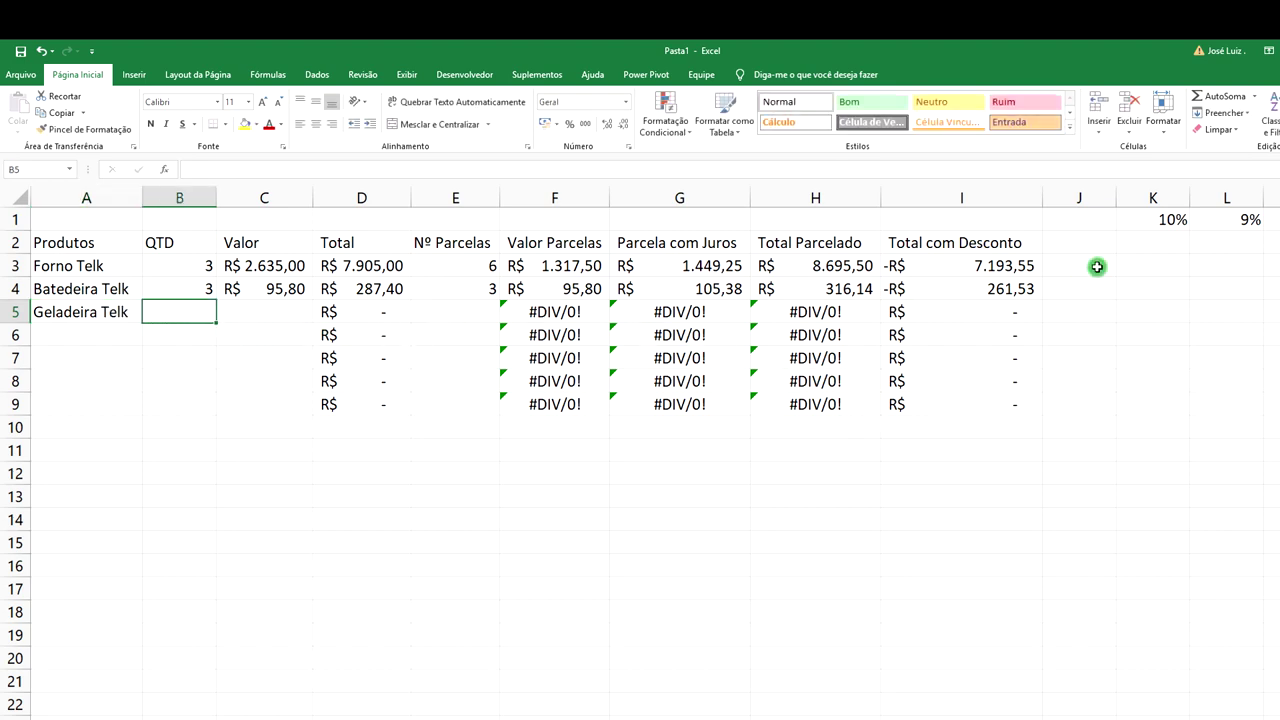
type("2")
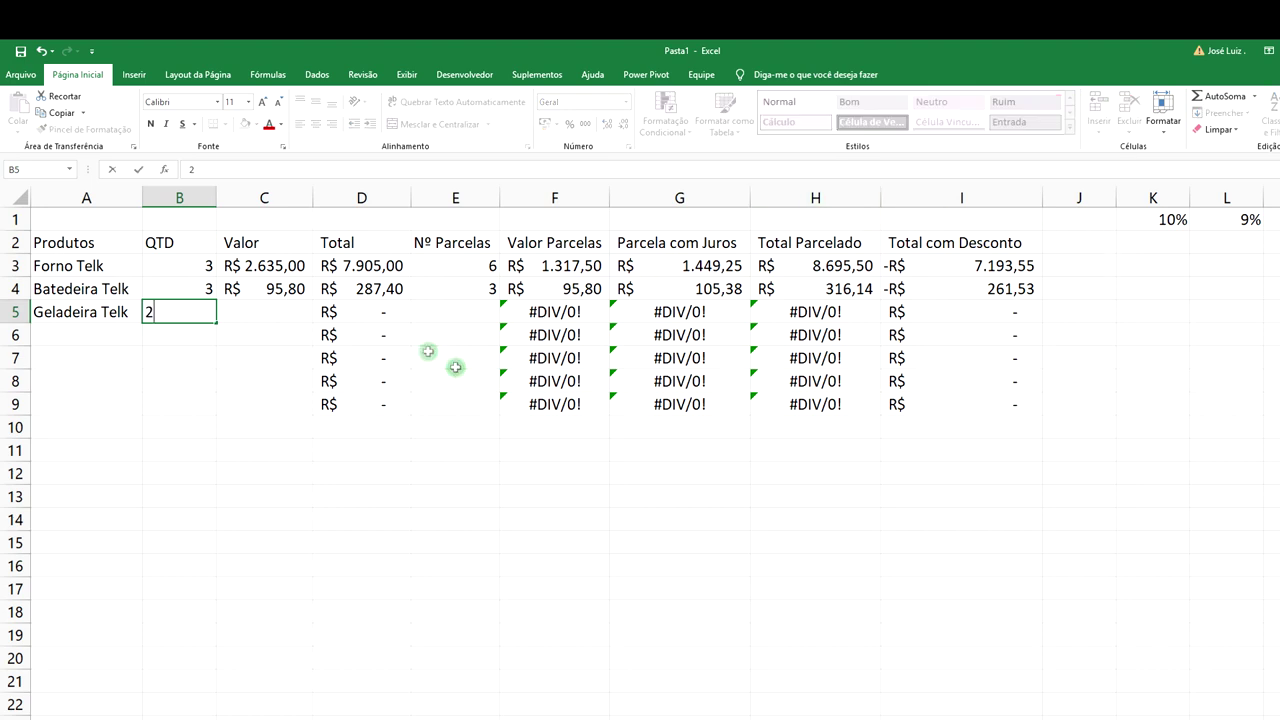
left_click(281, 312)
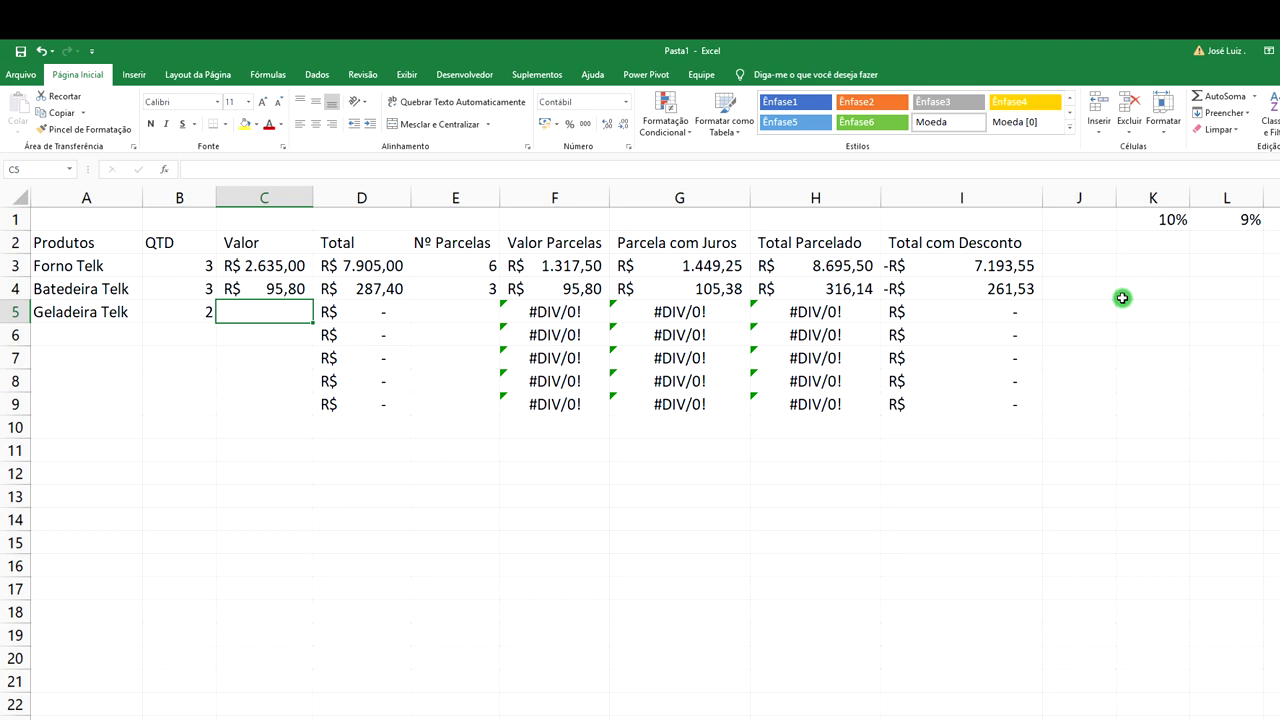
type("4")
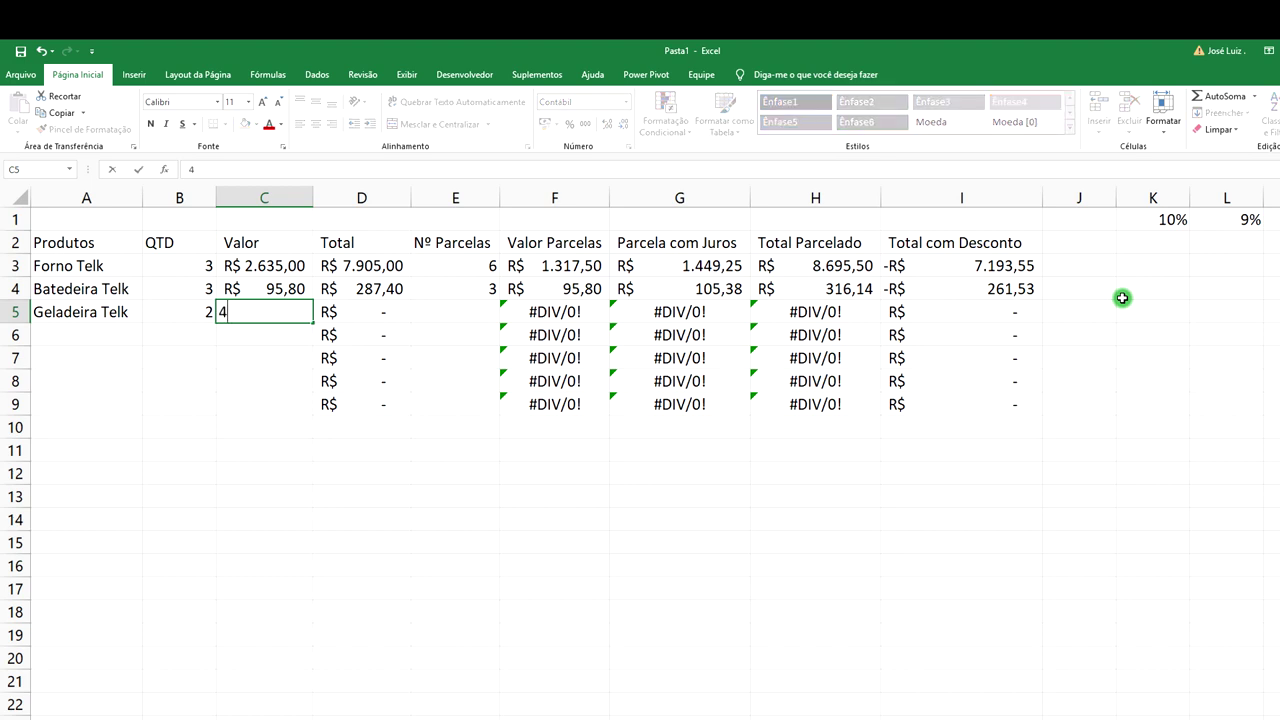
type("500")
key("Return")
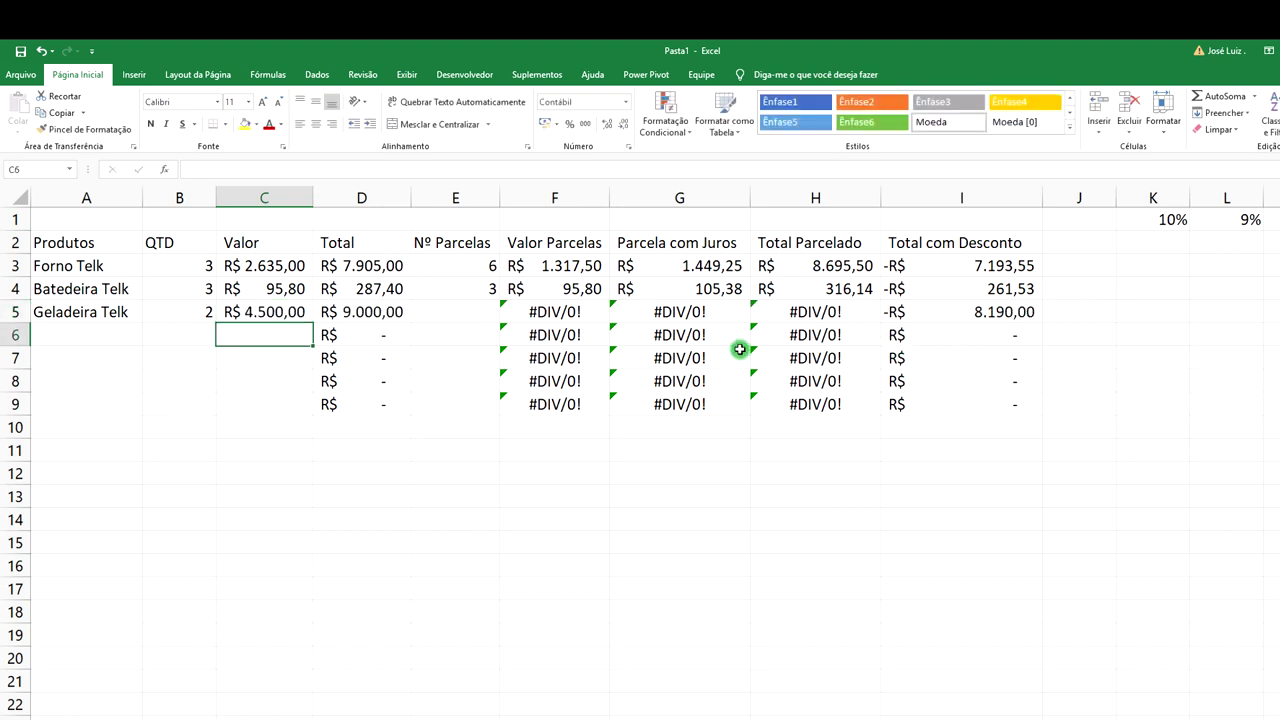
left_click(483, 315)
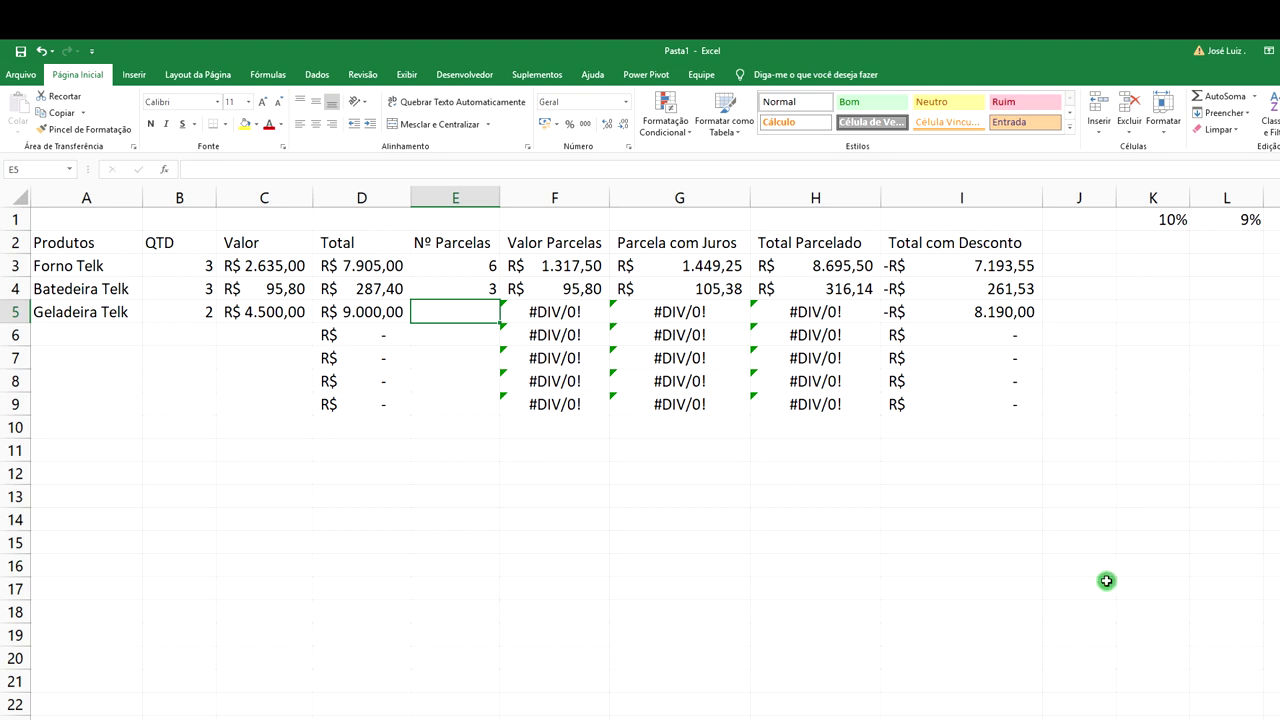
type("15")
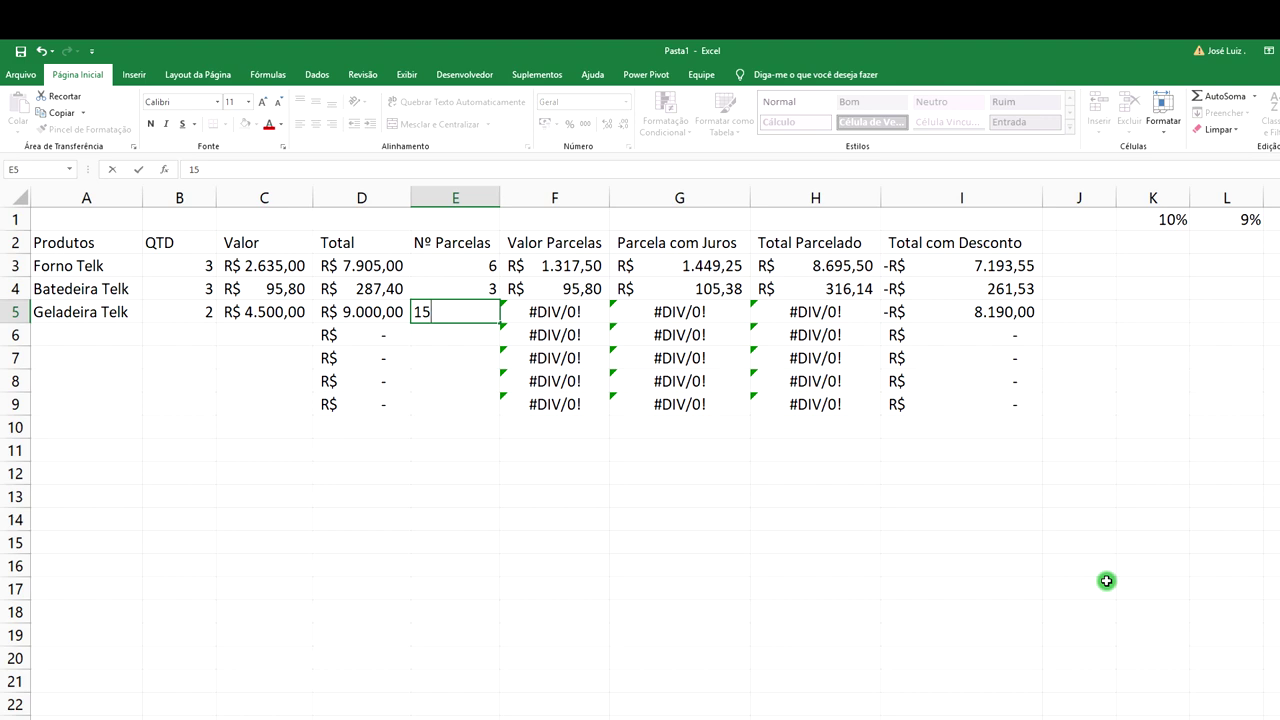
key("Return")
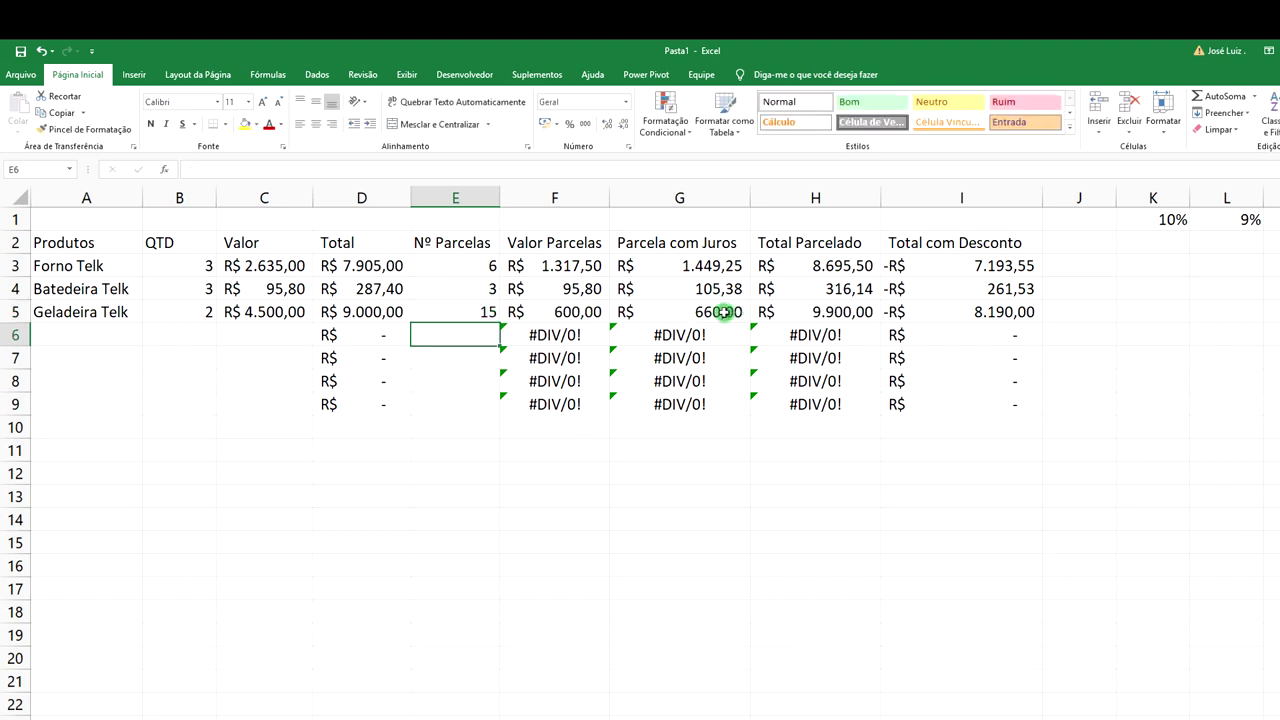
left_click(469, 312)
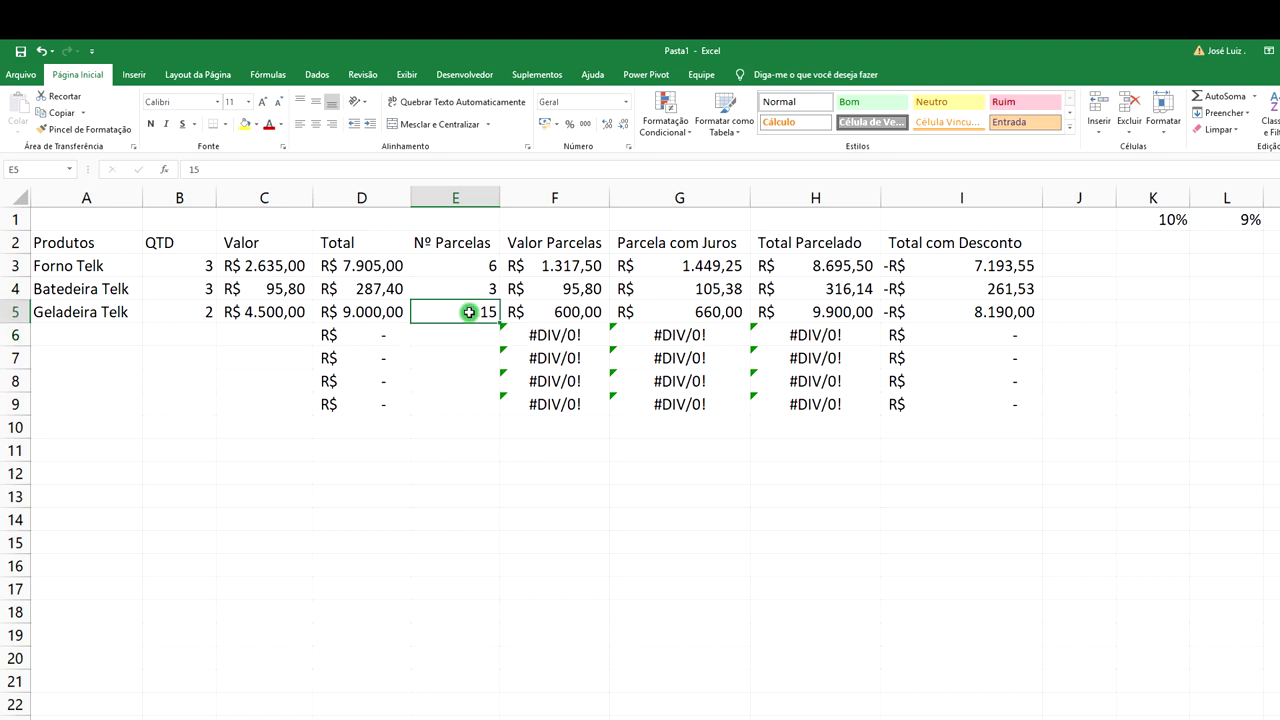
left_click(578, 314)
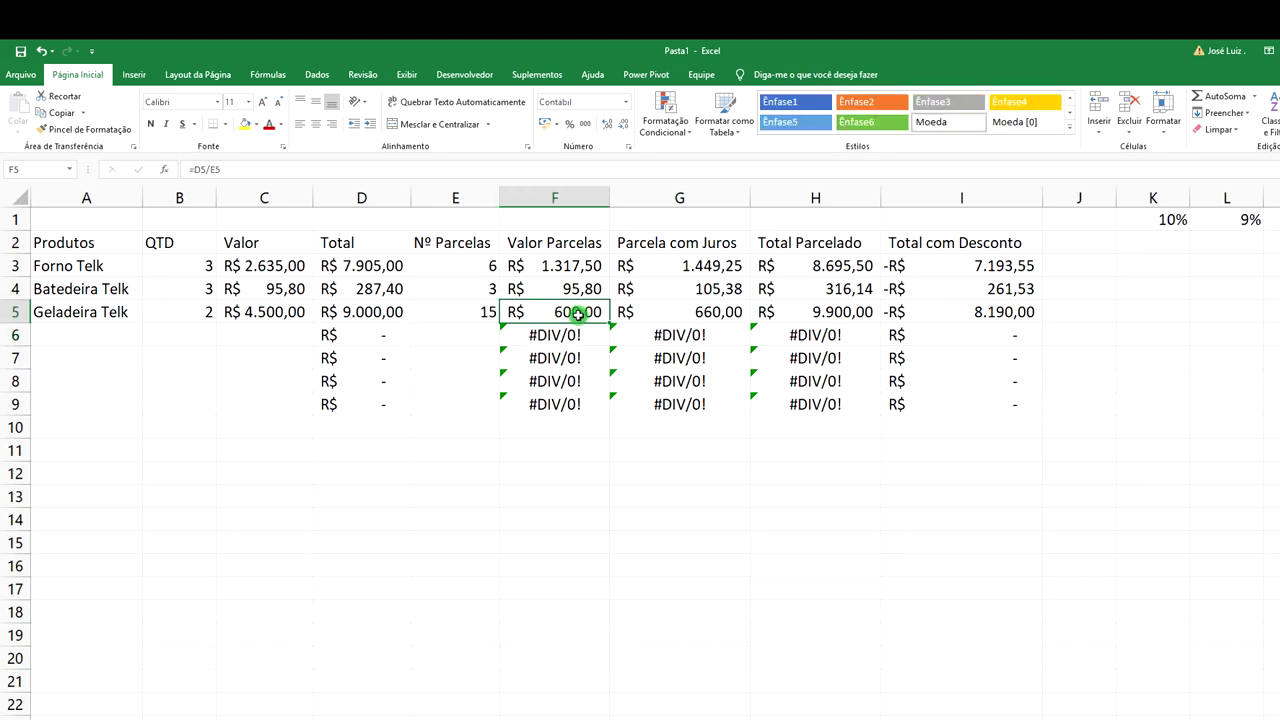
left_click(718, 316)
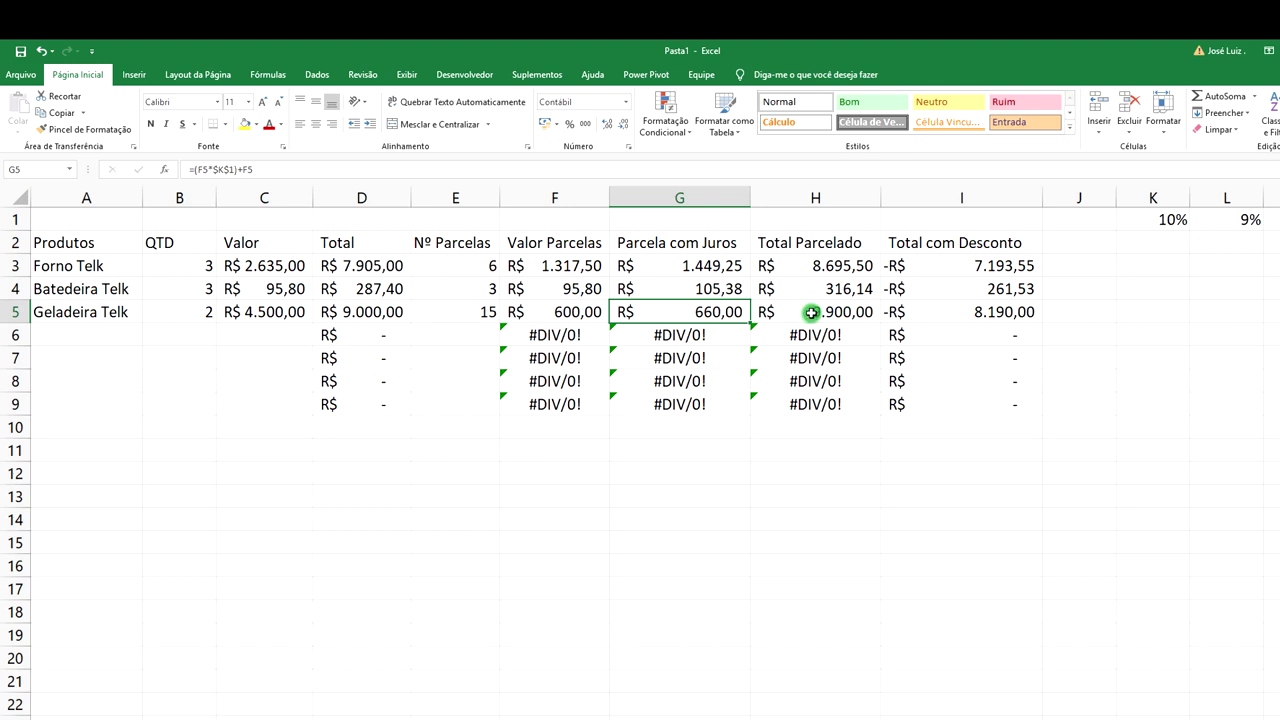
left_click(853, 316)
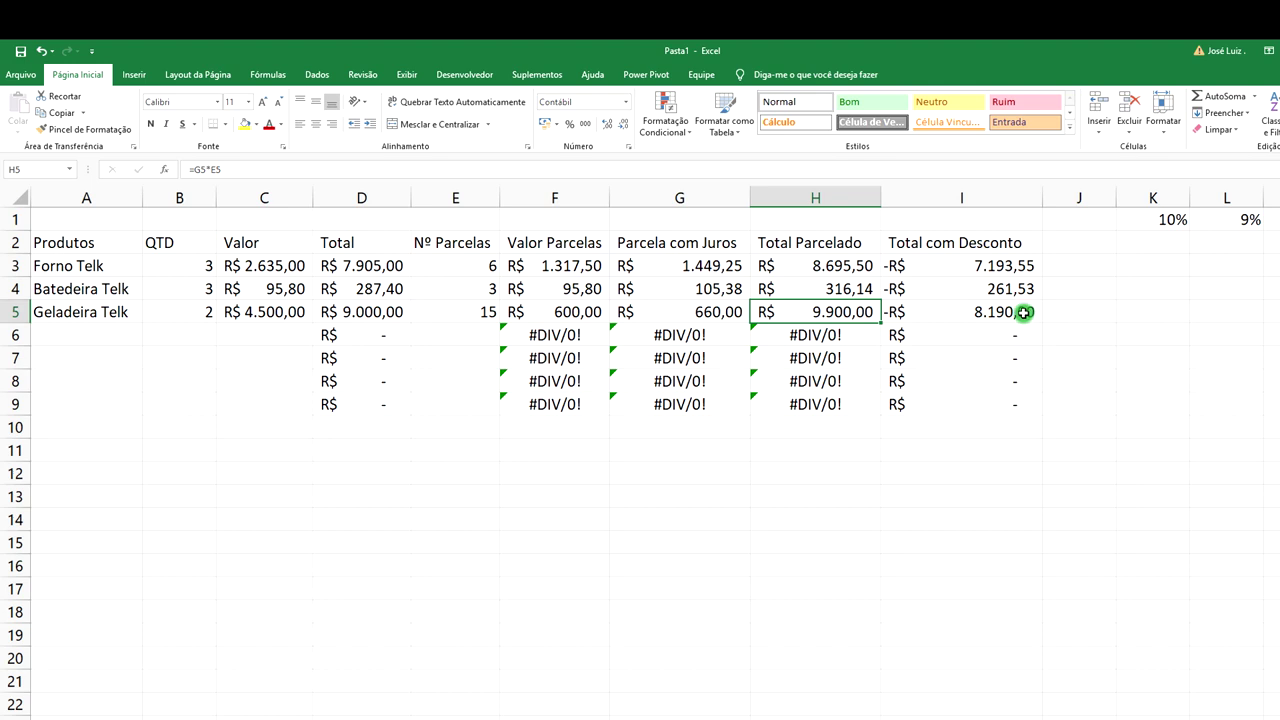
left_click(1025, 313)
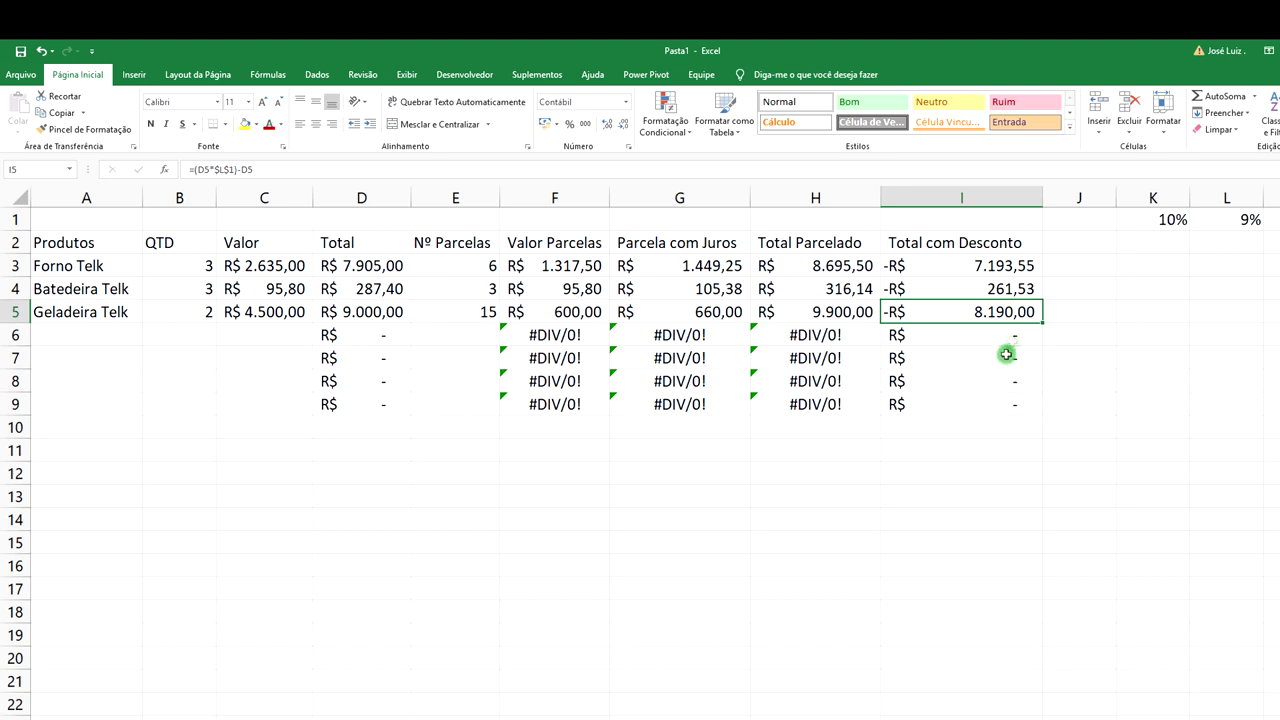
left_click(381, 313)
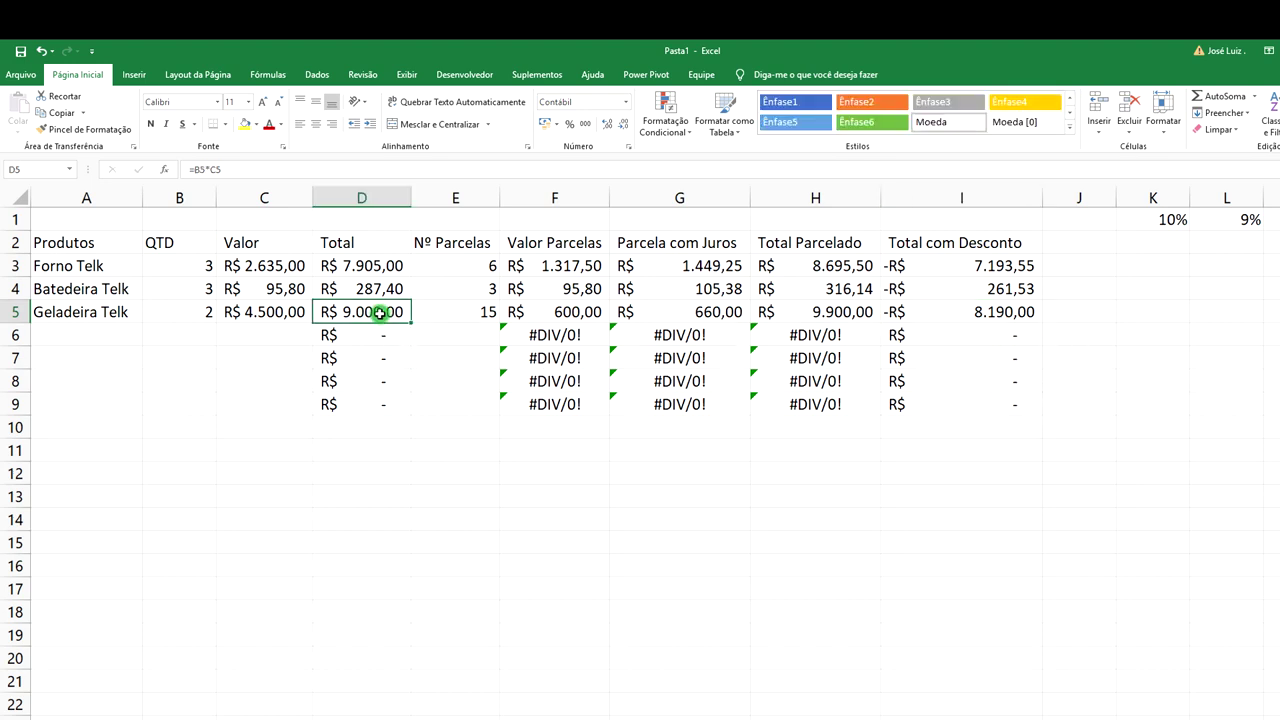
left_click(1031, 318)
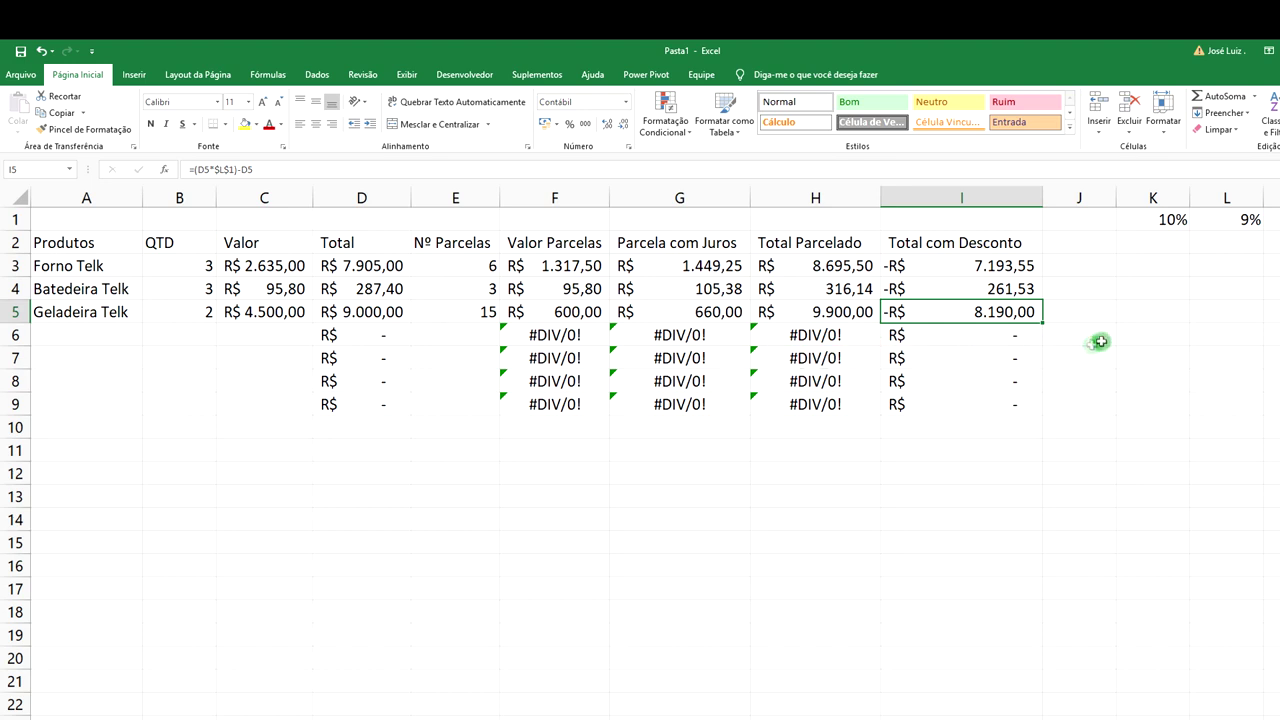
left_click(1066, 243)
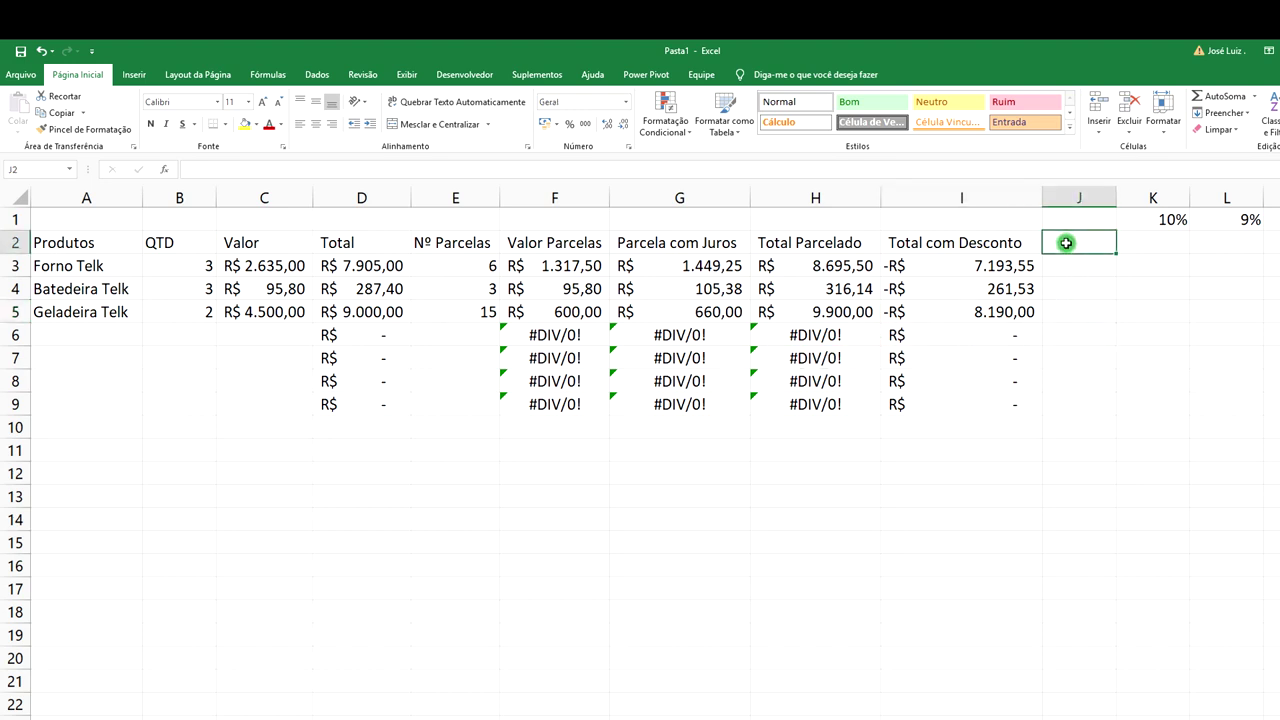
- Add the heading 'Total Final' in J2
type("Total Final")
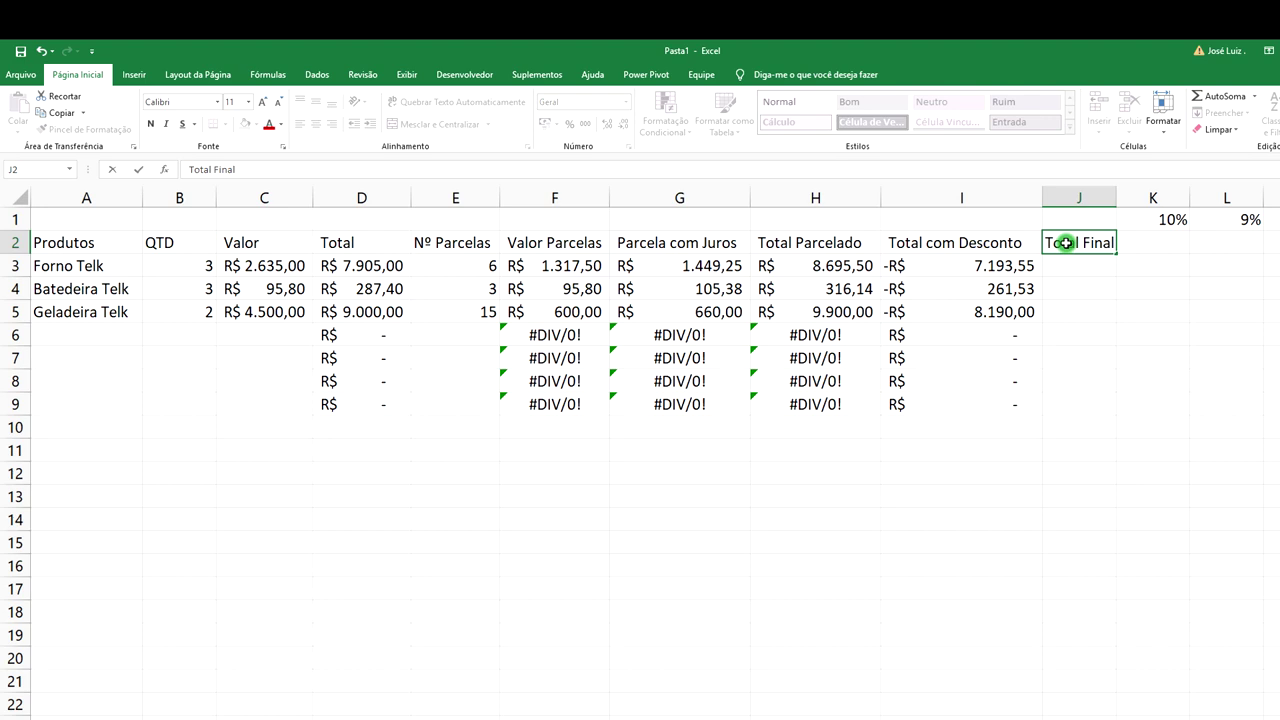
left_click(1088, 320)
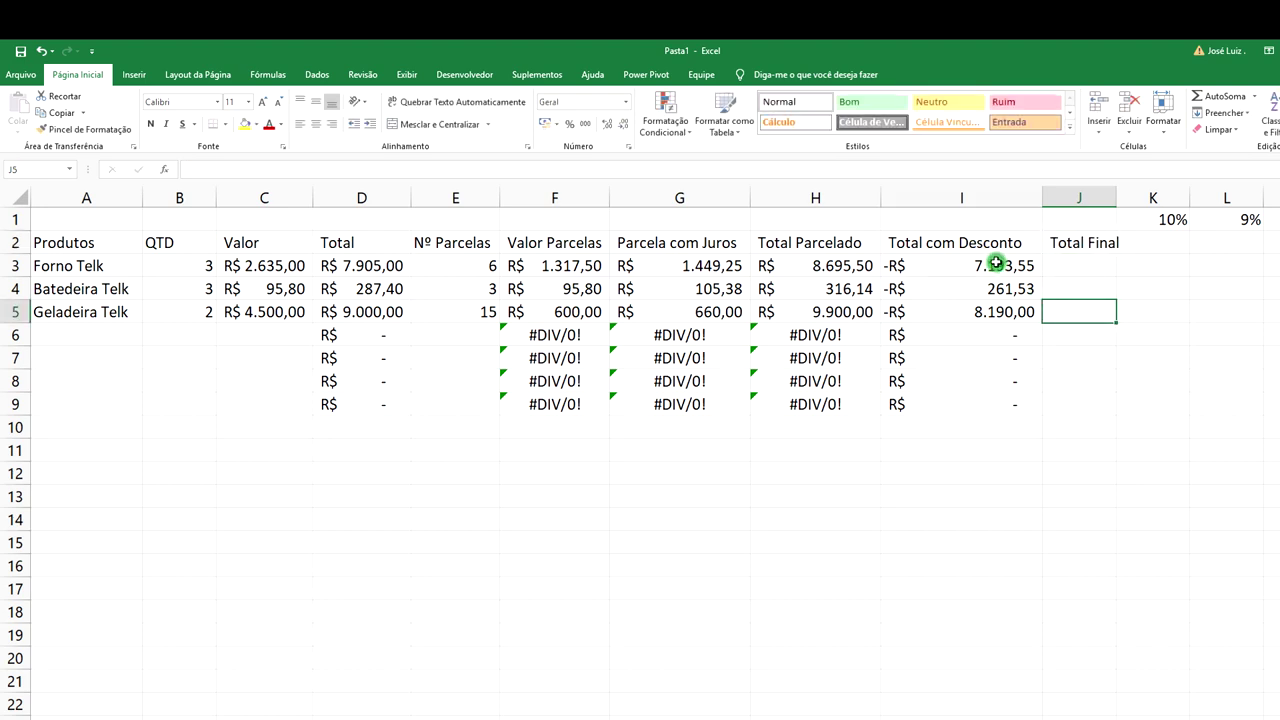
left_click(996, 263)
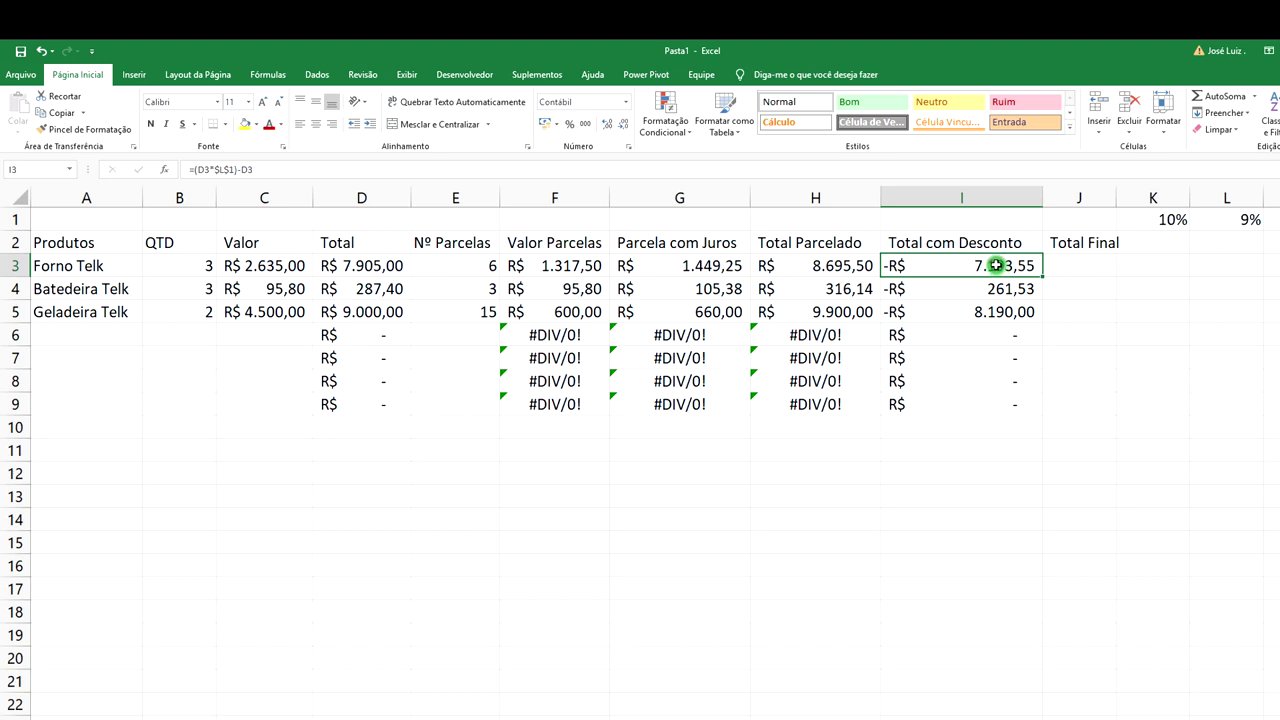
left_click_drag(996, 265, 986, 400)
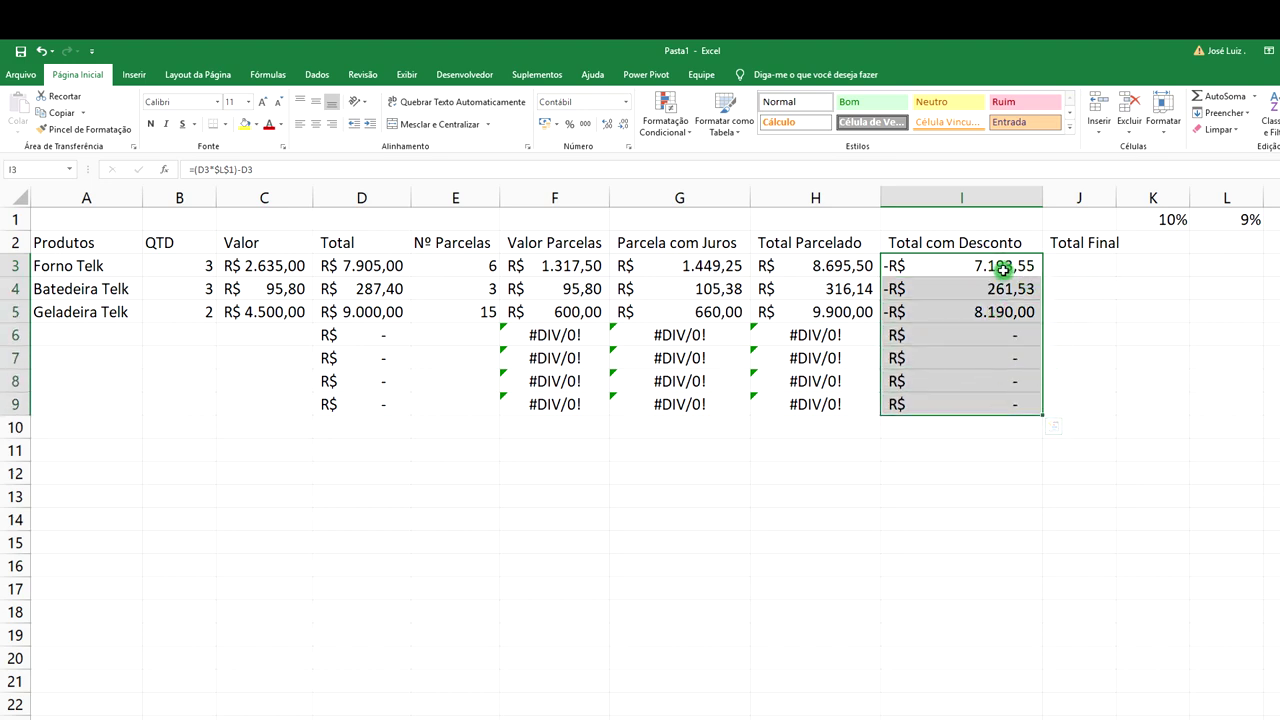
- Enter =SOMA(I3:I23) in J3 to total the discounted values
left_click(1074, 267)
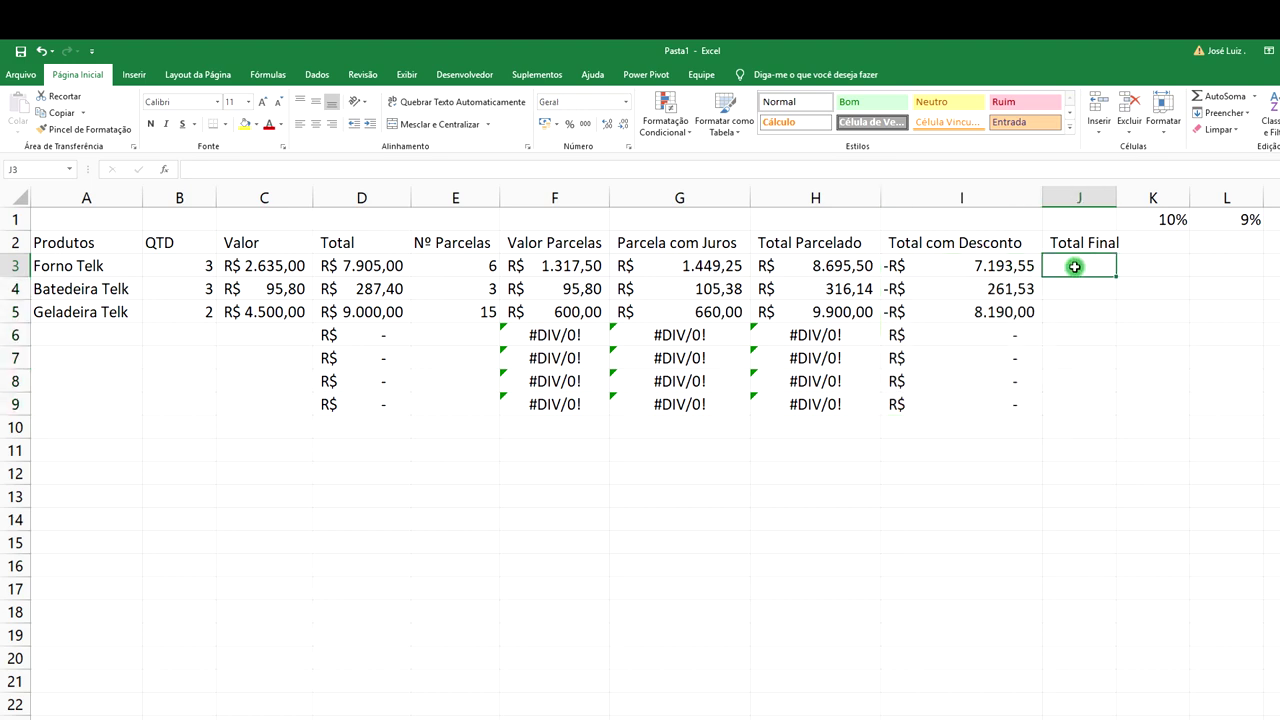
type("=")
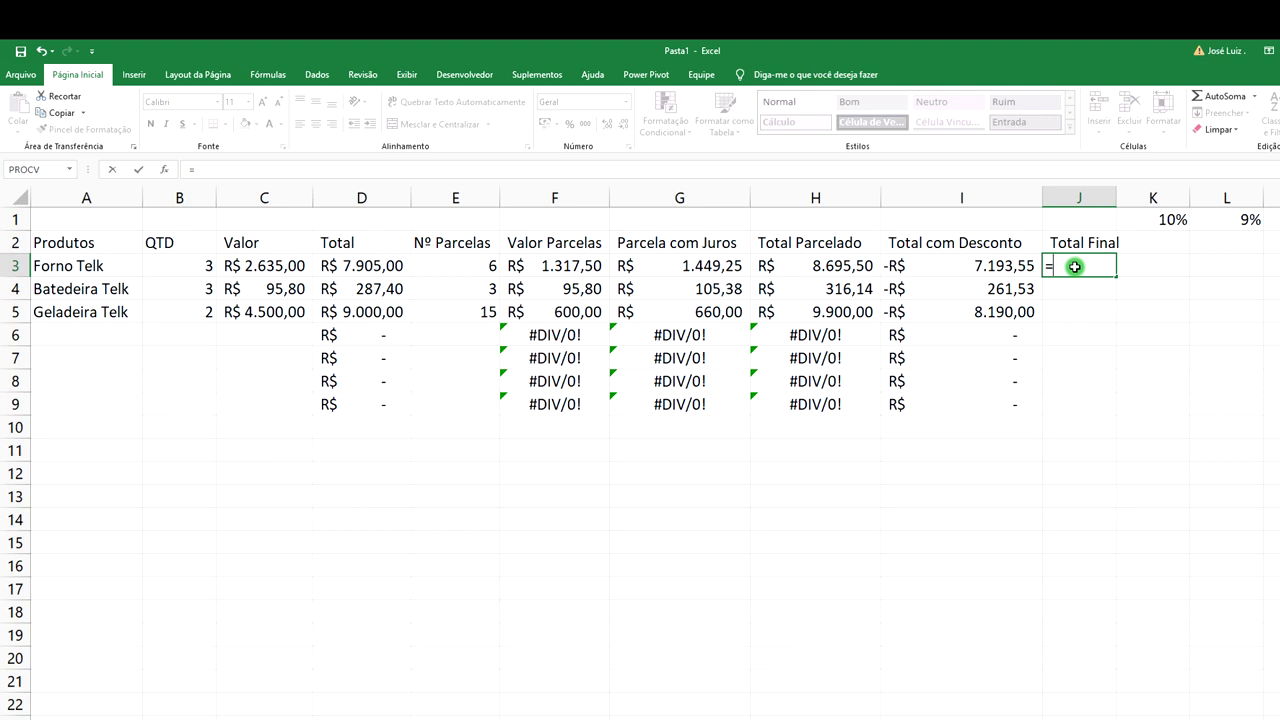
type("soma")
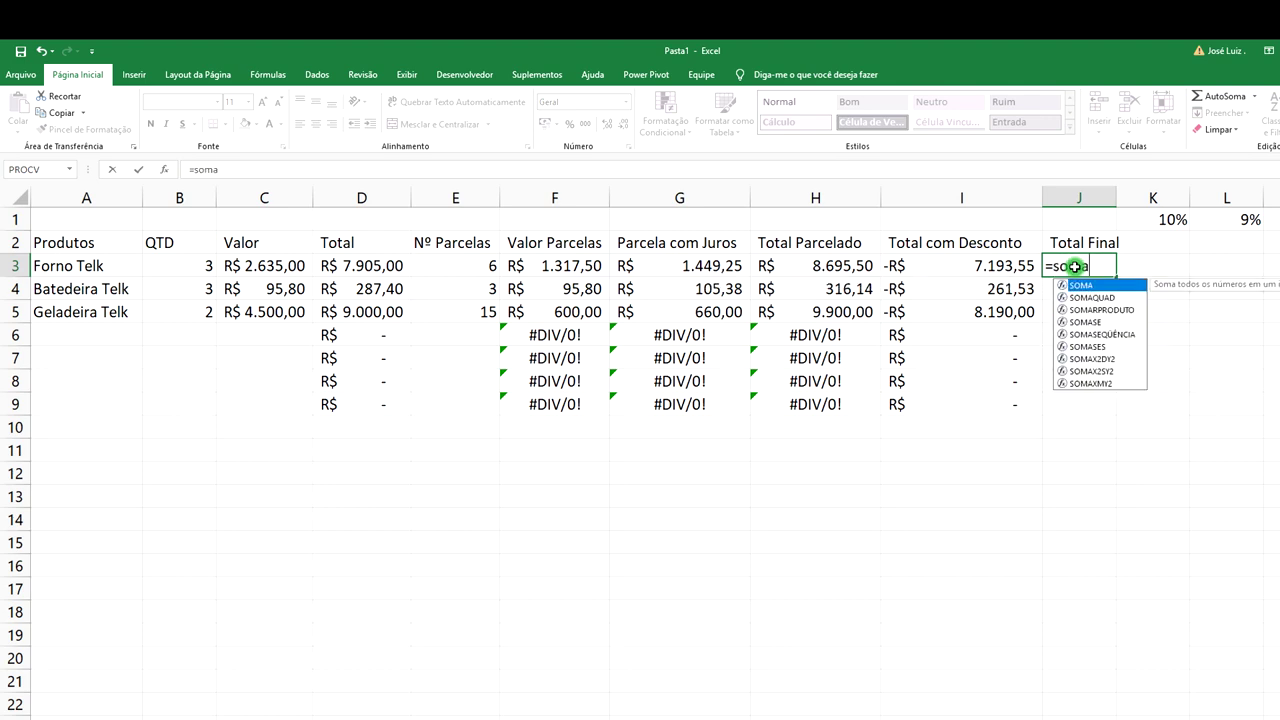
type("(")
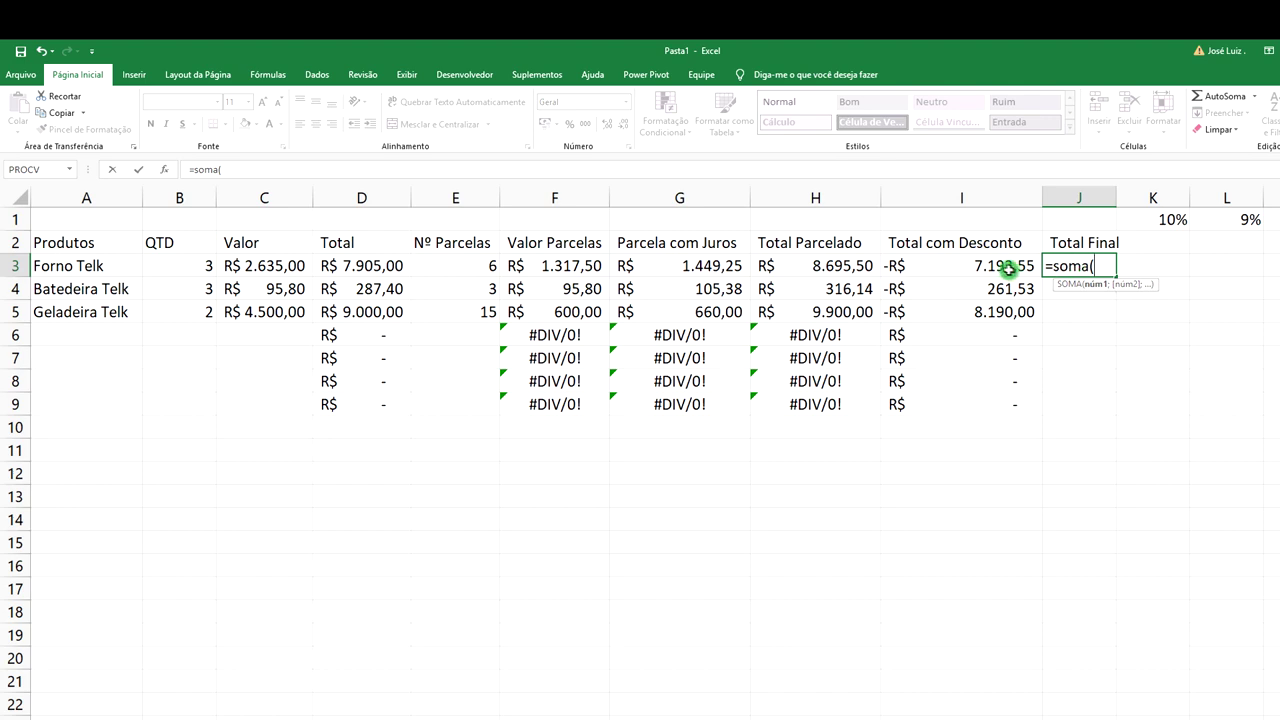
left_click(999, 265)
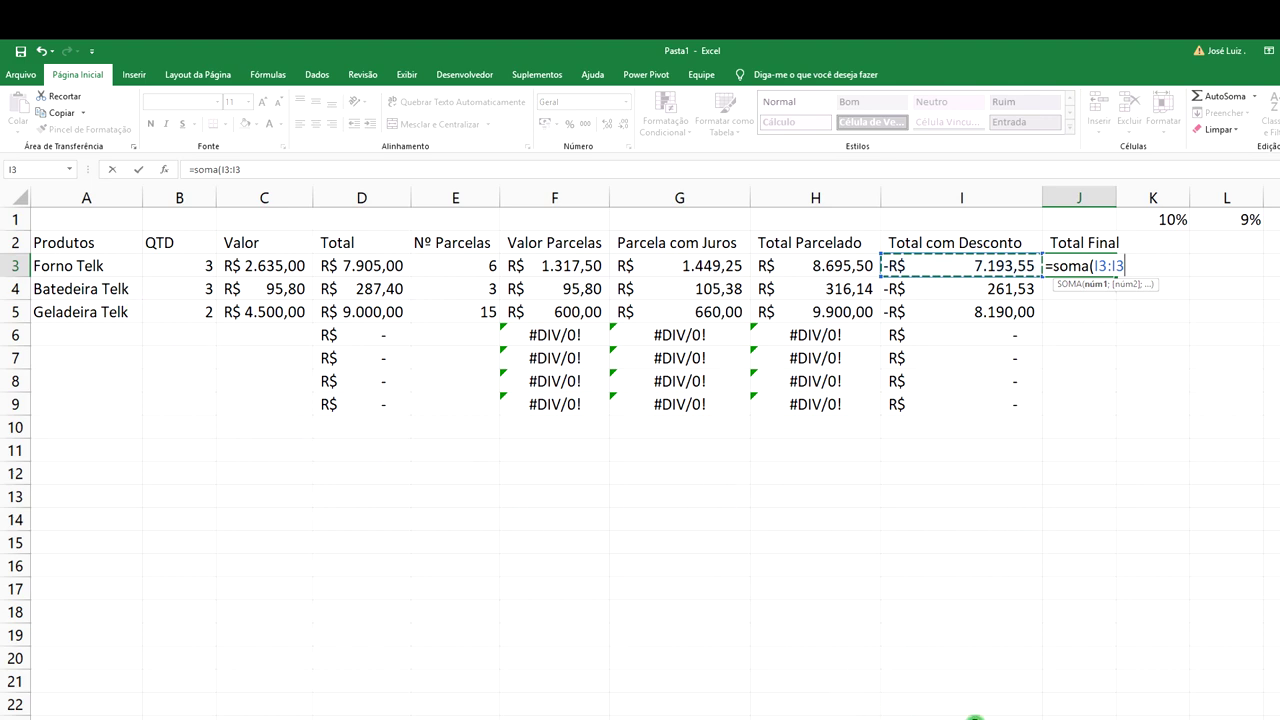
left_click(975, 718, "shift")
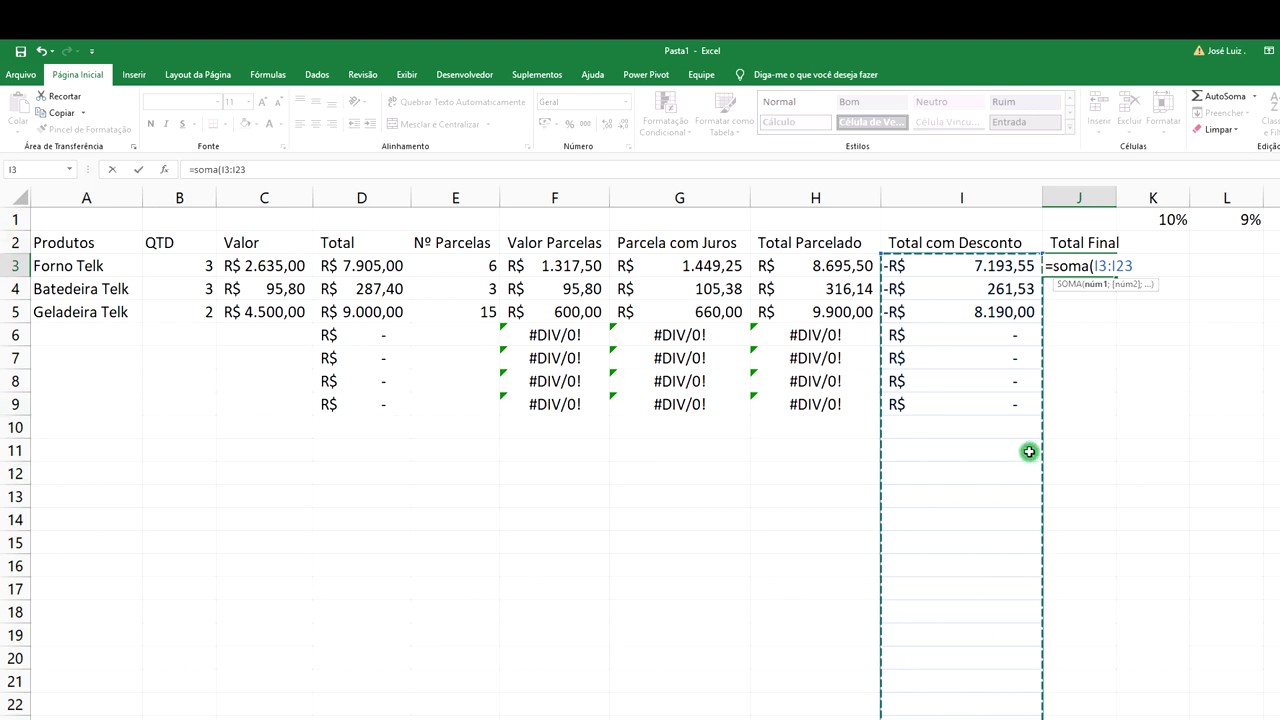
type(")")
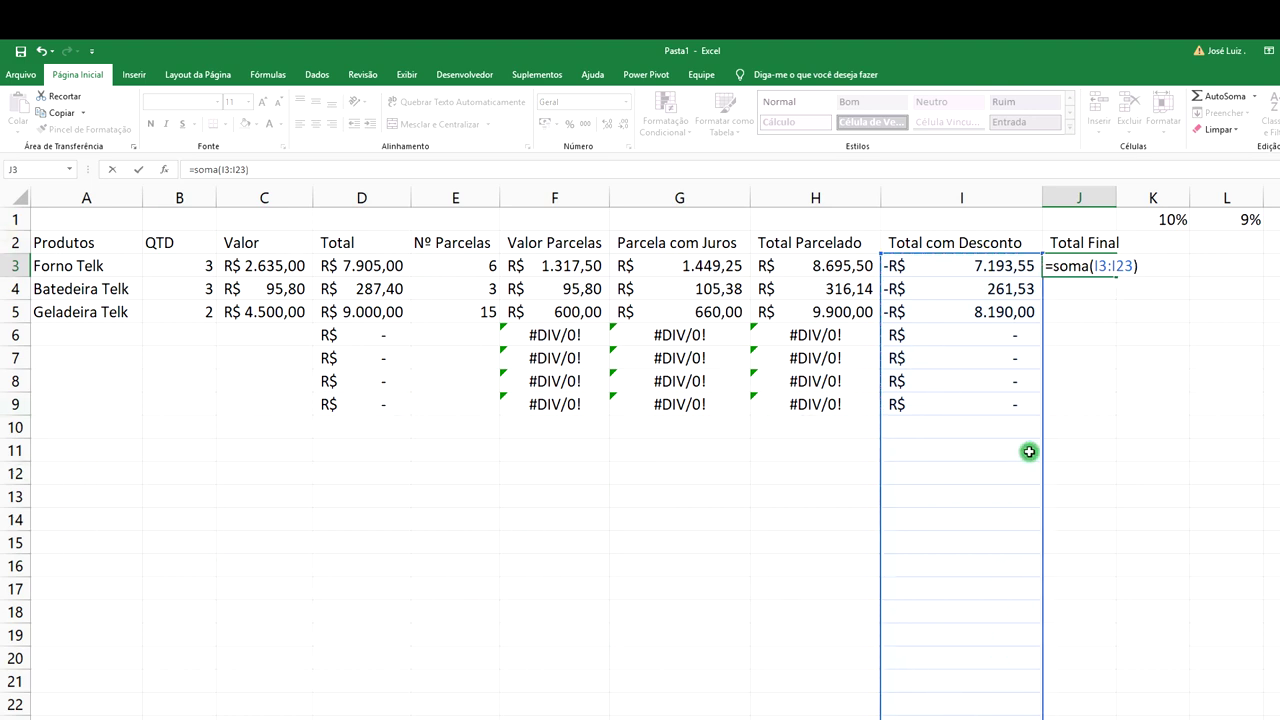
key("Return")
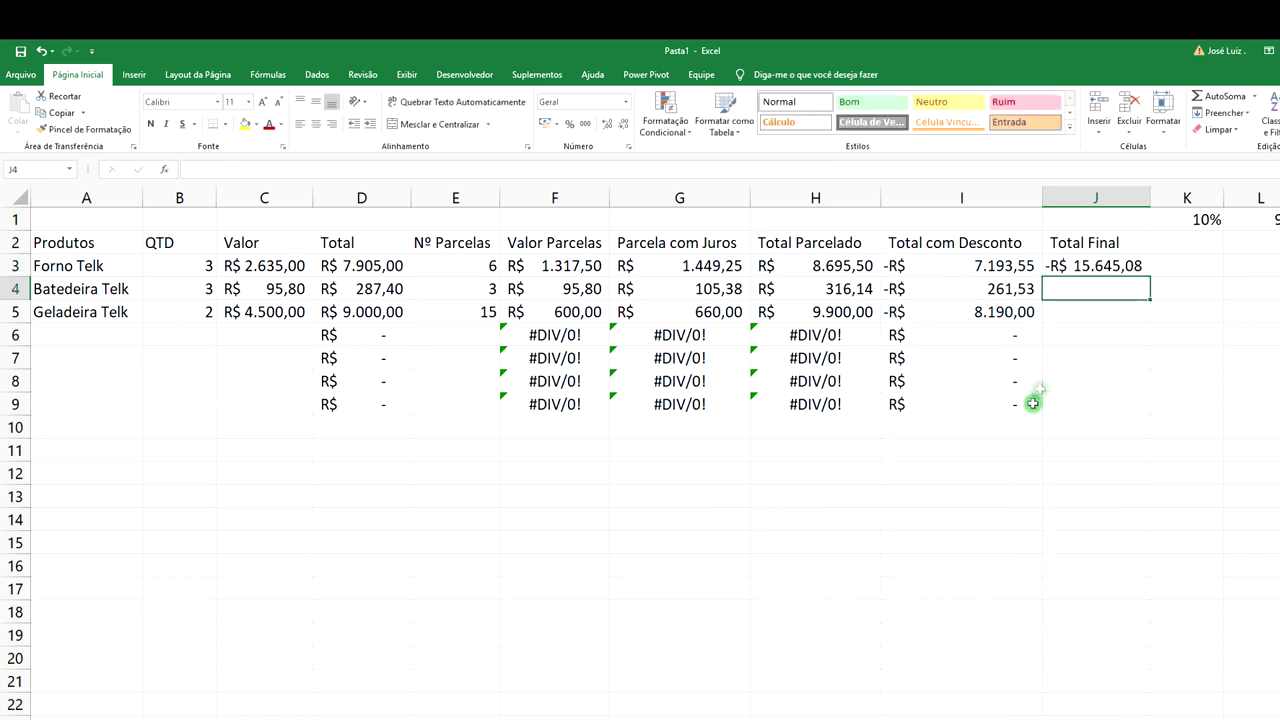
left_click(1100, 266)
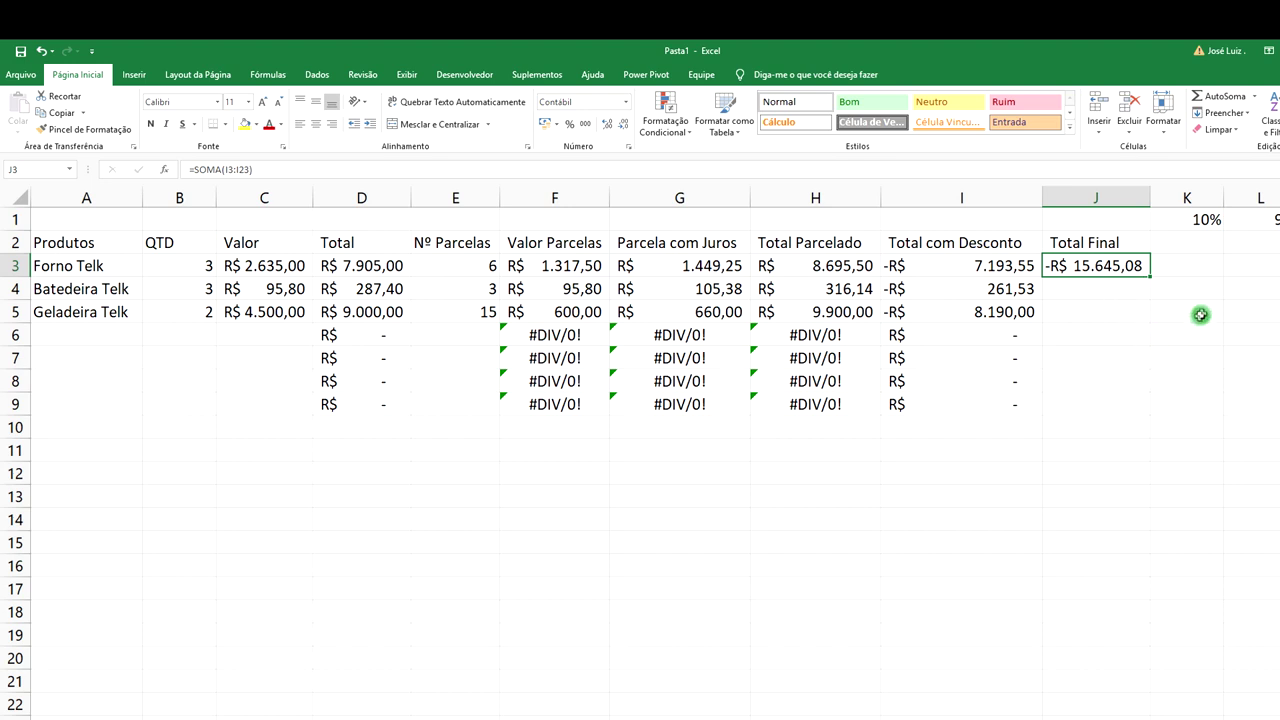
- Add Torradeira in row 6 with quantity 5, price 85 and 3 installments
left_click(1176, 305)
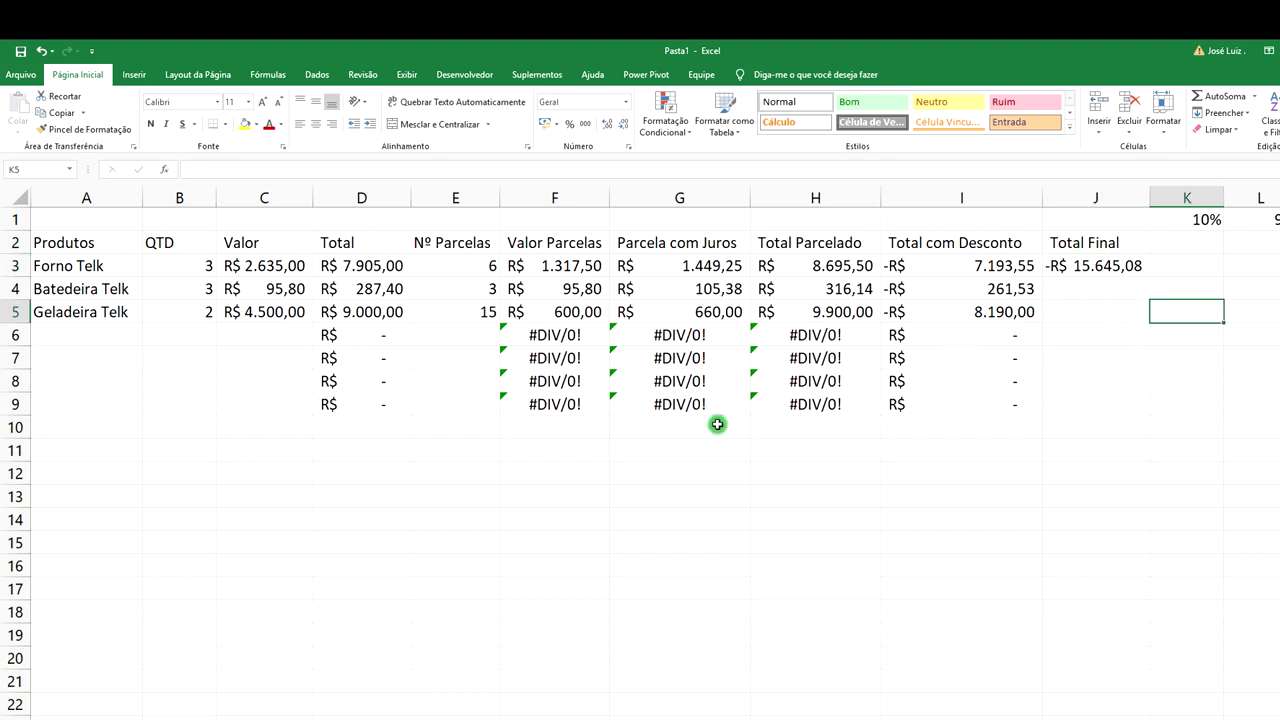
left_click(86, 337)
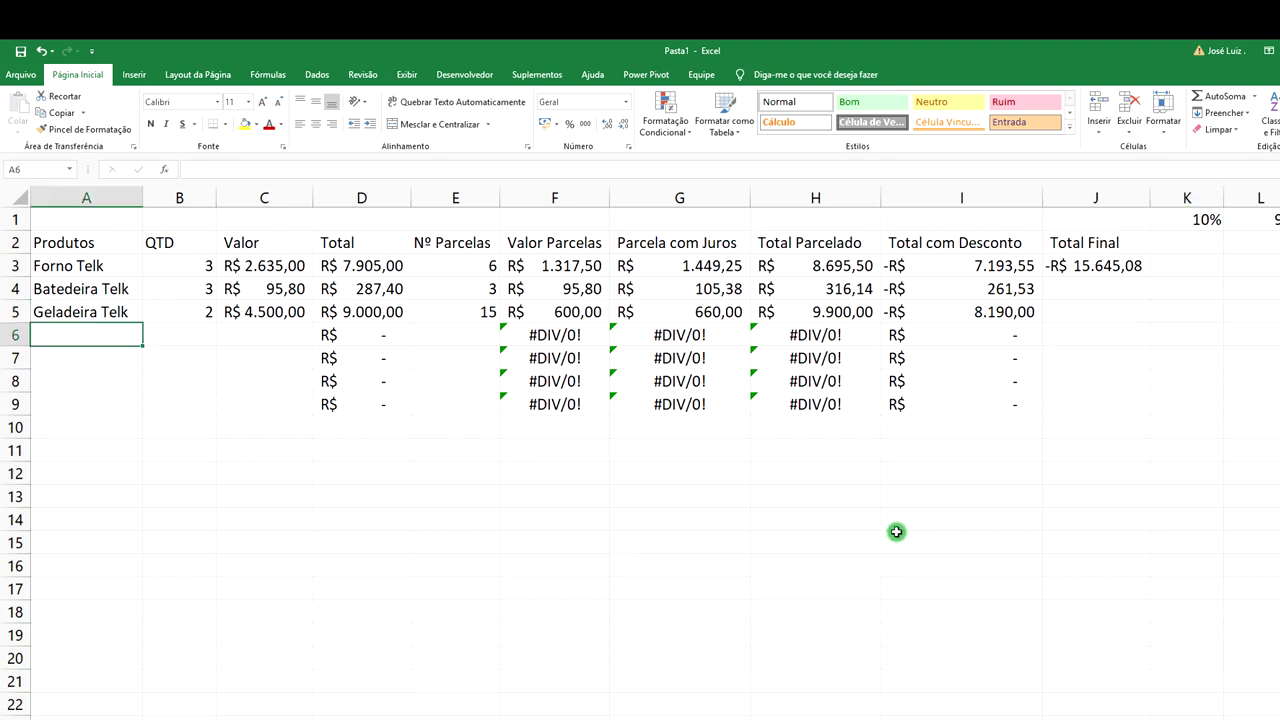
type("C")
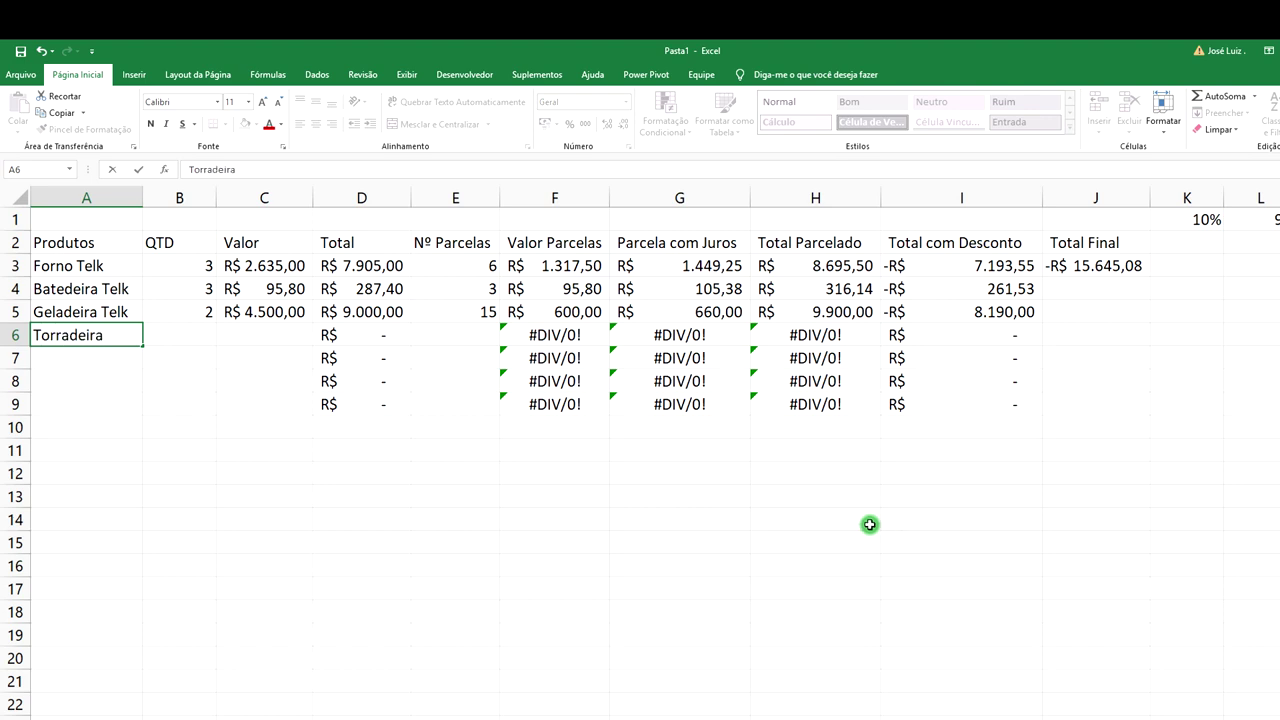
left_click(190, 344)
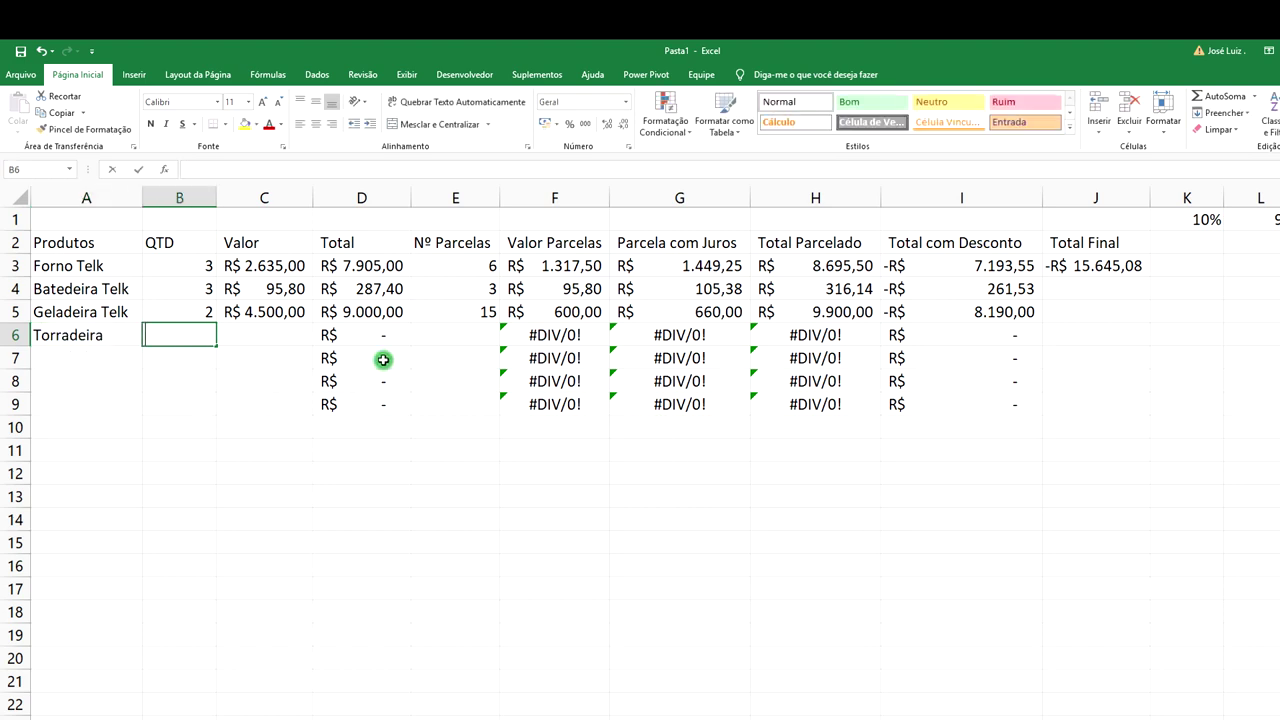
type("5")
left_click(290, 343)
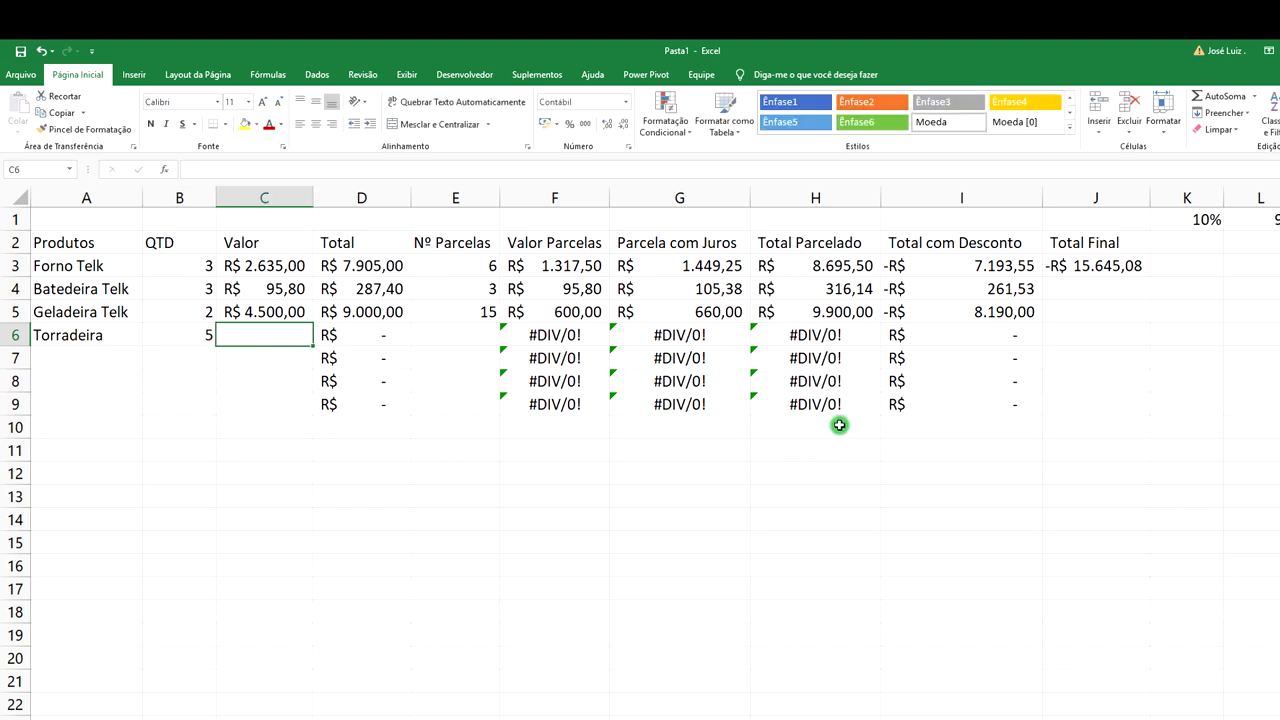
type("85")
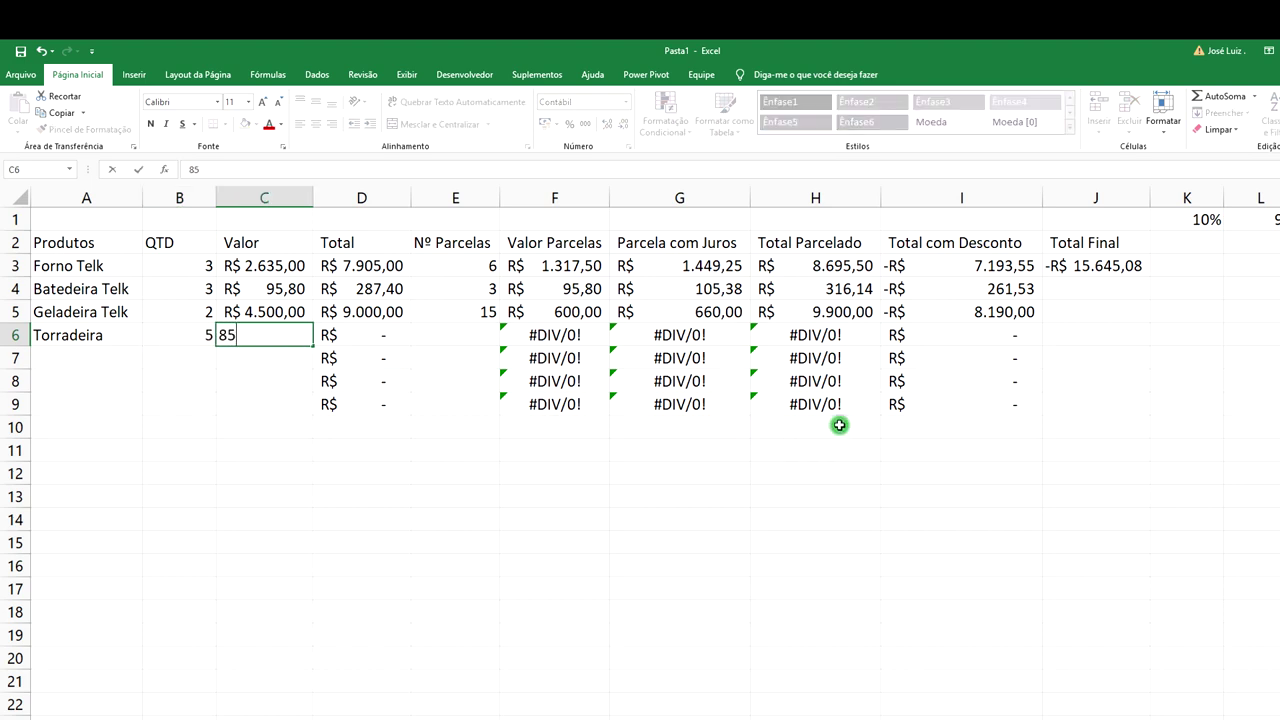
key("Return")
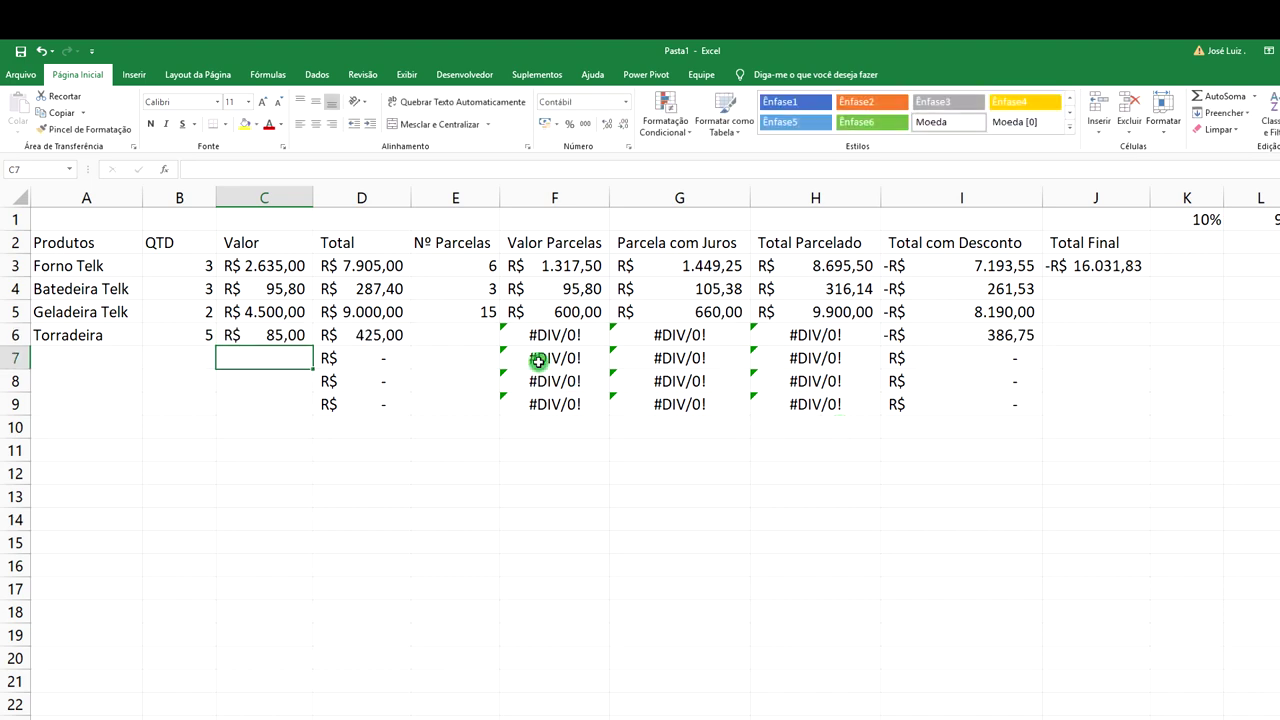
left_click(457, 337)
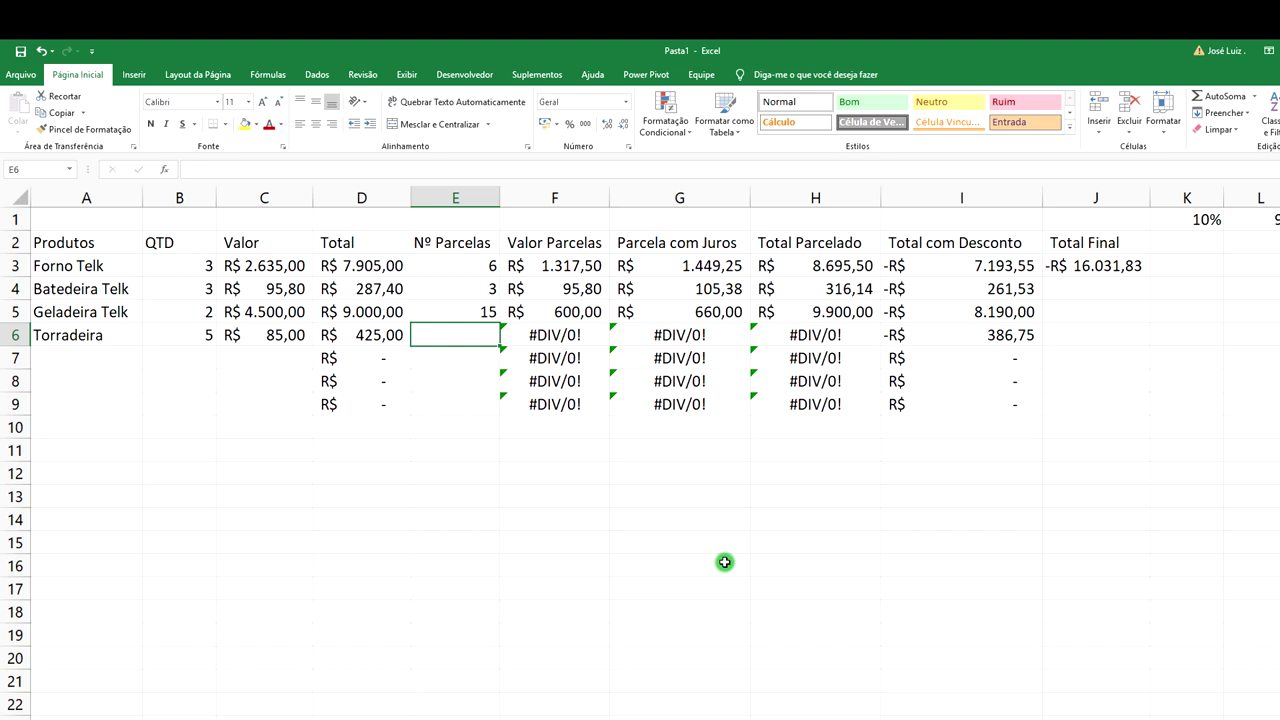
type("3")
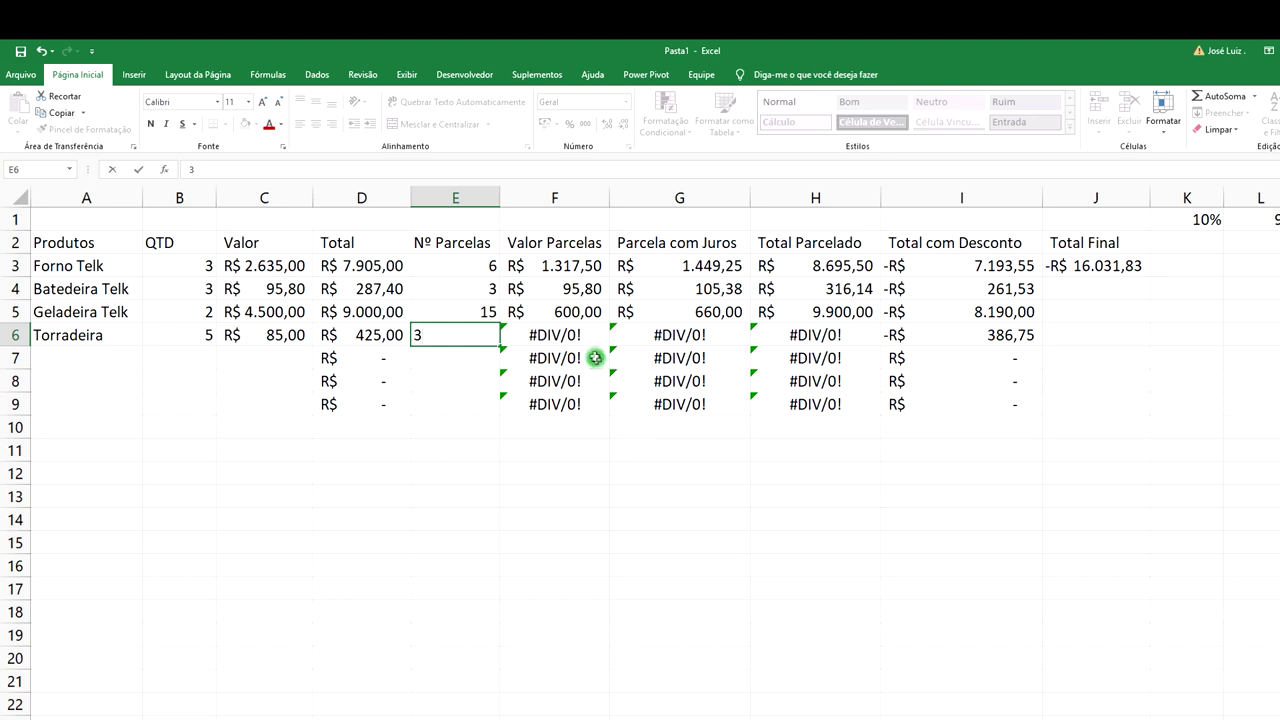
key("Return")
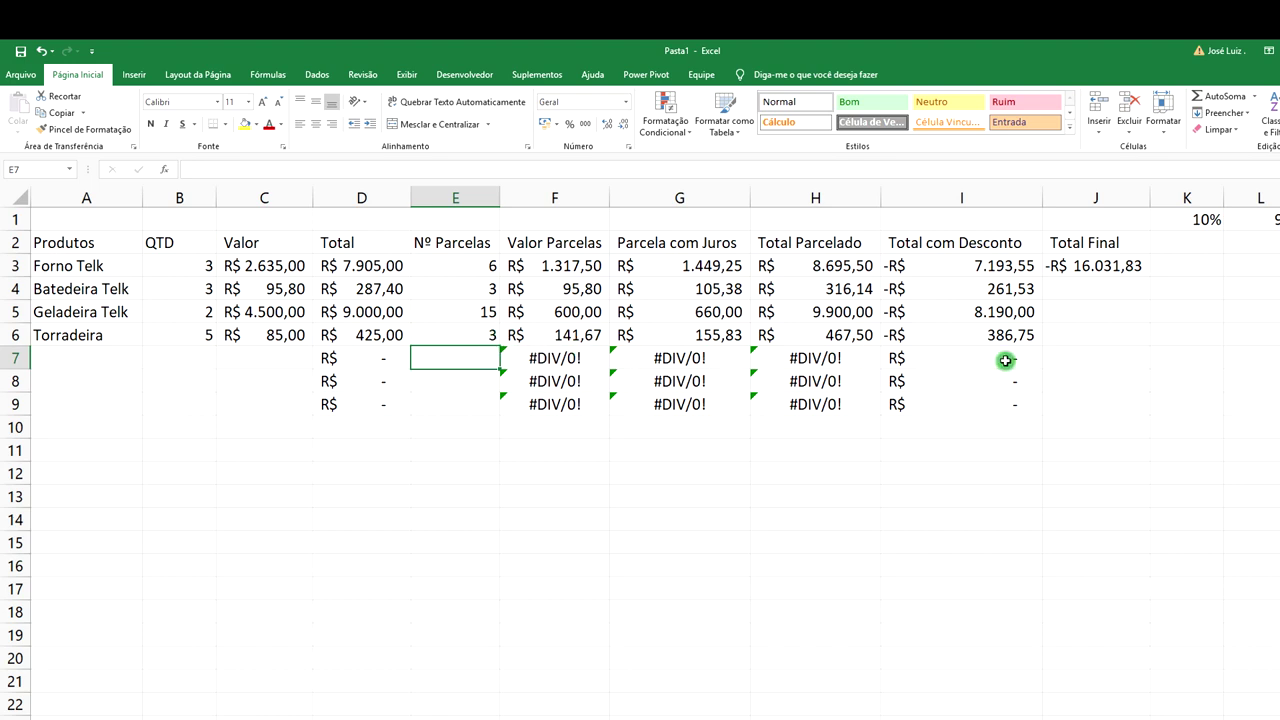
left_click(570, 340)
left_click(686, 337)
left_click(851, 337)
left_click(940, 338)
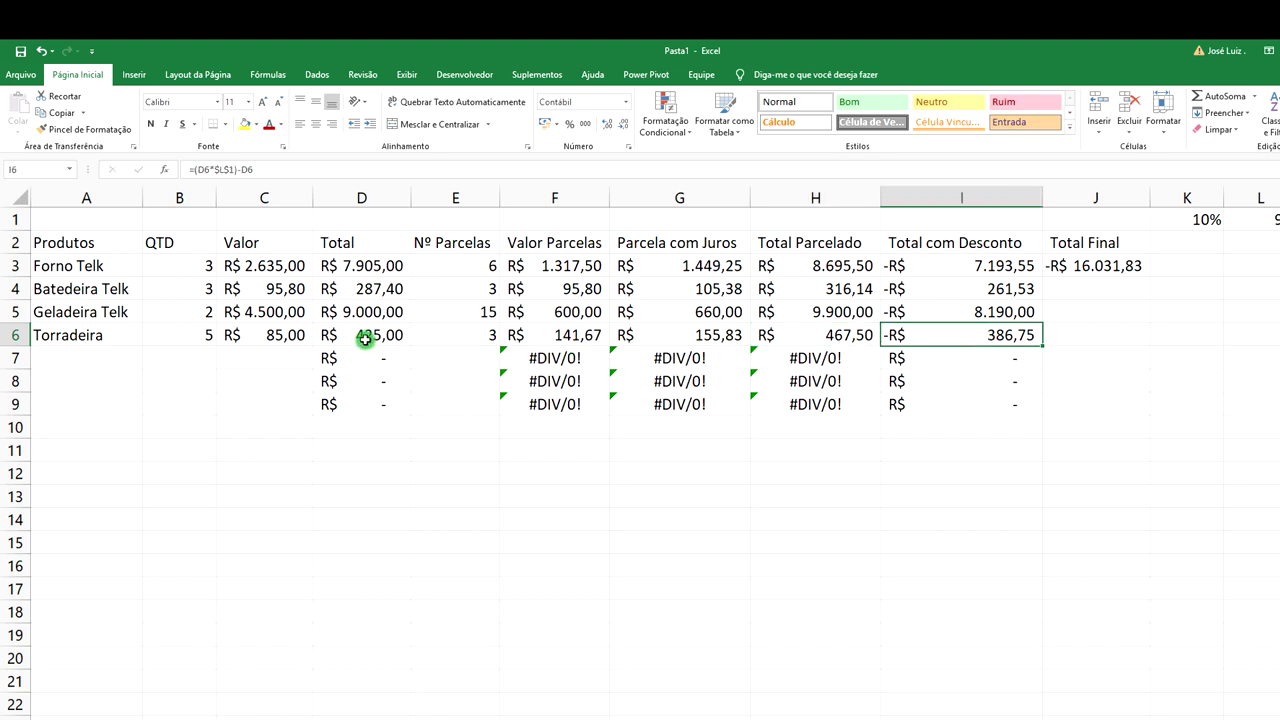
left_click(200, 336)
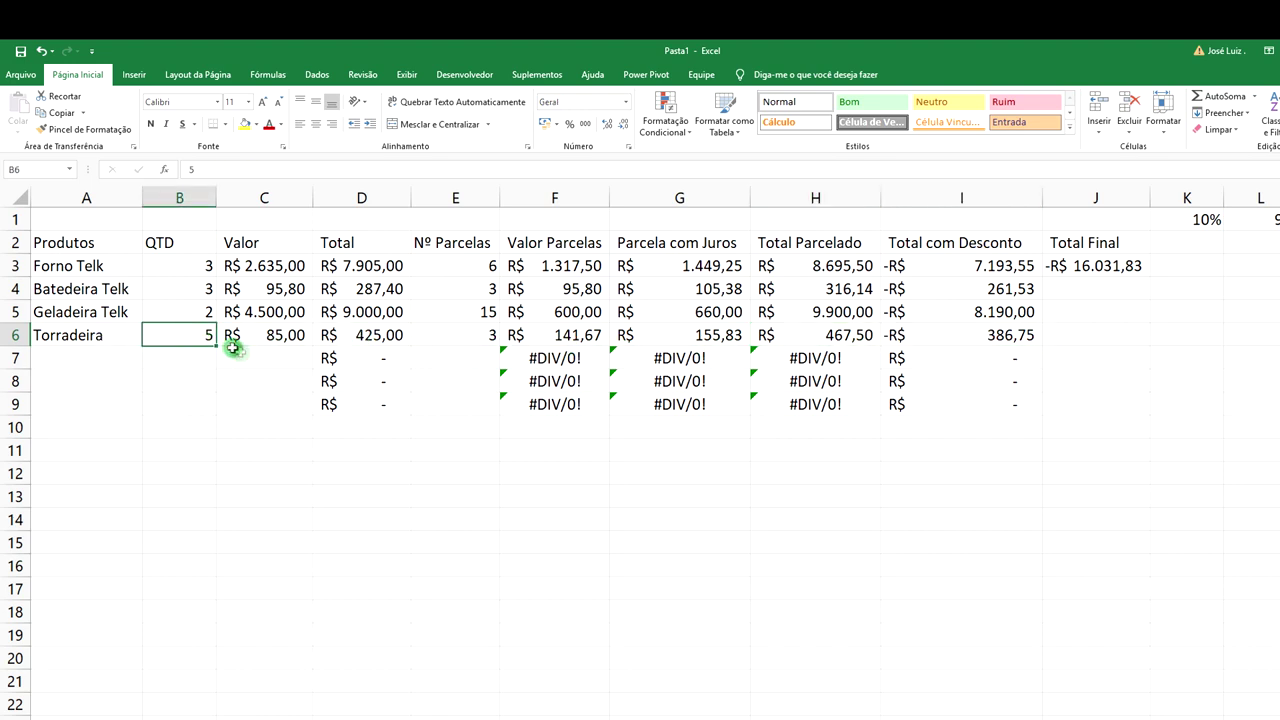
left_click(283, 338)
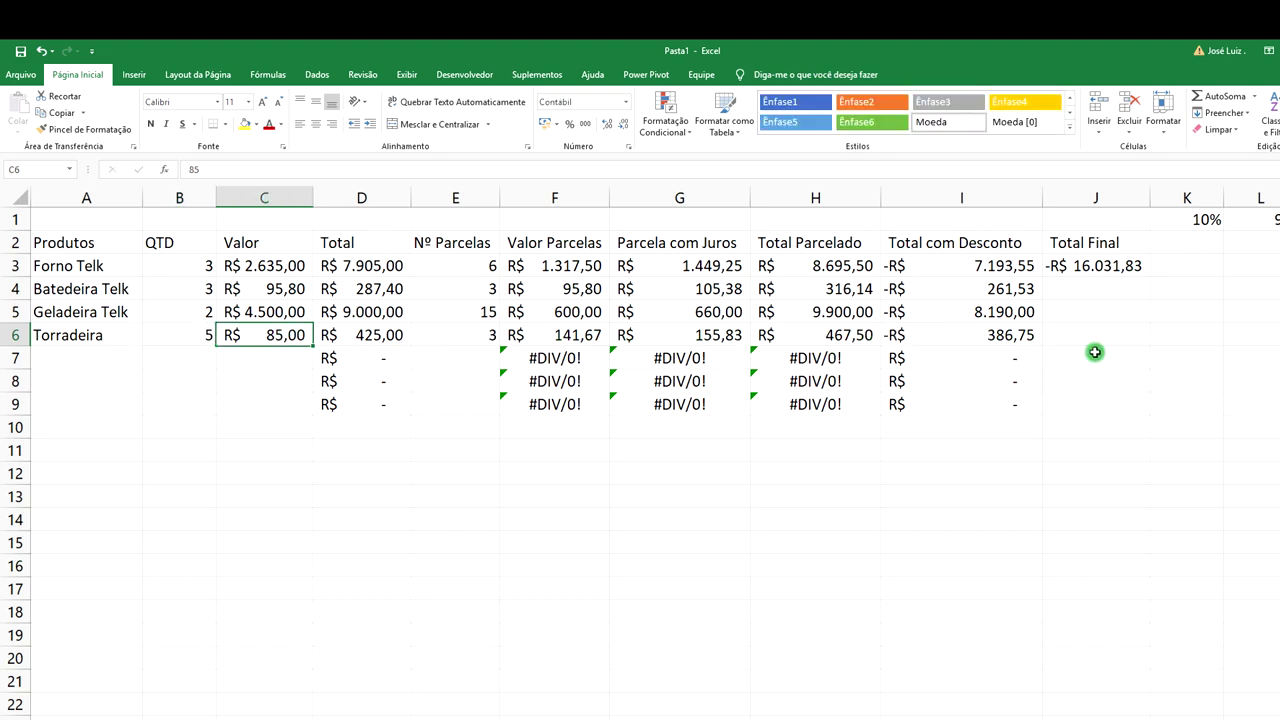
left_click(1142, 267)
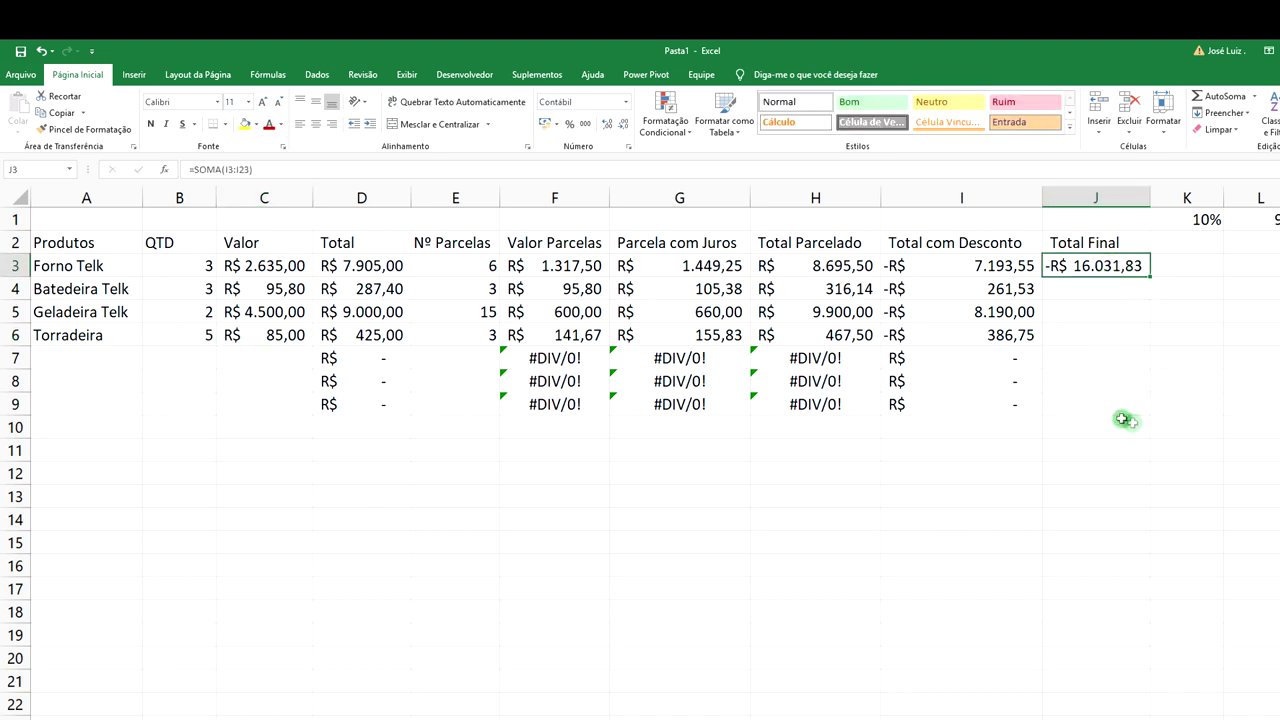
left_click(1188, 271)
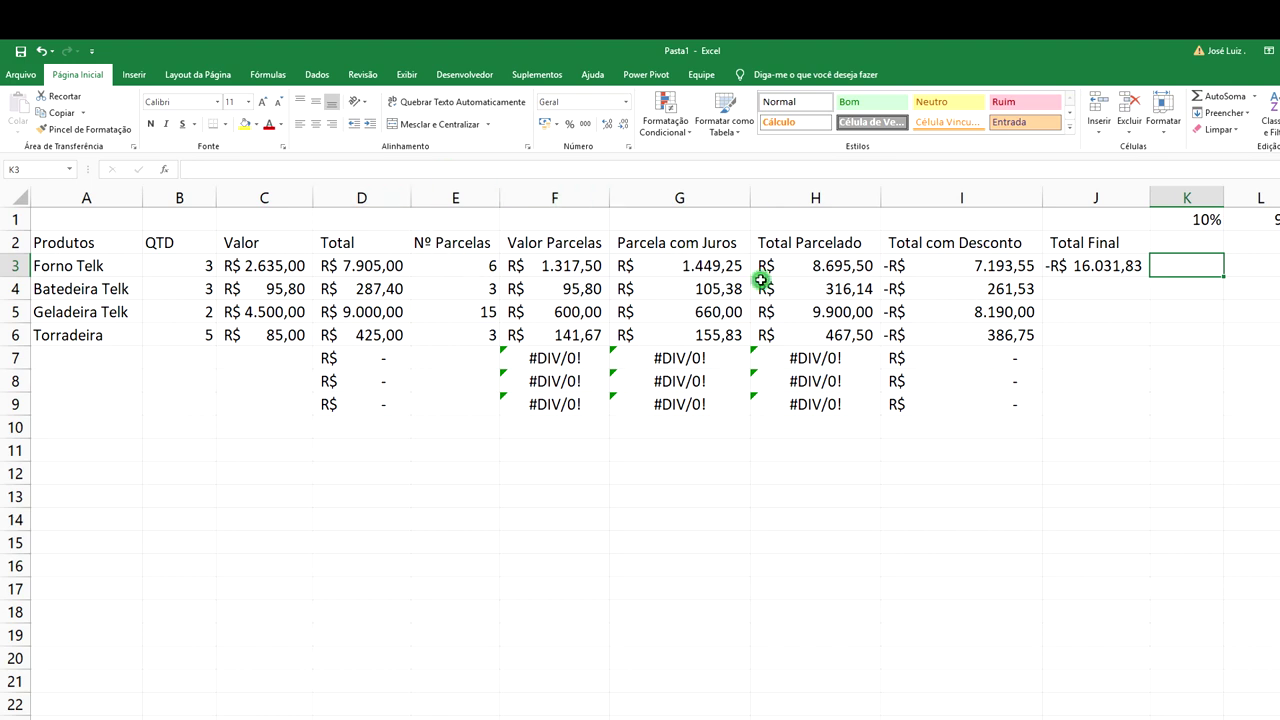
left_click_drag(100, 220, 1095, 220)
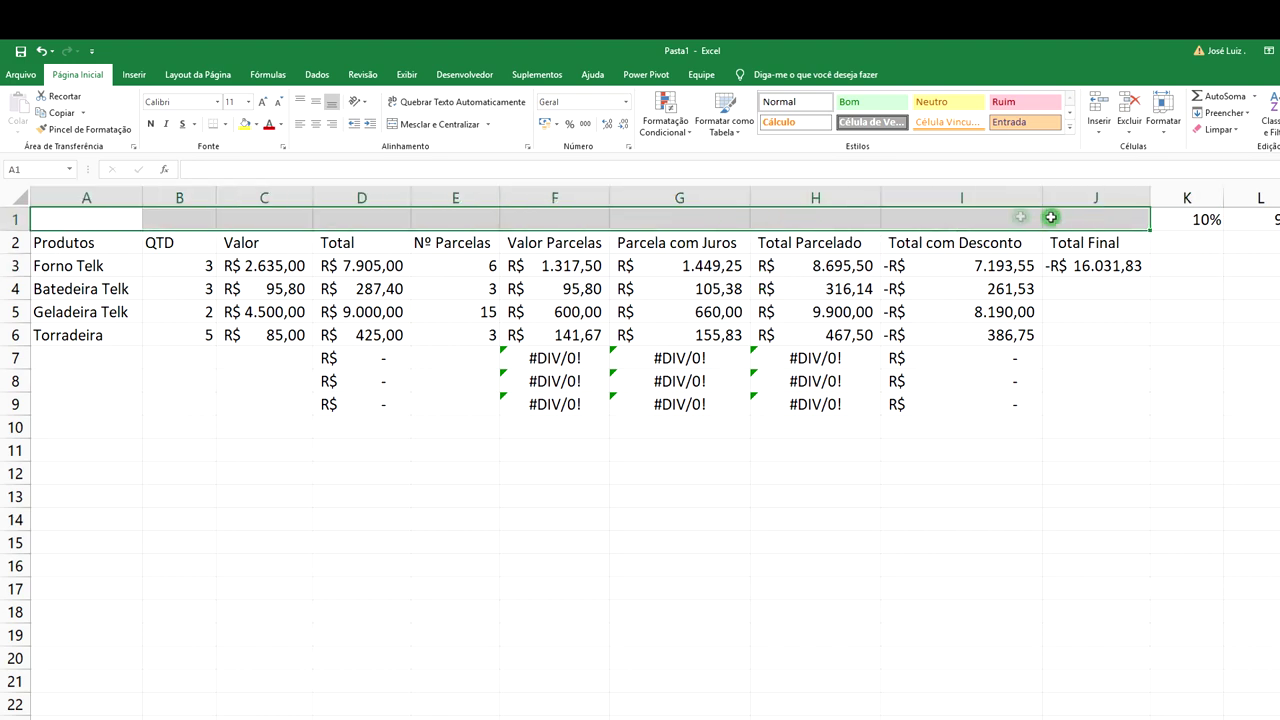
- Merge and centre A1:J1 with the title 'Sistema completo de Vendas'
left_click(420, 124)
type("Sistema co")
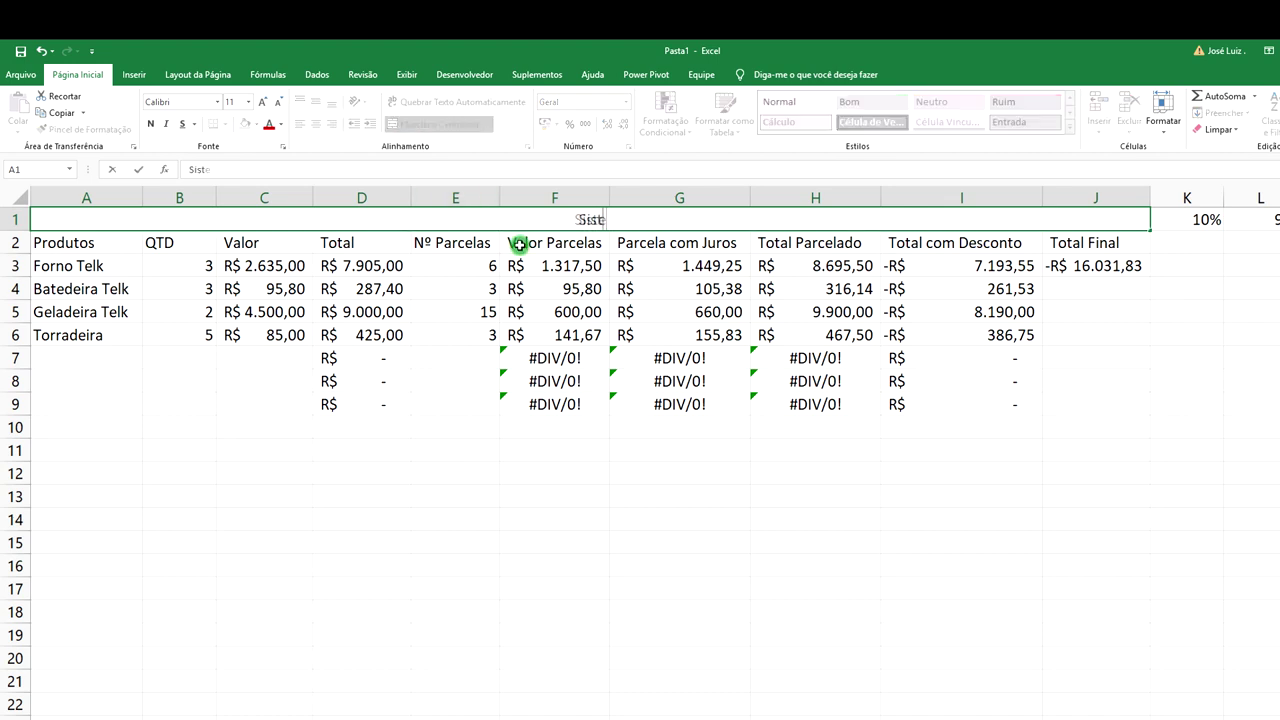
type("mplt")
key("BackSpace")
key("BackSpace")
type("leto")
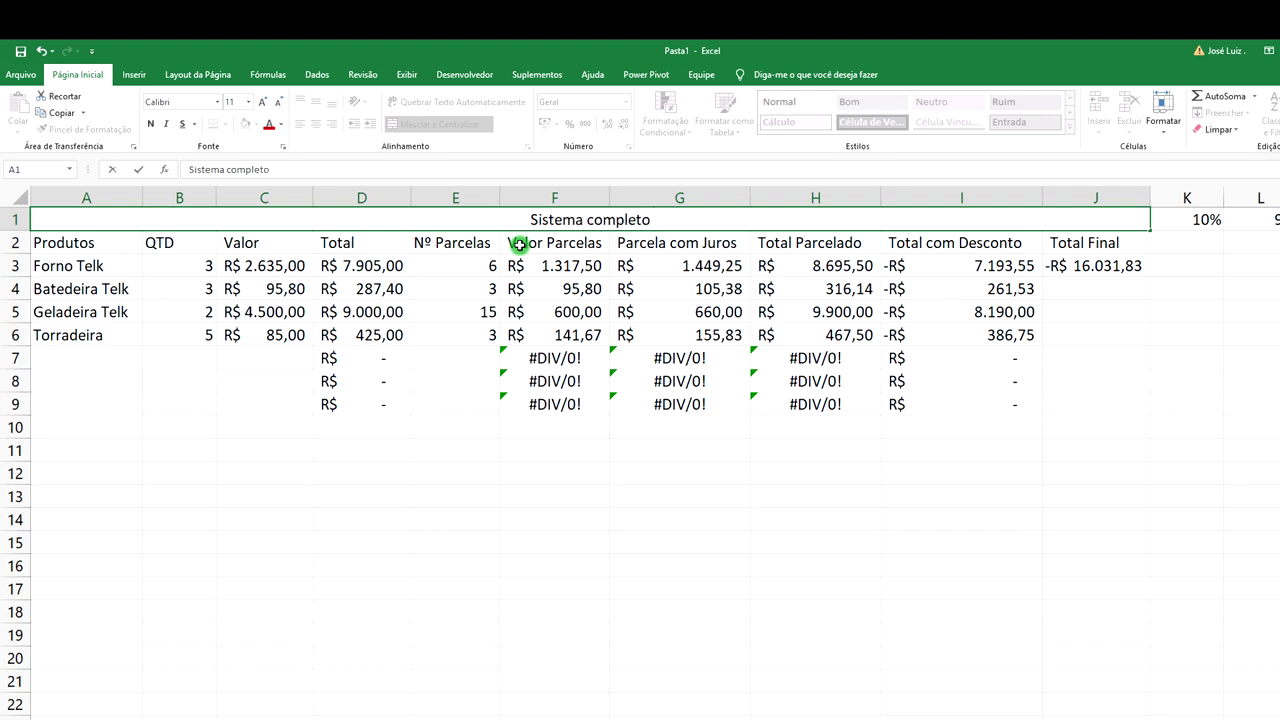
type(" de Vendas")
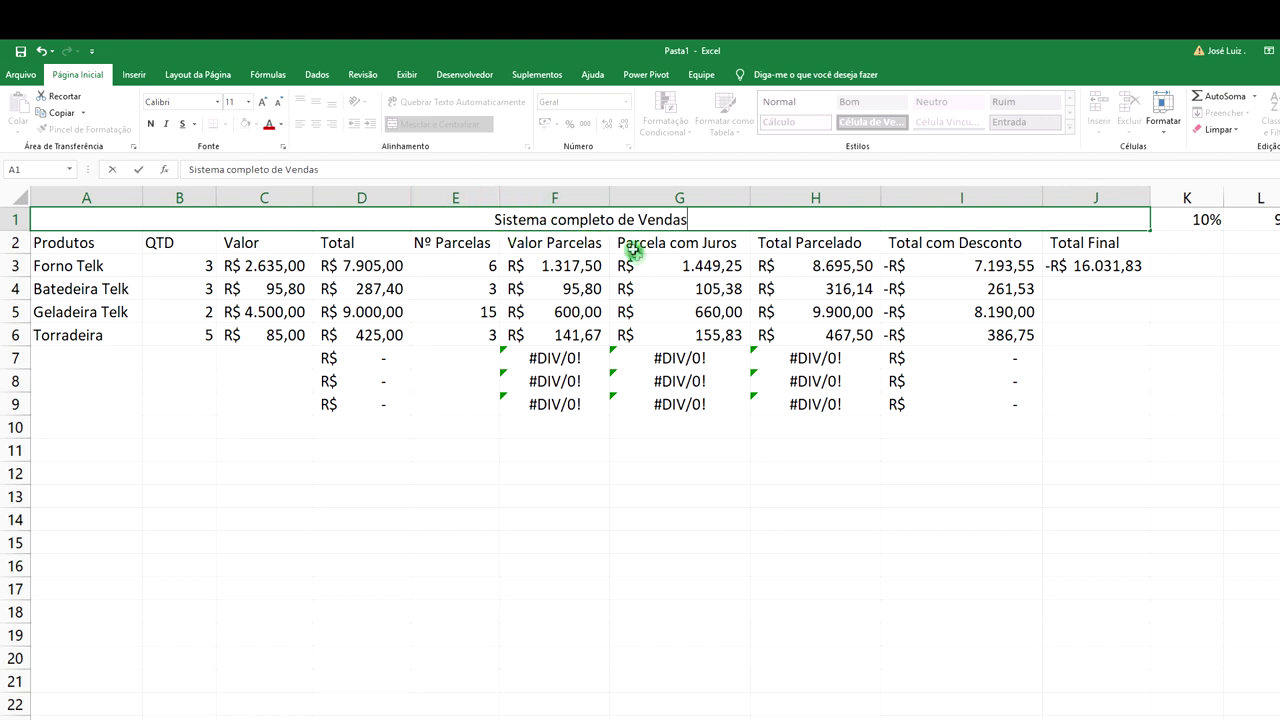
left_click(800, 238)
left_click(676, 215)
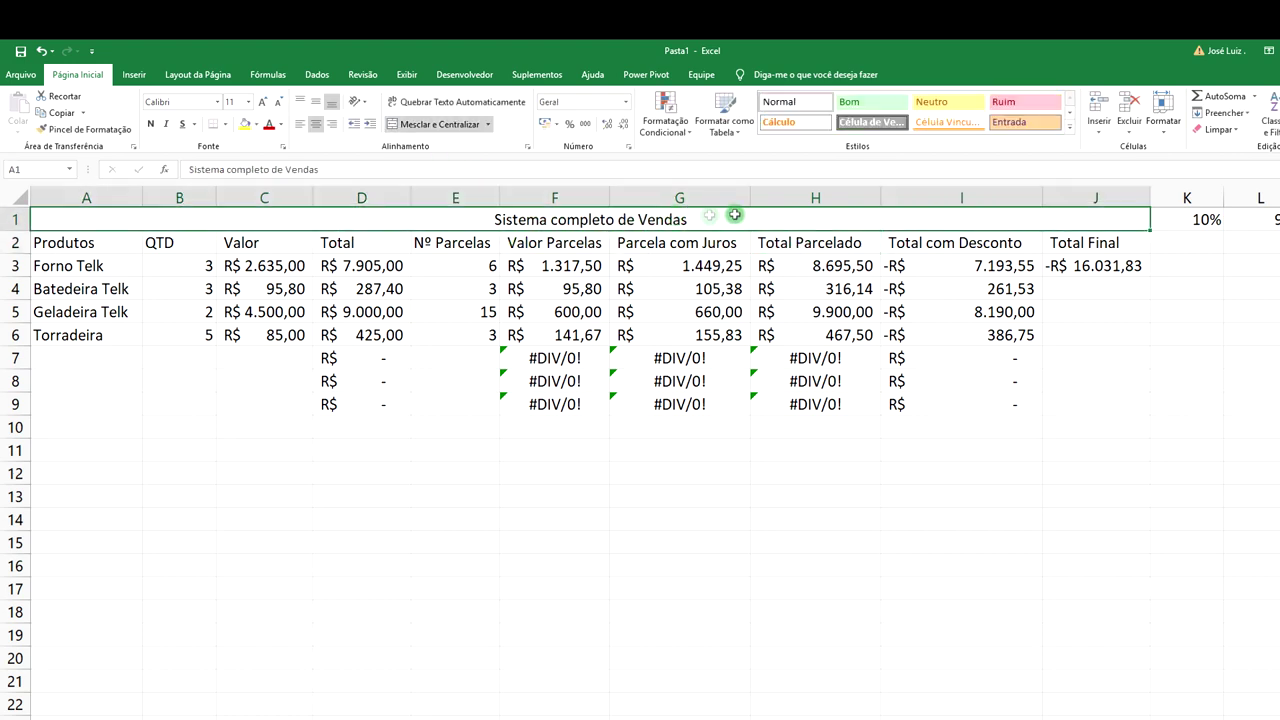
- Give the title a black fill and white font colour
left_click(257, 124)
left_click(261, 158)
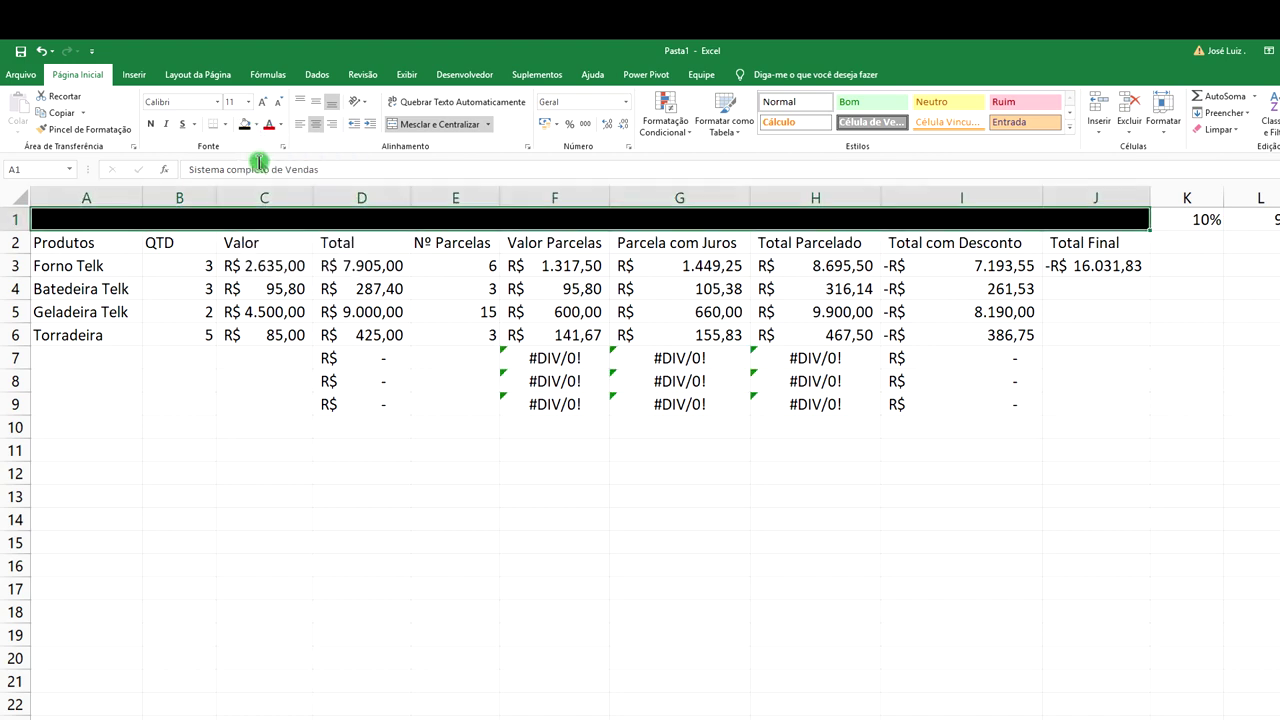
left_click(283, 124)
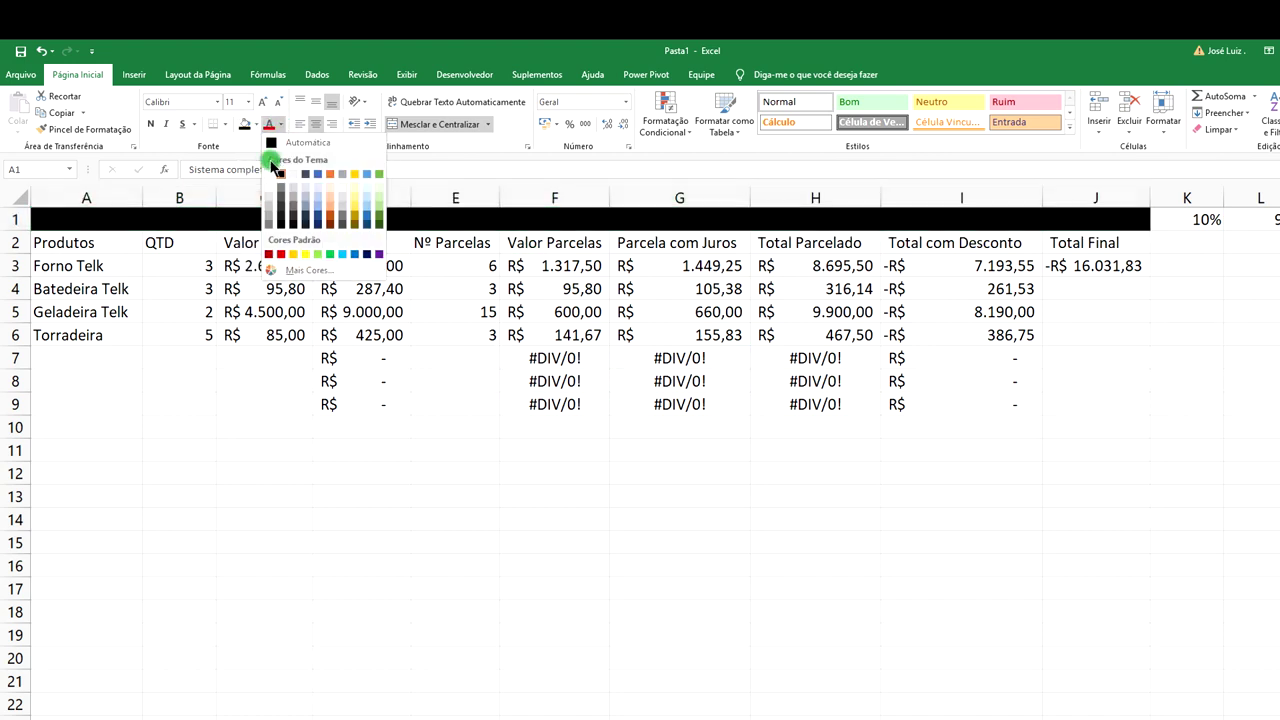
left_click(268, 174)
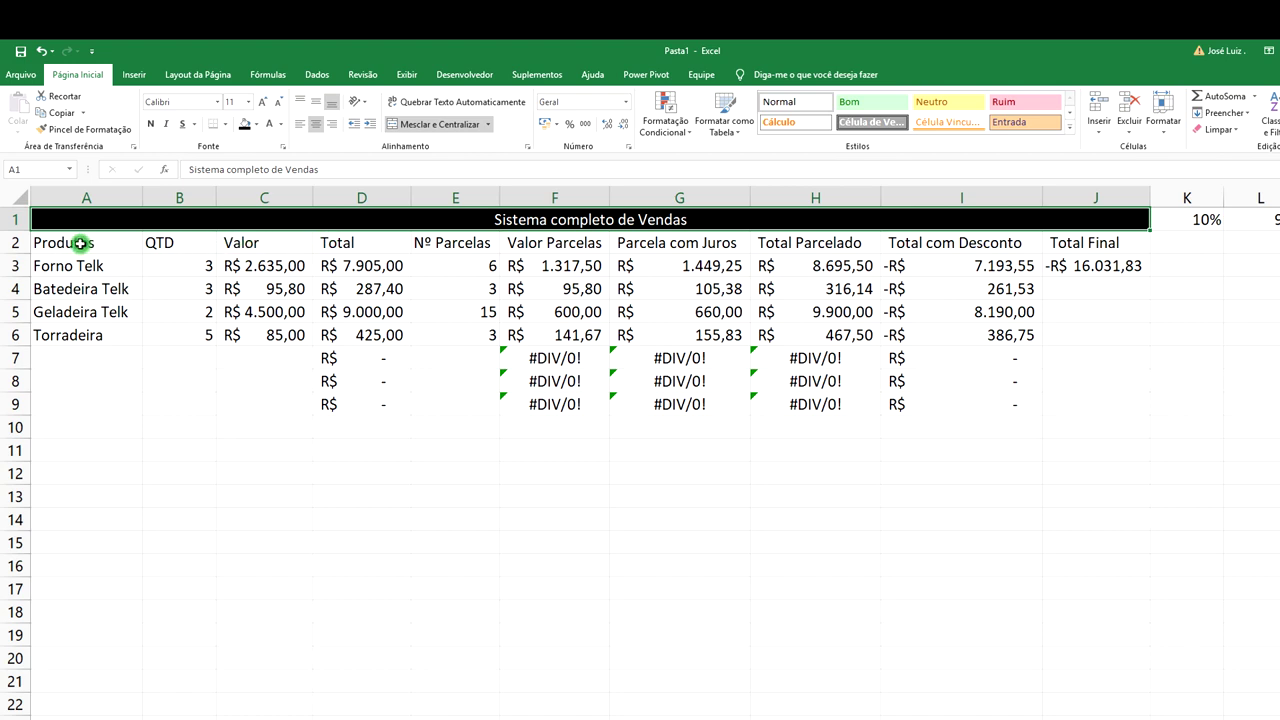
left_click_drag(80, 243, 1073, 238)
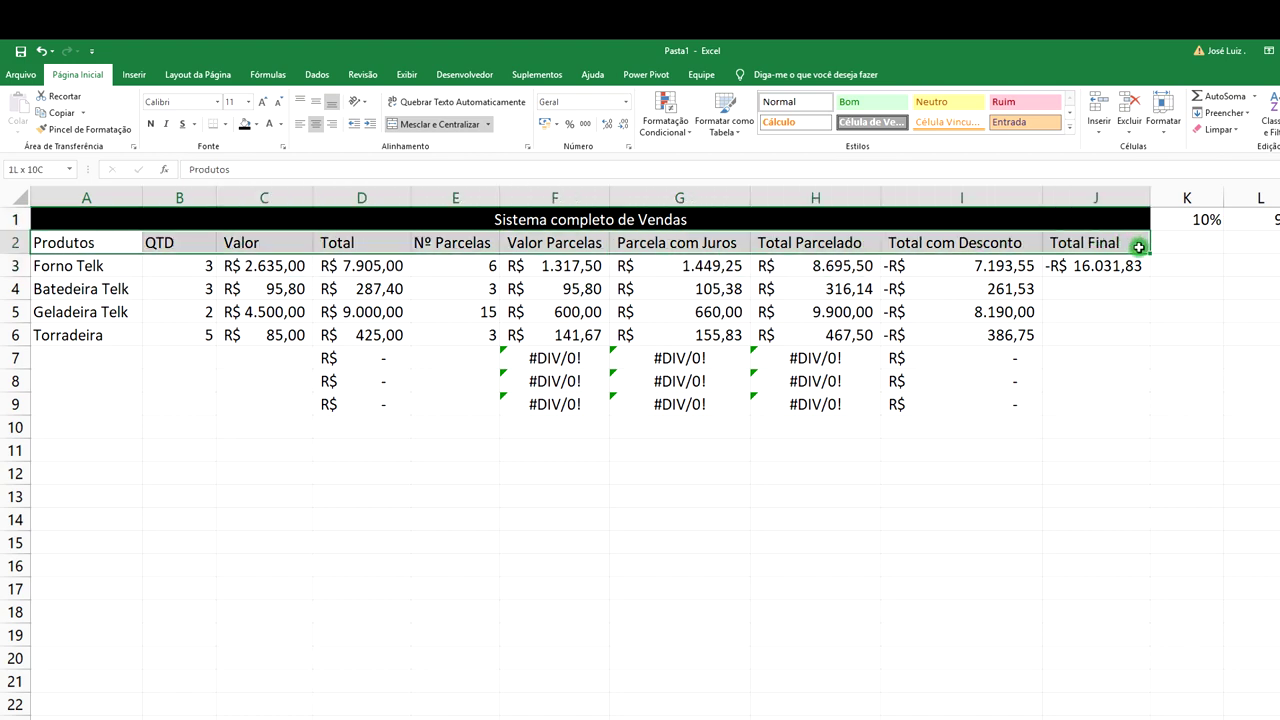
- Fill the header row A2:J2, Produtos through Total Final, with blue
left_click_drag(1138, 246, 1138, 246)
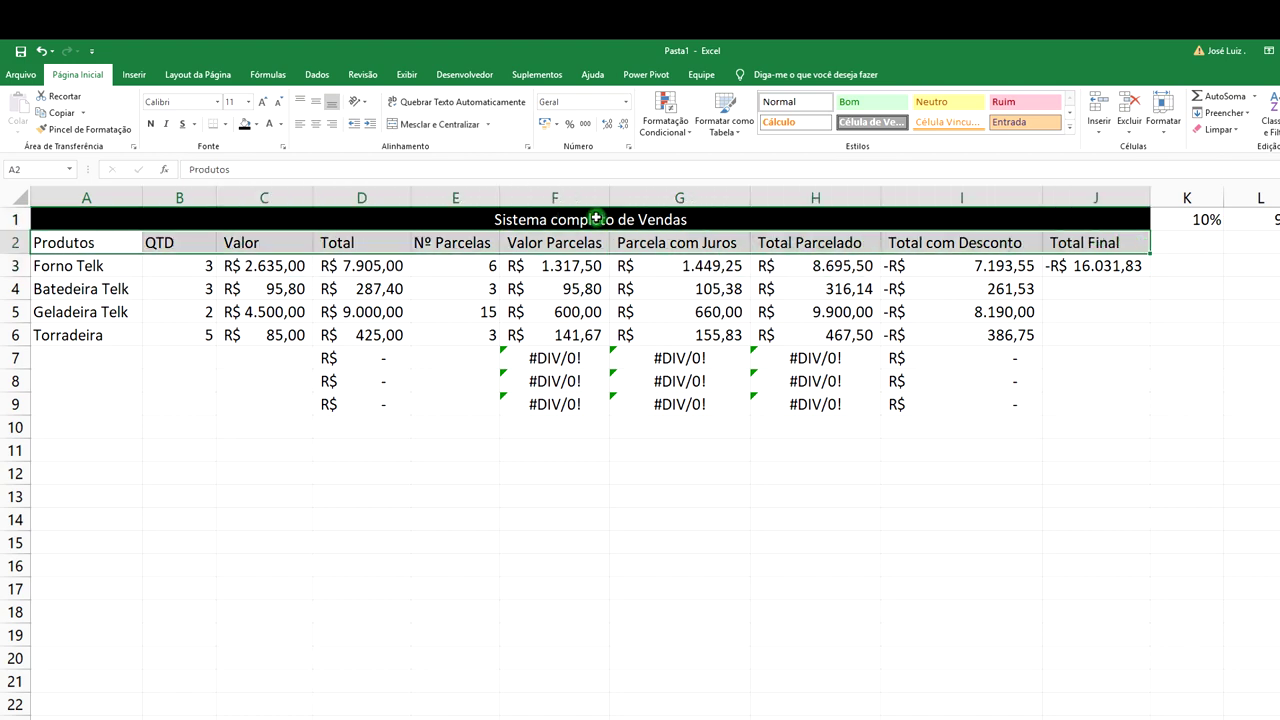
left_click(257, 128)
left_click(292, 156)
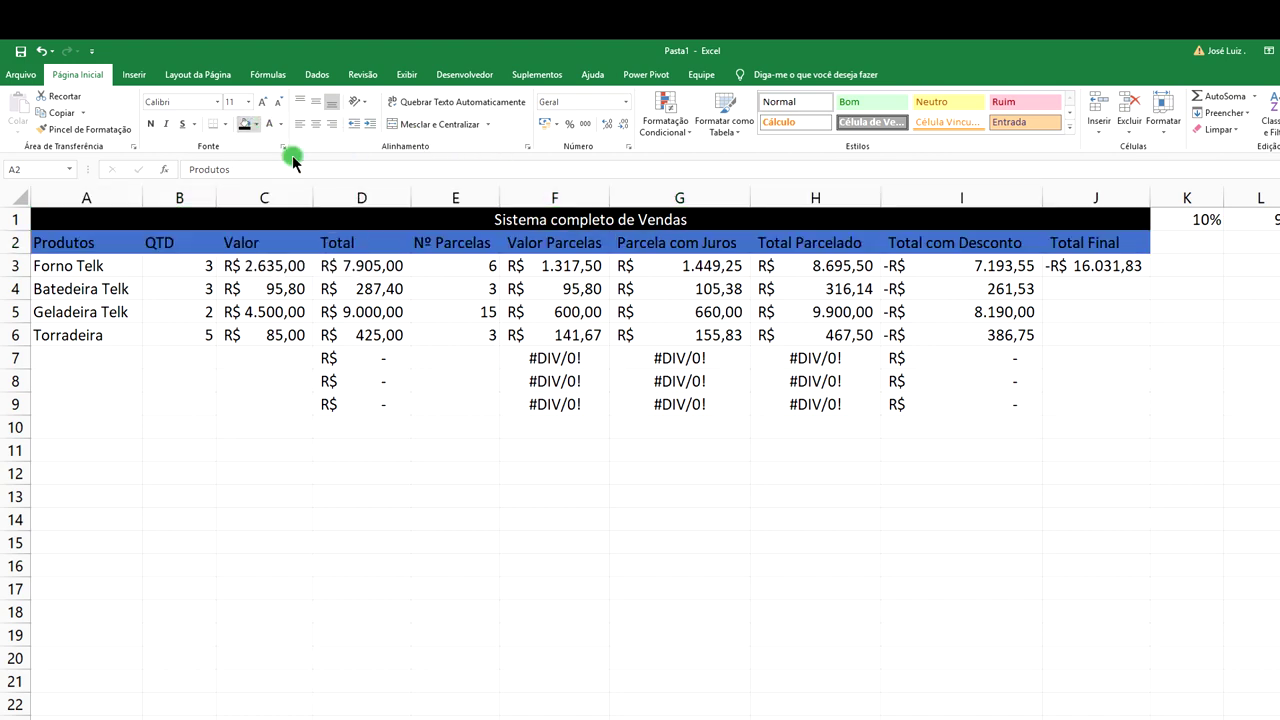
left_click_drag(90, 264, 109, 379)
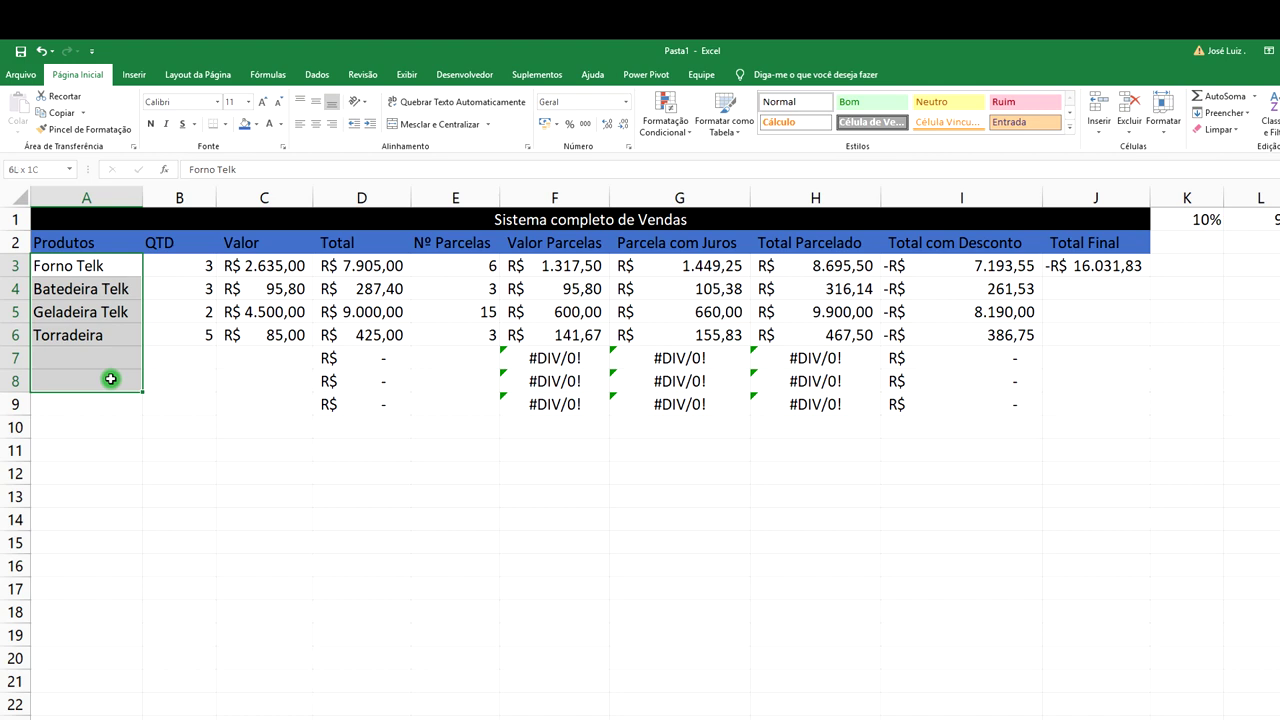
left_click(1210, 288)
mouse_move(1183, 242)
left_mouse_down()
mouse_move(1238, 263)
mouse_move(1278, 714)
left_mouse_up()
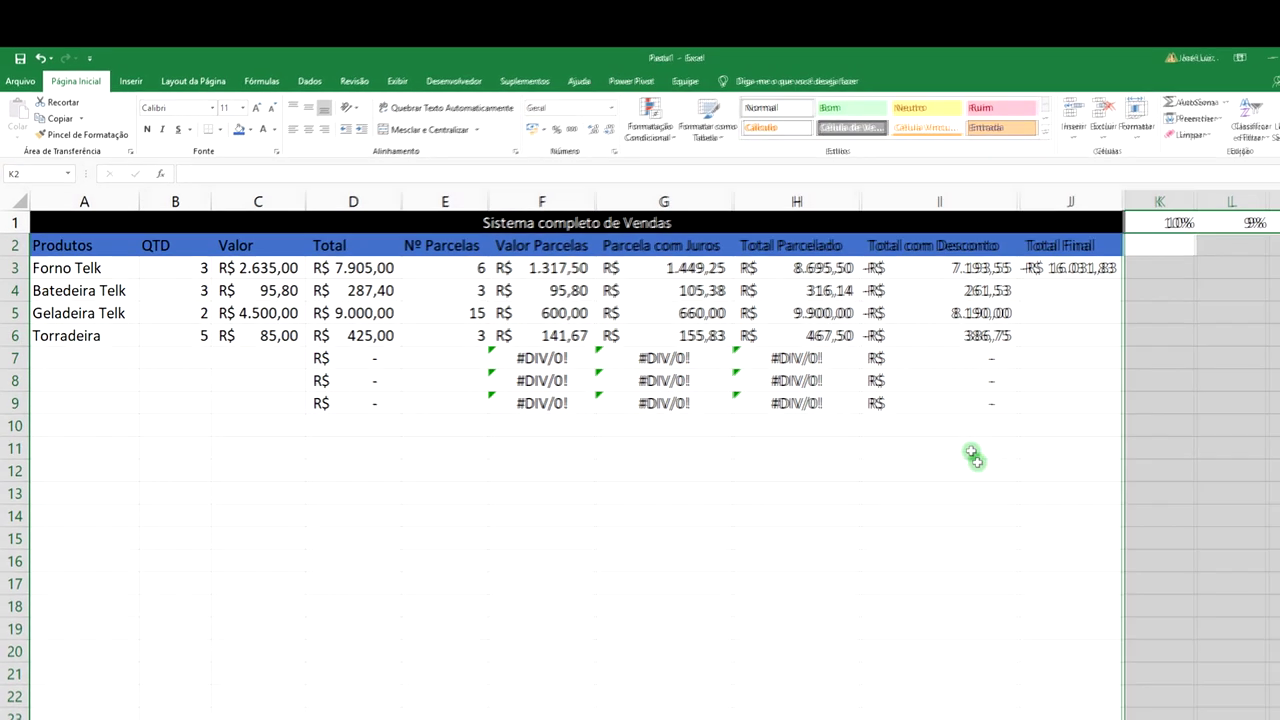
- Fill the cells beneath the percentages in columns K–L black
left_click(245, 133)
left_click(244, 167)
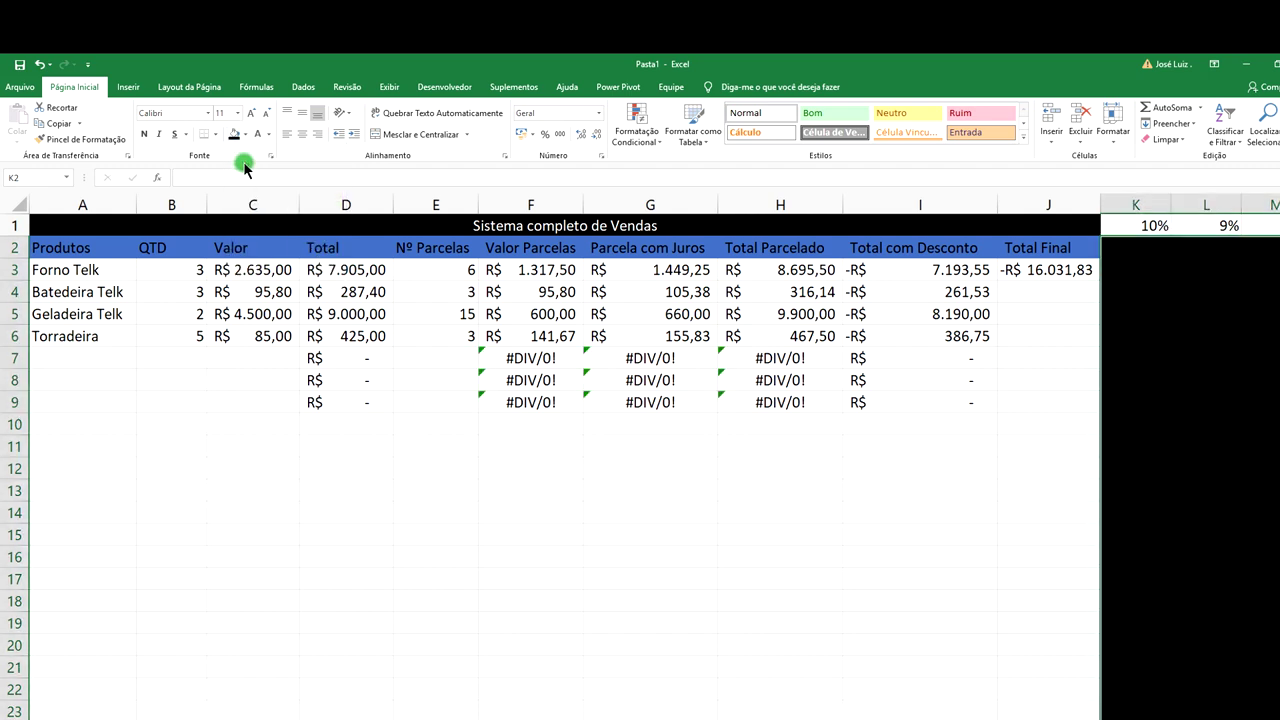
left_click(1143, 225)
mouse_move(1225, 227)
left_mouse_down()
mouse_move(1275, 229)
mouse_move(1228, 224)
left_mouse_up()
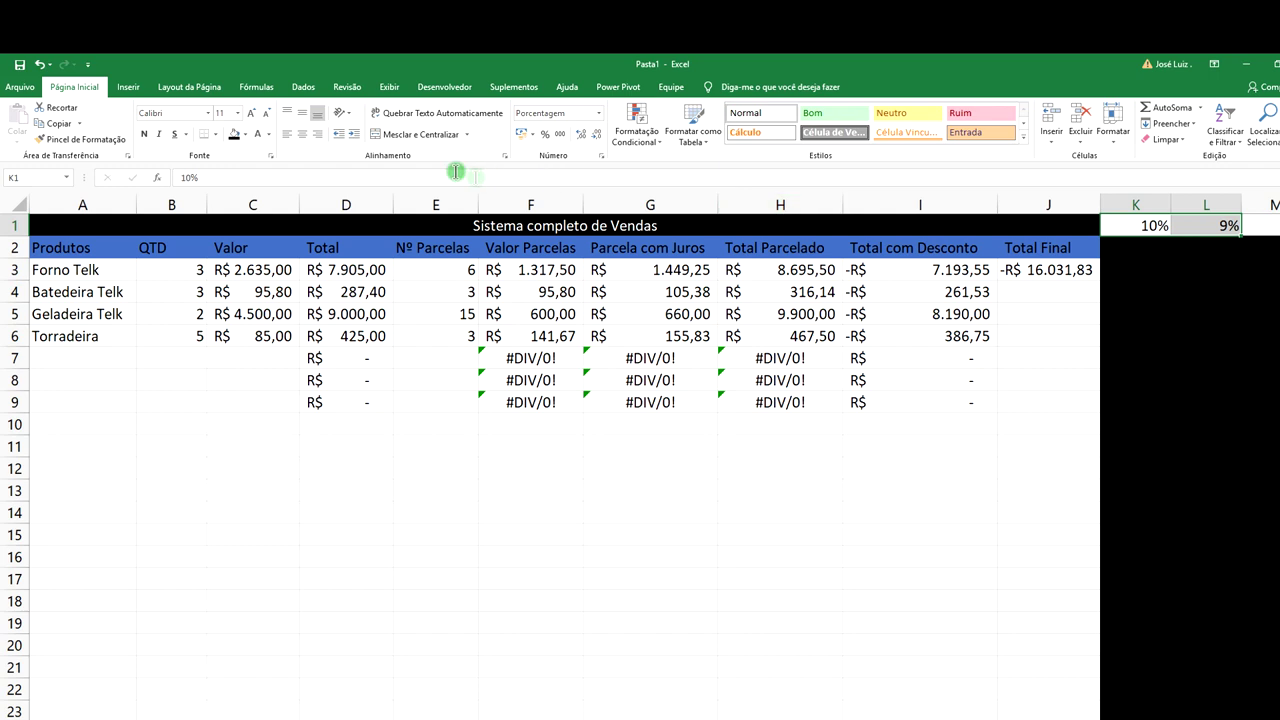
- Fill the 10% and 9% rate cells K1:L1 blue and cell M1 black
left_click(245, 134)
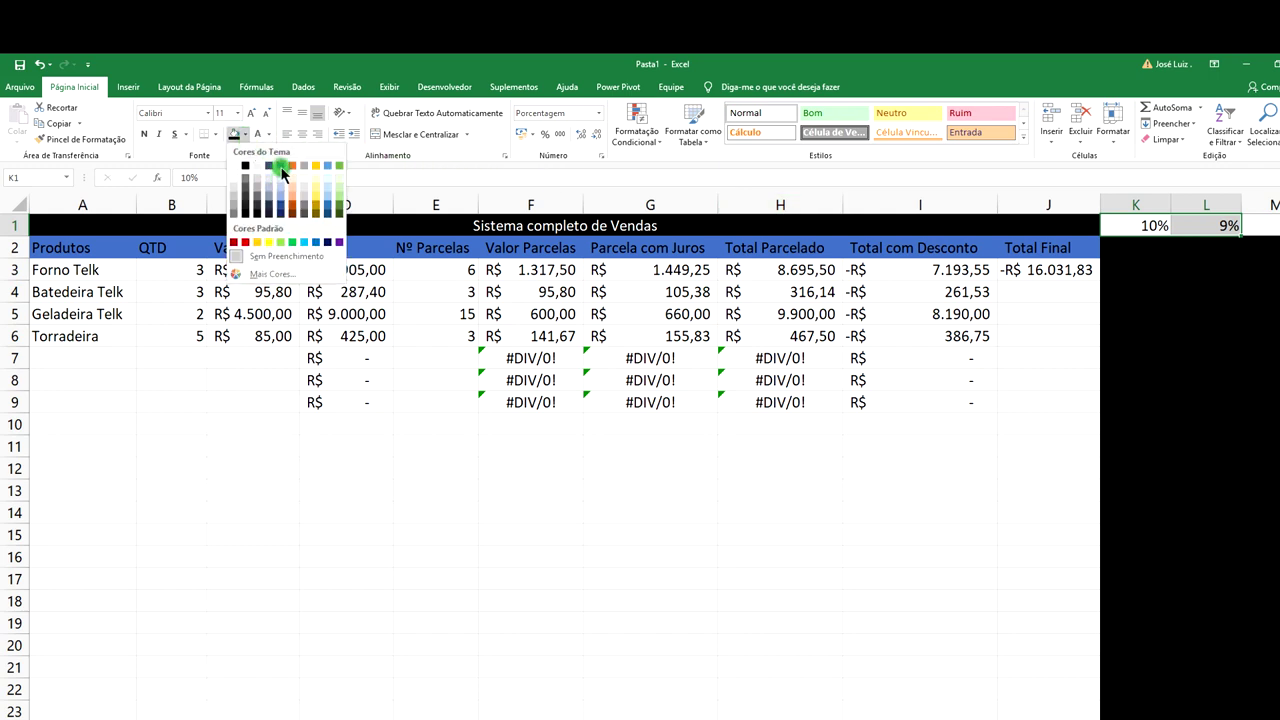
left_click(283, 165)
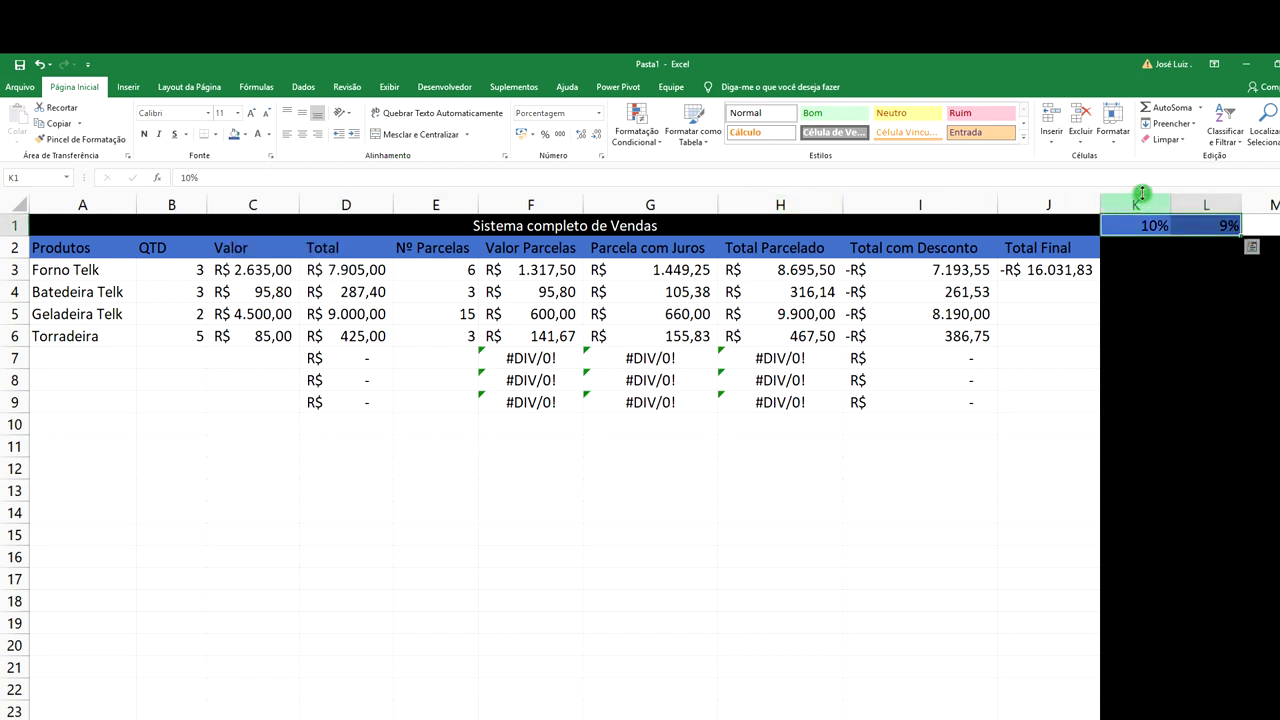
left_click(1260, 227)
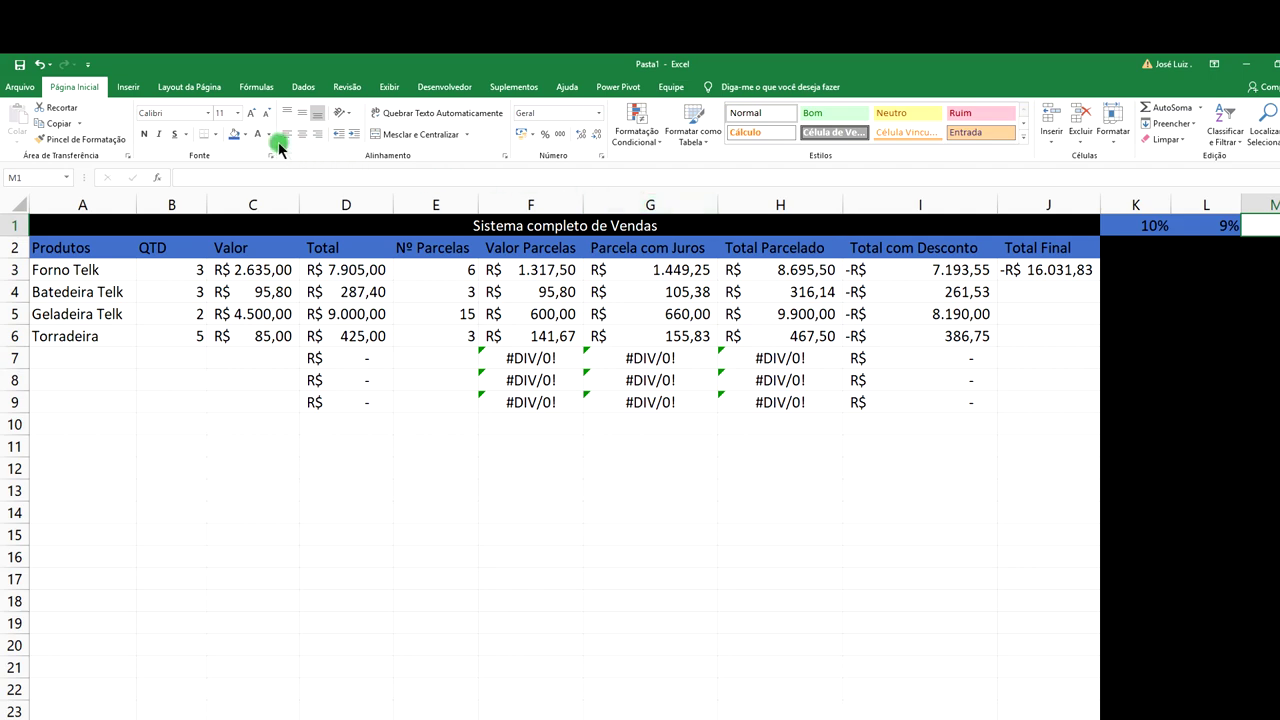
left_click(245, 134)
left_click(245, 165)
scroll(793, 327, "right", 3)
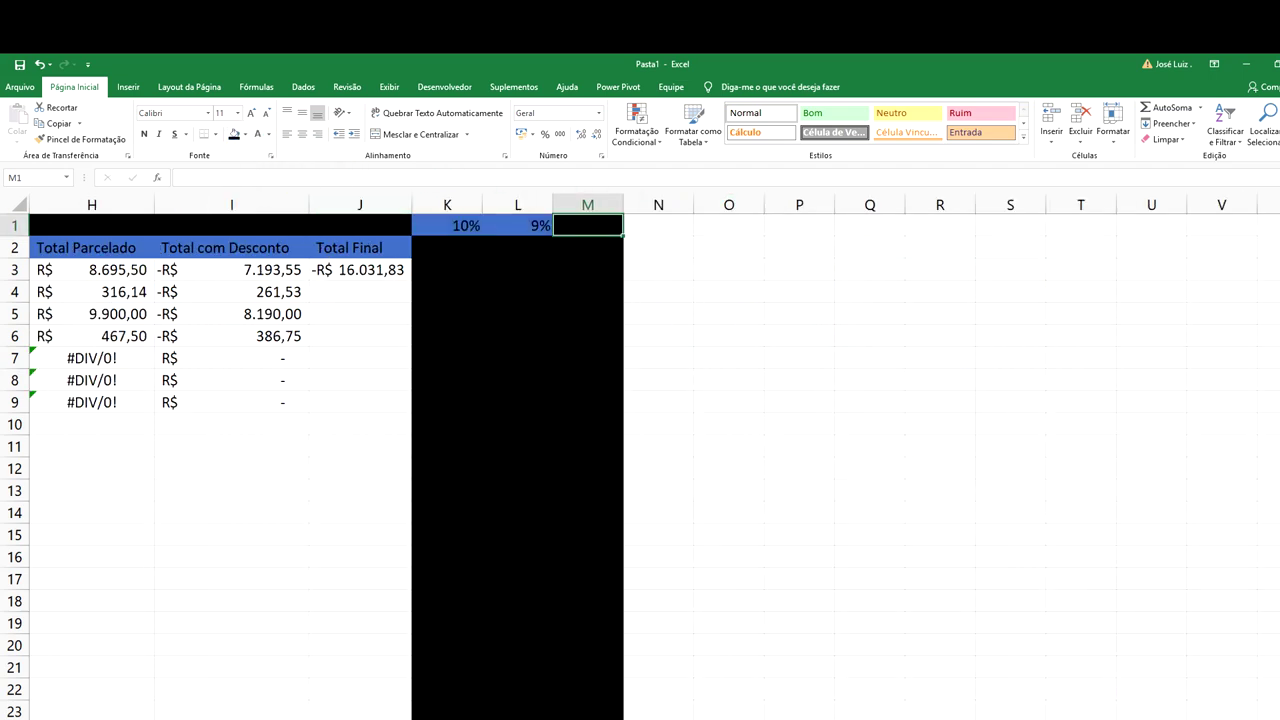
scroll(640, 450, "left", 5)
left_click(817, 510)
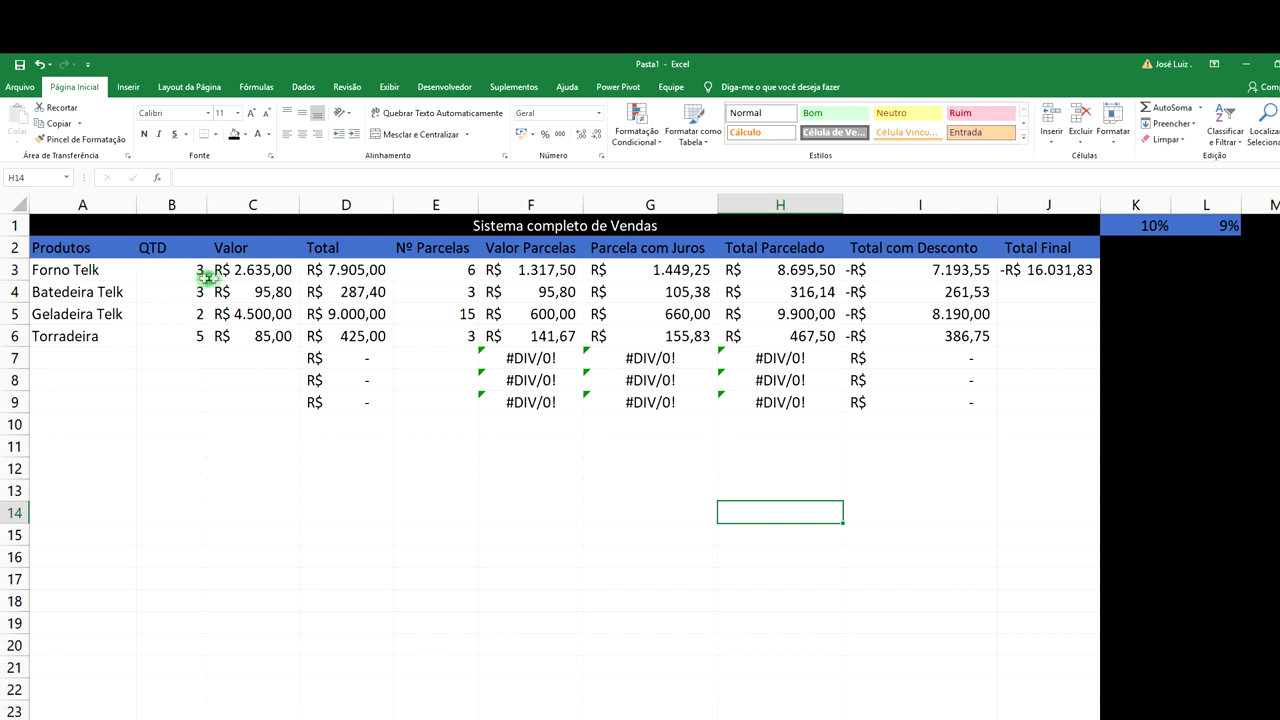
left_click(275, 269)
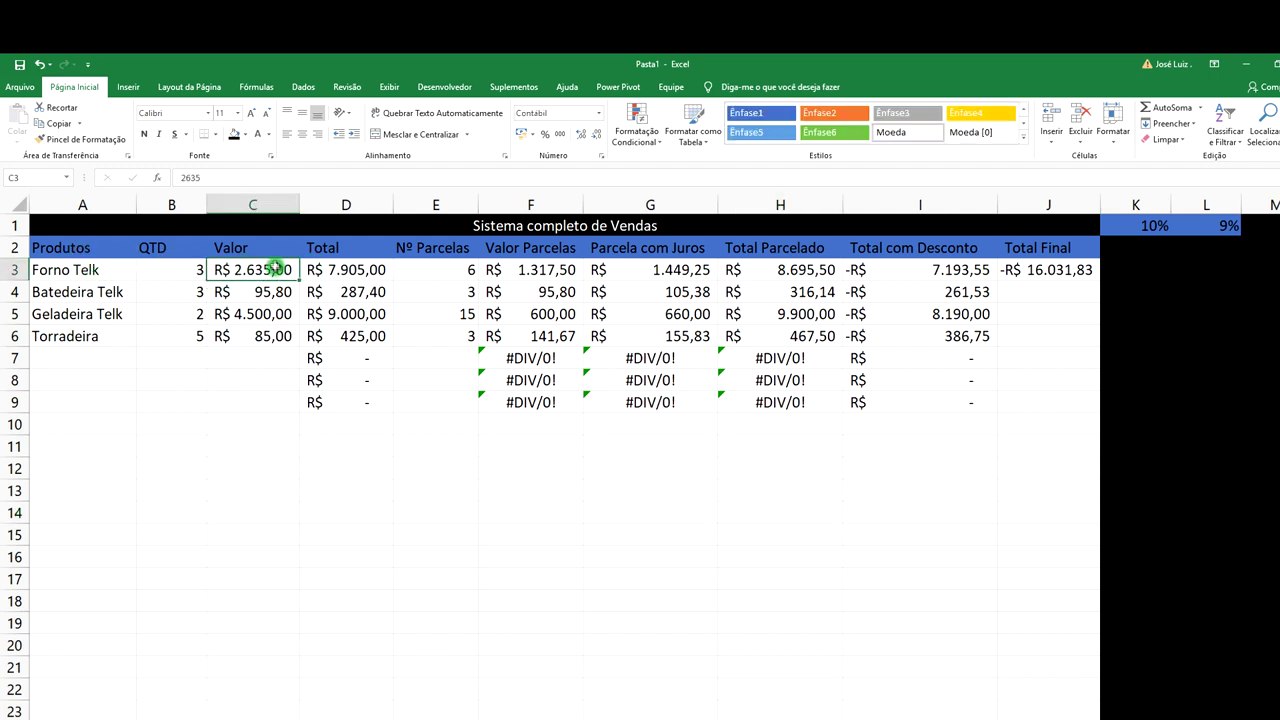
- Copy the Total formula from D9 down to D14
left_click(347, 274)
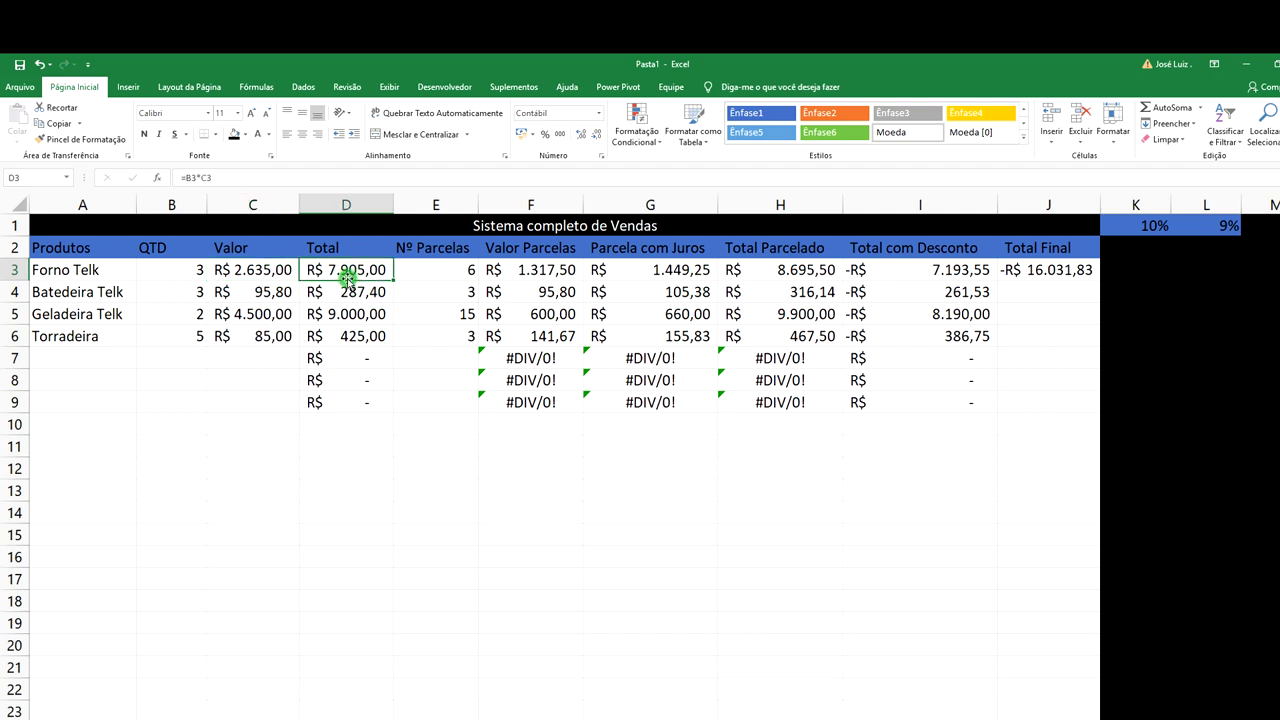
left_click(390, 409)
left_click_drag(393, 414, 388, 511)
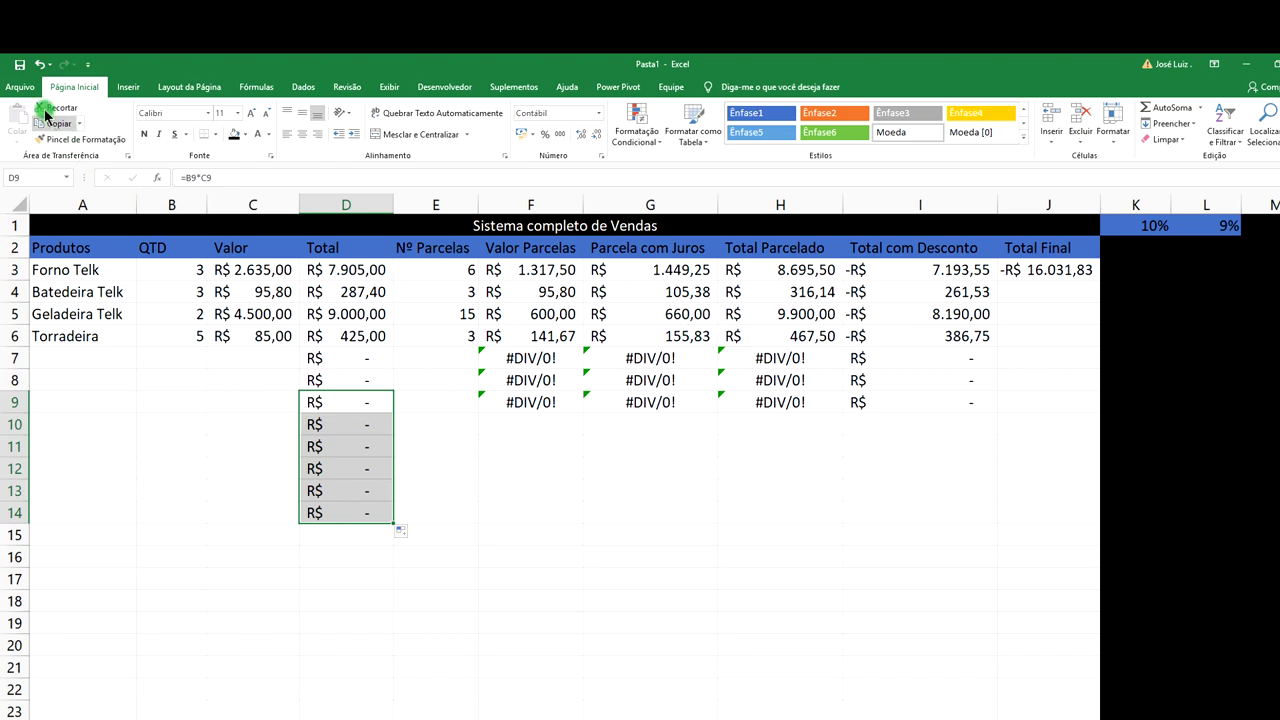
left_click(20, 87)
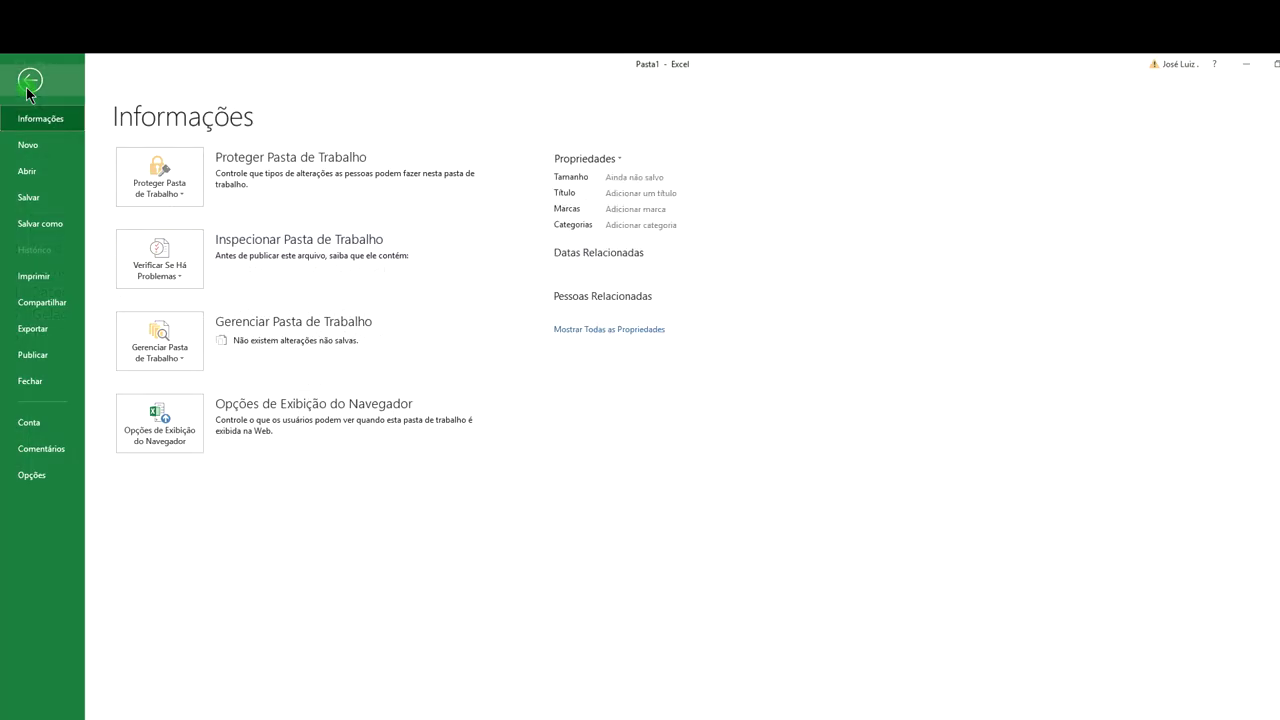
- Save the workbook Pasta1 to the Desktop (Área de Trabalho) with Salvar como
left_click(45, 223)
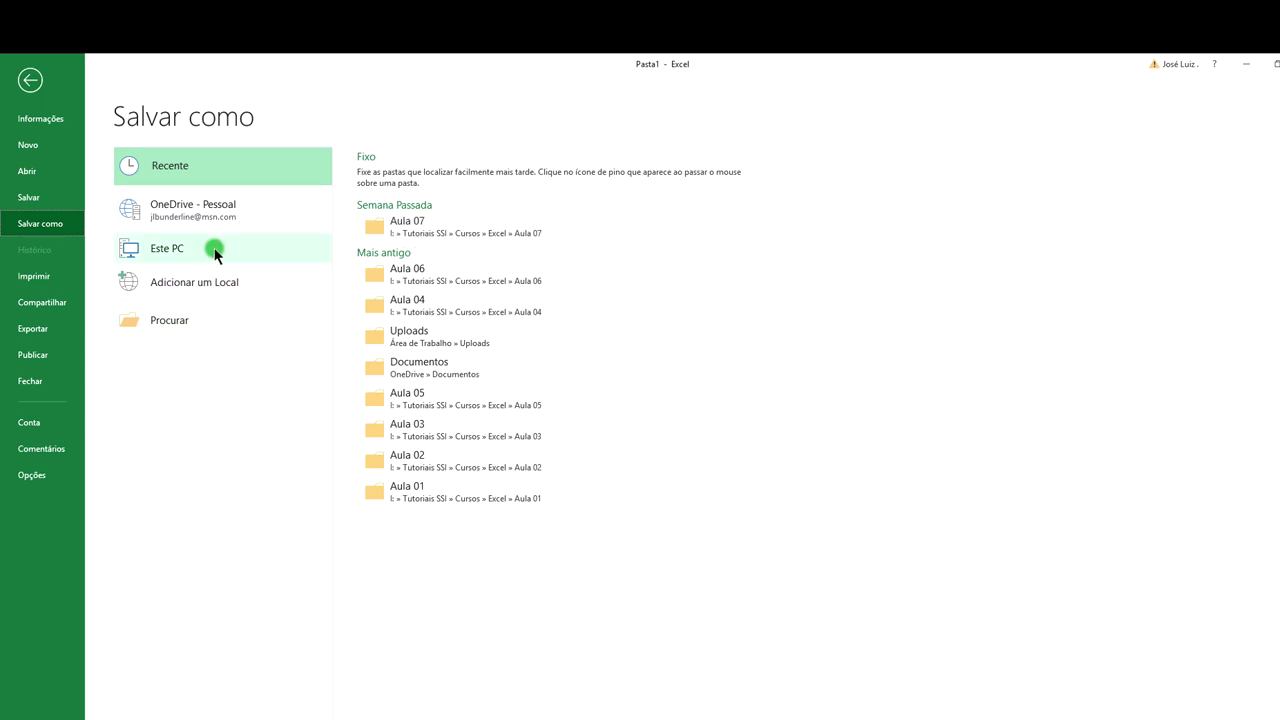
left_click(197, 322)
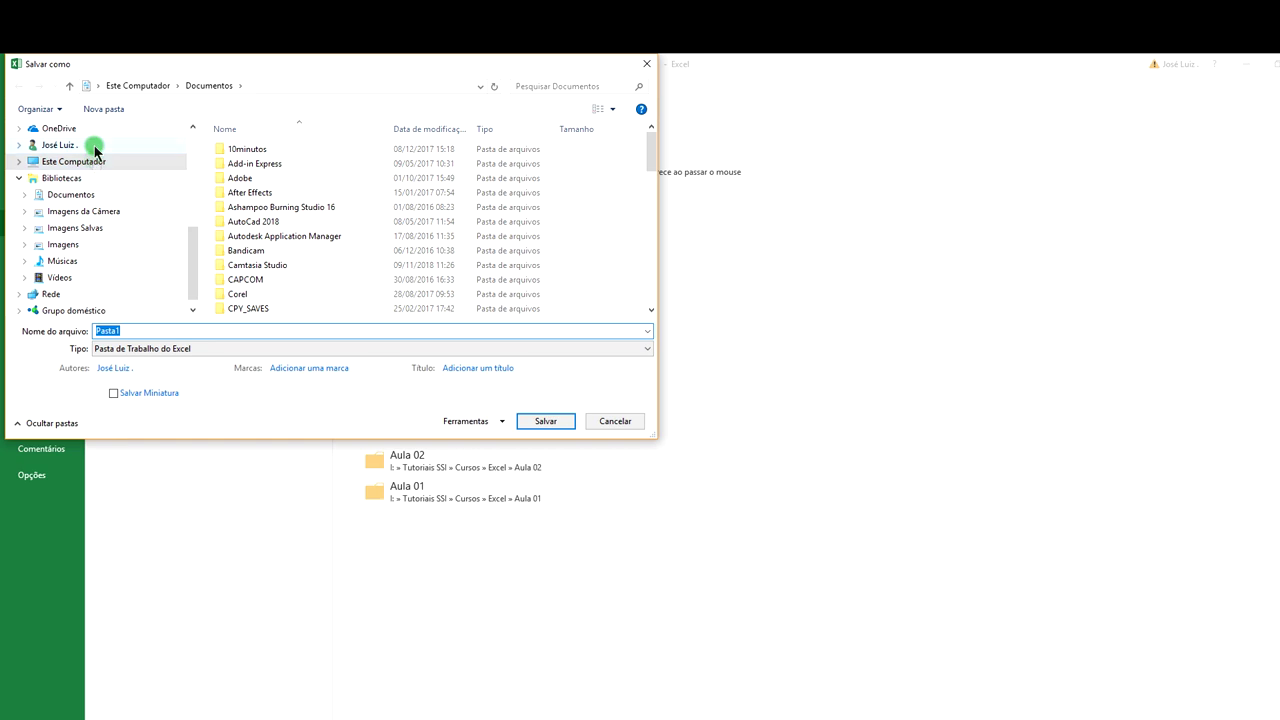
left_click_drag(191, 252, 188, 137)
left_click(88, 150)
left_click(540, 420)
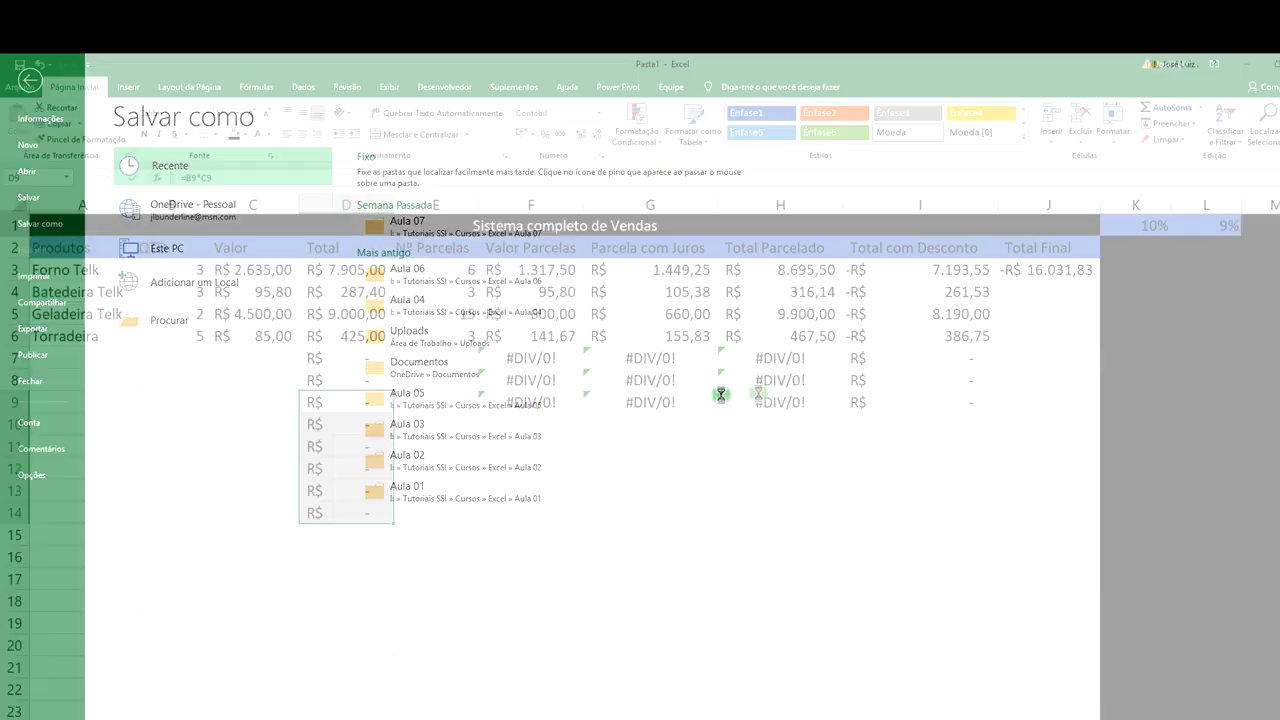
left_click(981, 393)
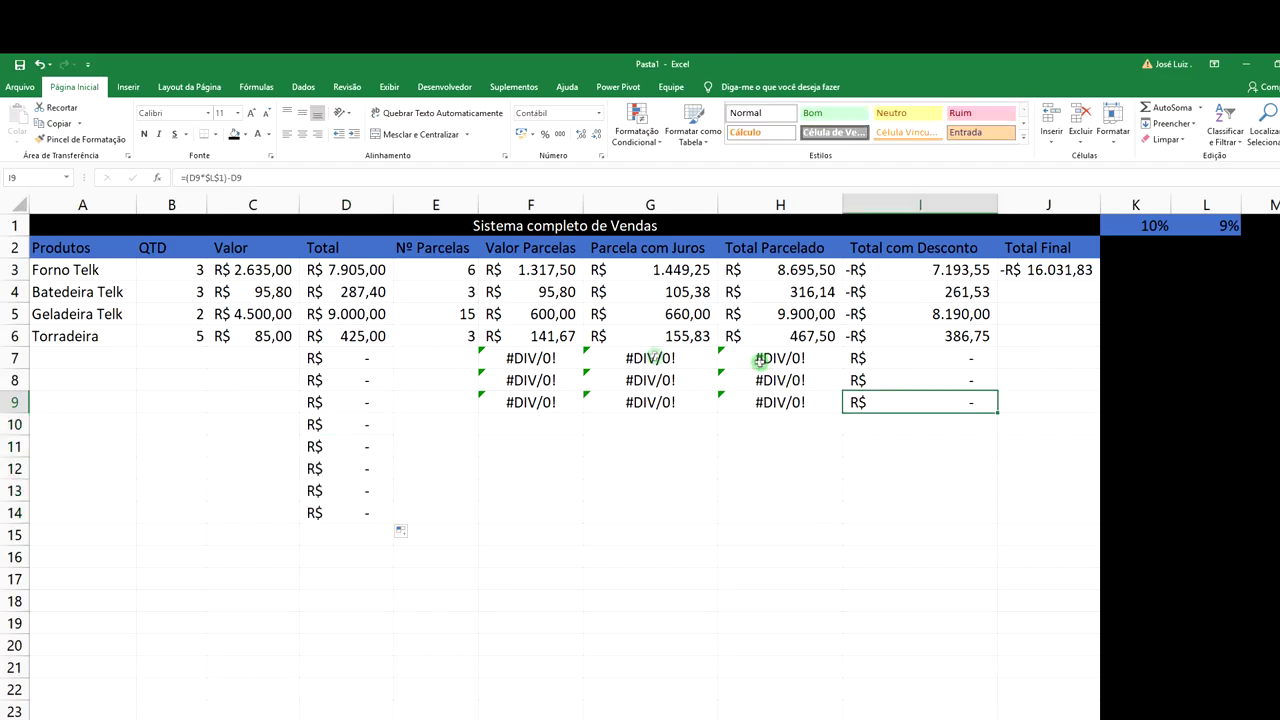
- Delete the product names, QTD and Valor entries in rows 3–6
left_click_drag(76, 270, 74, 332)
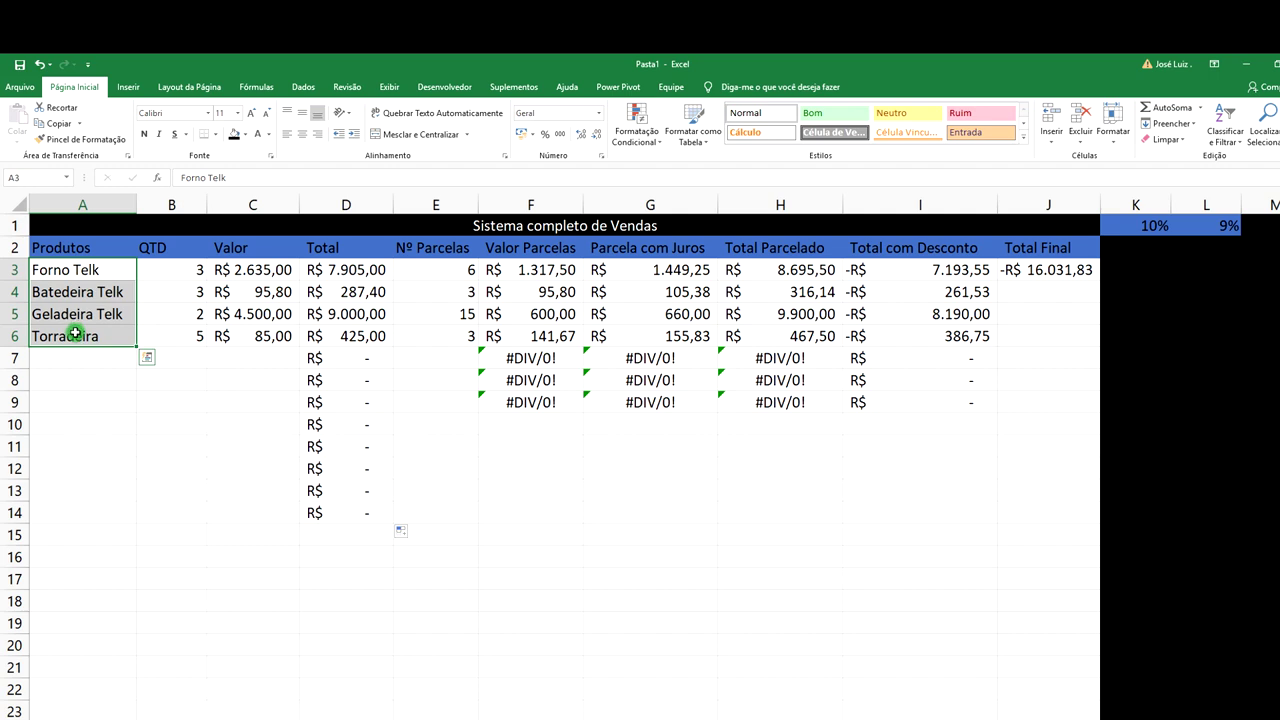
key("Delete")
left_click_drag(177, 272, 178, 334)
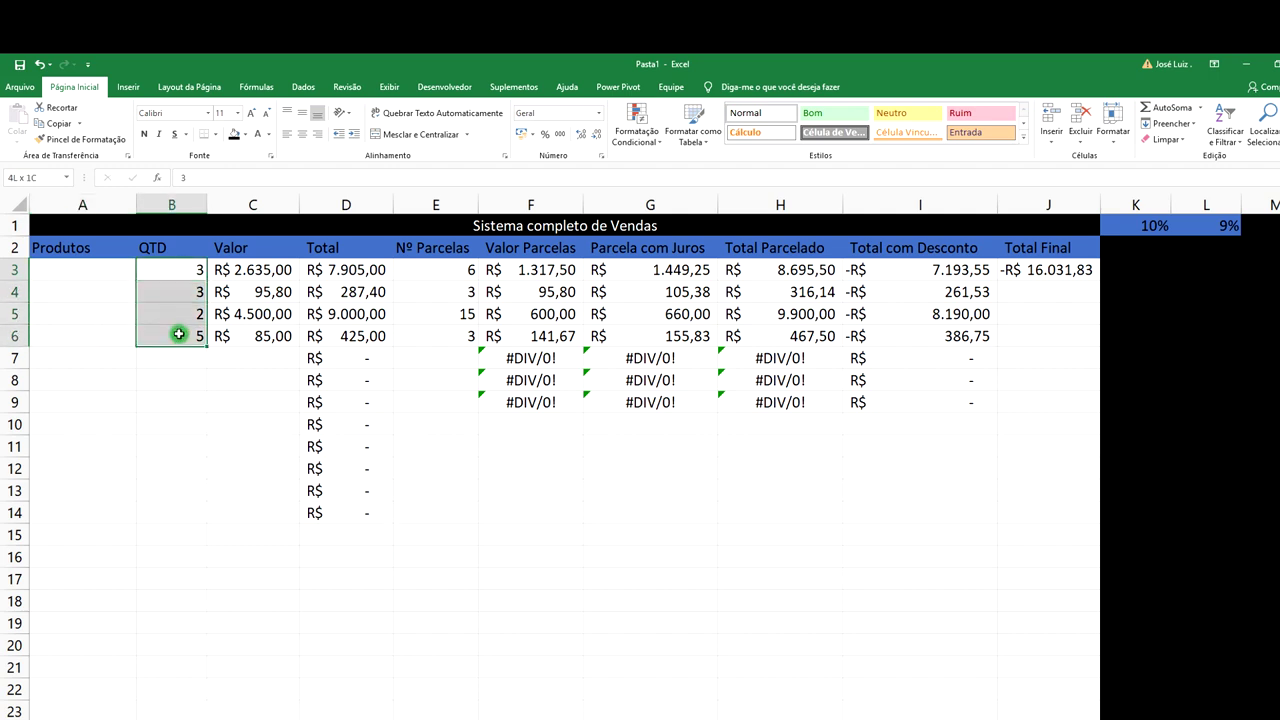
key("Delete")
left_click_drag(246, 271, 250, 336)
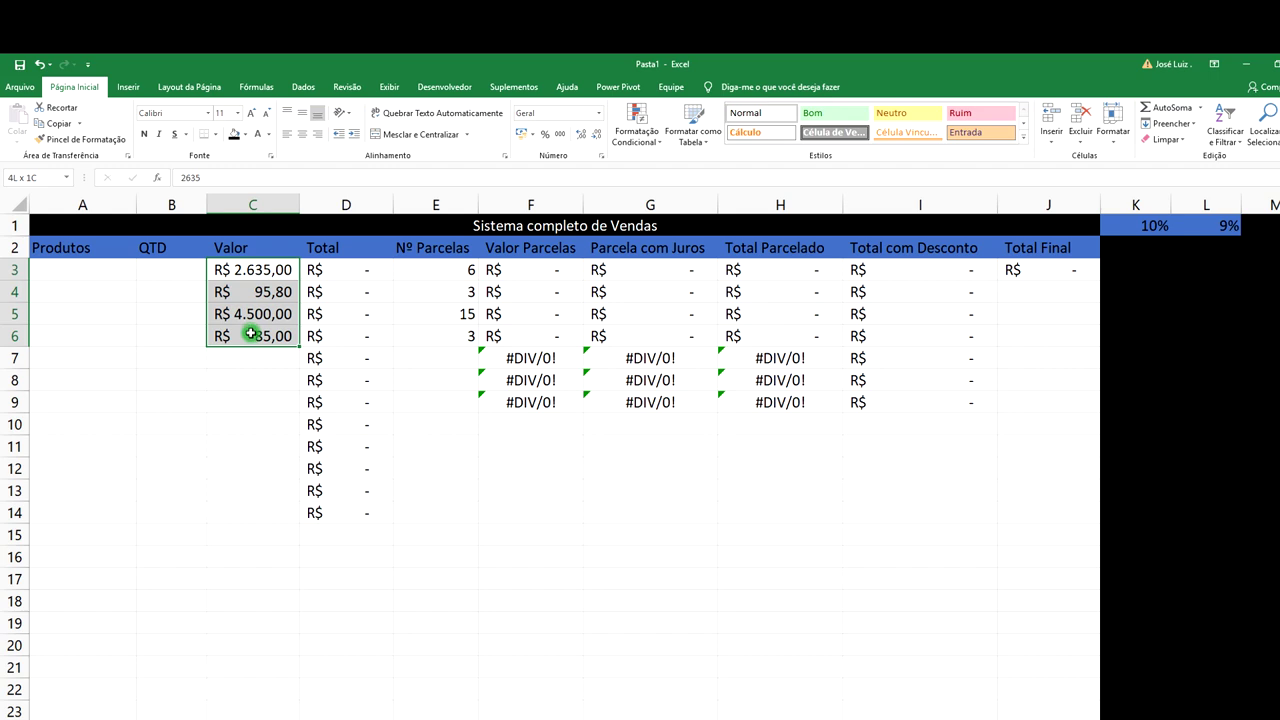
key("Delete")
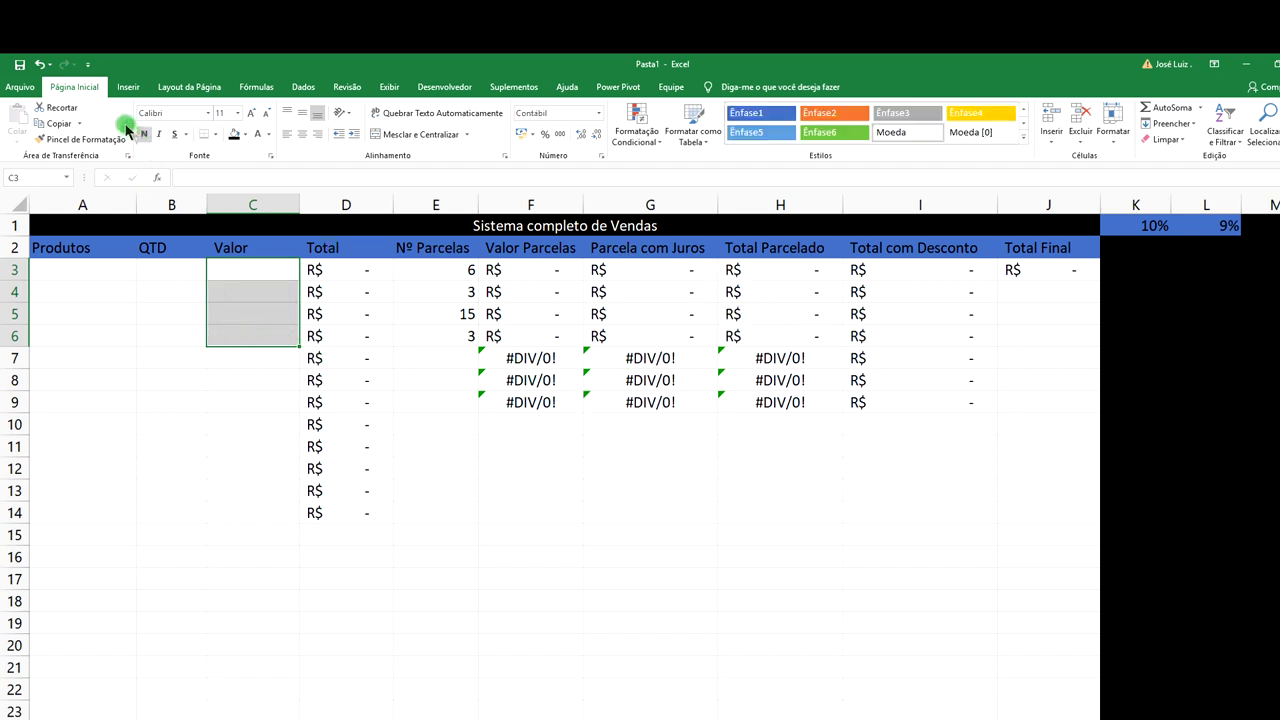
left_click(20, 87)
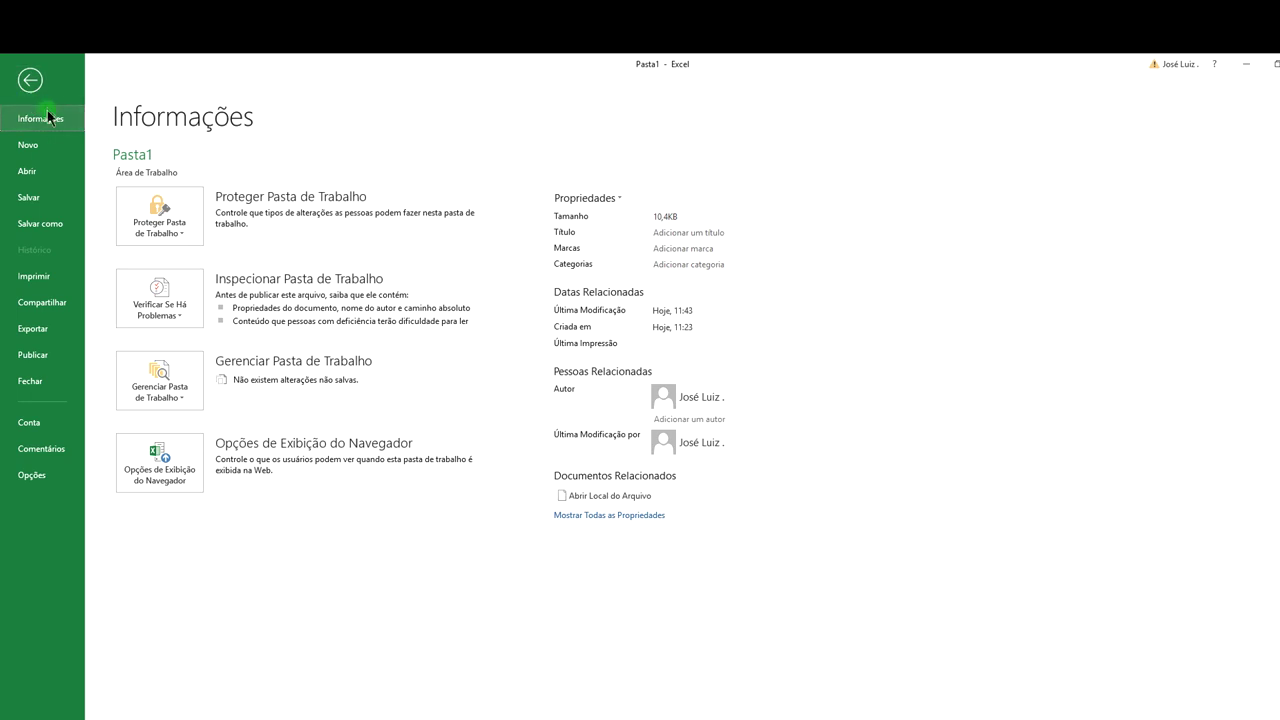
- Save the workbook to the Desktop under the name 'Sistema base'
left_click(40, 223)
left_click(180, 246)
left_click(368, 232)
type("Sis")
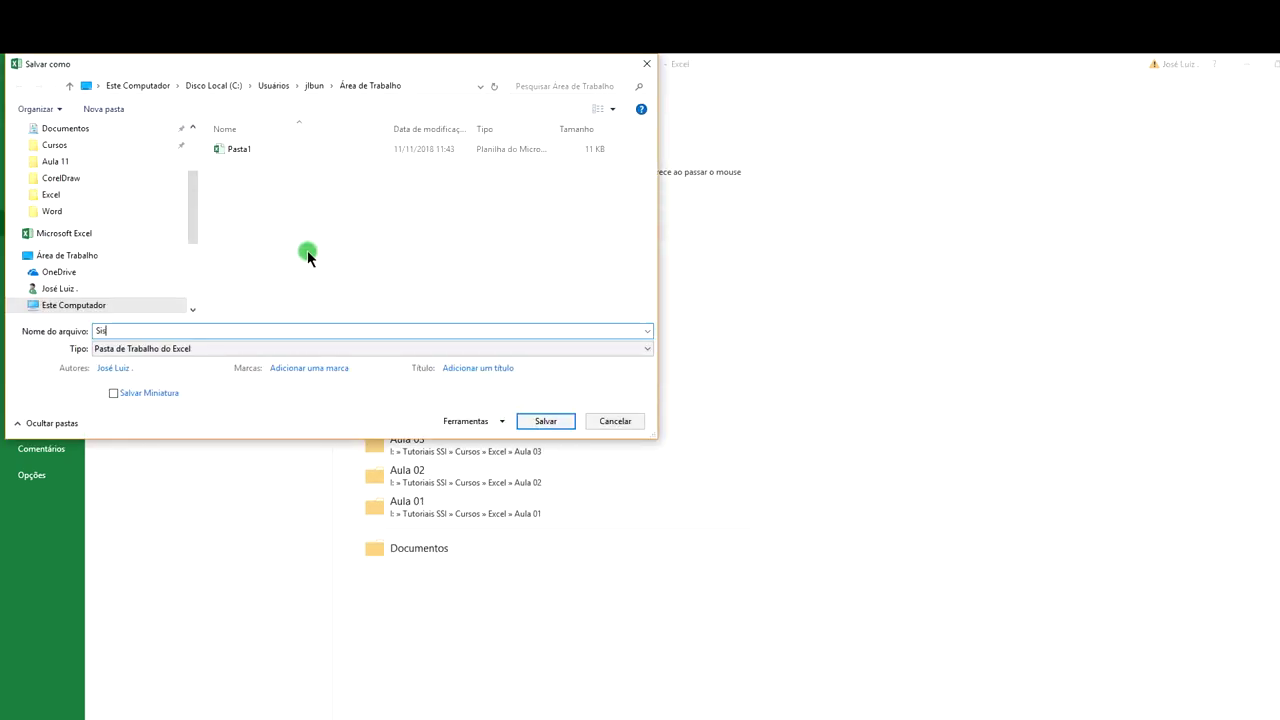
type("tema ba")
type("se")
left_click(542, 420)
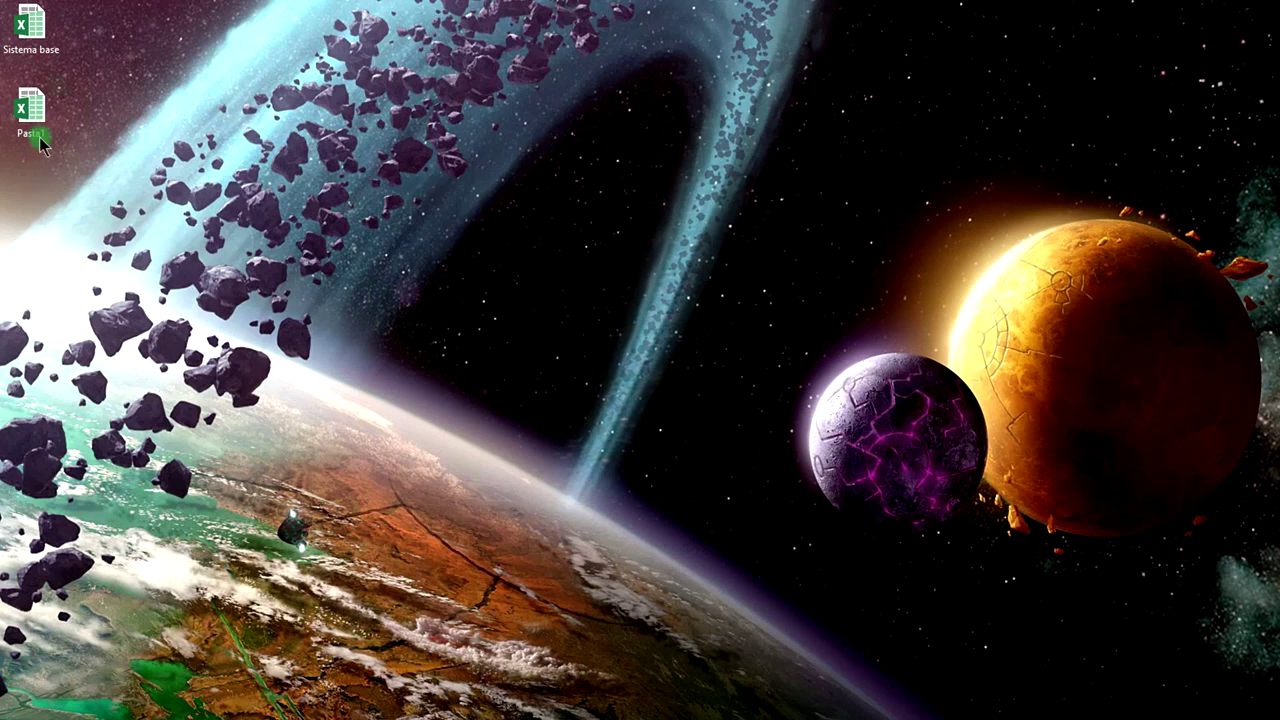
- Reopen Sistema base from its desktop icon and check that cell A3 is empty
left_click(34, 22)
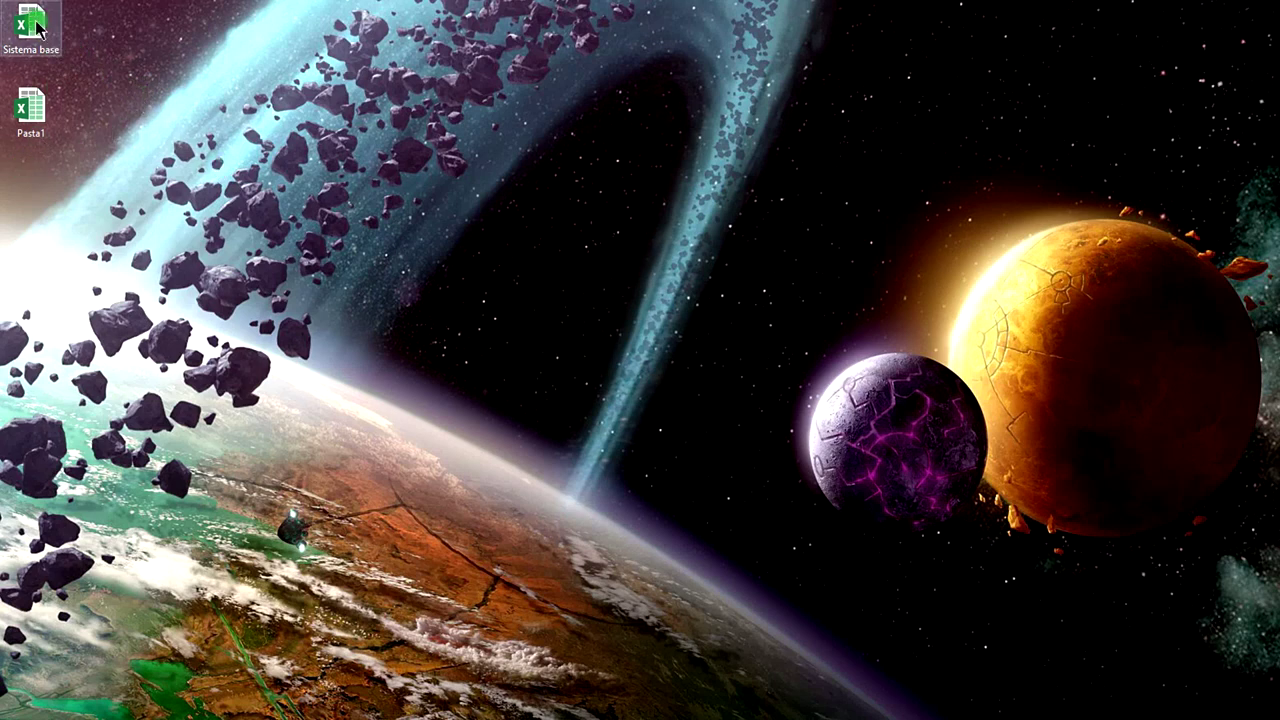
double_click(34, 22)
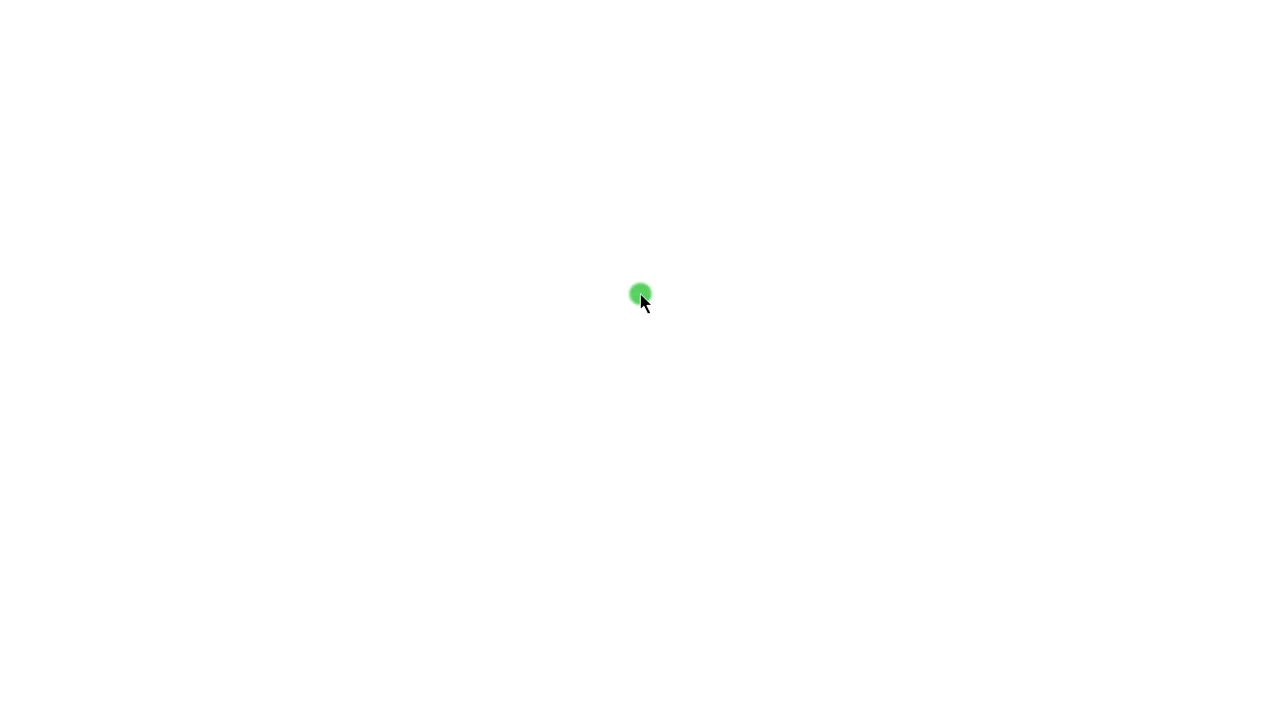
left_click(108, 258)
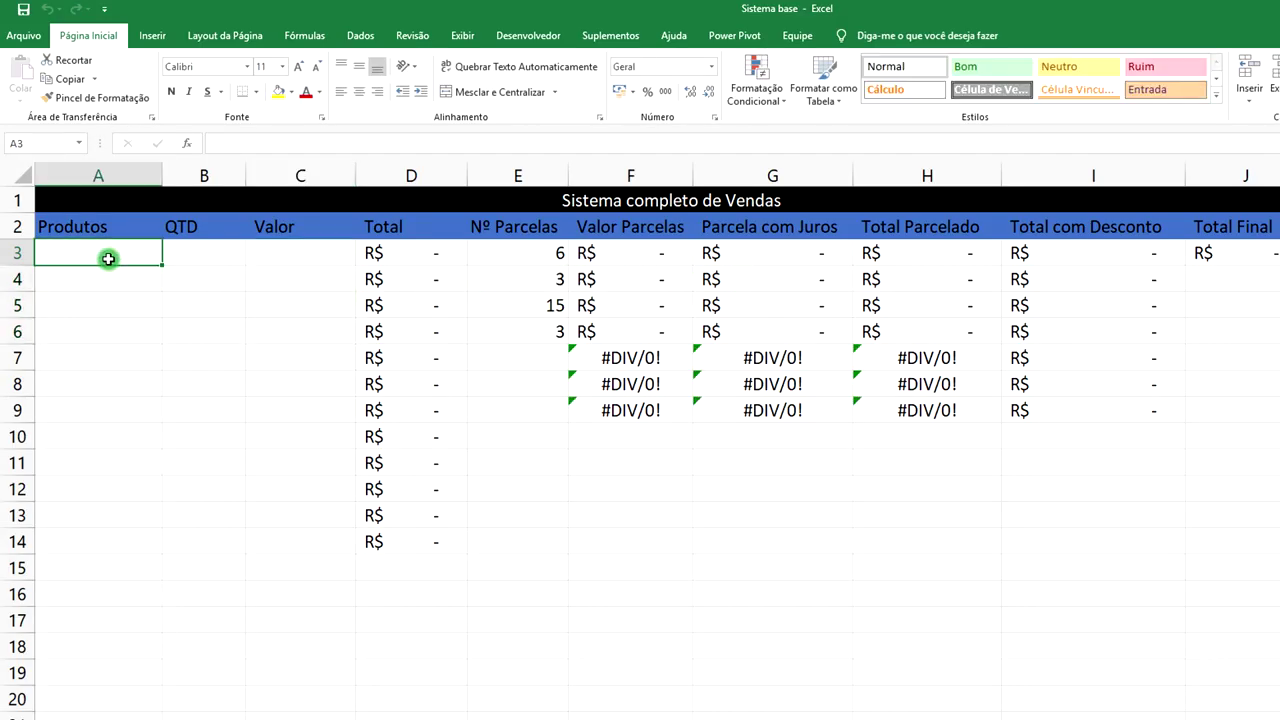
- Confirm B3 and C3 are empty, then apply All Borders to the table area down to row 20
left_click(210, 252)
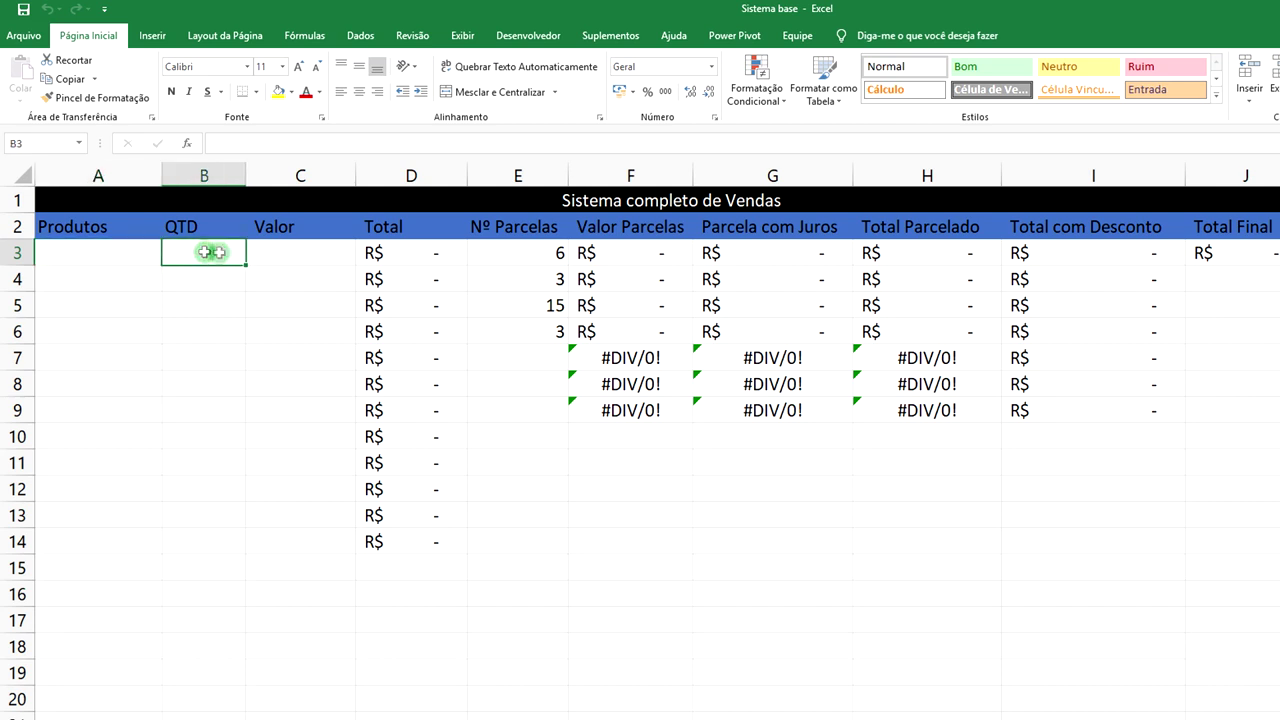
left_click(320, 262)
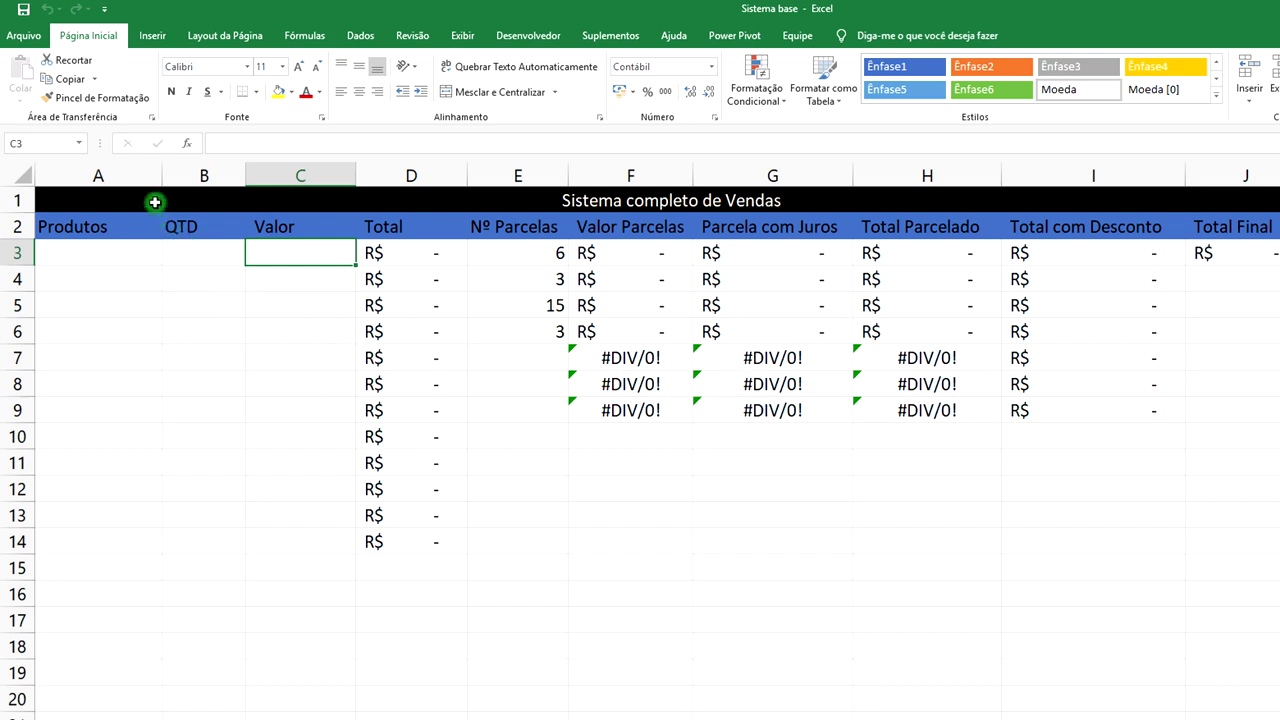
left_click_drag(155, 202, 235, 712)
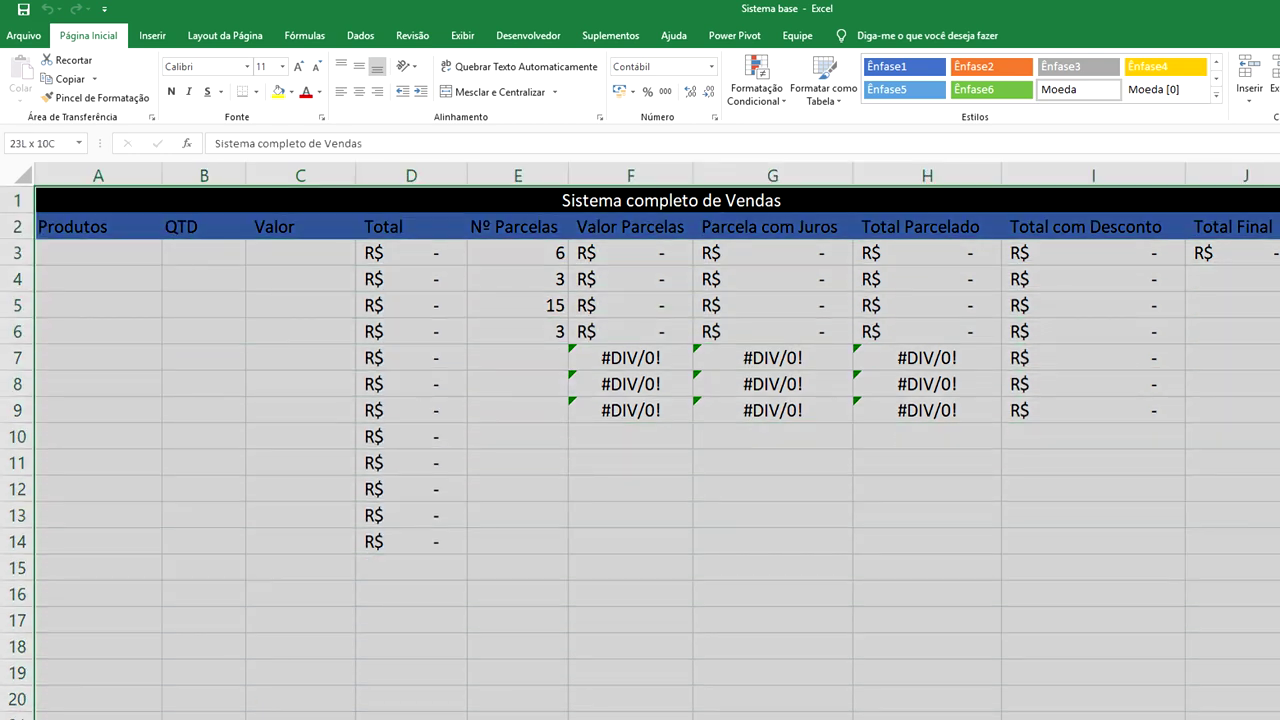
left_click(255, 91)
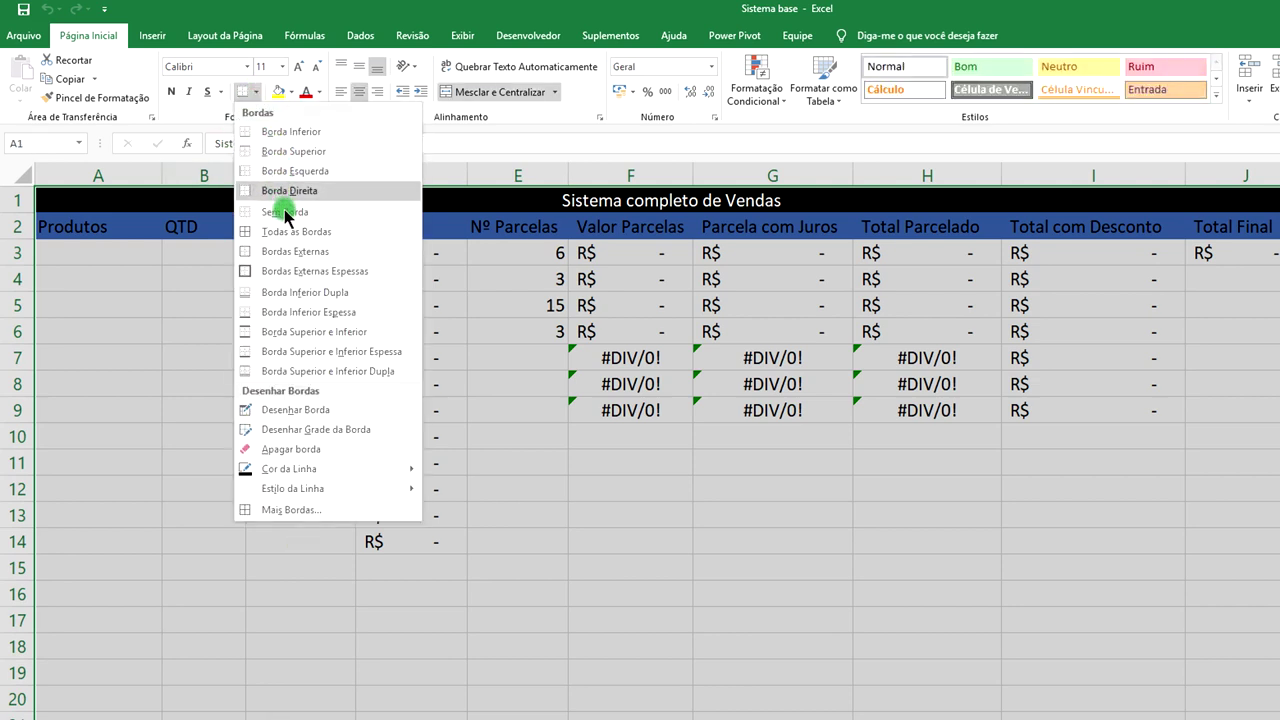
left_click(294, 232)
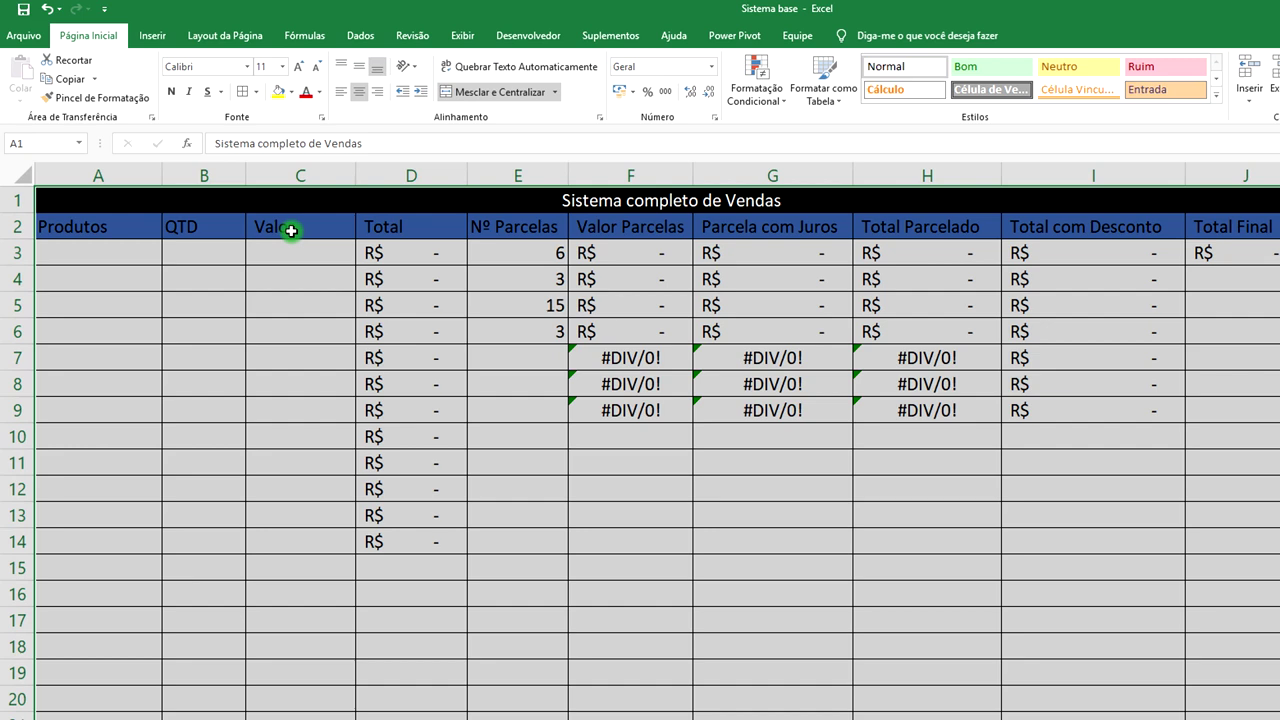
left_click(554, 434)
- Apply Todas as Bordas to A1:J6 and open the print preview
left_click_drag(108, 201, 343, 478)
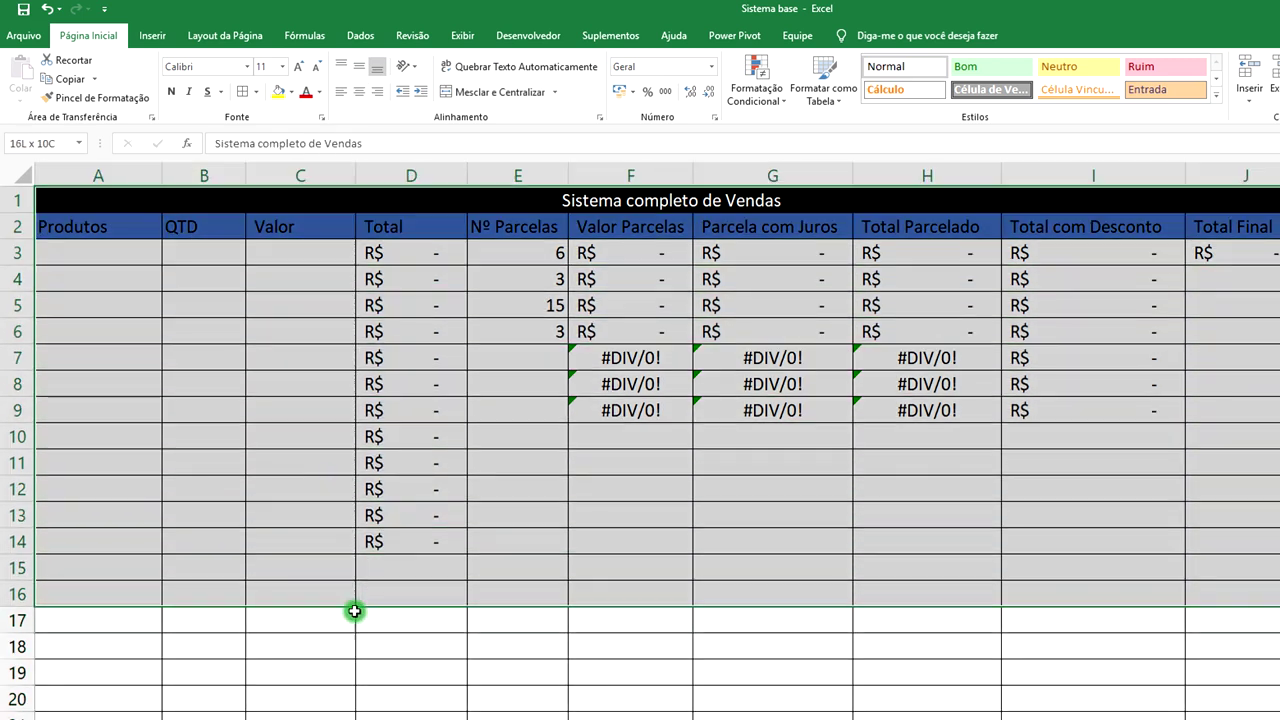
left_click_drag(343, 476, 502, 492)
key("ctrl+a")
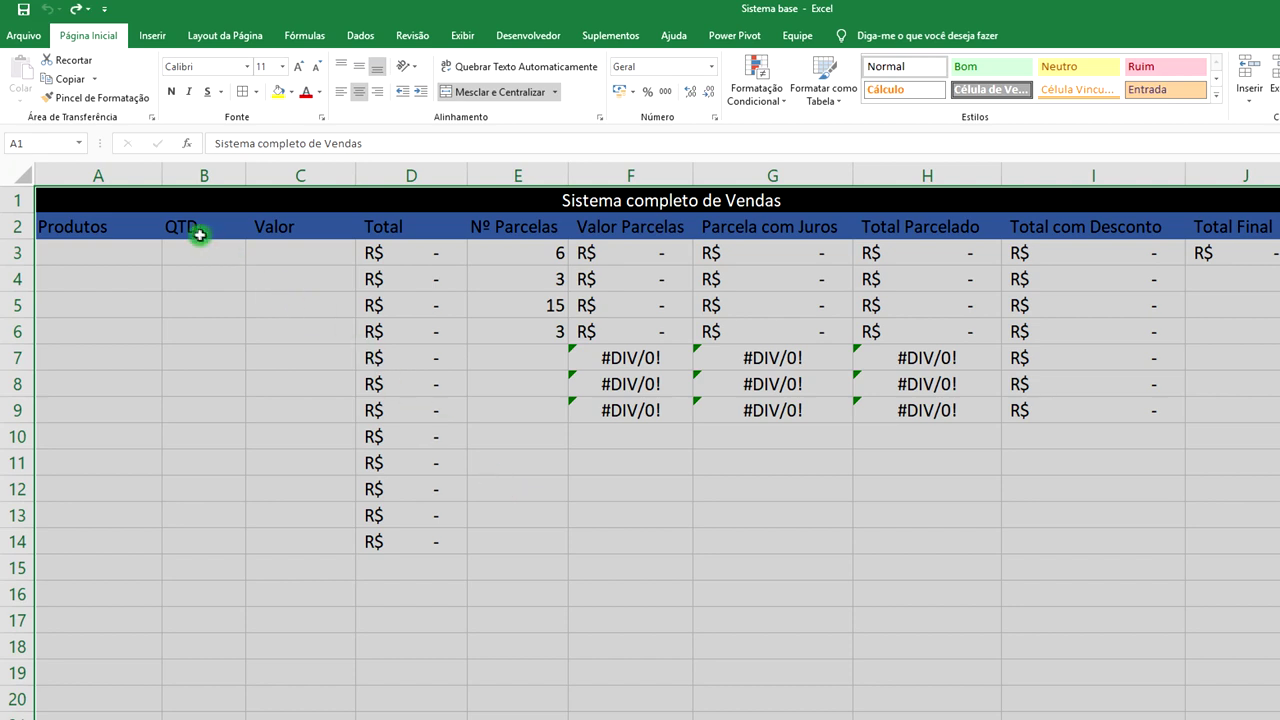
mouse_move(143, 191)
left_mouse_down()
mouse_move(212, 496)
mouse_move(241, 338)
left_mouse_up()
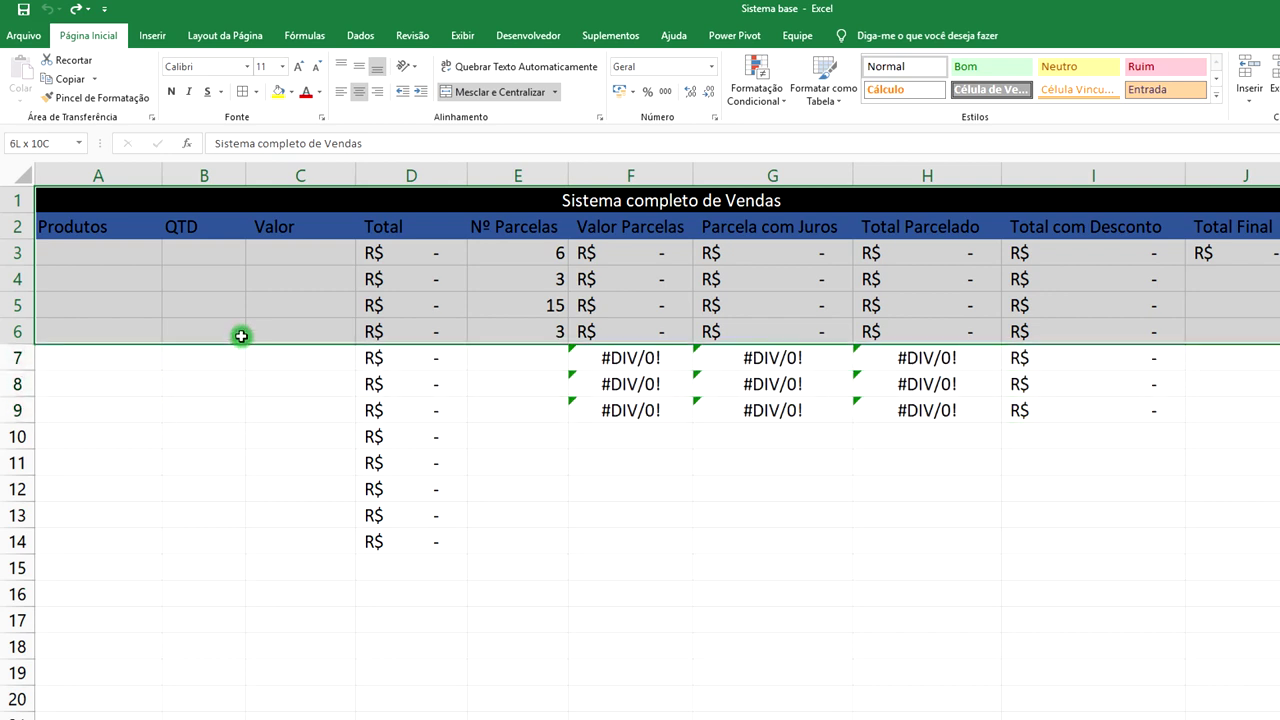
left_click(245, 91)
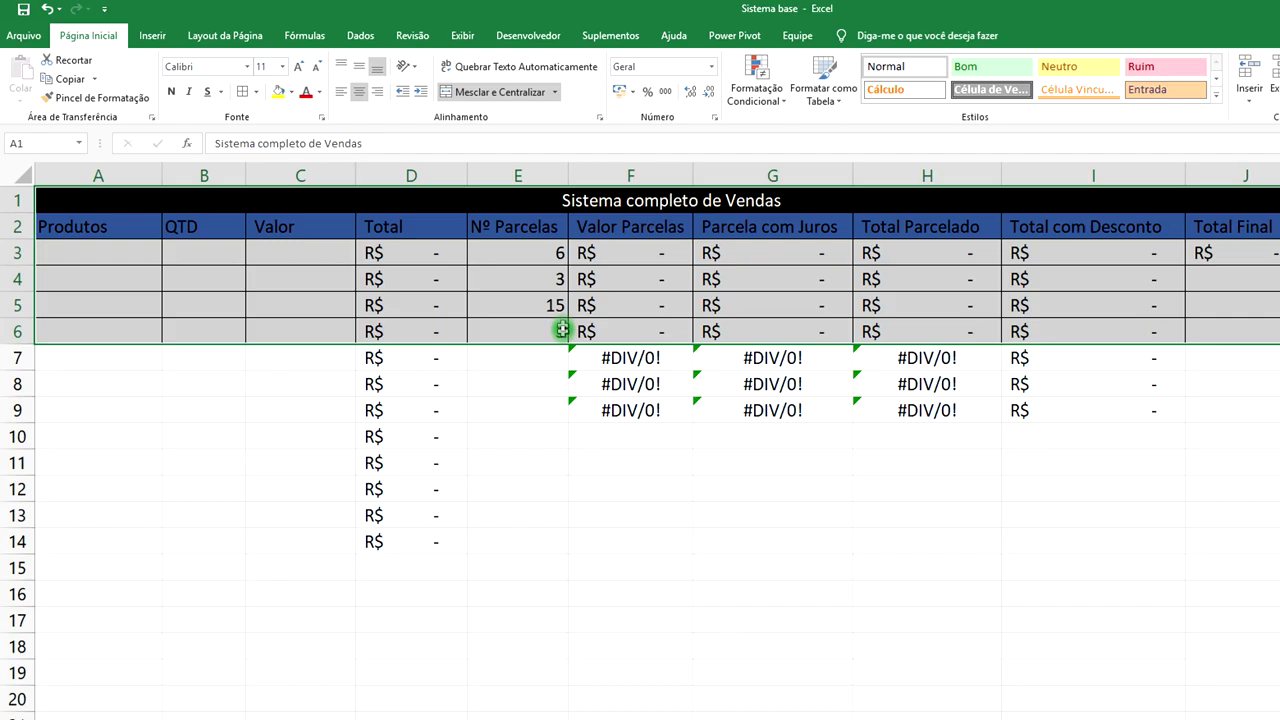
key("ctrl+p")
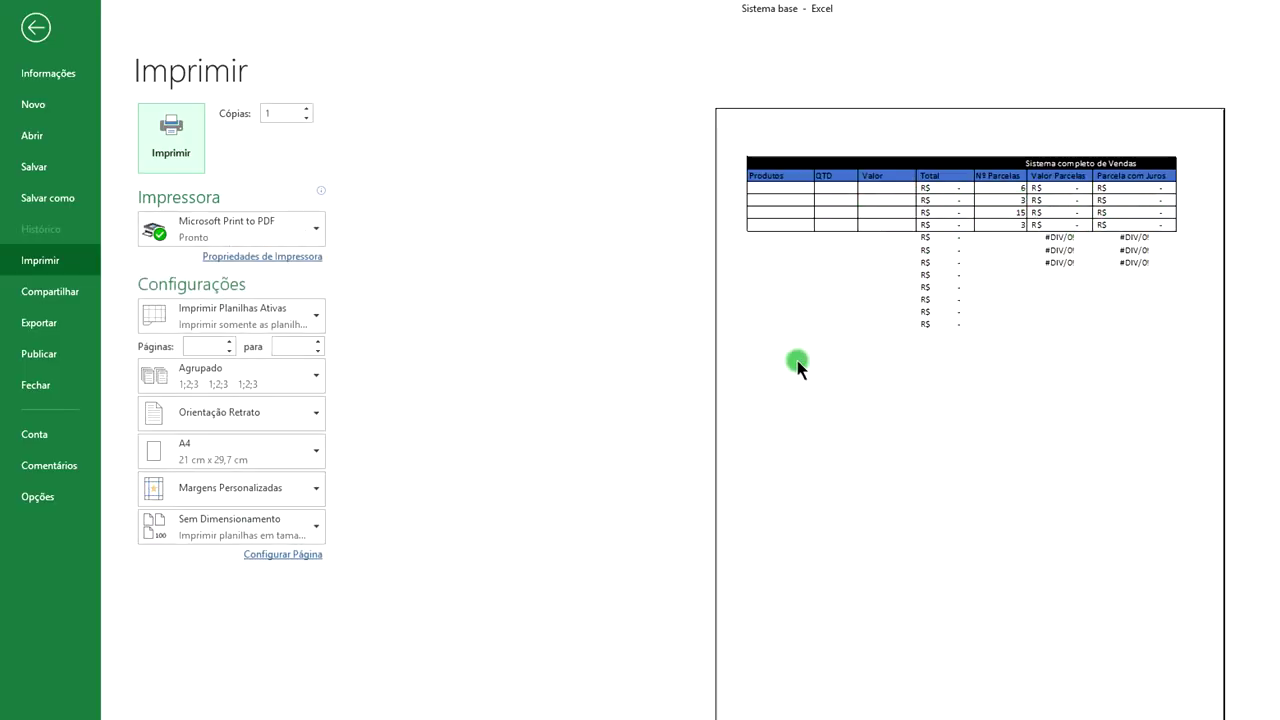
- Return from print preview to the sheet and select the leftover formulas below the table
key("Escape")
mouse_move(390, 364)
left_mouse_down()
mouse_move(398, 534)
mouse_move(1096, 526)
mouse_move(1096, 510)
left_mouse_up()
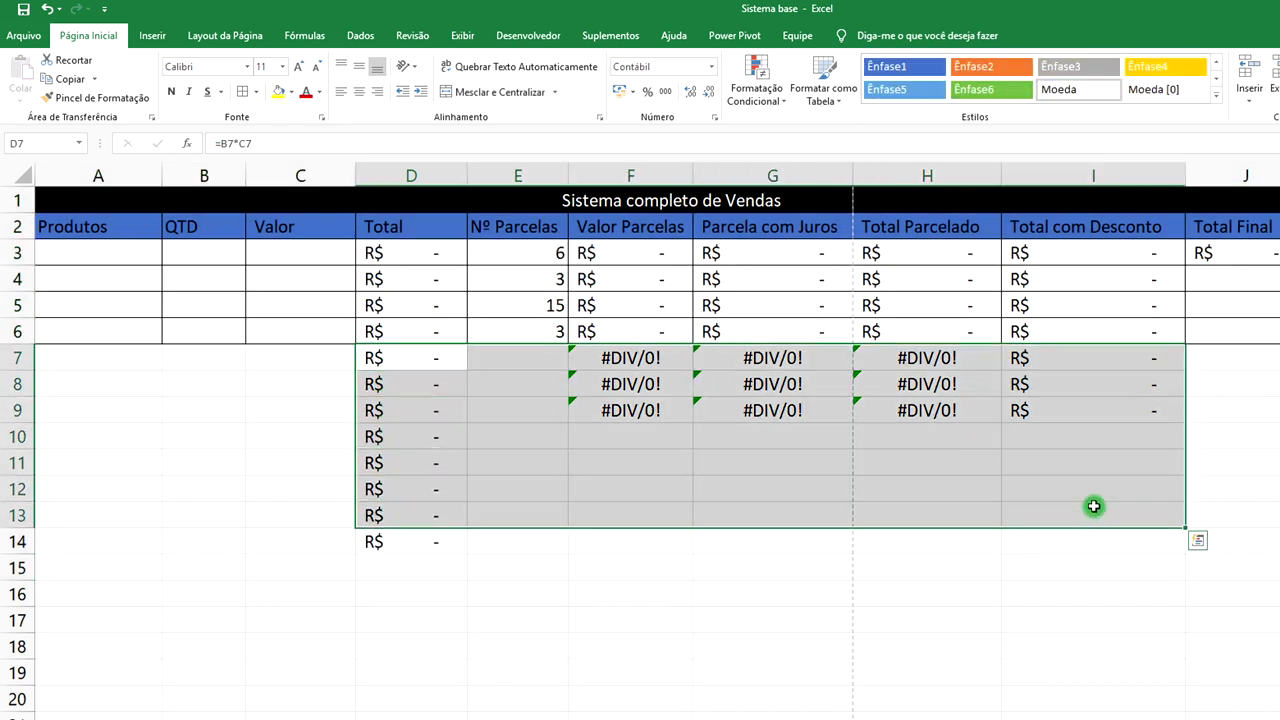
- Clear the leftover totals and #DIV/0! errors below the table, including D14
key("Delete")
left_click(418, 543)
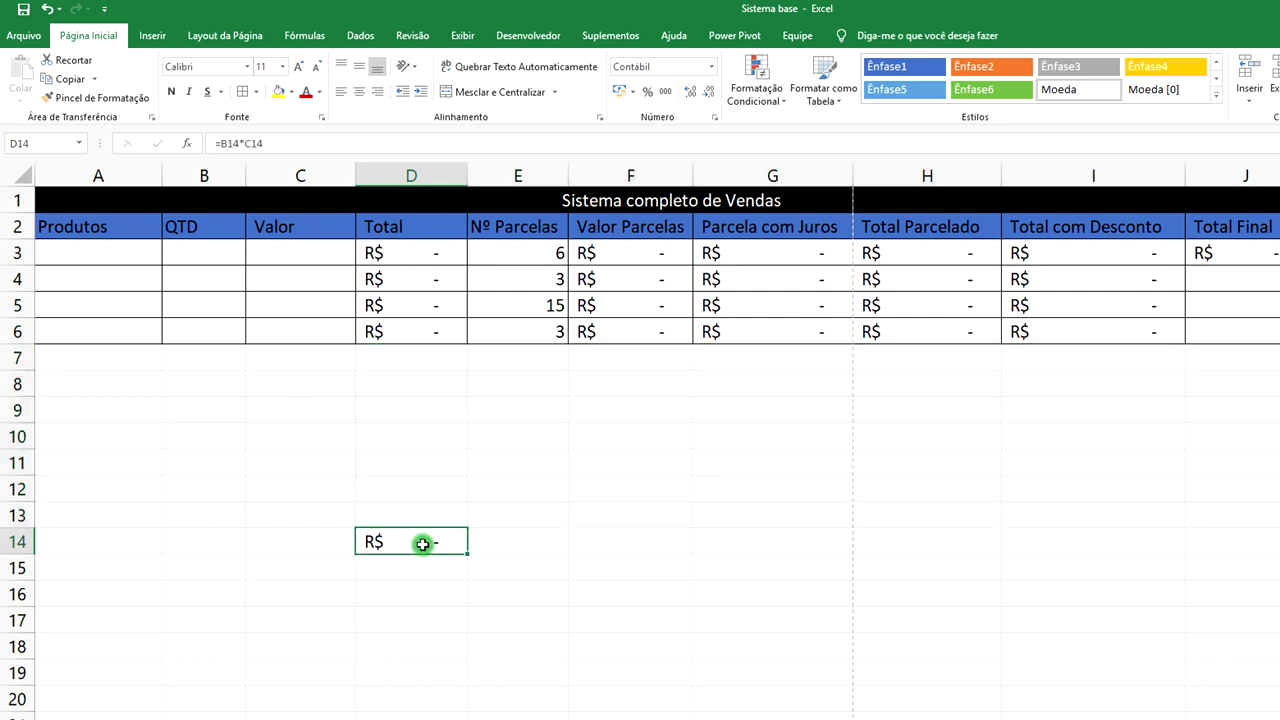
key("Delete")
left_click(544, 444)
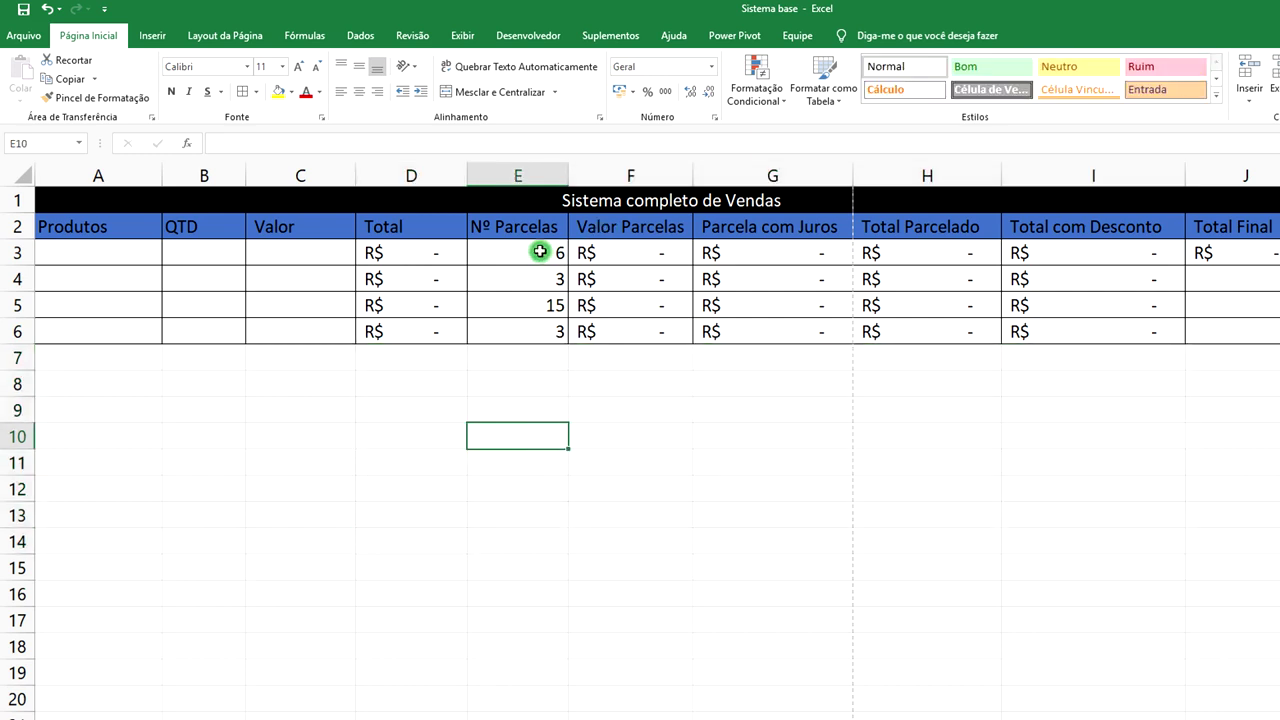
- Empty the Nº Parcelas values in E3:E6 and select cell J4
left_click_drag(540, 252, 550, 327)
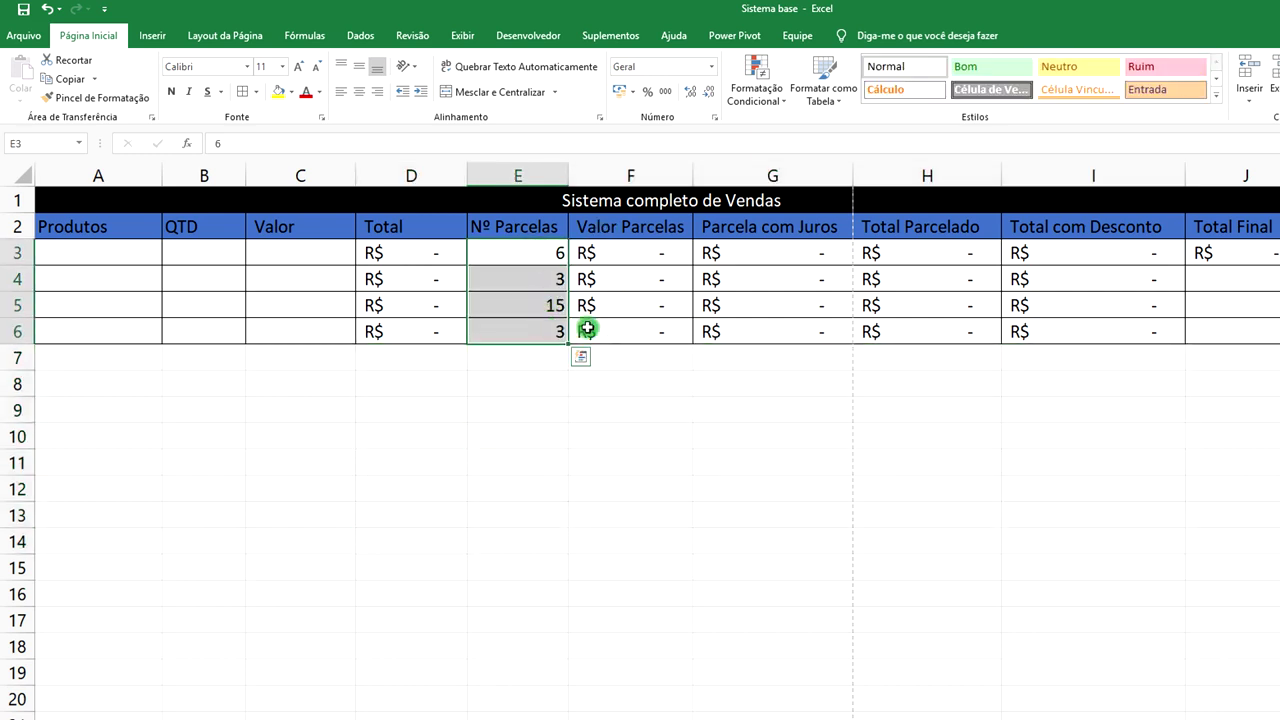
key("Delete")
left_click(747, 421)
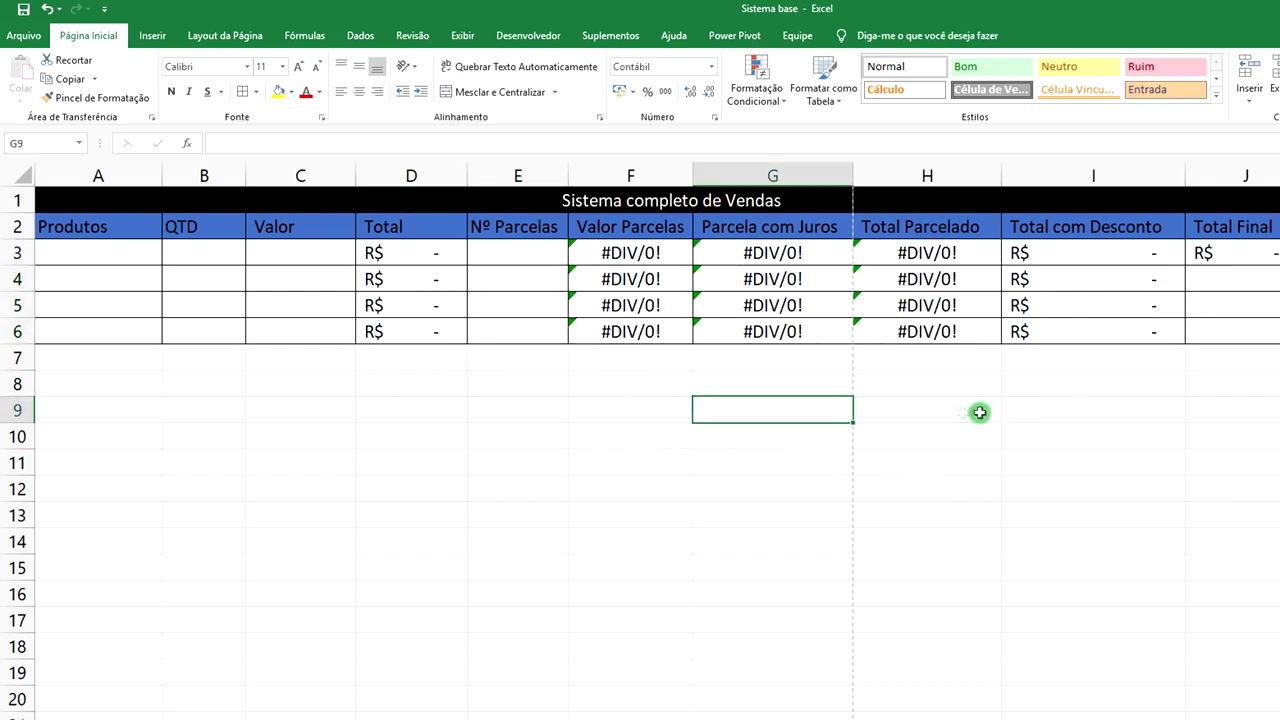
left_click(1225, 282)
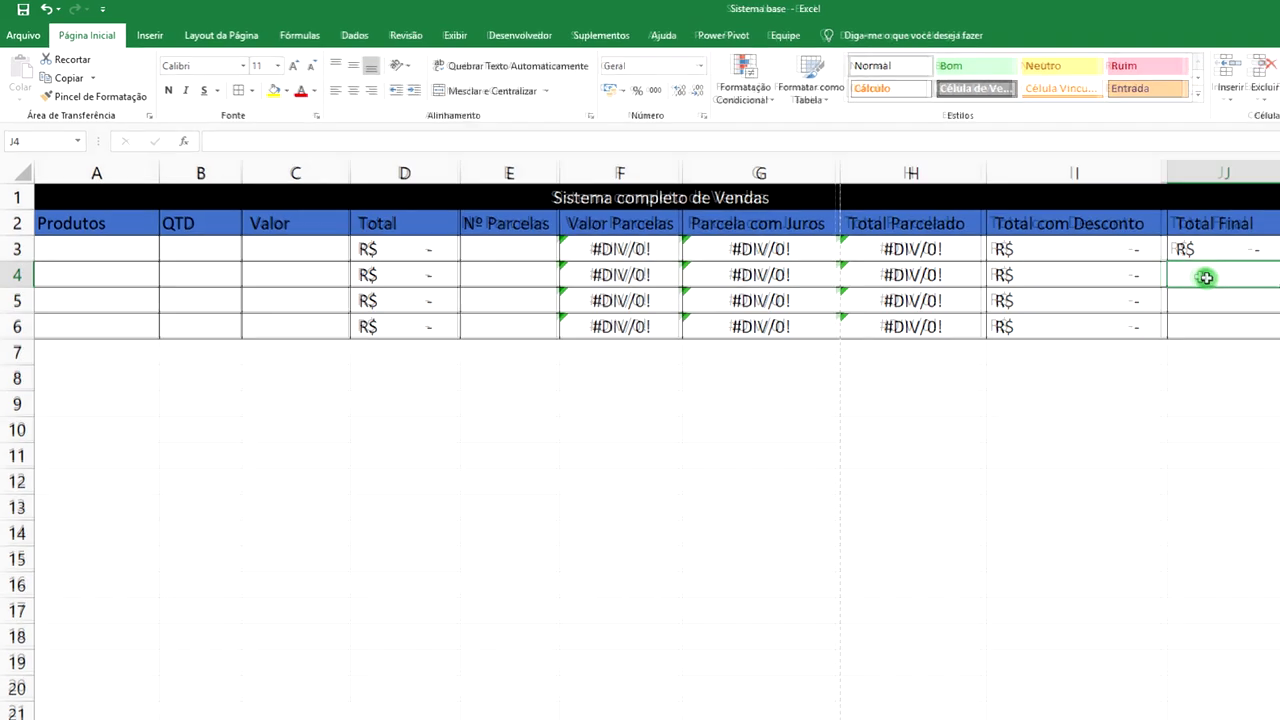
- Enter =HOJE() in J4 (11/11/2018) and =AGORA() in J5 (11/11/2018 11:45)
type("=")
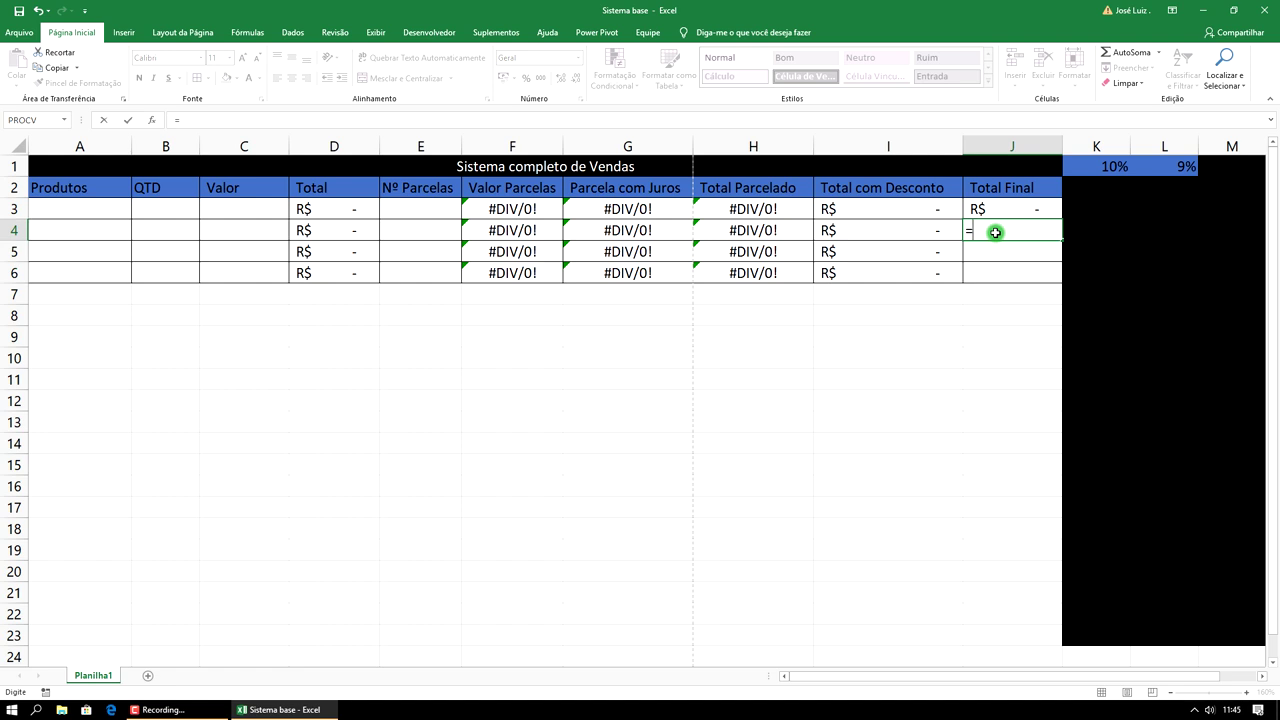
type("hoje")
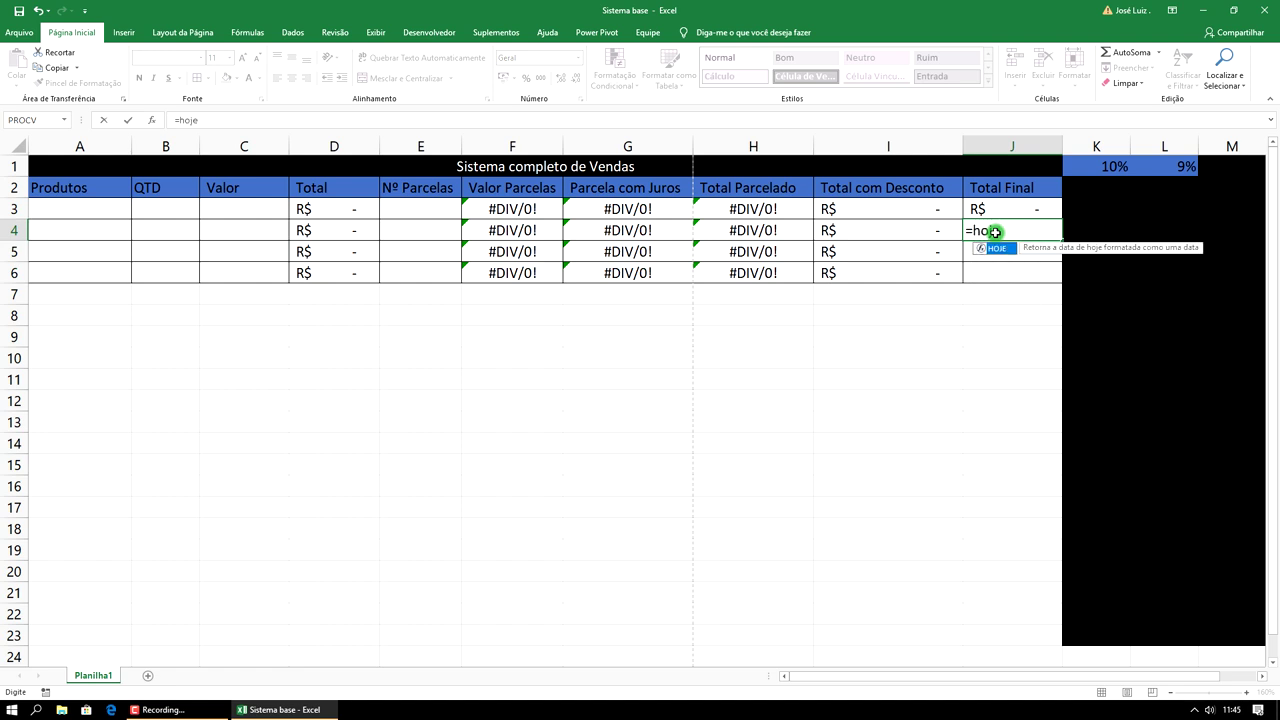
type("()")
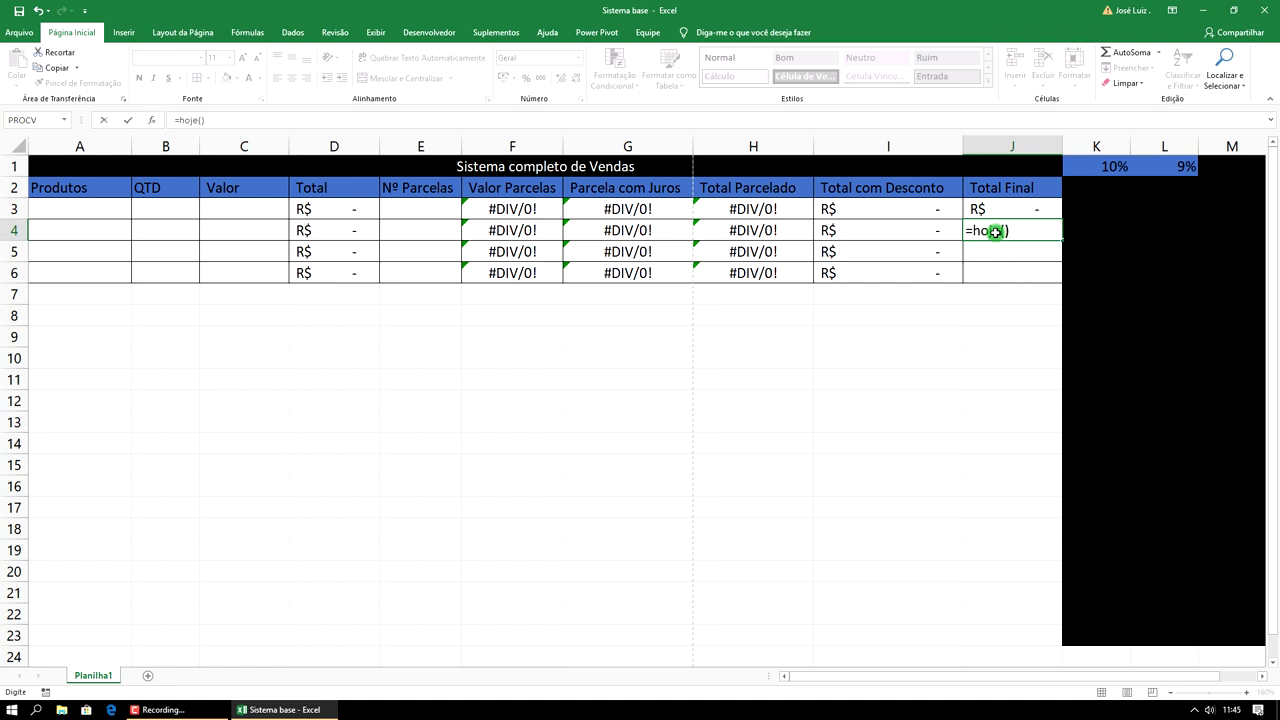
key("Return")
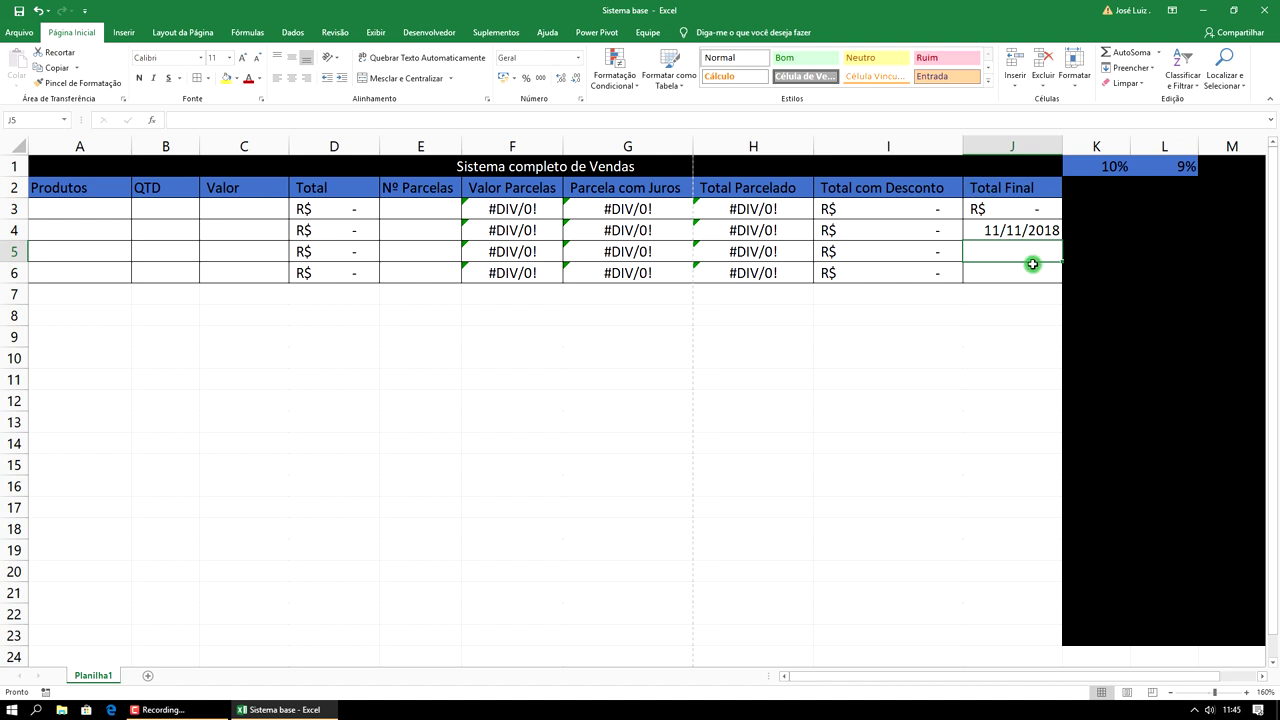
type("=agor")
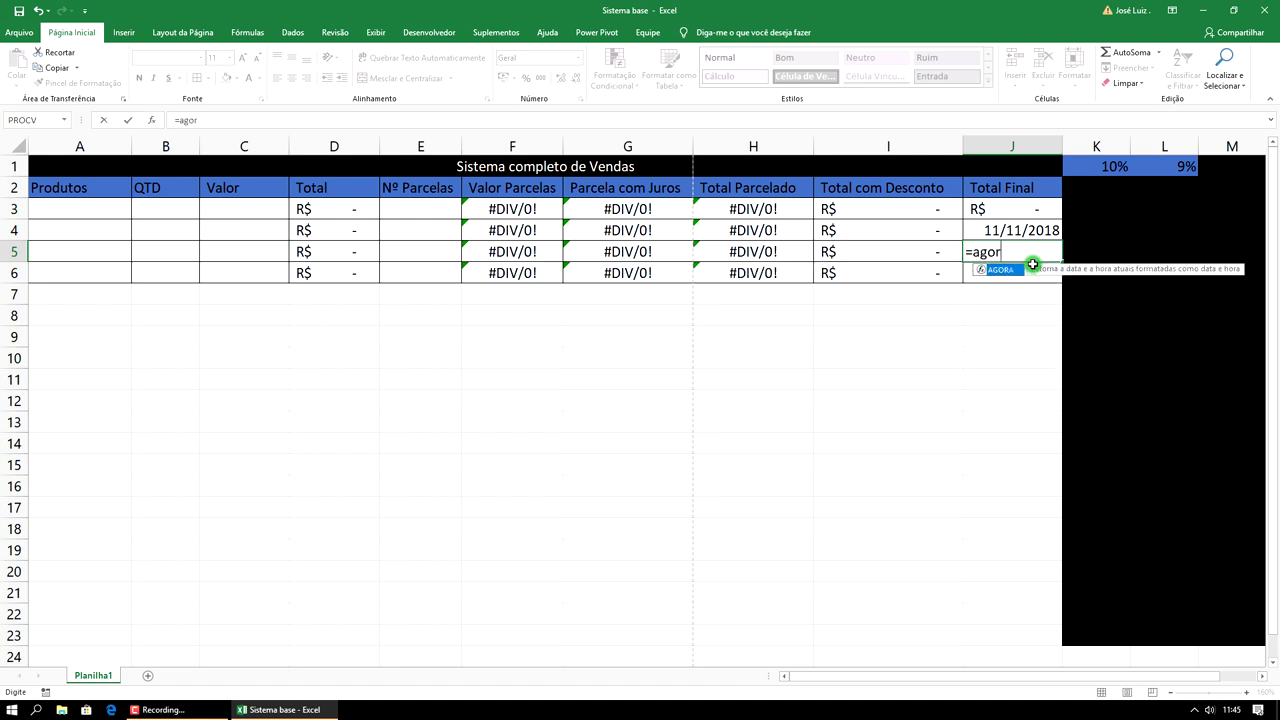
type("a()")
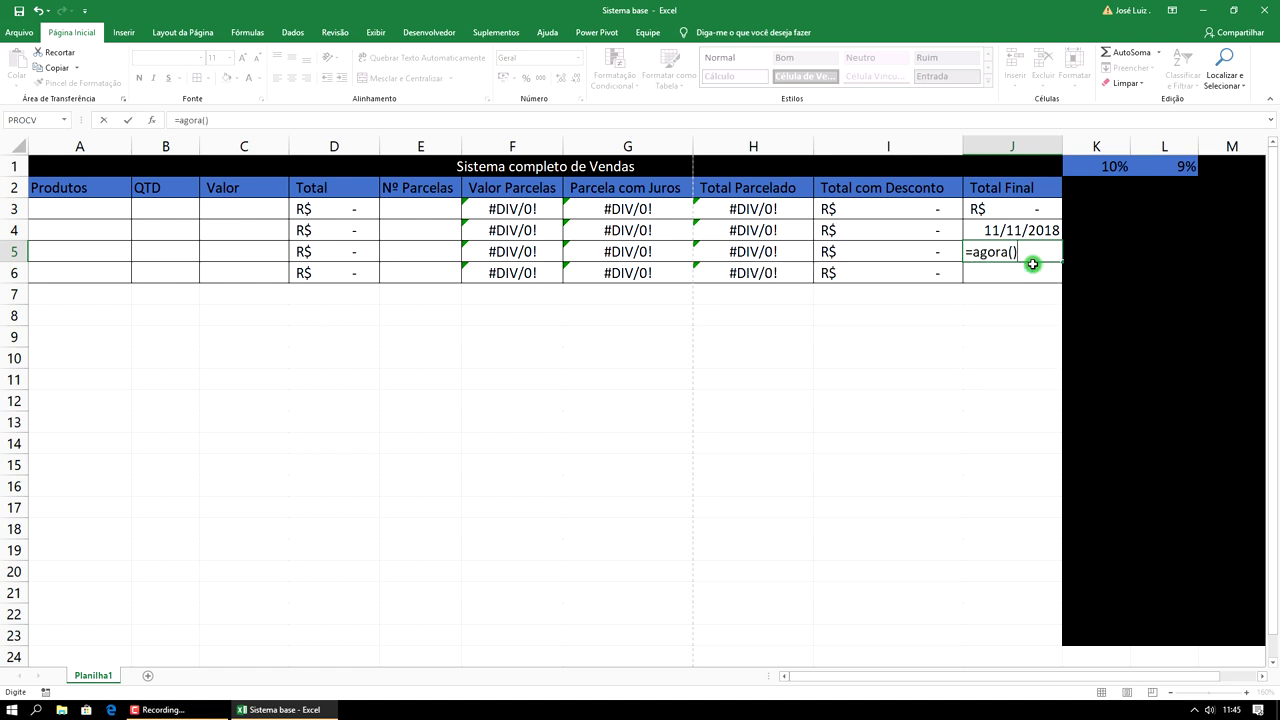
key("Return")
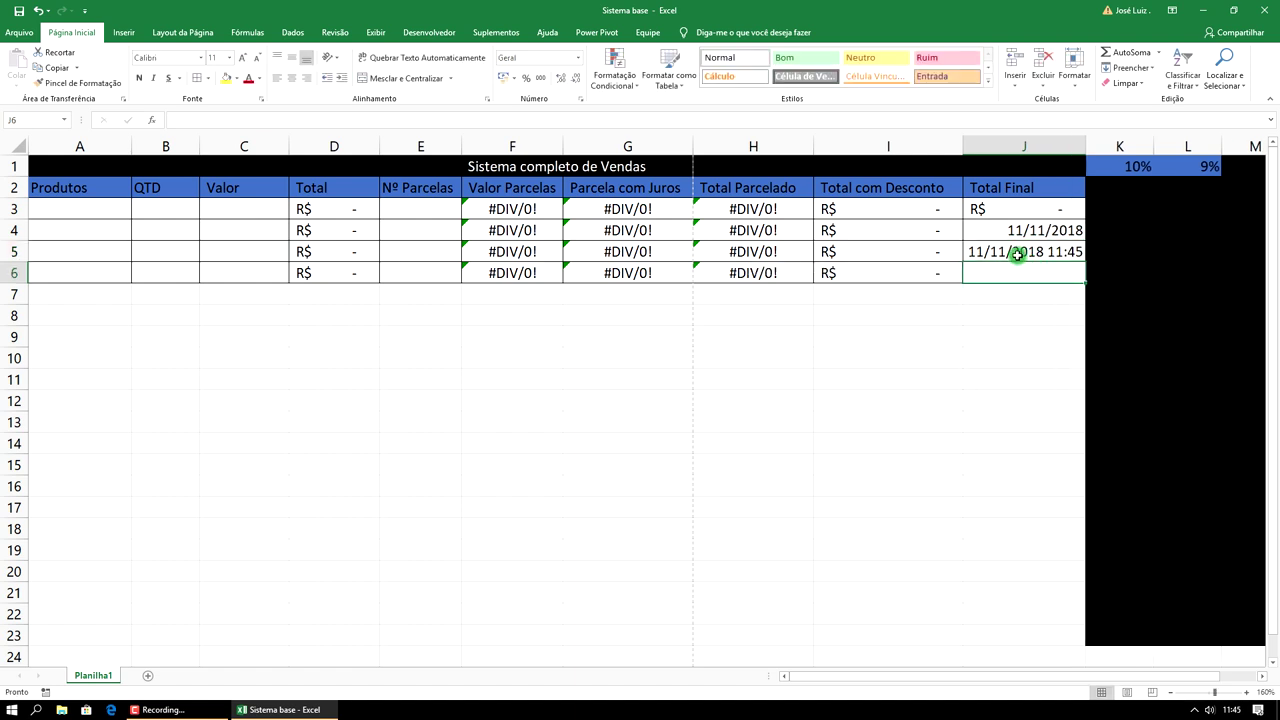
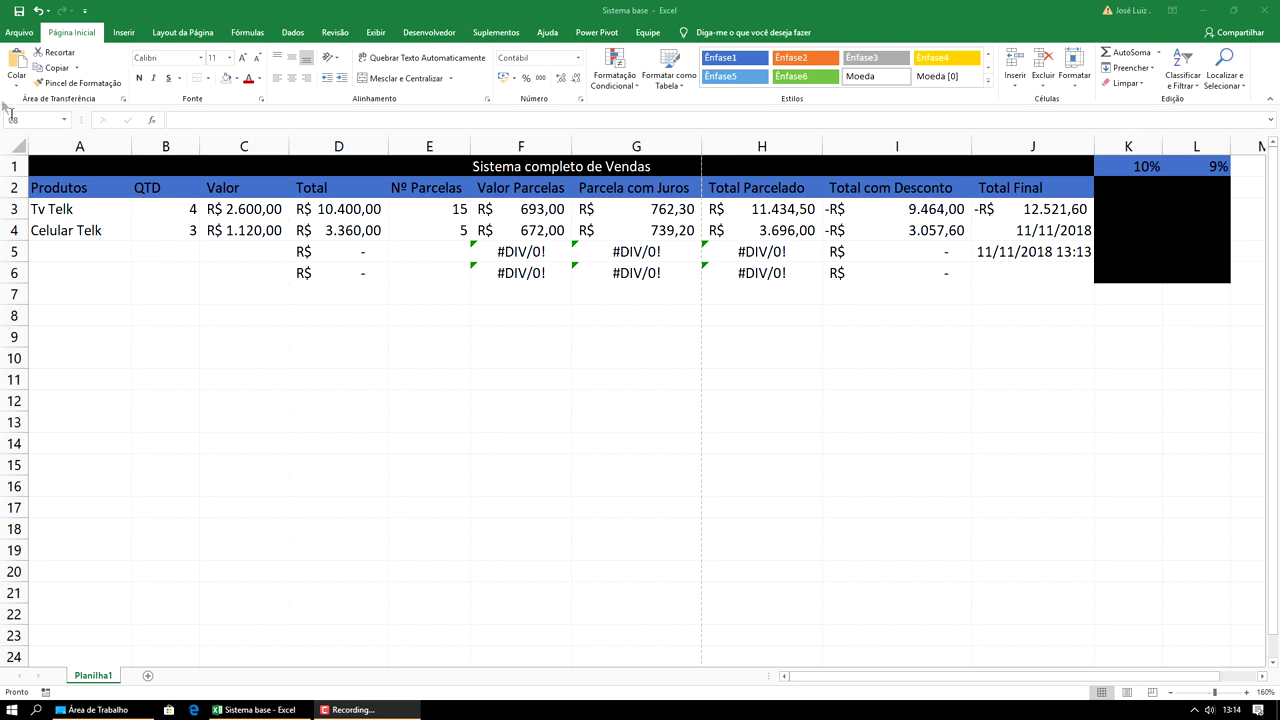
- Check the sheet's current print preview before adding borders
left_click(19, 32)
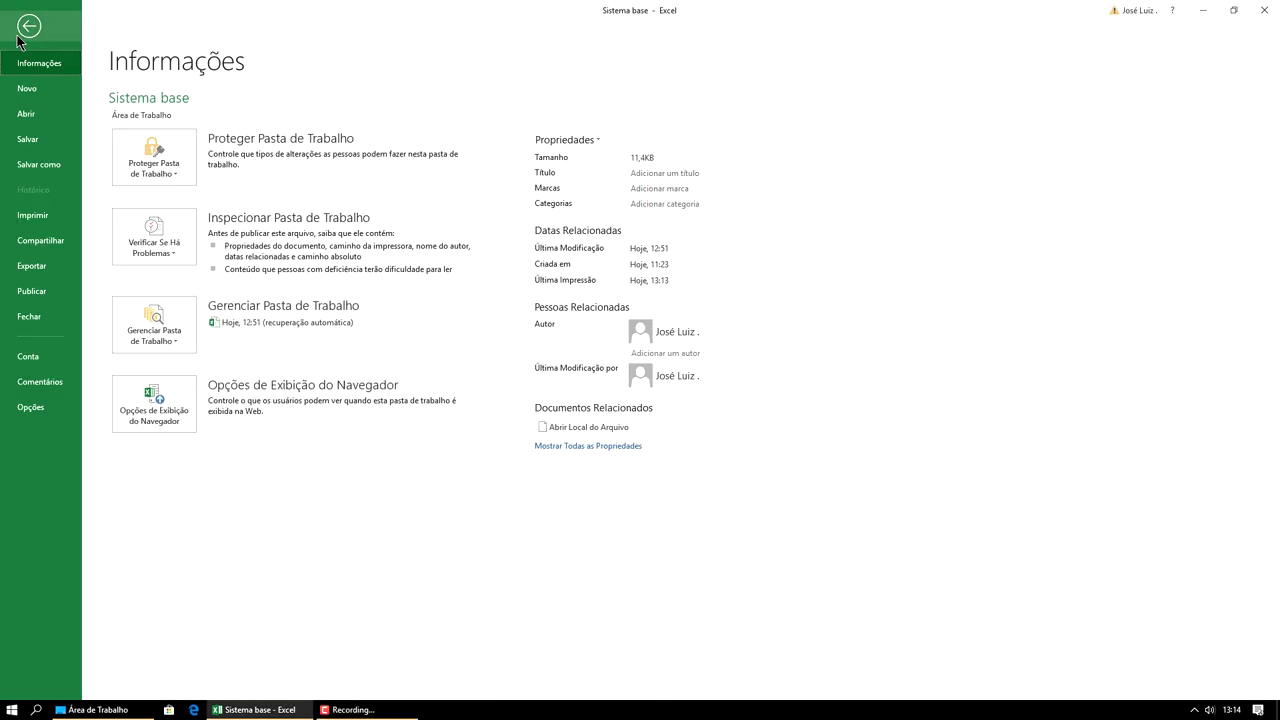
left_click(33, 215)
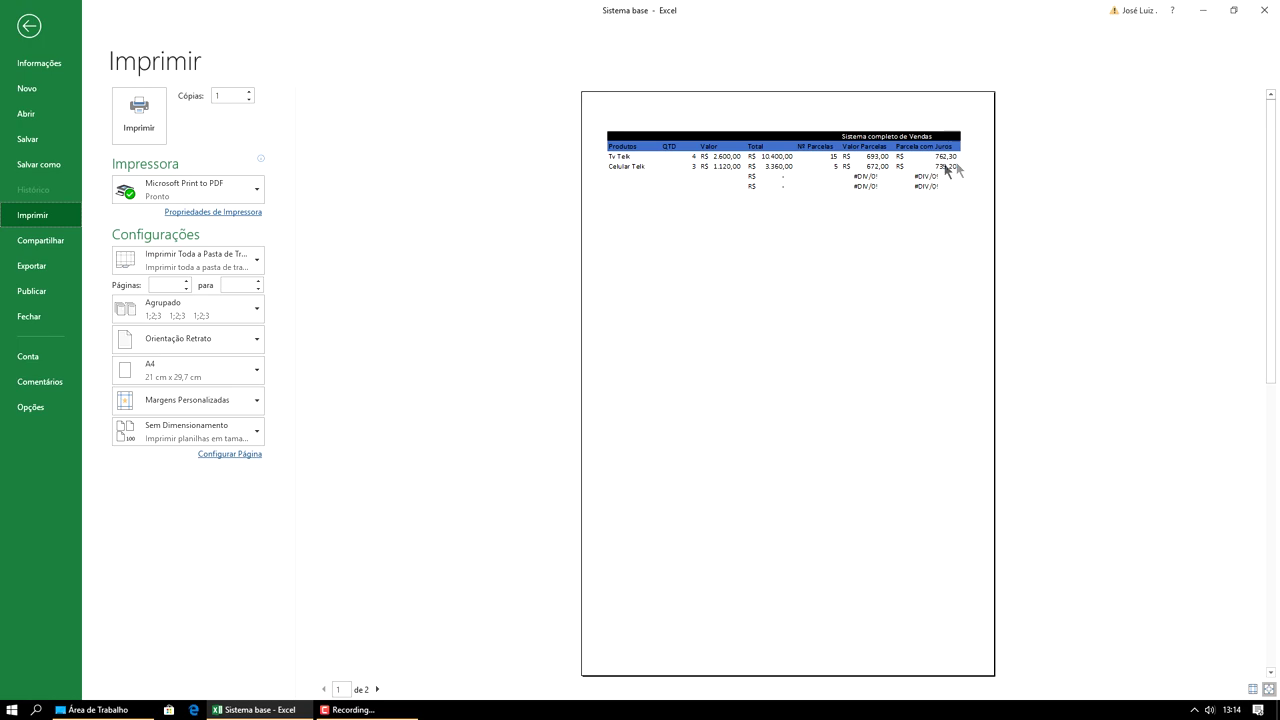
left_click(28, 30)
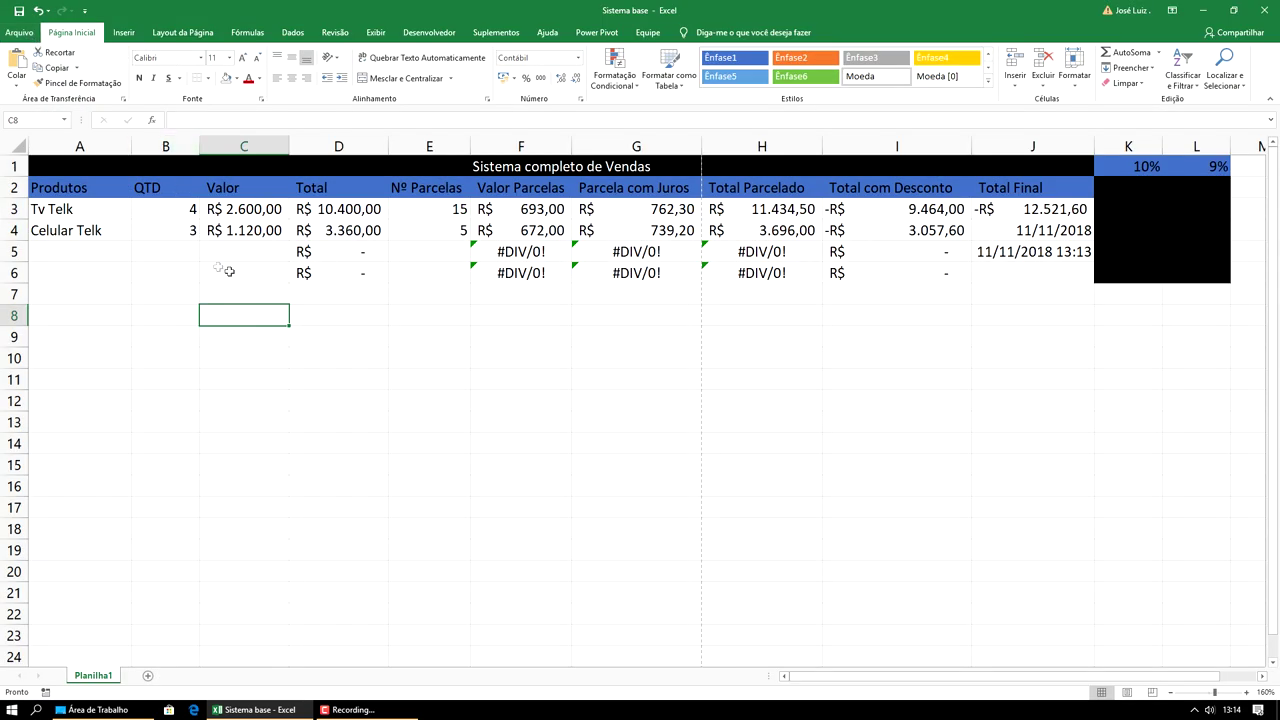
- Apply All Borders to the whole table range A1:L6
left_click_drag(374, 175, 387, 274)
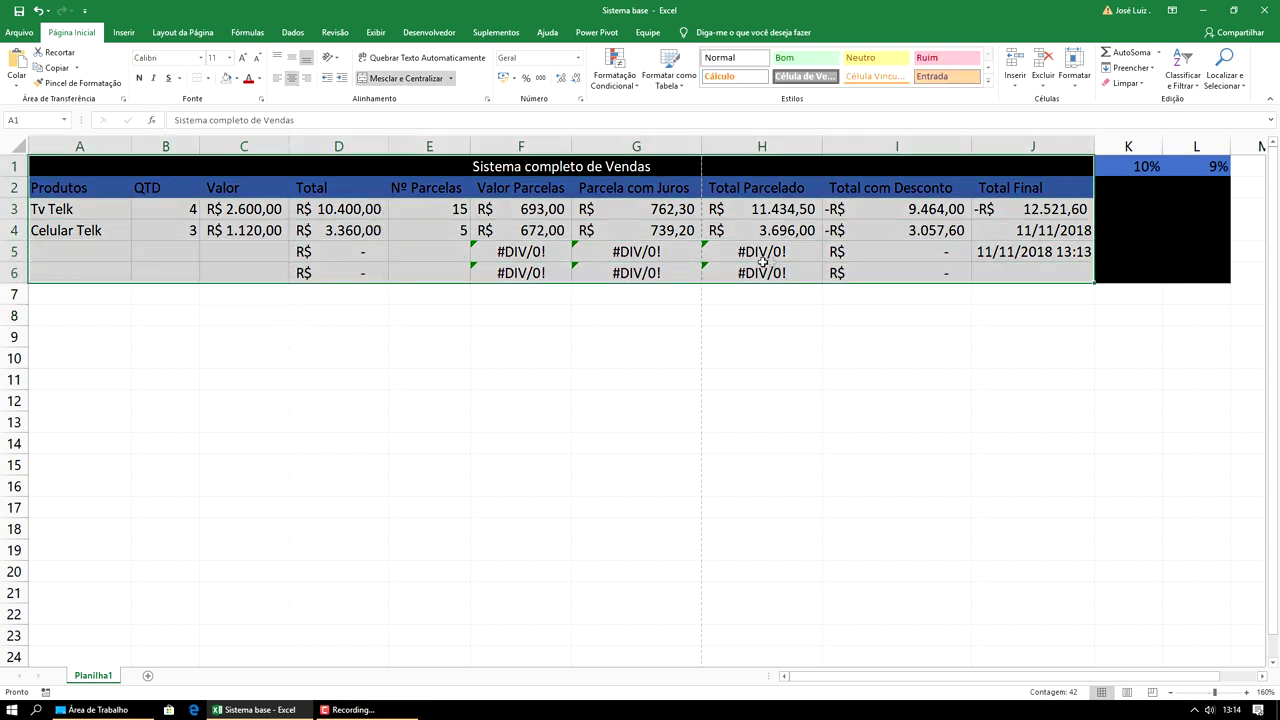
mouse_move(441, 168)
left_mouse_down()
mouse_move(1187, 215)
mouse_move(1182, 274)
left_mouse_up()
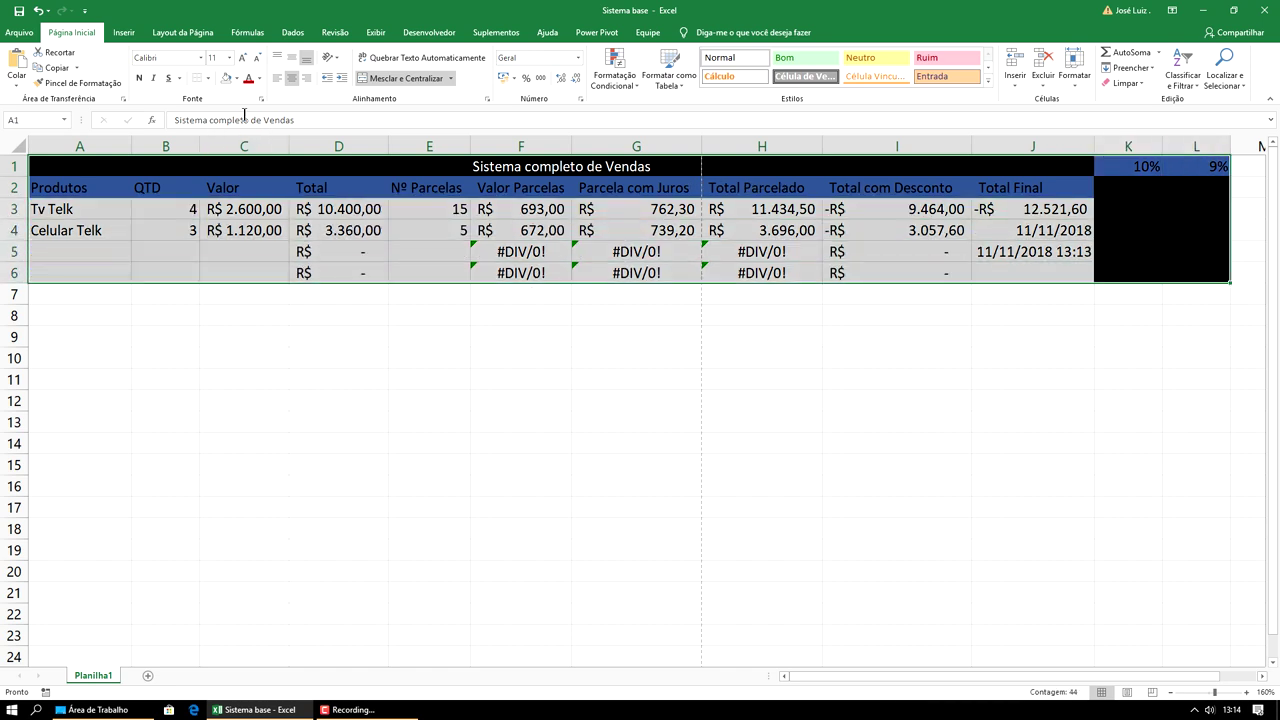
left_click(209, 80)
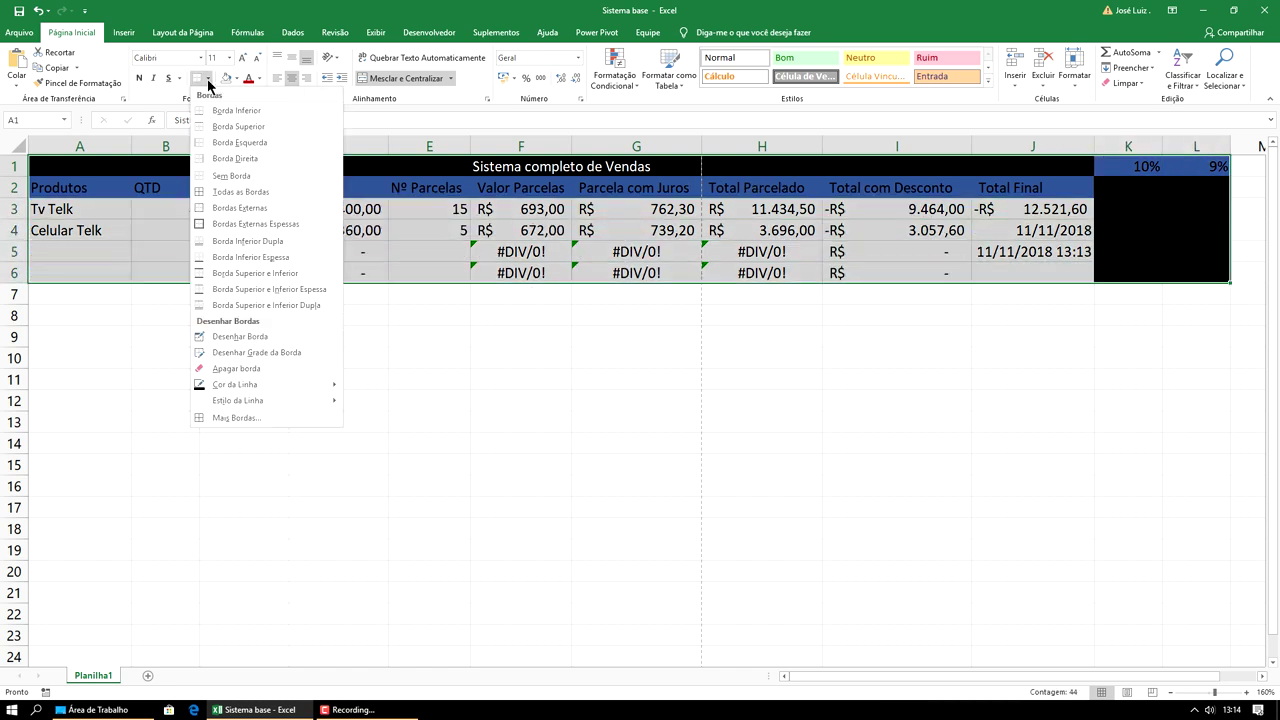
left_click(222, 186)
- Confirm the bordered table in print preview, then deselect it by clicking D9
left_click(20, 32)
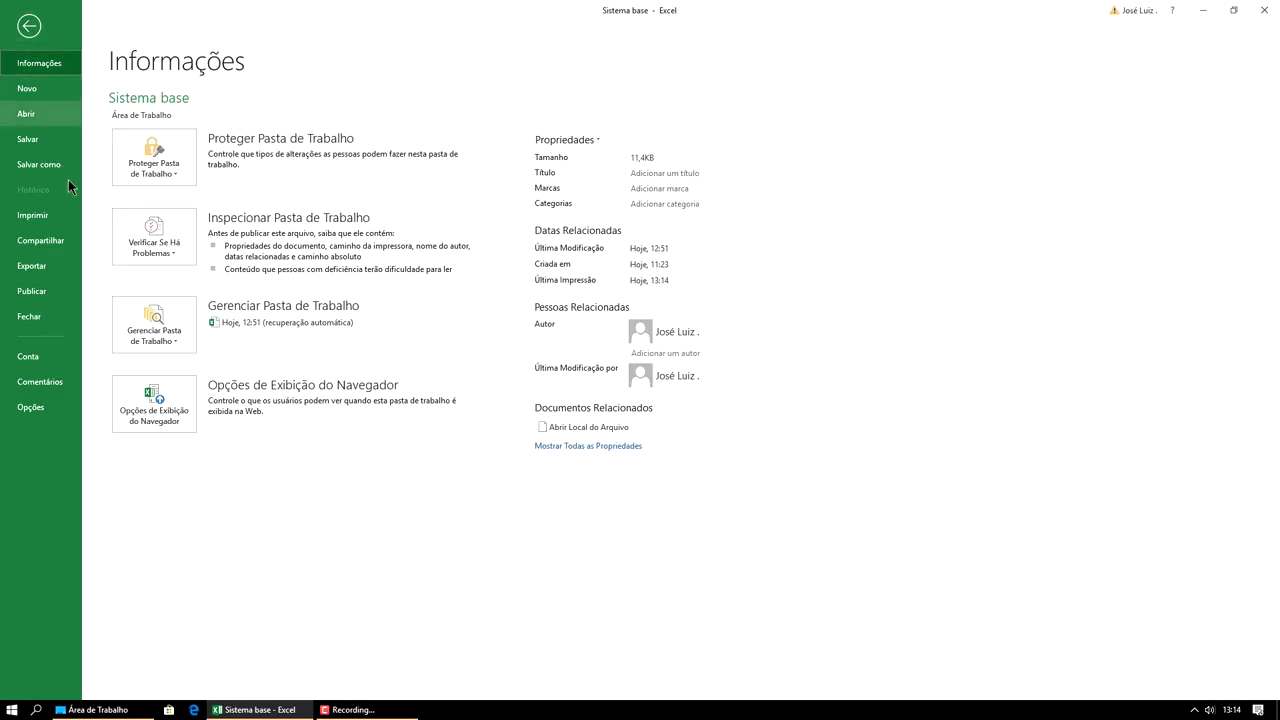
left_click(33, 215)
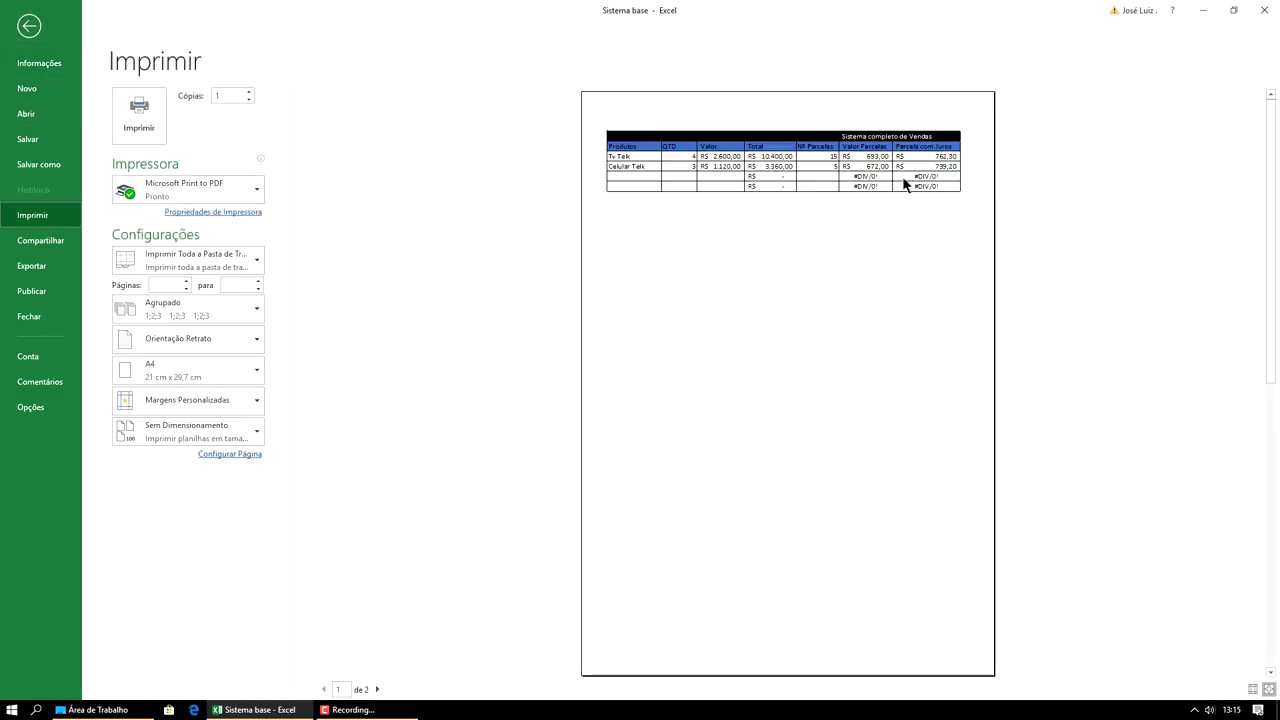
left_click(29, 26)
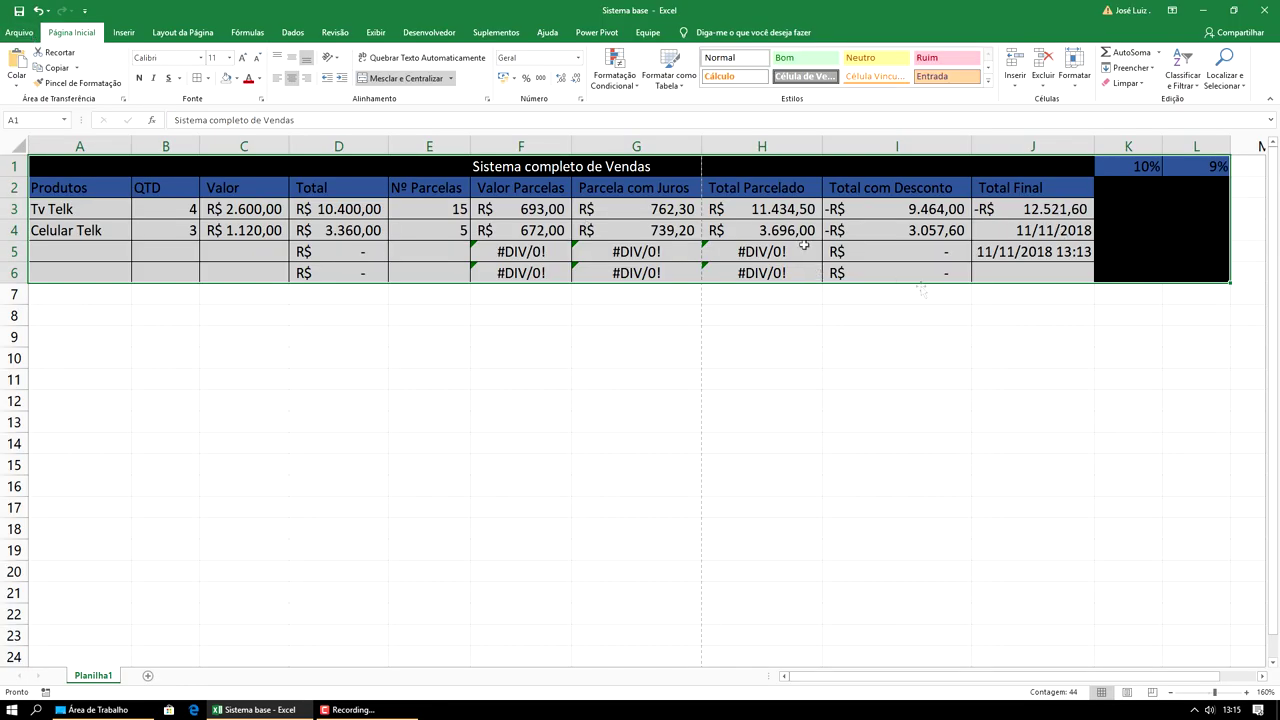
left_click(356, 329)
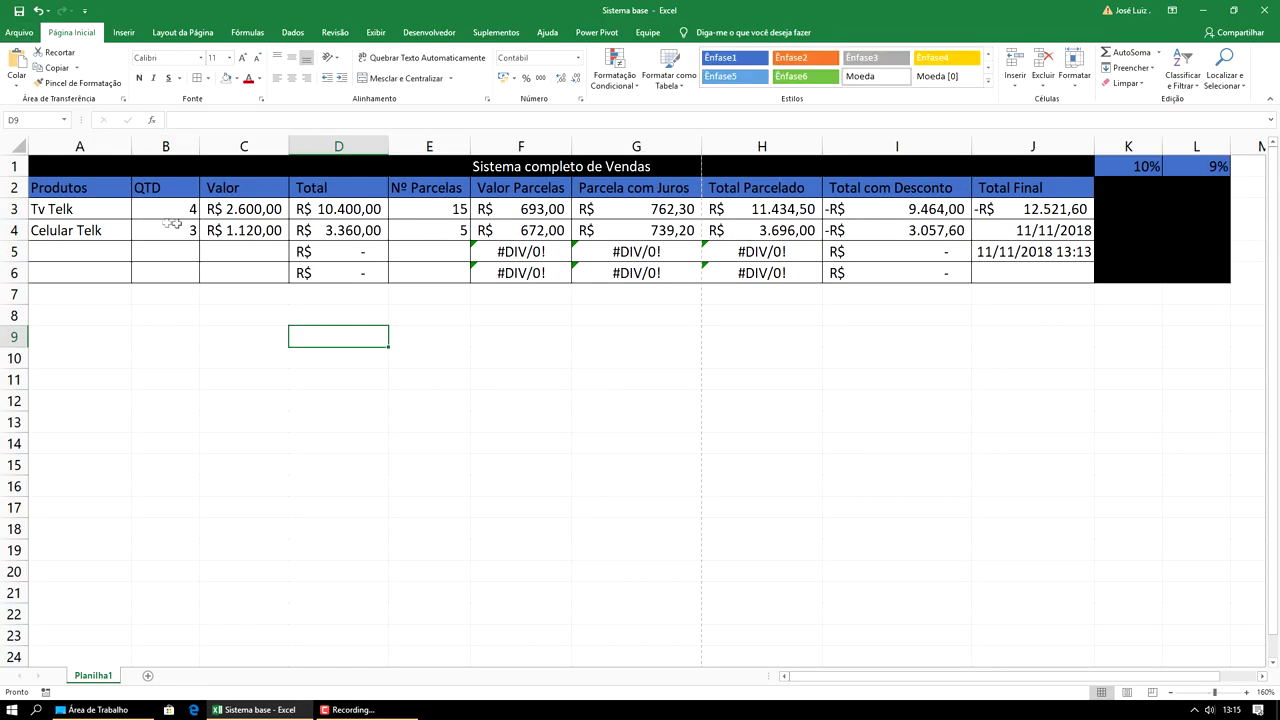
- Narrow columns A through E while keeping product names, QTD and prices readable
left_click_drag(132, 147, 110, 147)
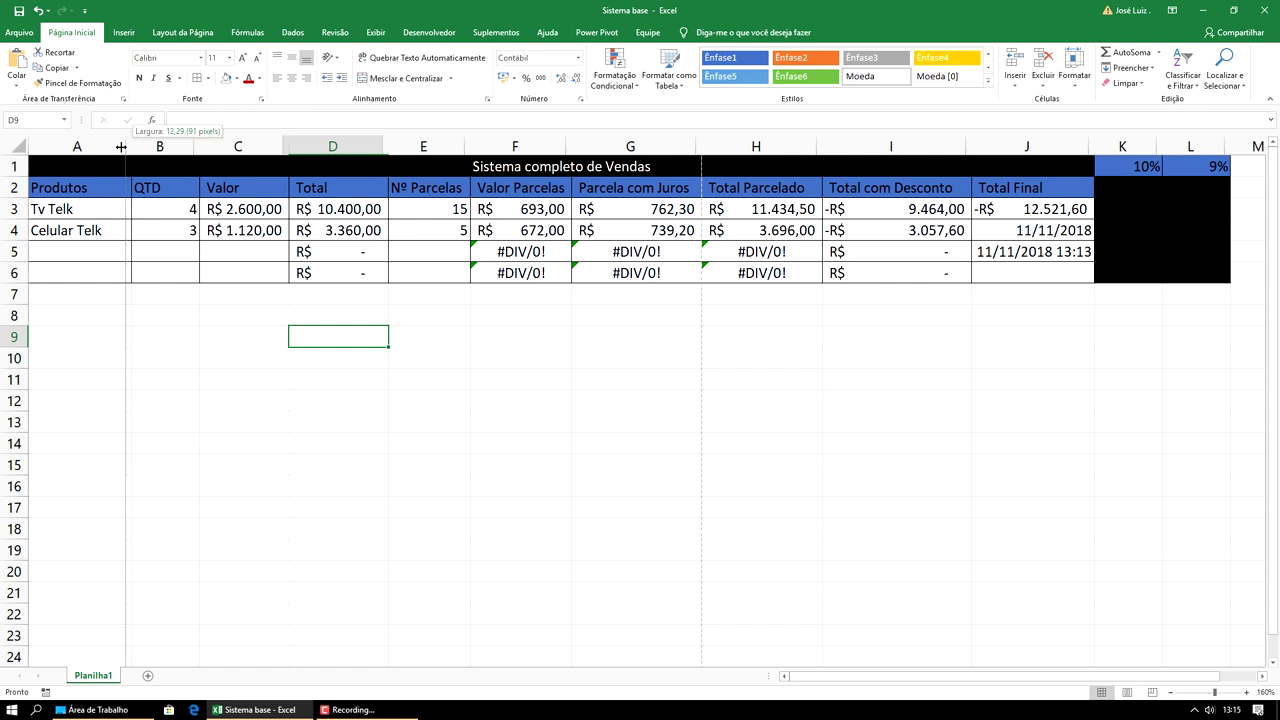
left_click_drag(110, 147, 155, 146)
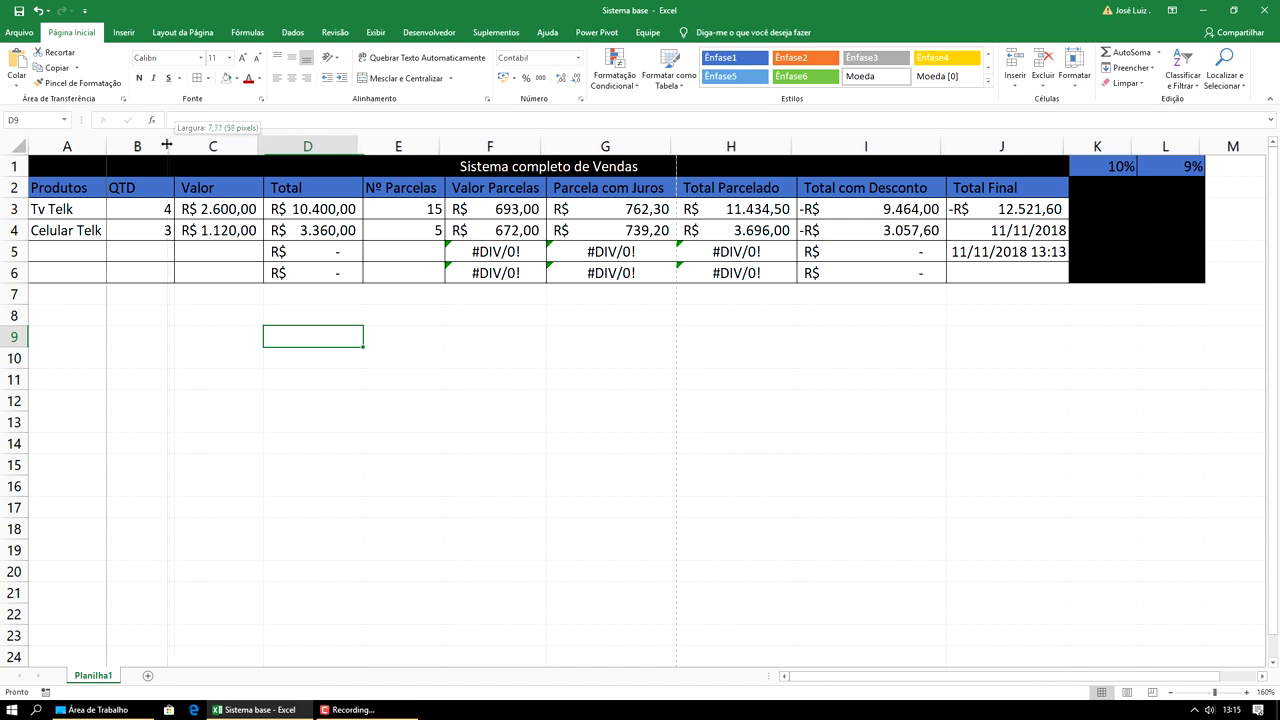
left_click_drag(155, 146, 139, 146)
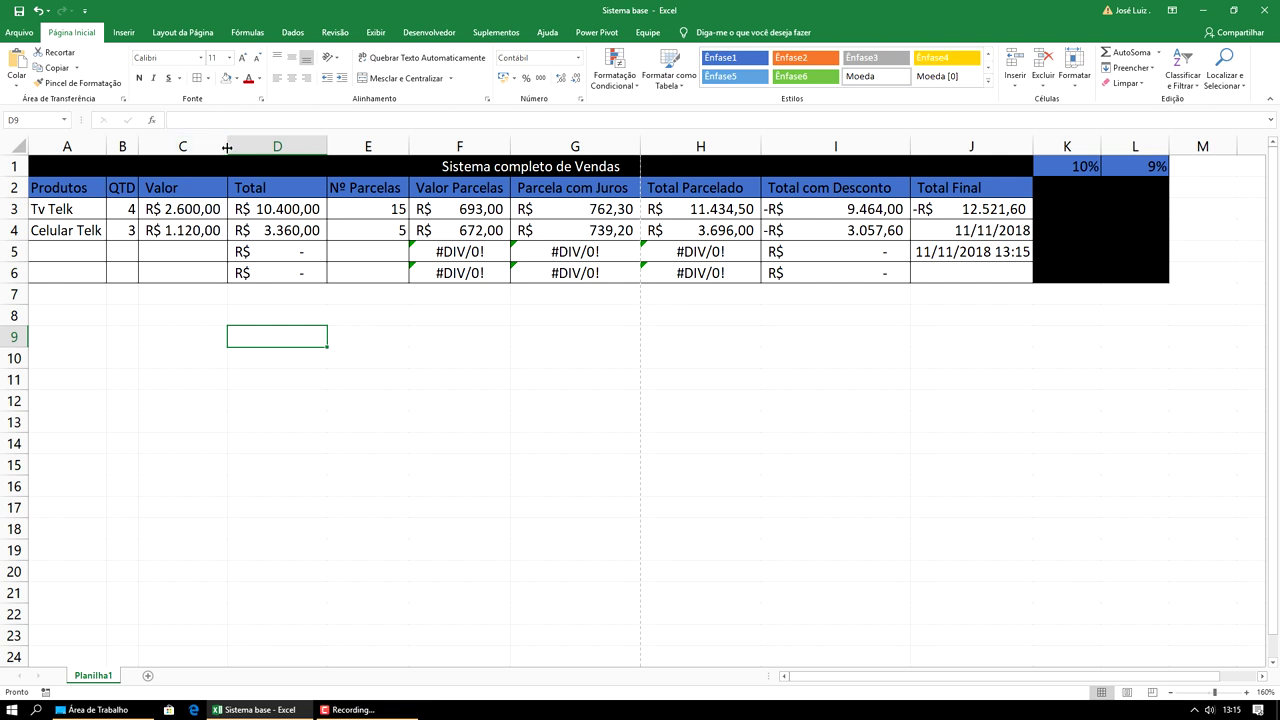
left_click_drag(227, 148, 224, 144)
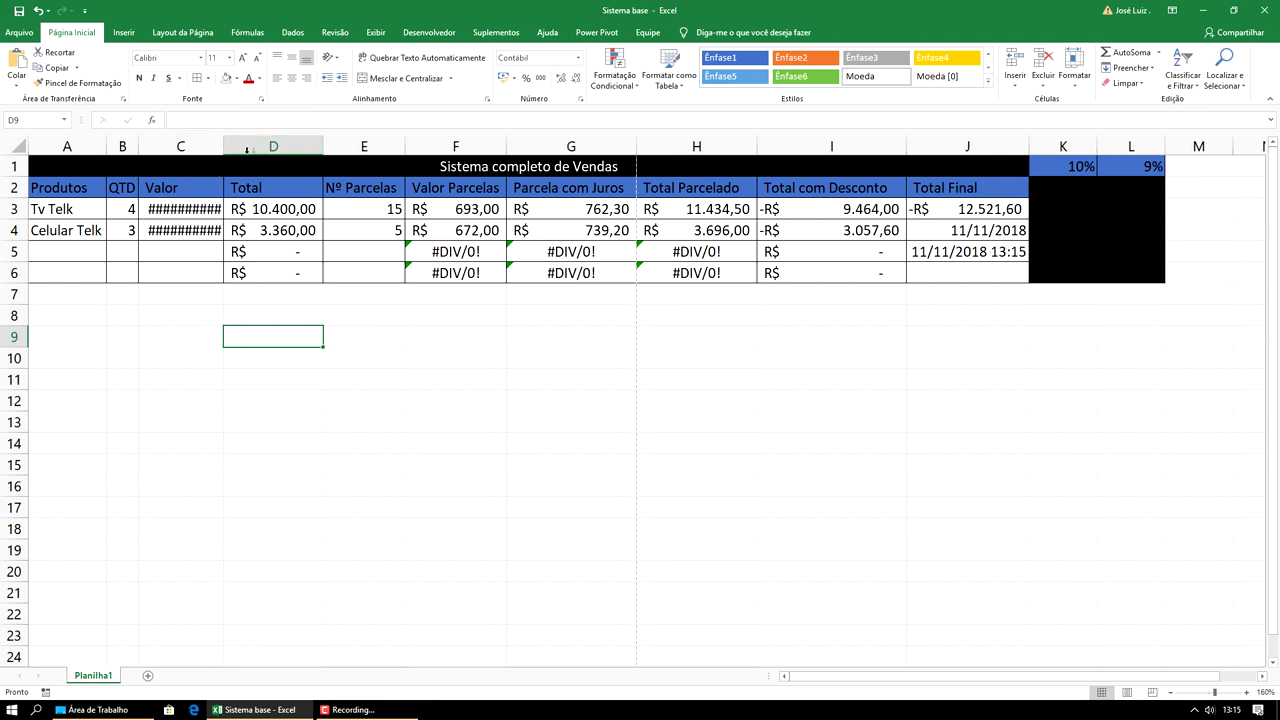
left_click_drag(223, 146, 230, 146)
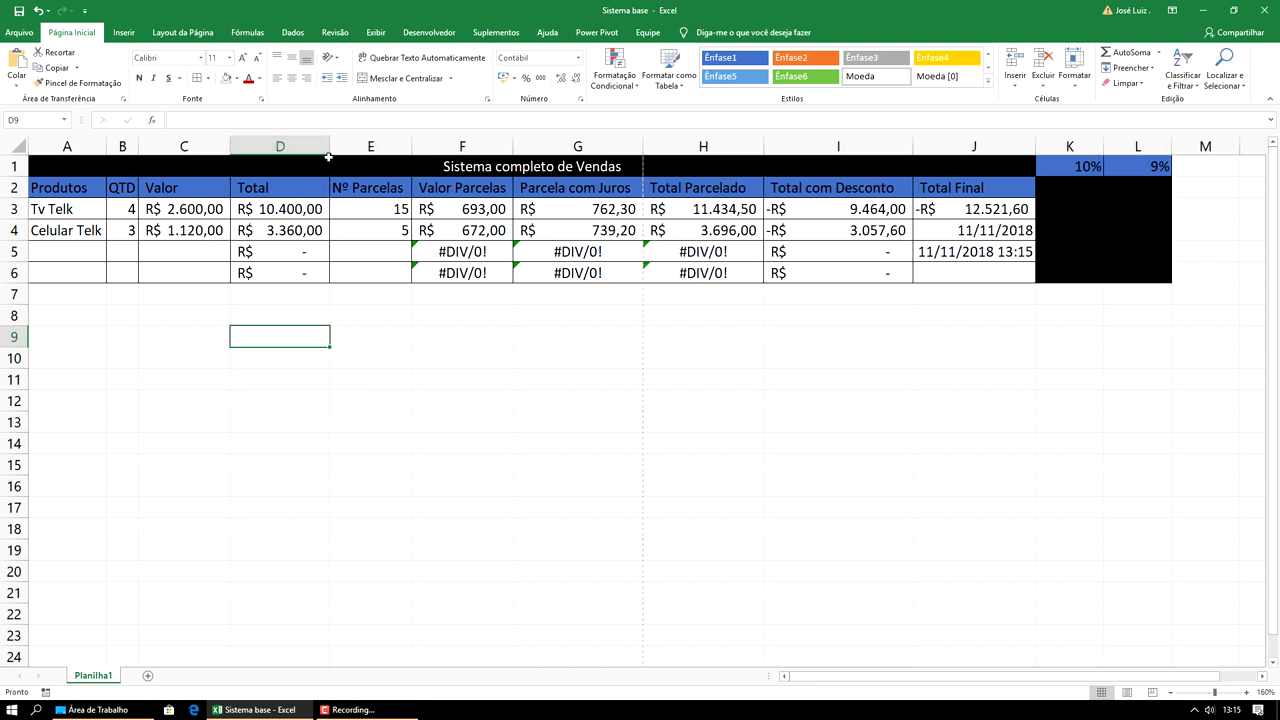
left_click_drag(330, 150, 329, 146)
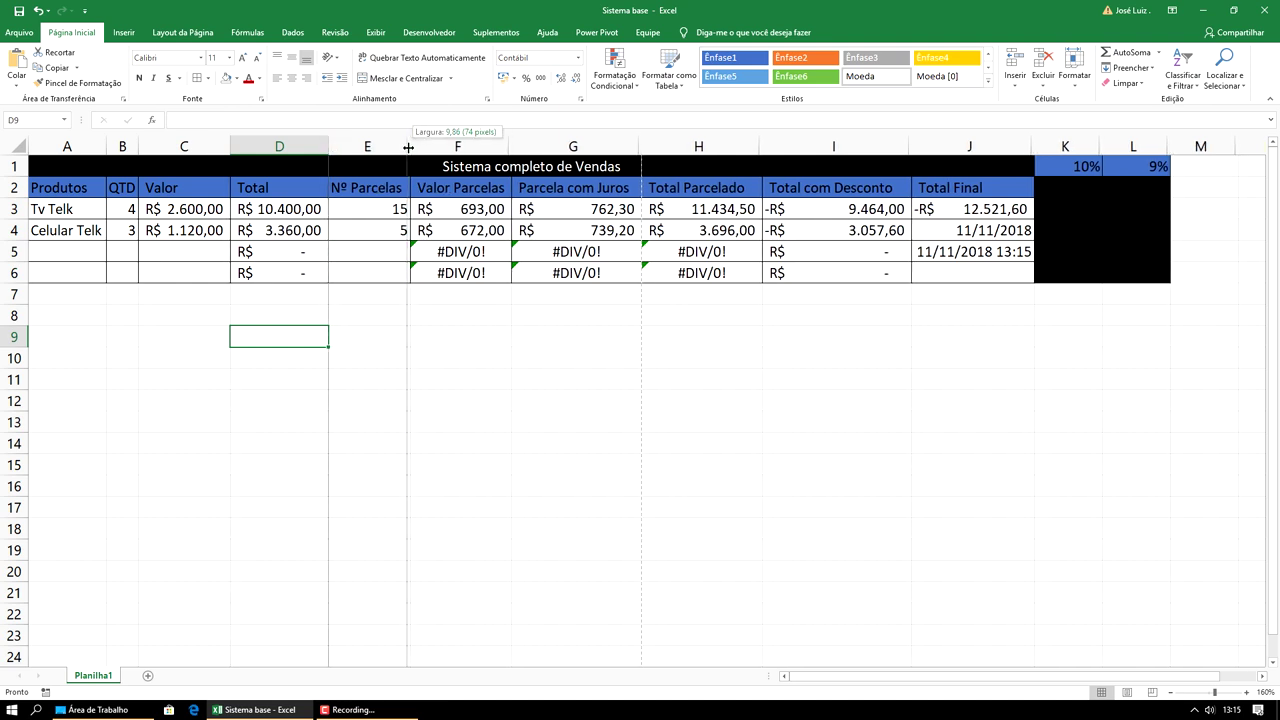
left_click_drag(412, 147, 408, 147)
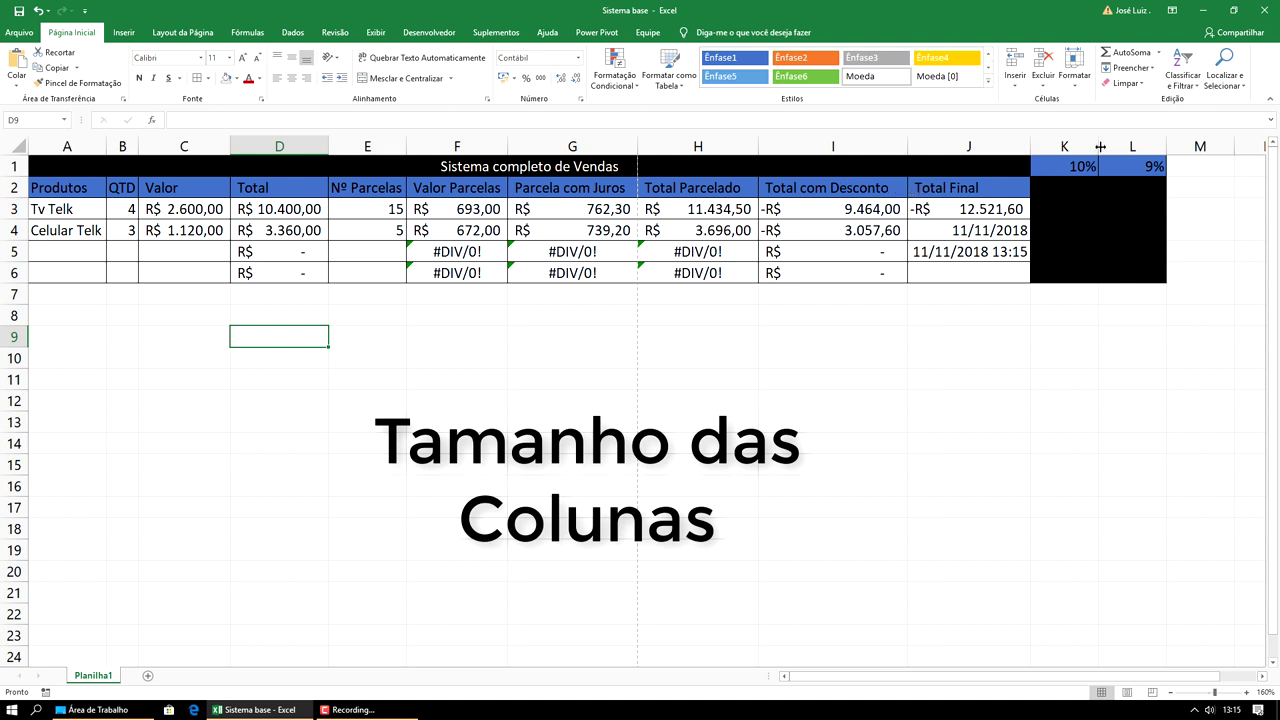
- Narrow columns K, I, H, G, F and D slightly by dragging their header borders left
left_click_drag(1099, 145, 1078, 145)
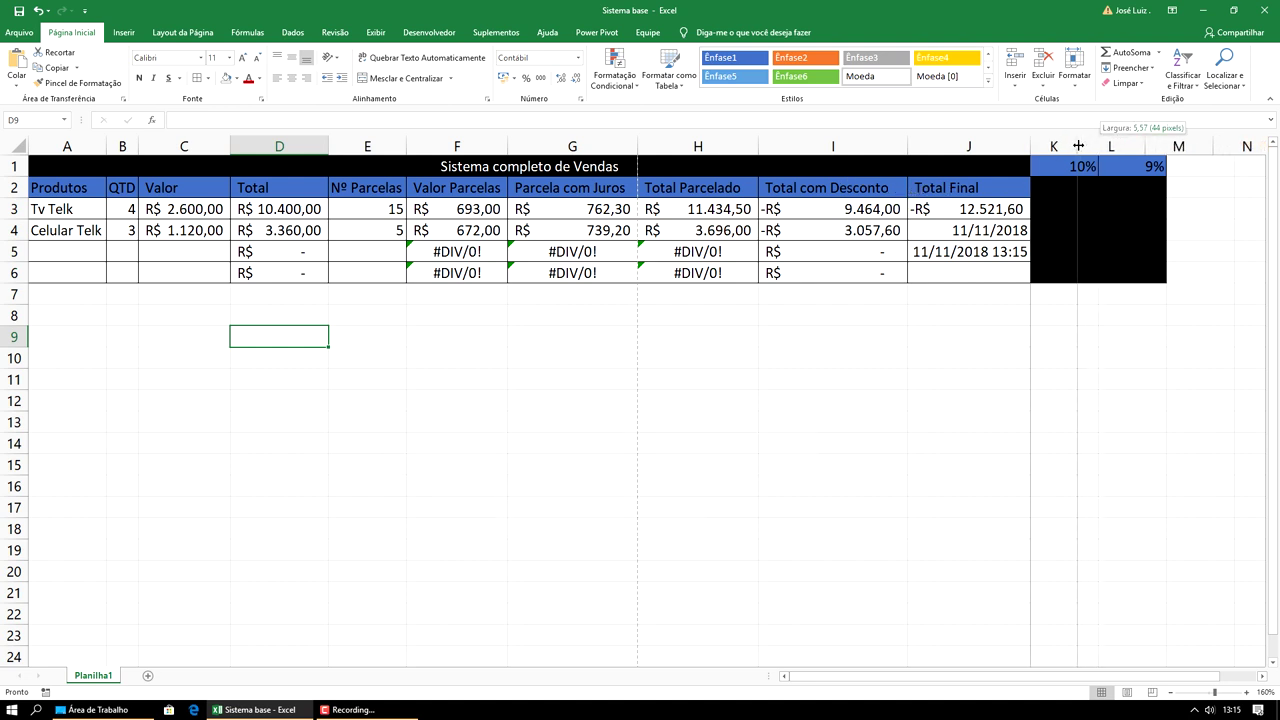
left_click_drag(1078, 145, 1098, 145)
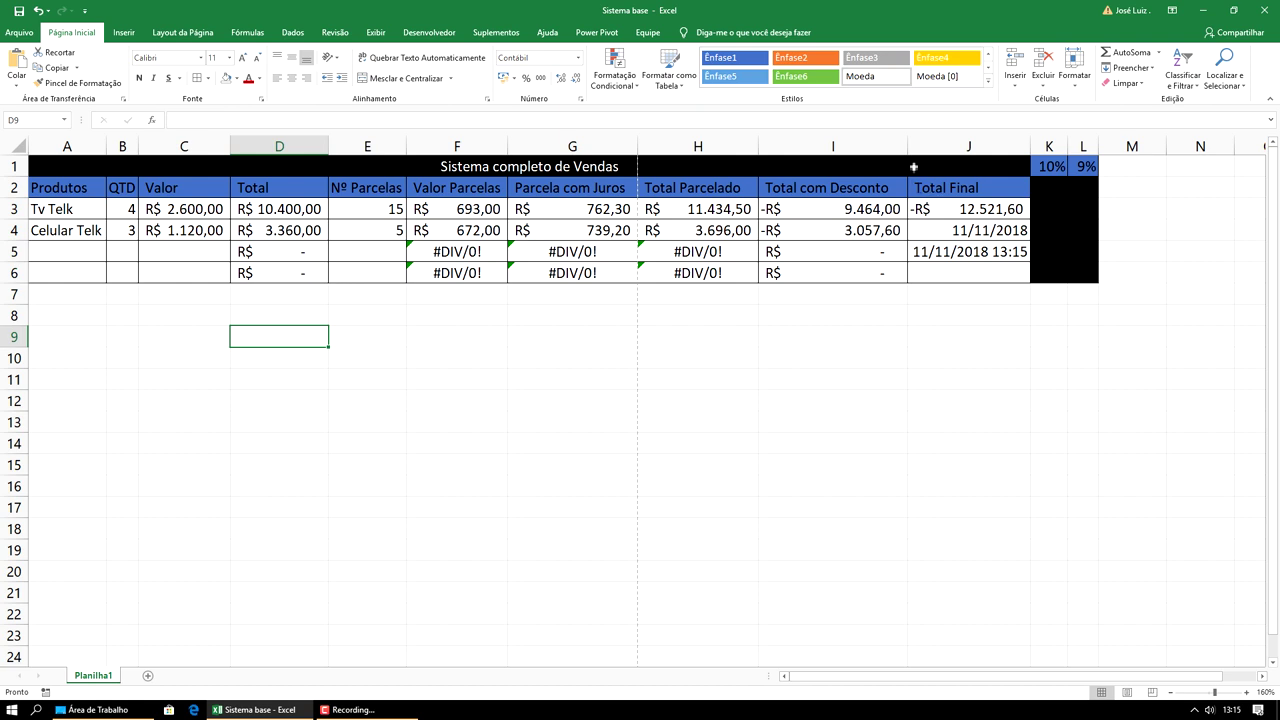
left_click_drag(908, 151, 891, 151)
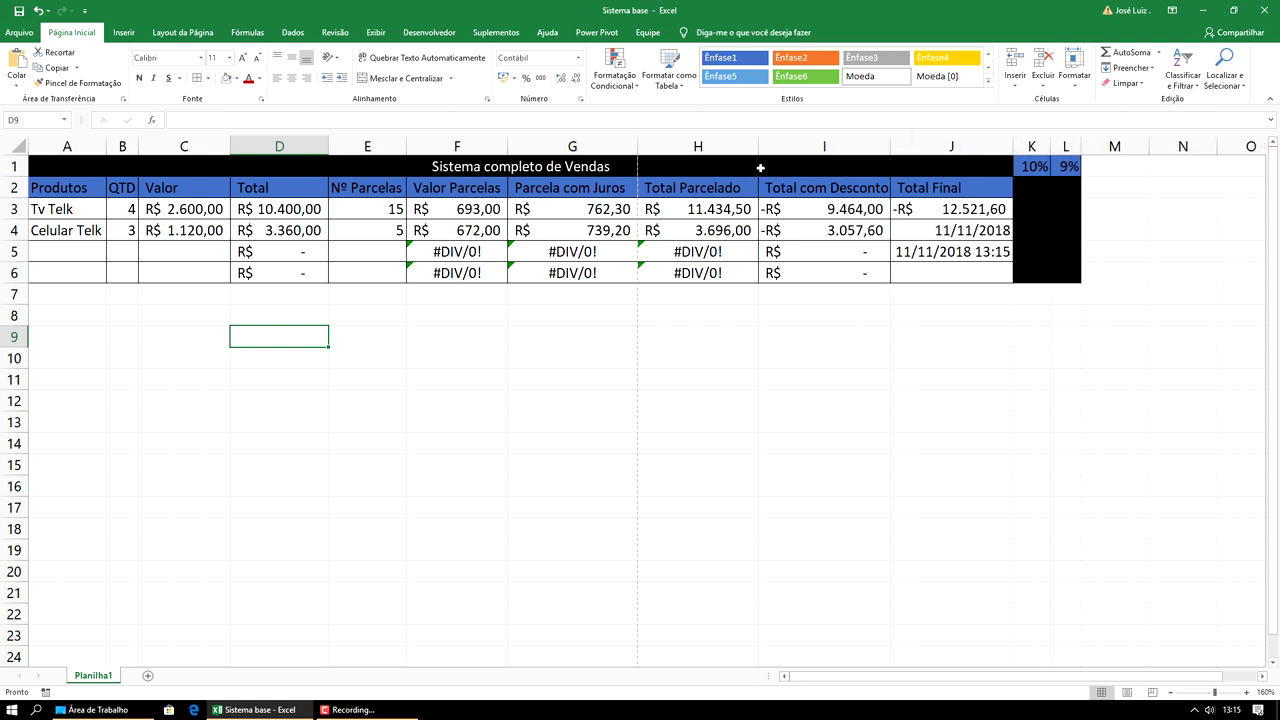
left_click_drag(759, 148, 743, 147)
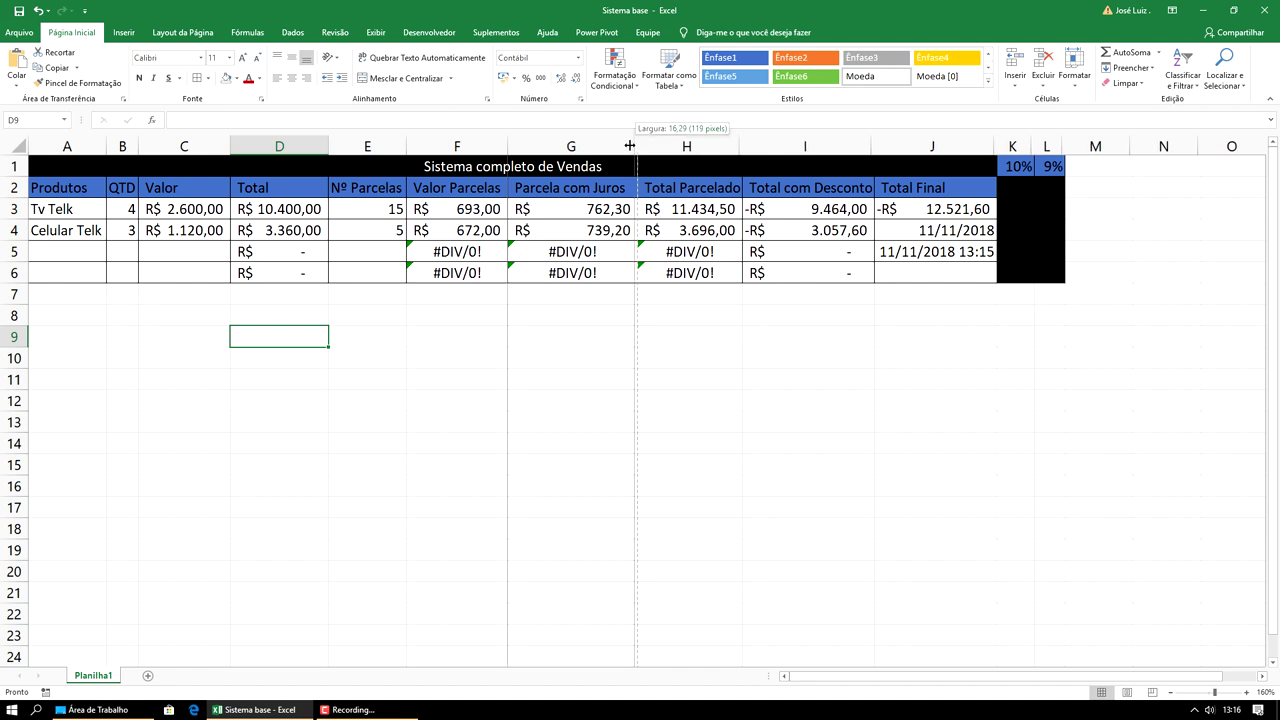
left_click_drag(635, 146, 626, 146)
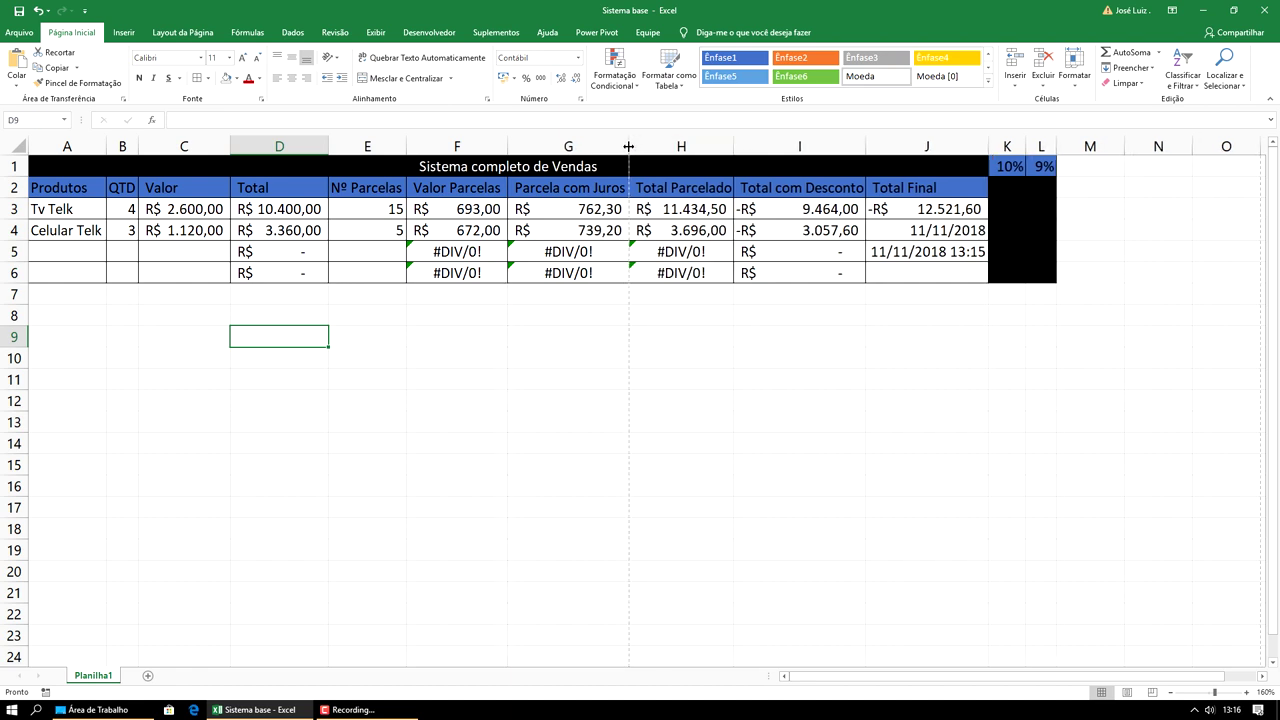
left_click_drag(628, 146, 626, 146)
left_click(517, 145)
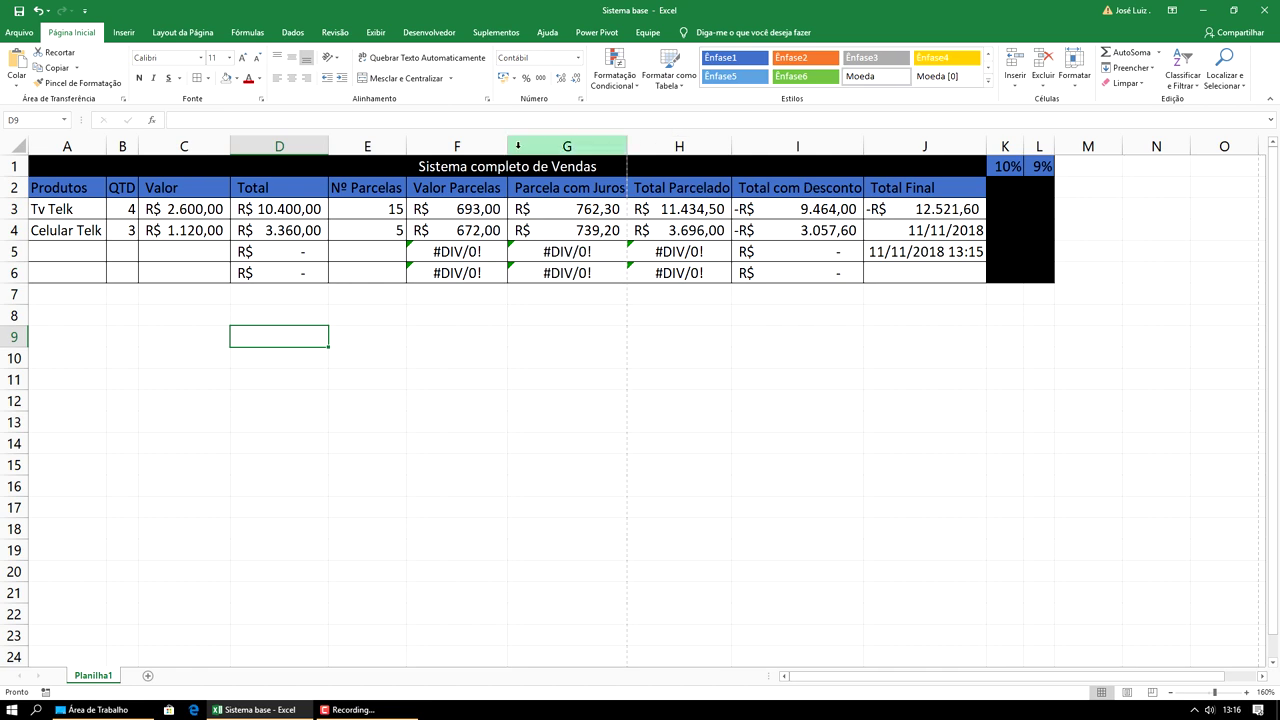
left_click_drag(507, 146, 501, 146)
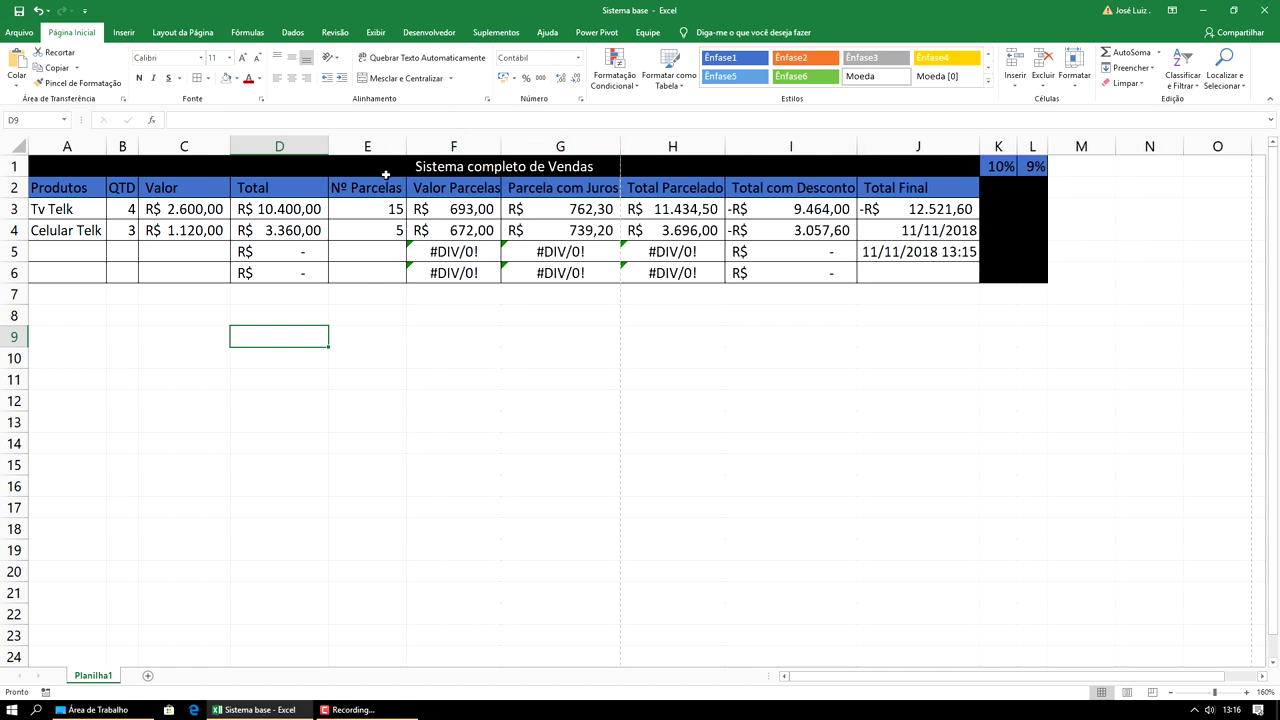
left_click_drag(329, 146, 329, 147)
- Set print scaling to Ajustar Planilha em Uma Página, then return to the worksheet
left_click(15, 33)
left_click(40, 215)
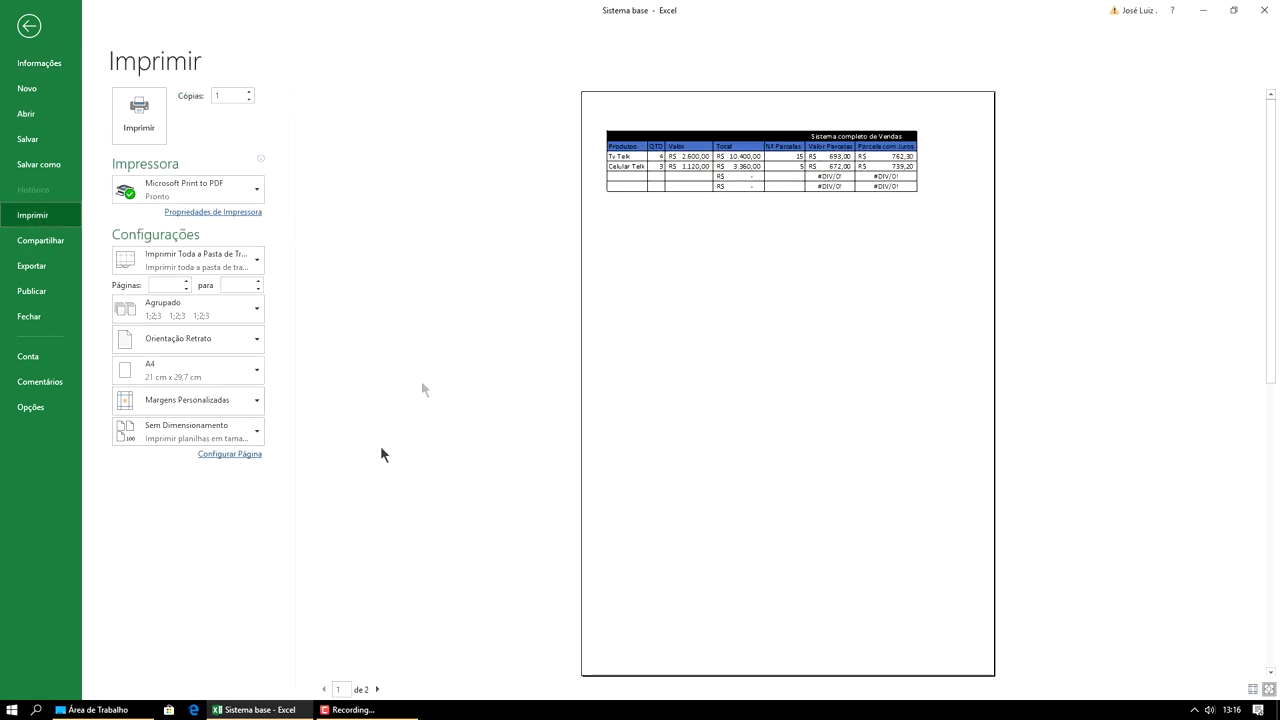
left_click(182, 435)
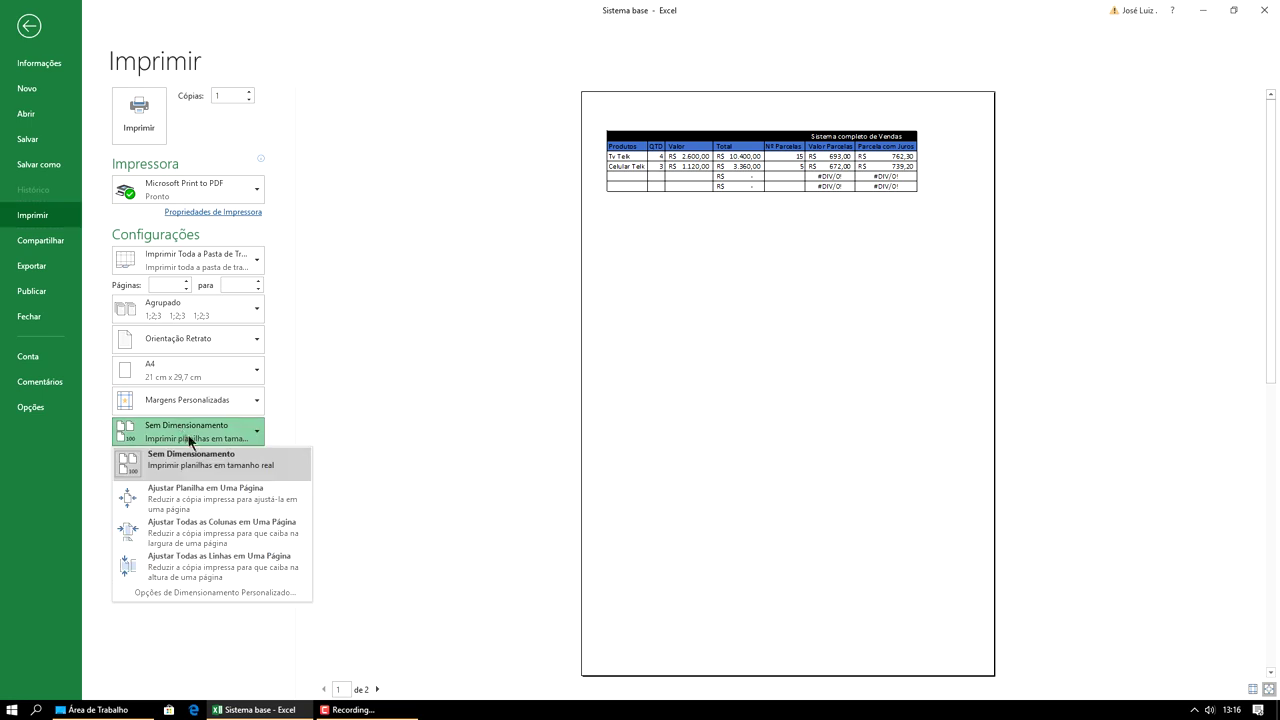
left_click(223, 500)
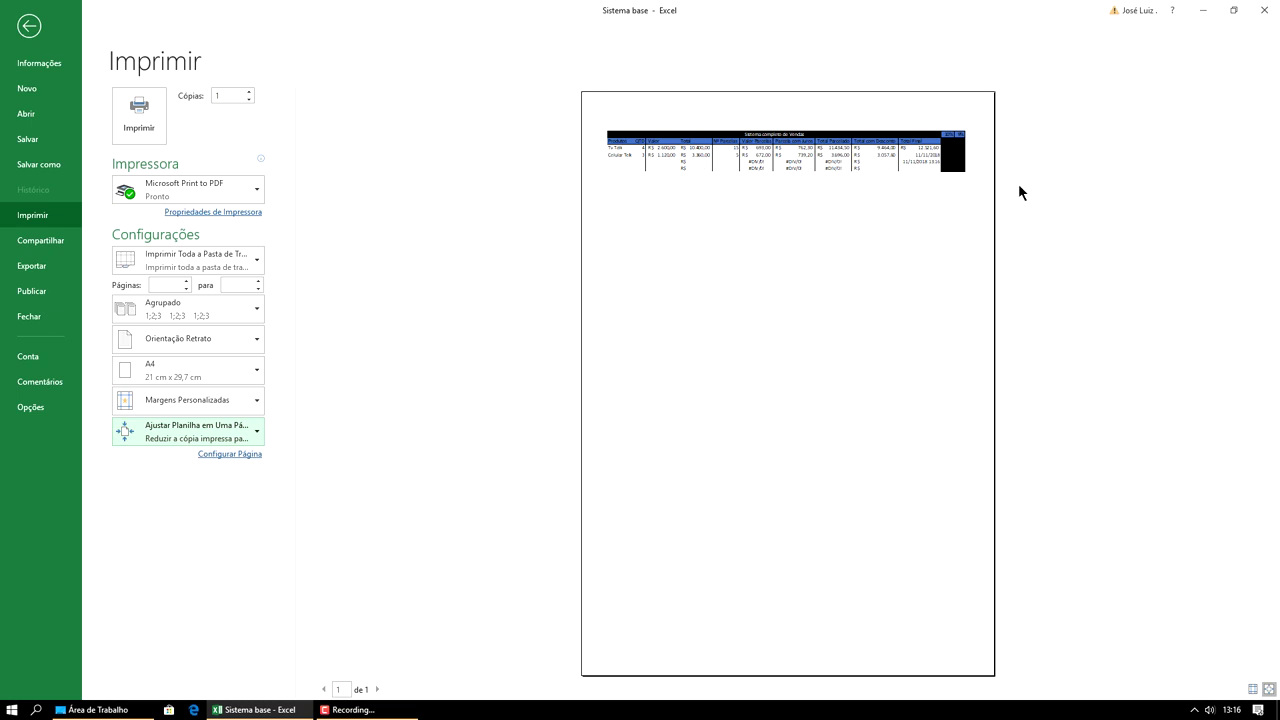
left_click(463, 180)
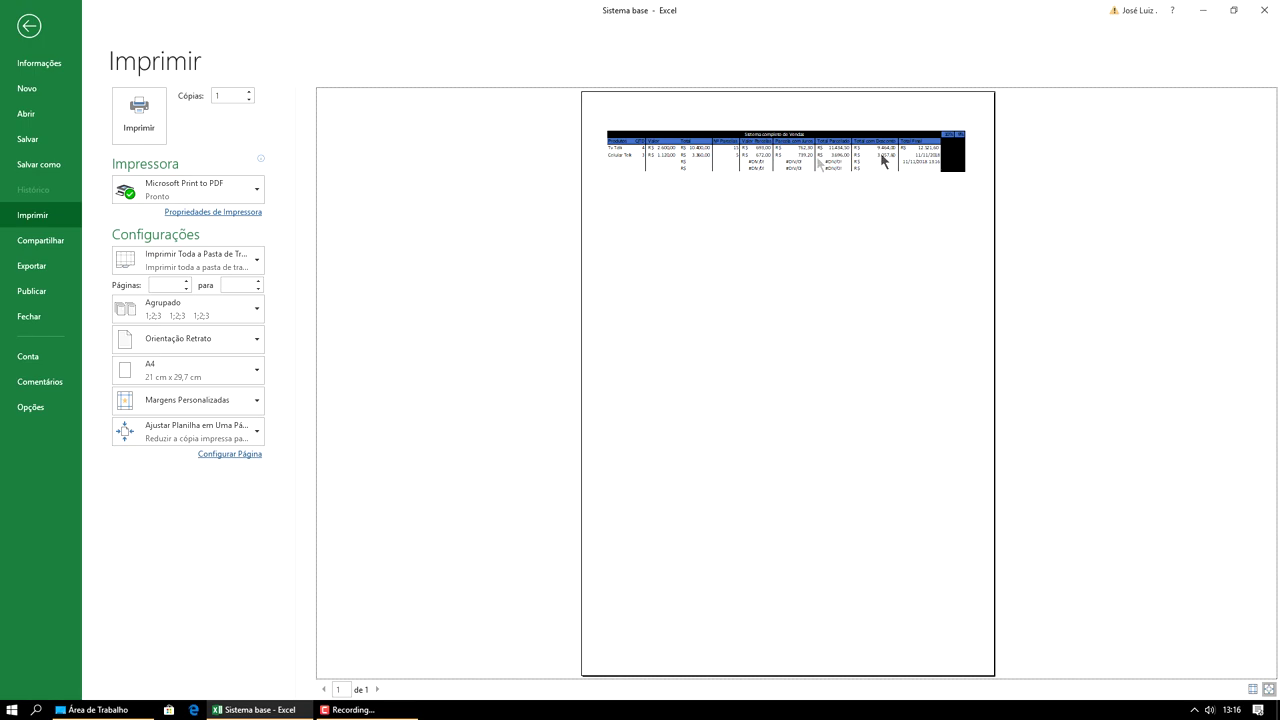
key("Escape")
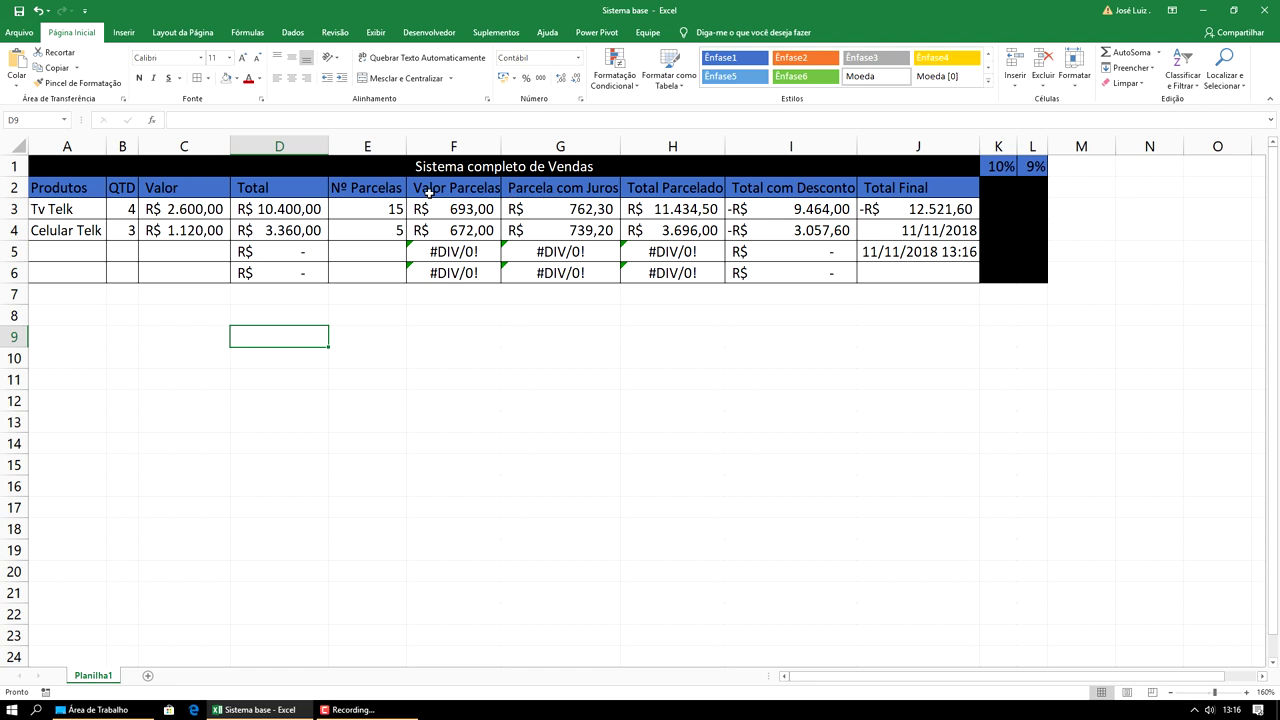
- Shorten the F2 header from Valor Parcelas to V Parcelas
left_click(431, 189)
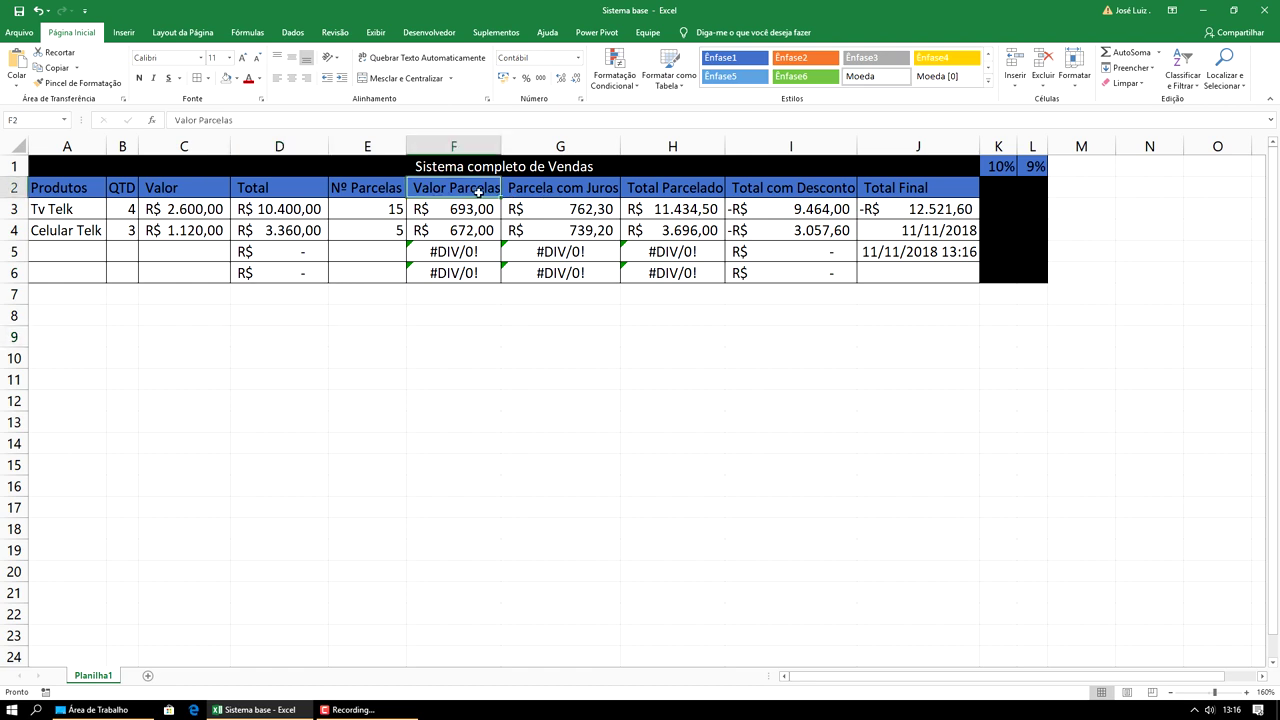
double_click(476, 190)
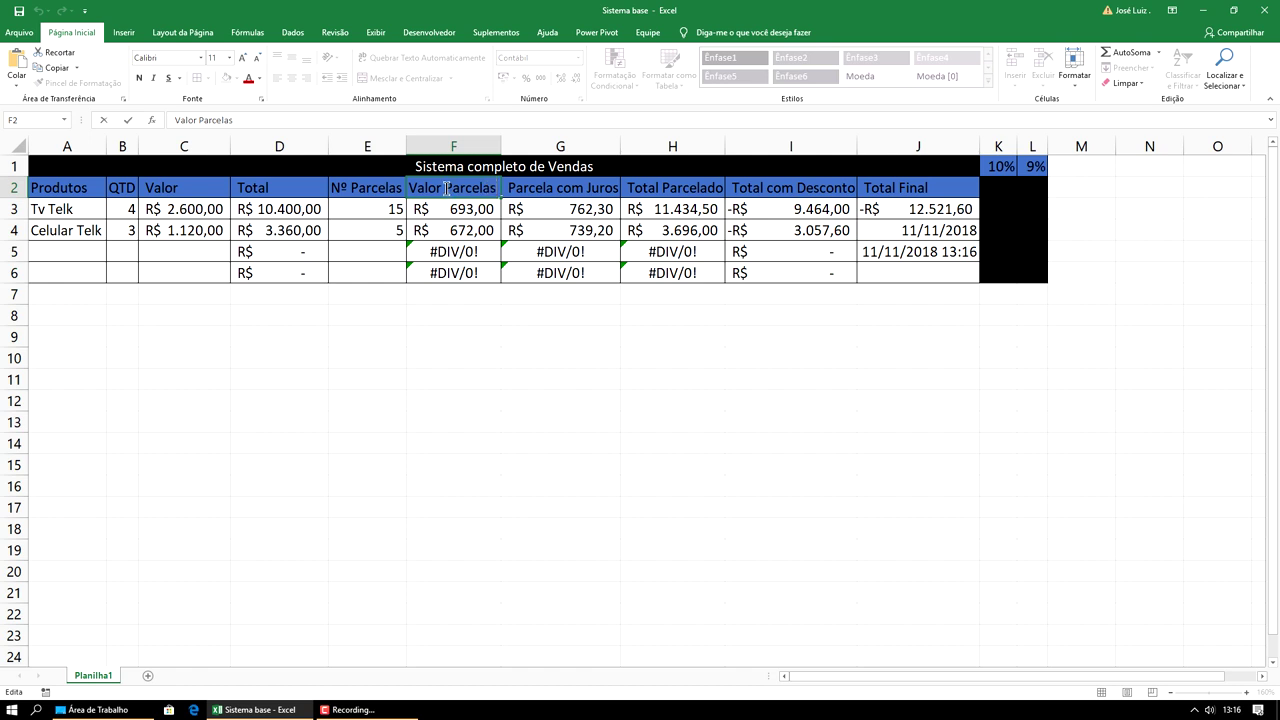
key("BackSpace")
key("BackSpace")
key("BackSpace")
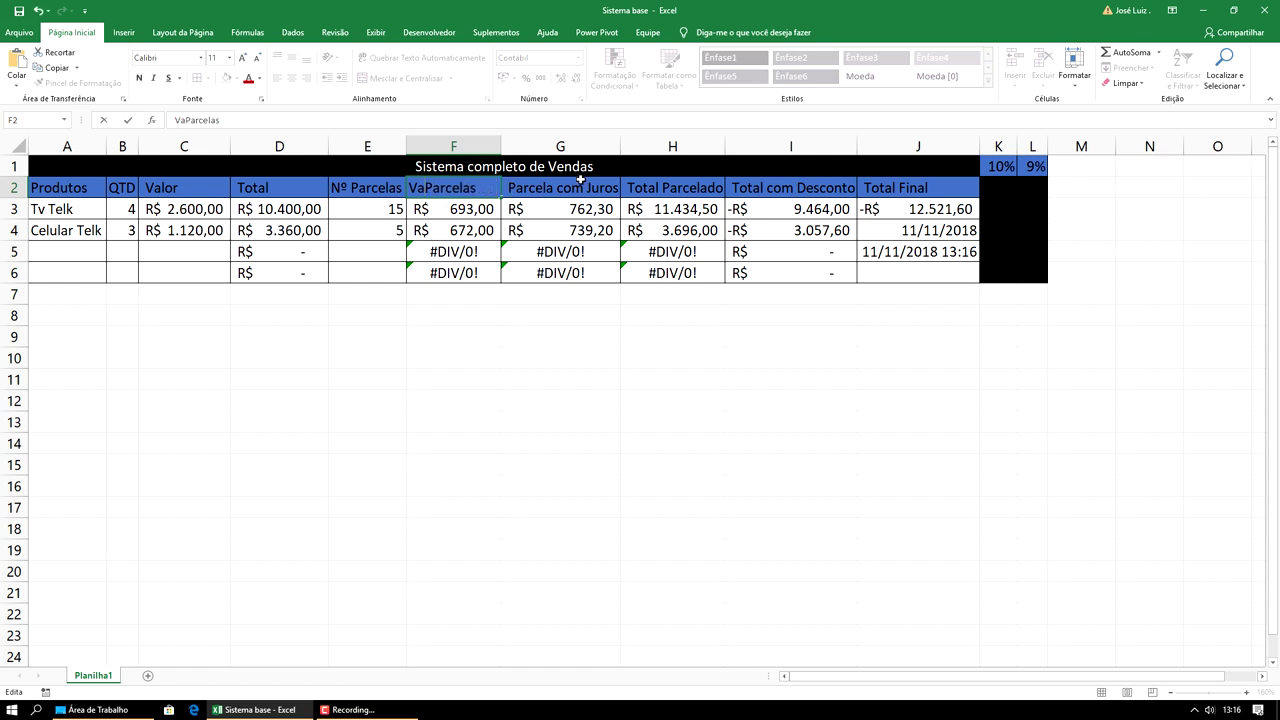
key("BackSpace")
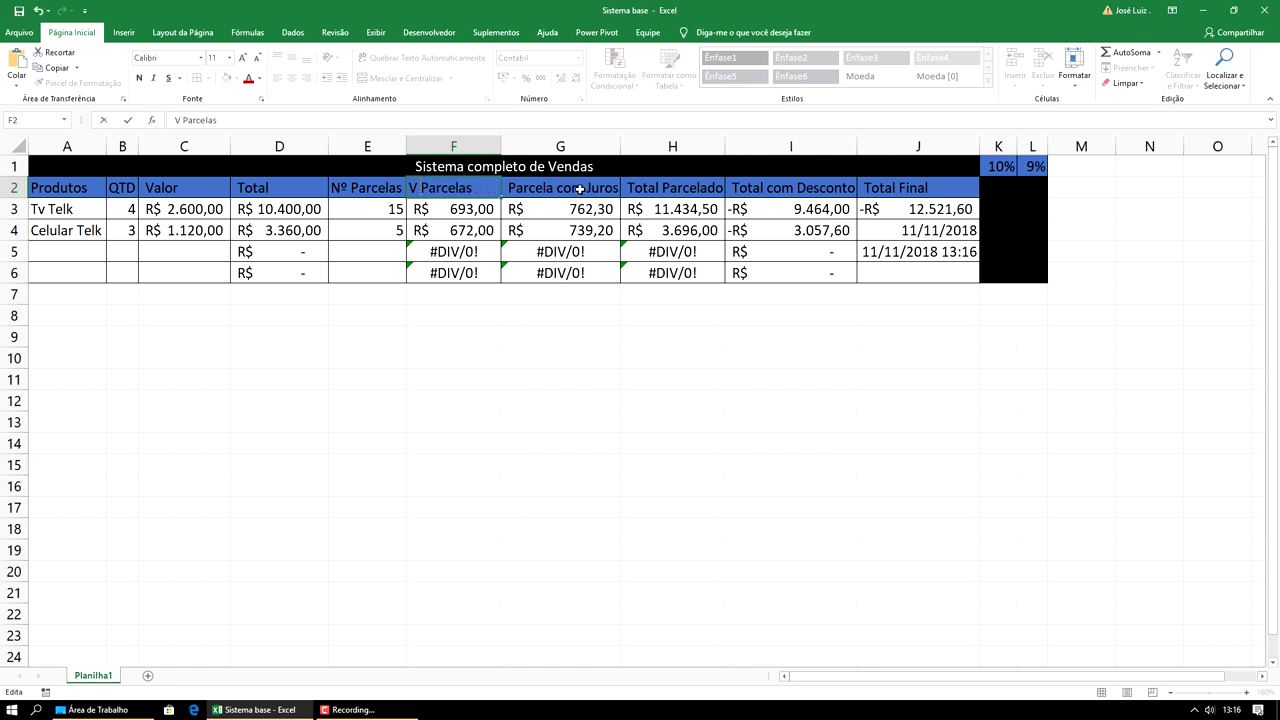
left_click(580, 189)
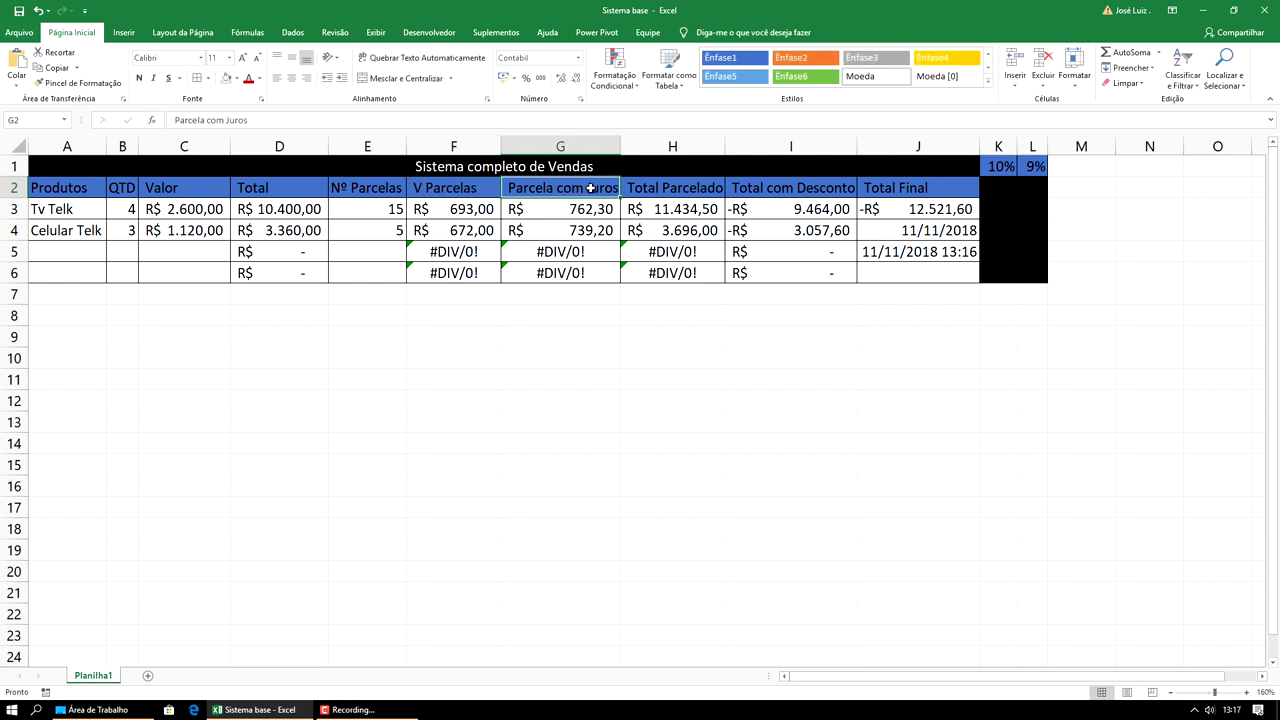
- Shorten headers G2 to Parcela c Juros and I2 to Total c Desconto
double_click(589, 189)
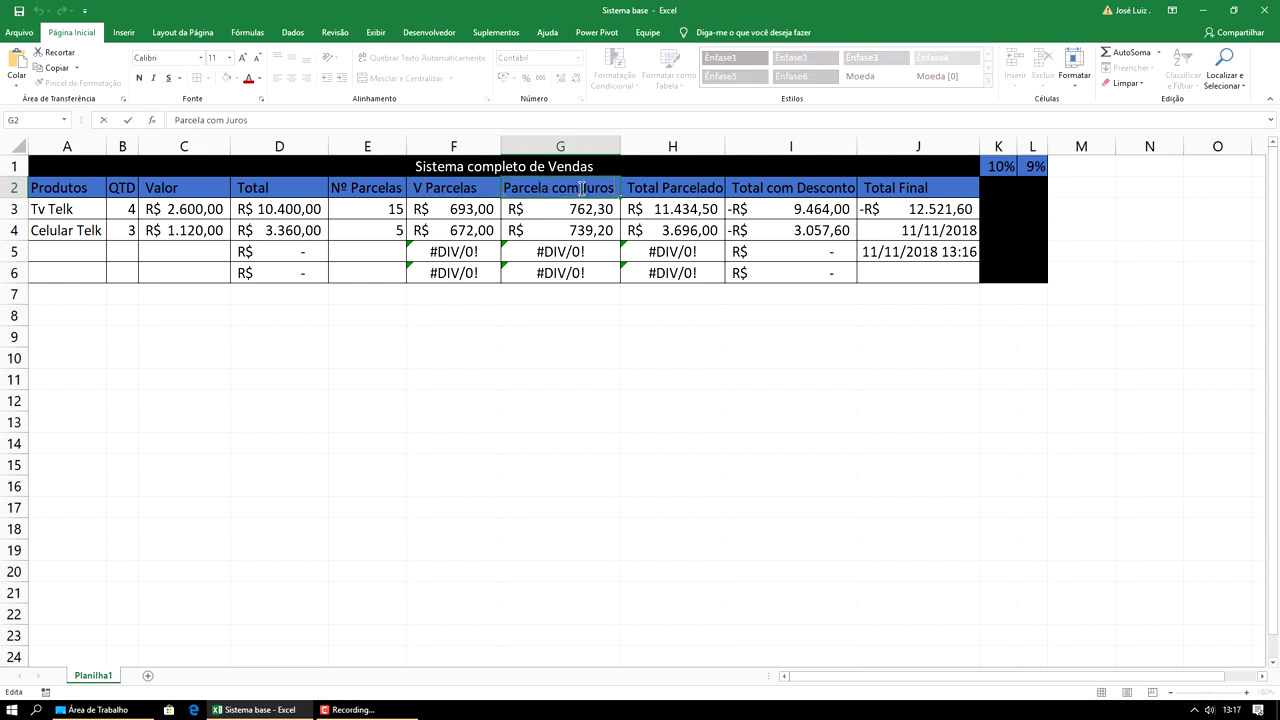
key("BackSpace")
key("BackSpace")
key("BackSpace")
key("Tab")
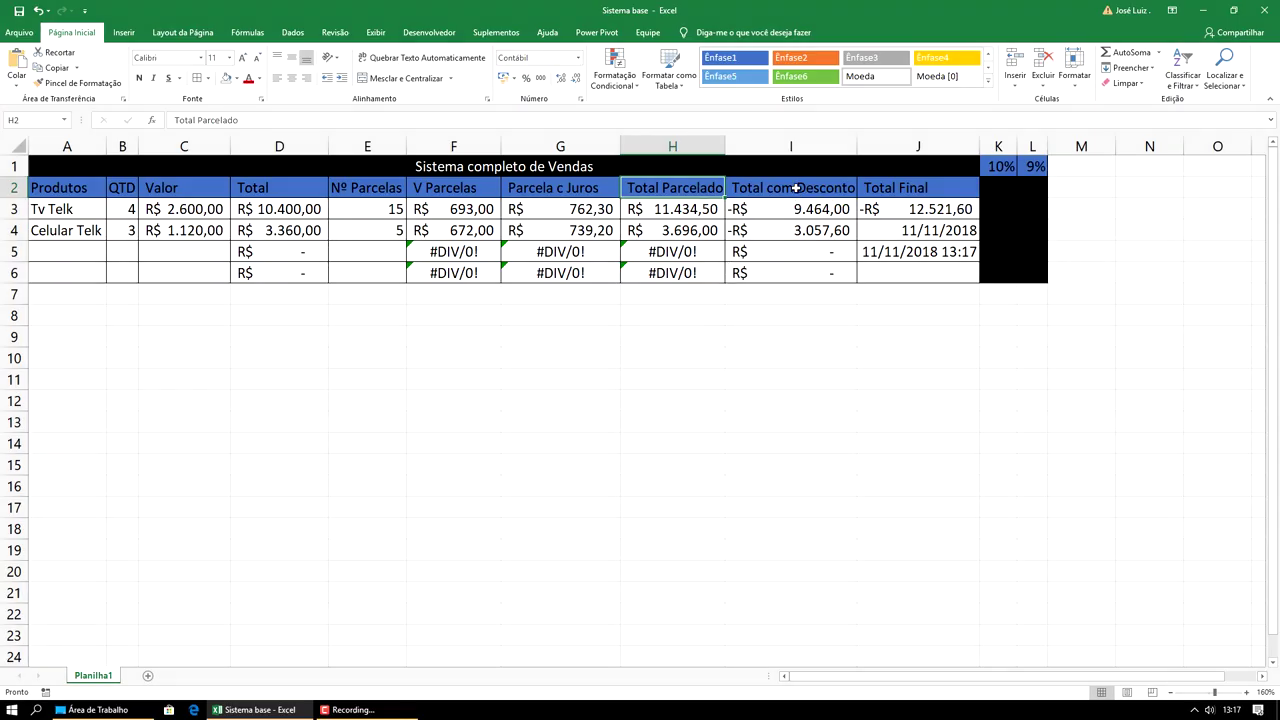
left_click(796, 188)
double_click(791, 188)
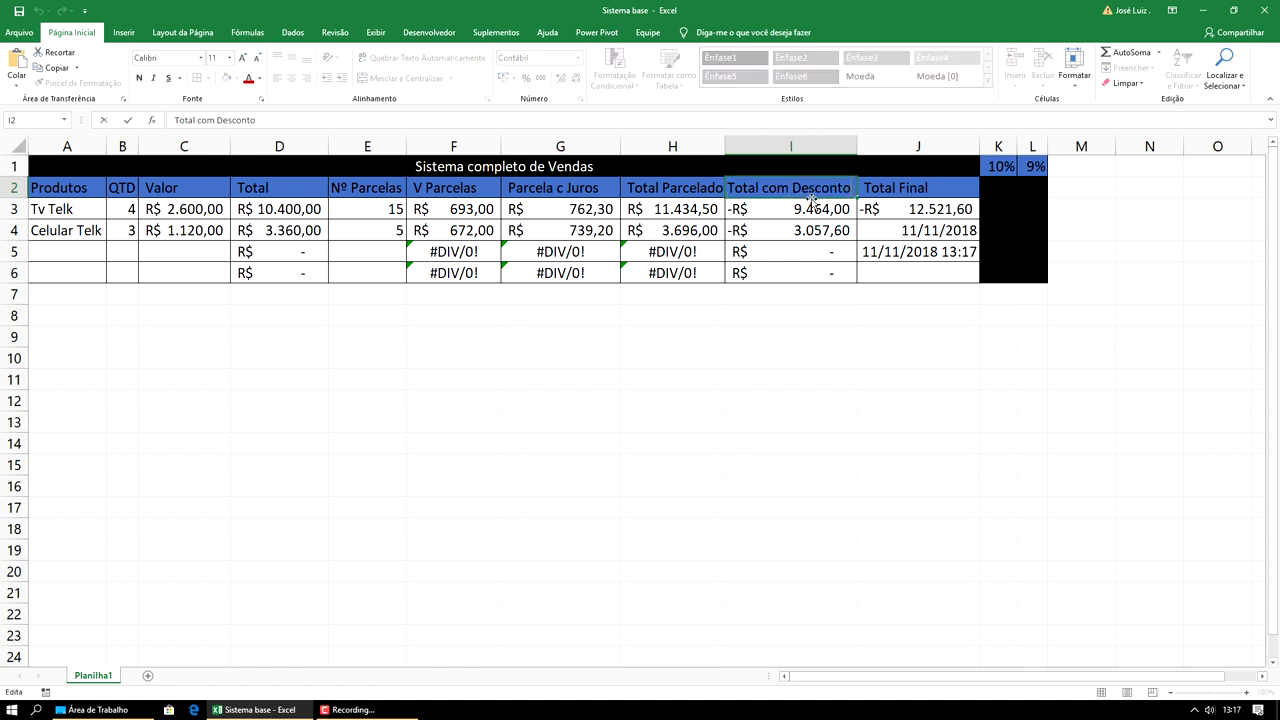
key("BackSpace")
key("BackSpace")
key("BackSpace")
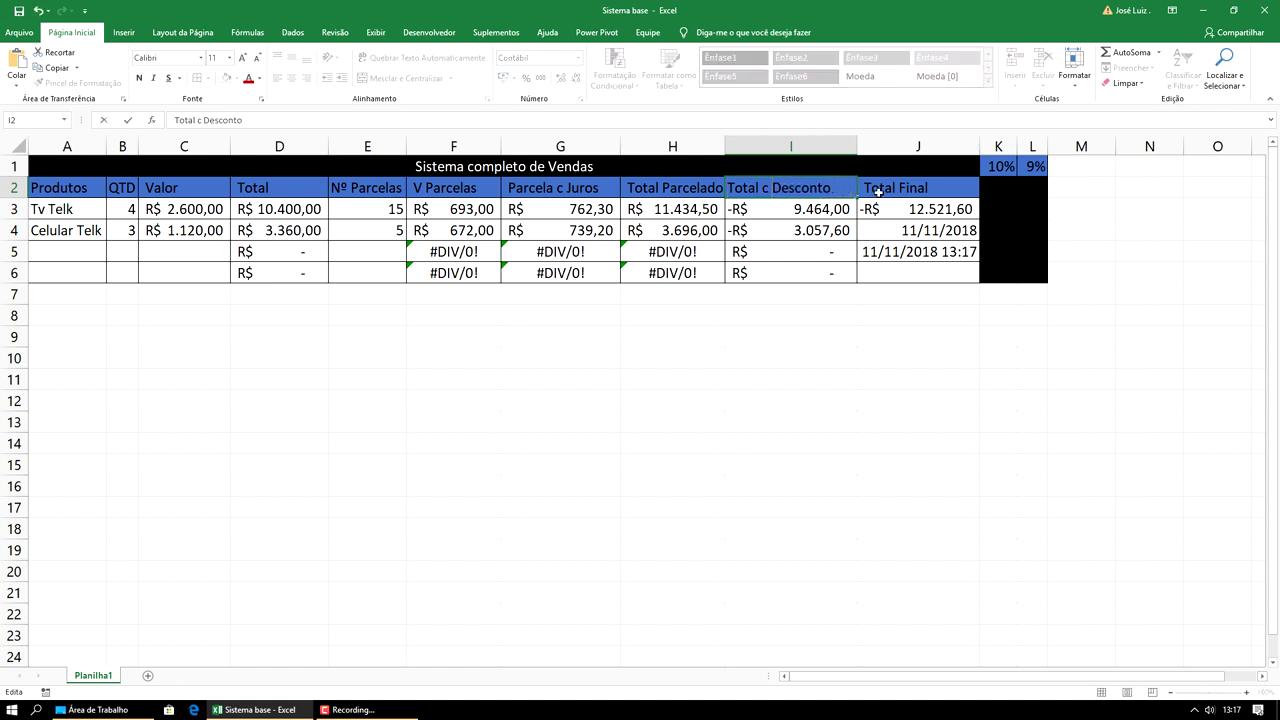
left_click(859, 165)
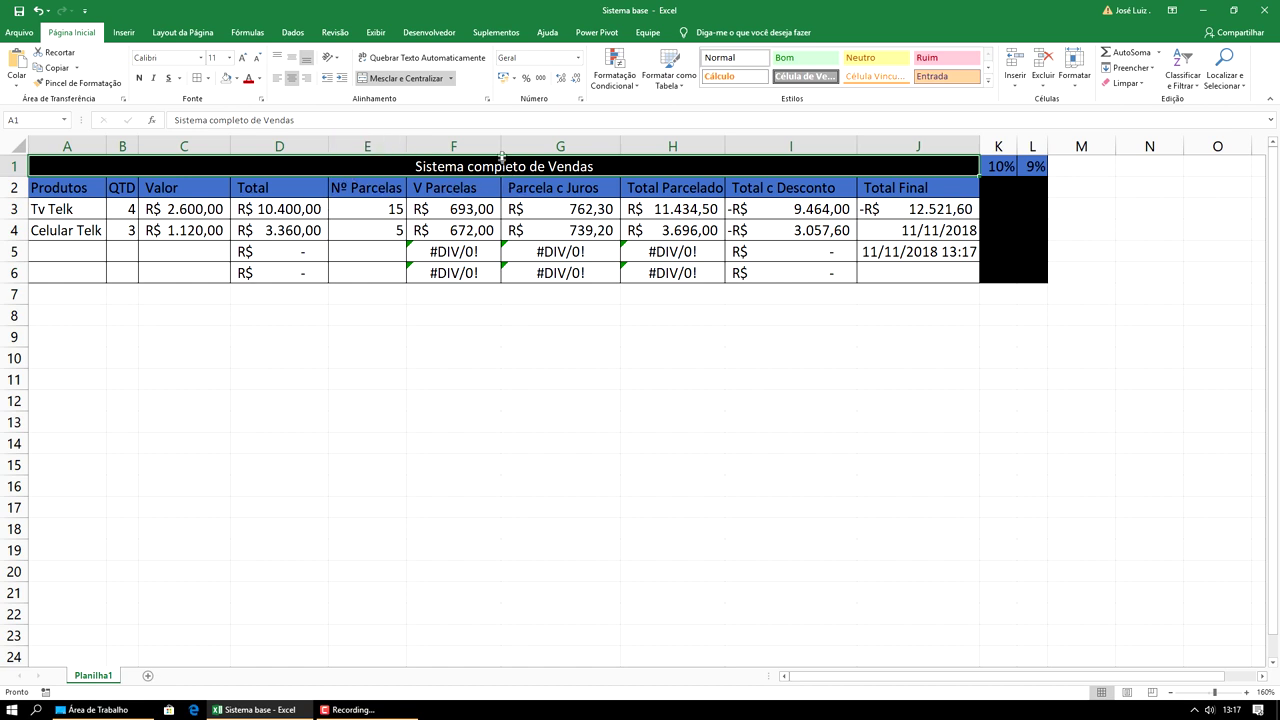
- Narrow columns F, G and I to fit their shortened headers
left_click_drag(501, 146, 493, 147)
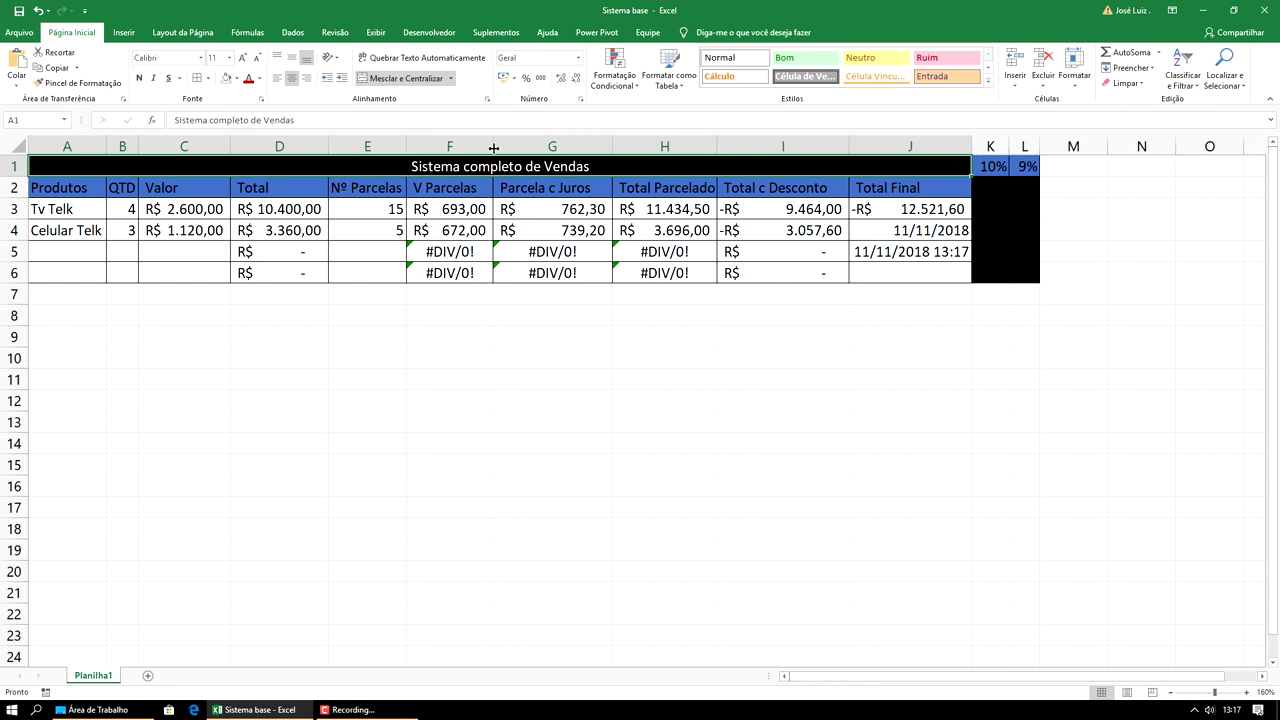
left_click_drag(614, 146, 594, 151)
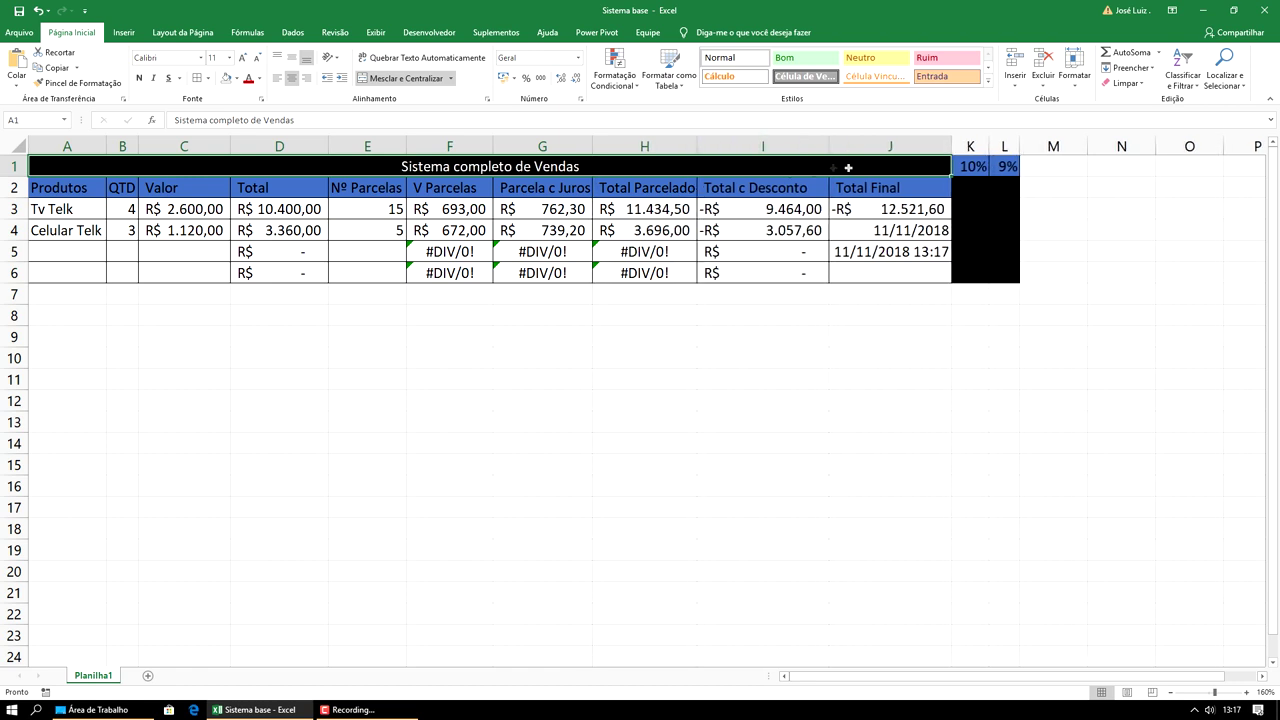
left_click_drag(830, 143, 812, 146)
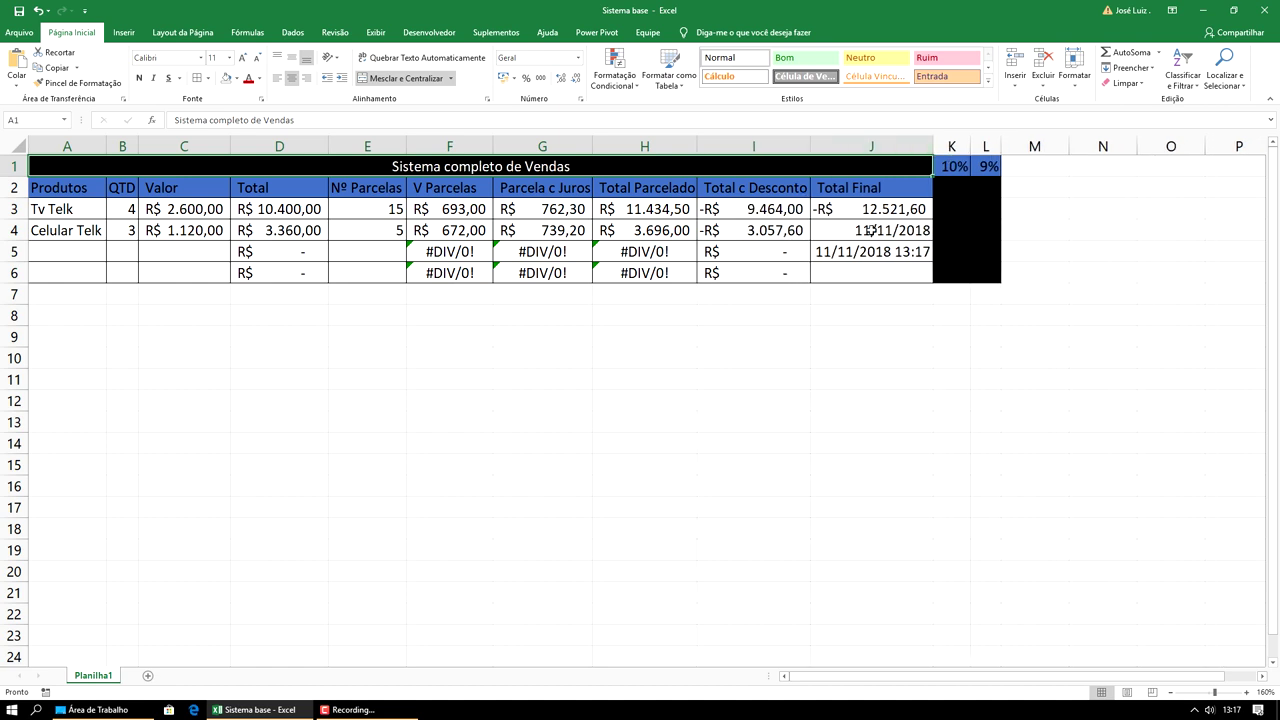
left_click(19, 32)
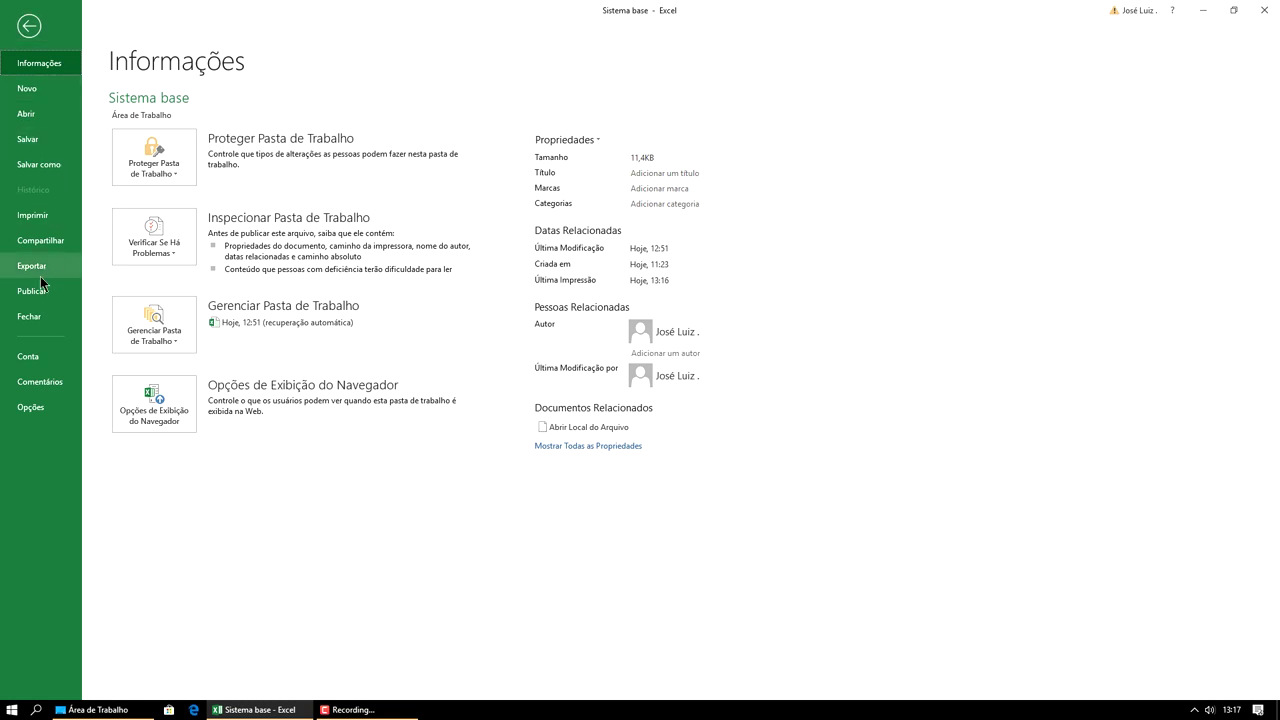
left_click(30, 214)
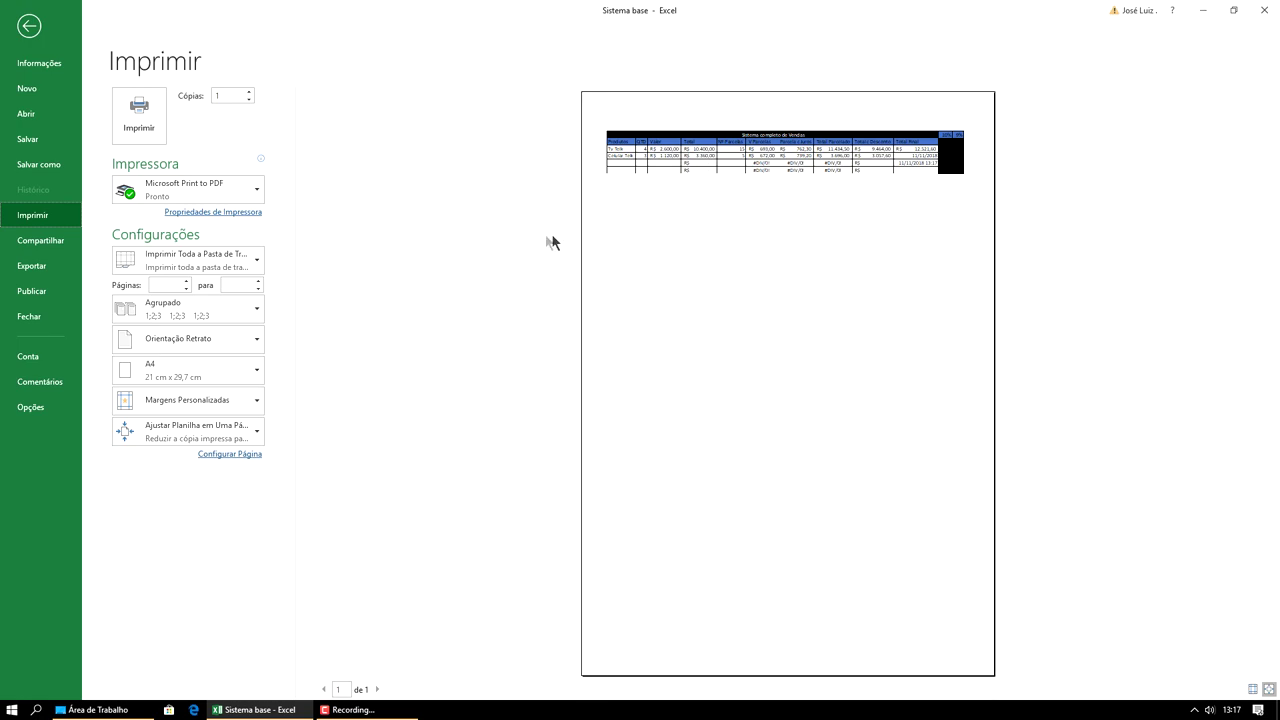
key("Escape")
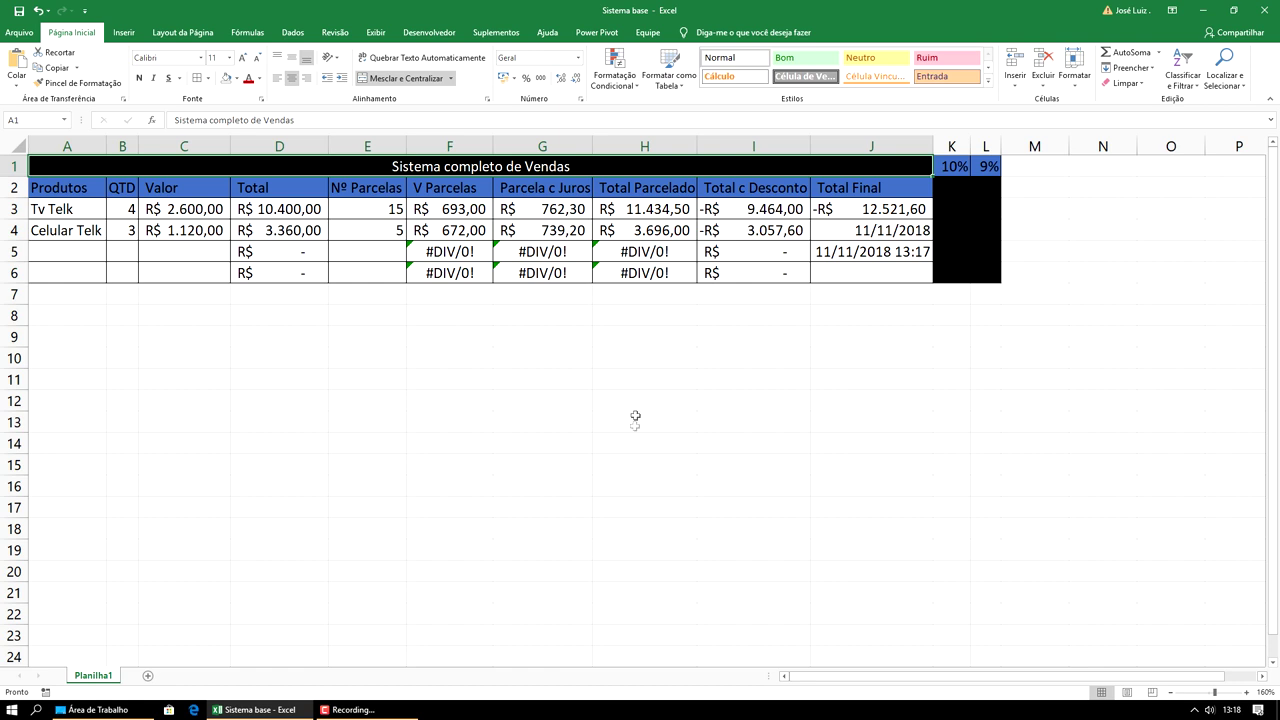